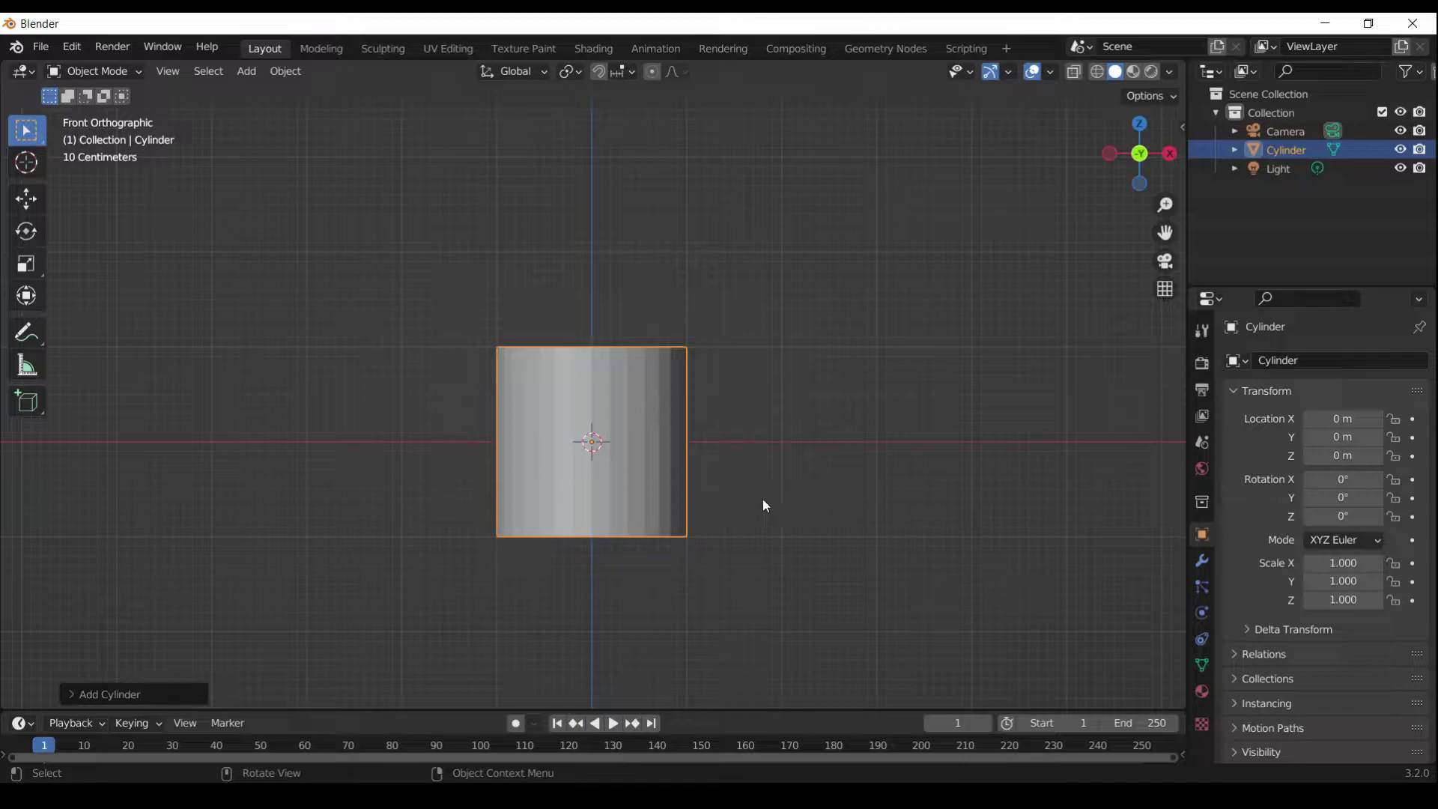
# Set the new cylinder to 10 vertices with a radius of 0.2 m
pyautogui.click(75, 694)
pyautogui.click(217, 470)
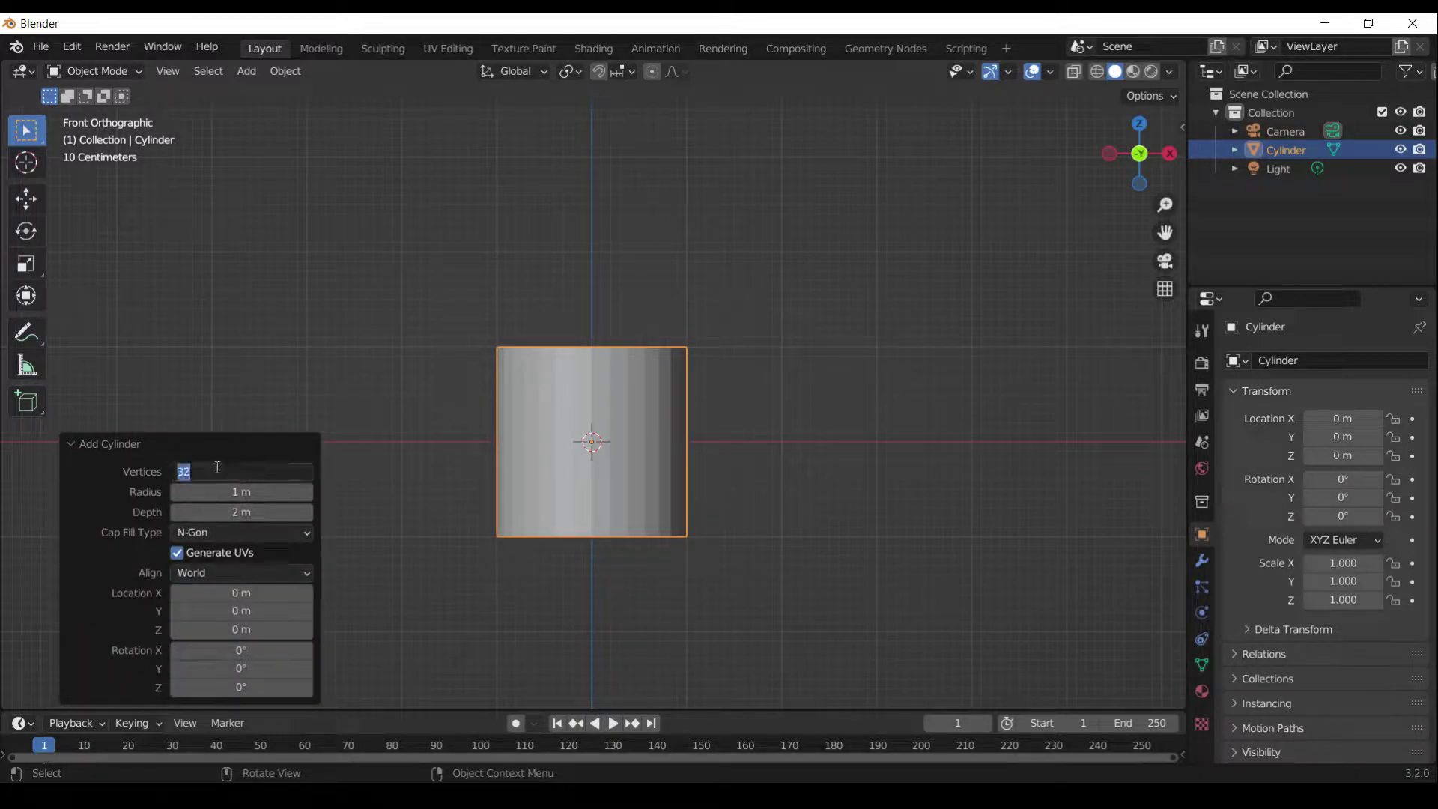
pyautogui.press('Return')
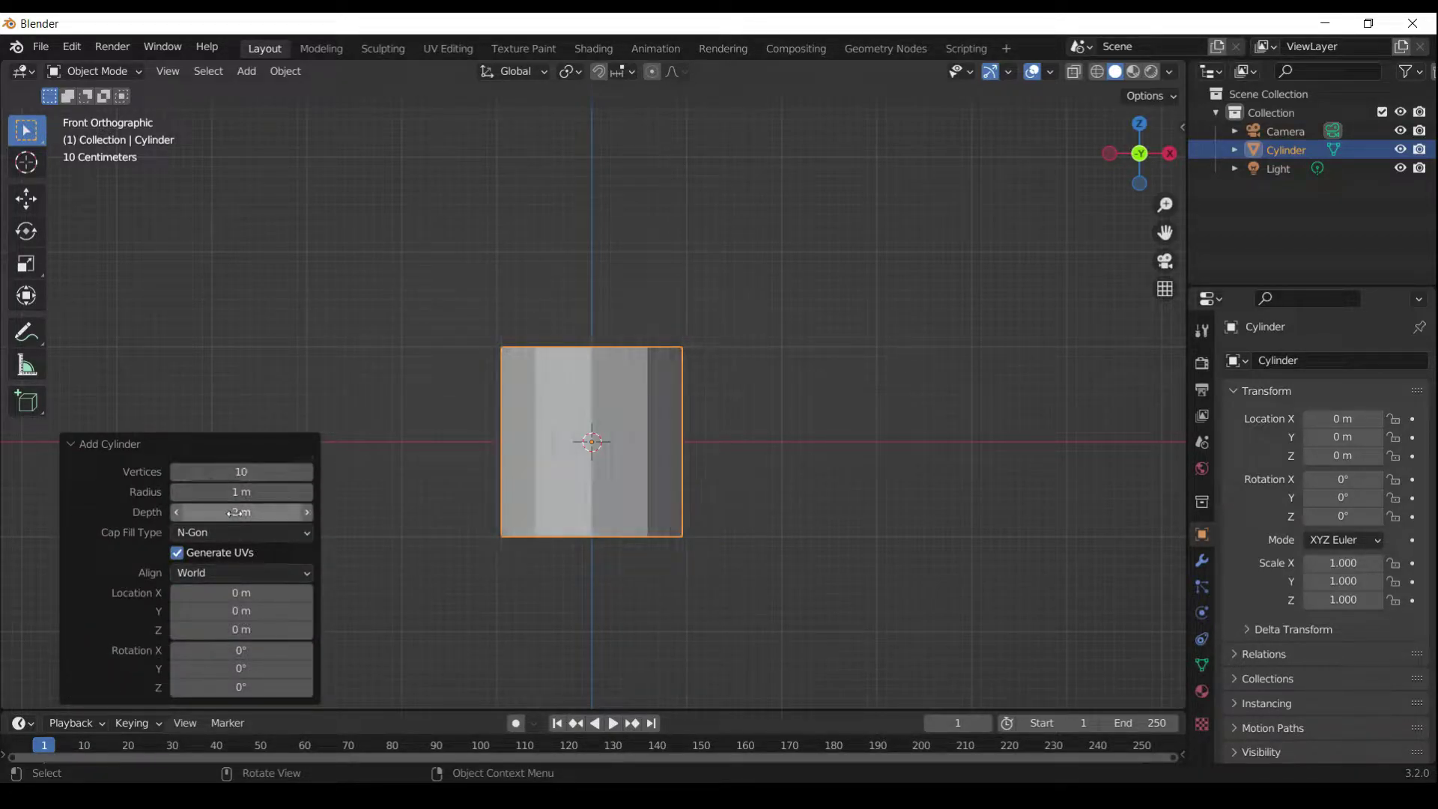
pyautogui.moveTo(213, 492); pyautogui.dragTo(1094, 499)
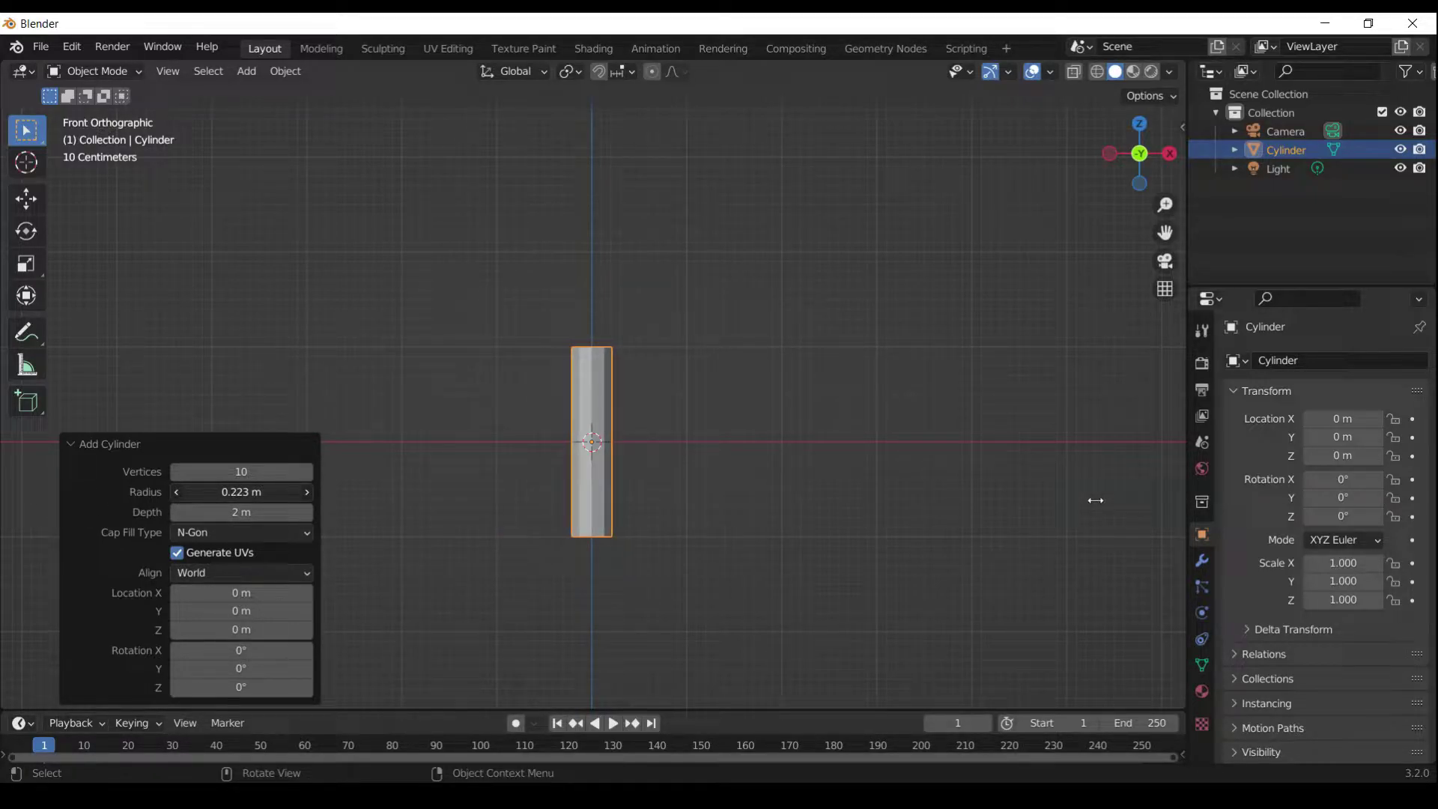
pyautogui.click(247, 492)
pyautogui.moveTo(251, 492); pyautogui.dragTo(193, 495)
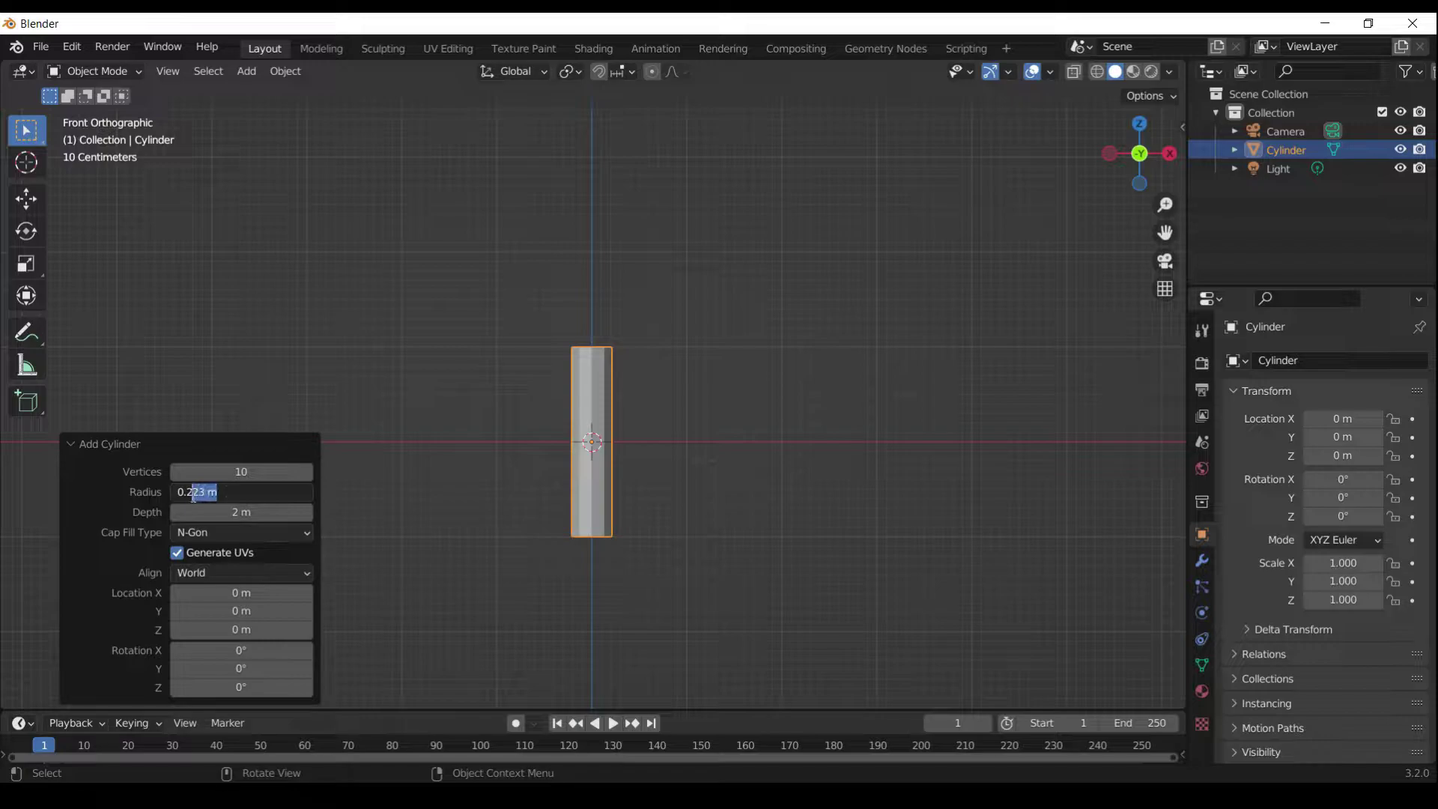
pyautogui.press('BackSpace')
pyautogui.press('Return')
pyautogui.scroll(5, 632, 495)
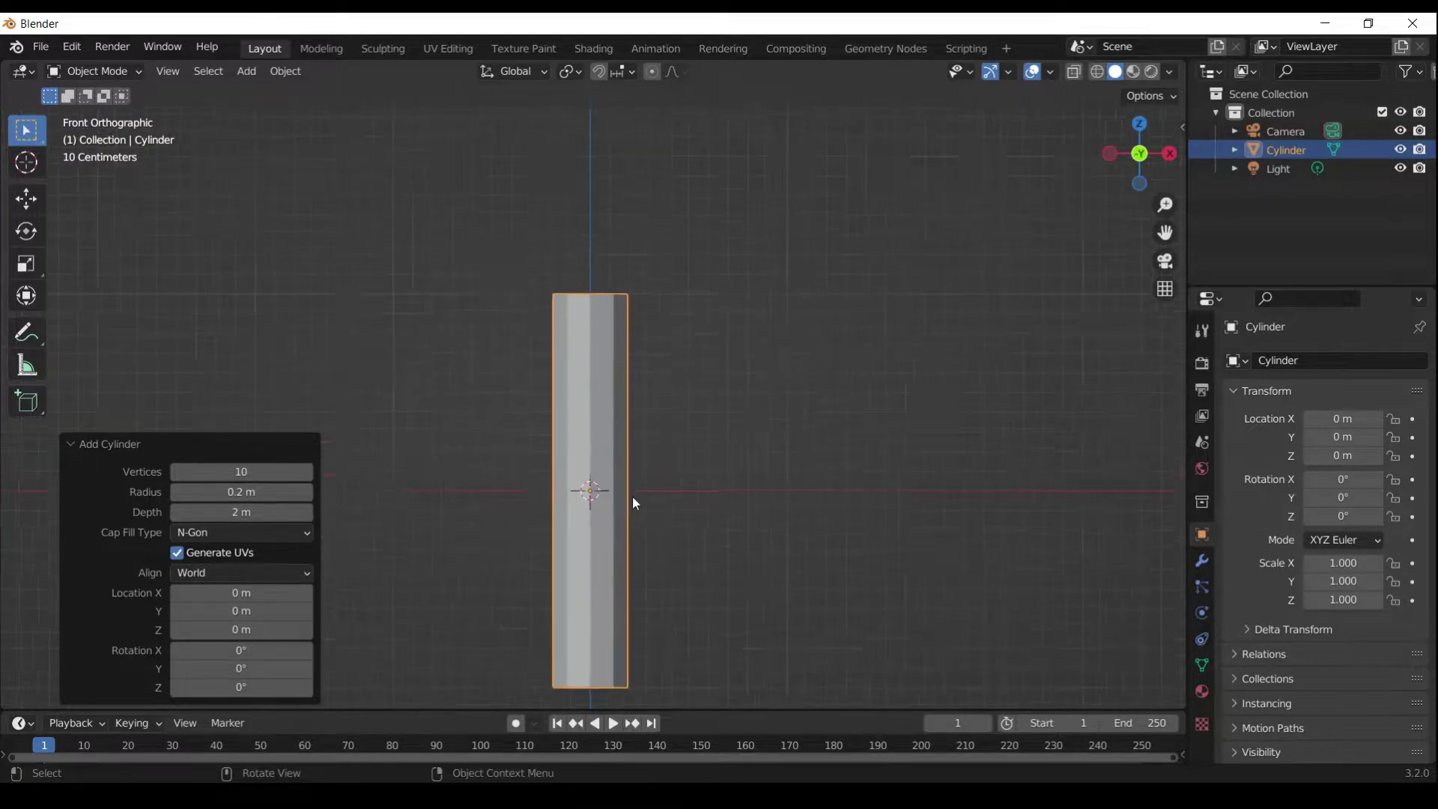
pyautogui.scroll(-2, 676, 462)
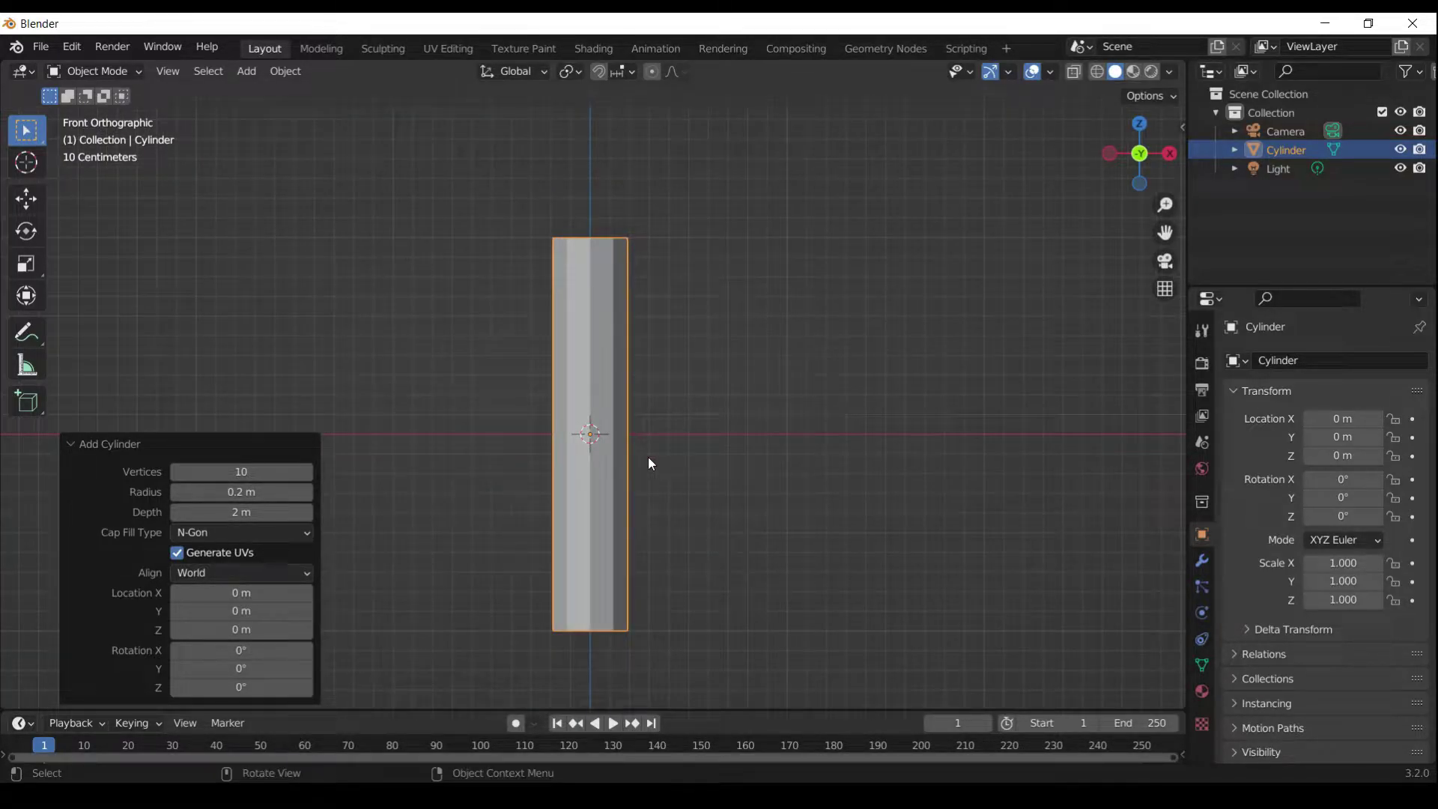
# Add four evenly spaced horizontal loop cuts along the cylinder's height without sliding them
pyautogui.press('Tab')
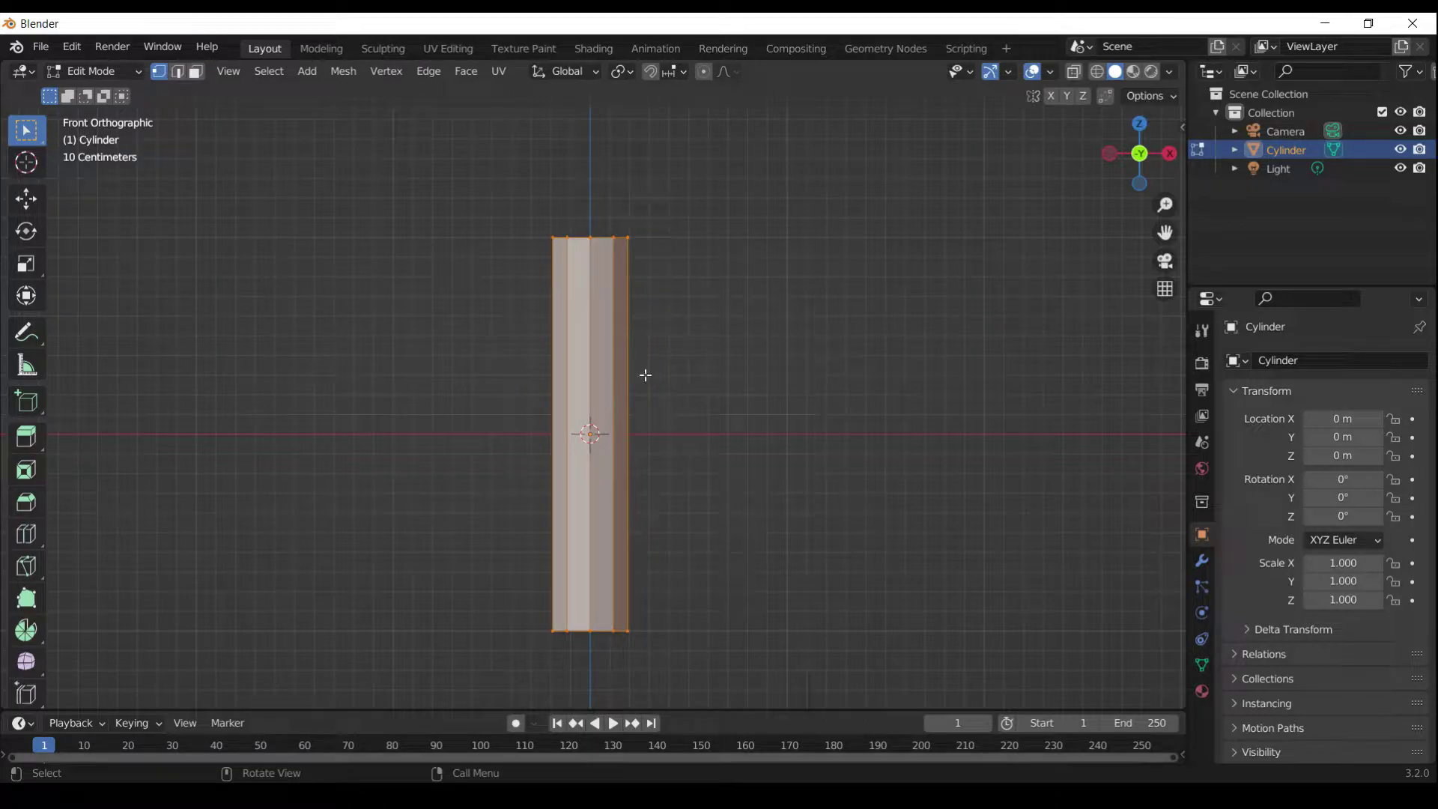
pyautogui.hotkey('ctrl', 'r')
pyautogui.scroll(3, 641, 381)
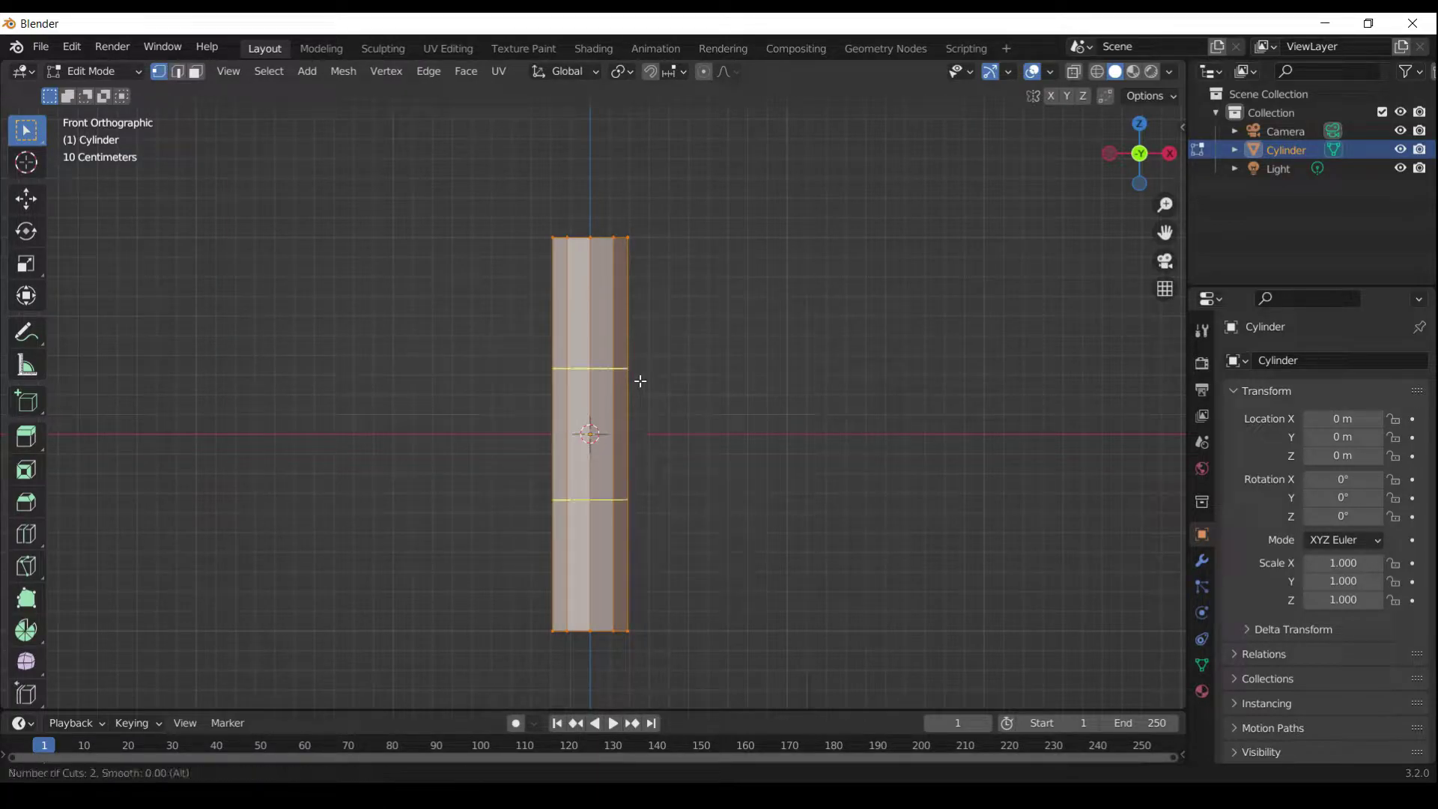
pyautogui.click(641, 381)
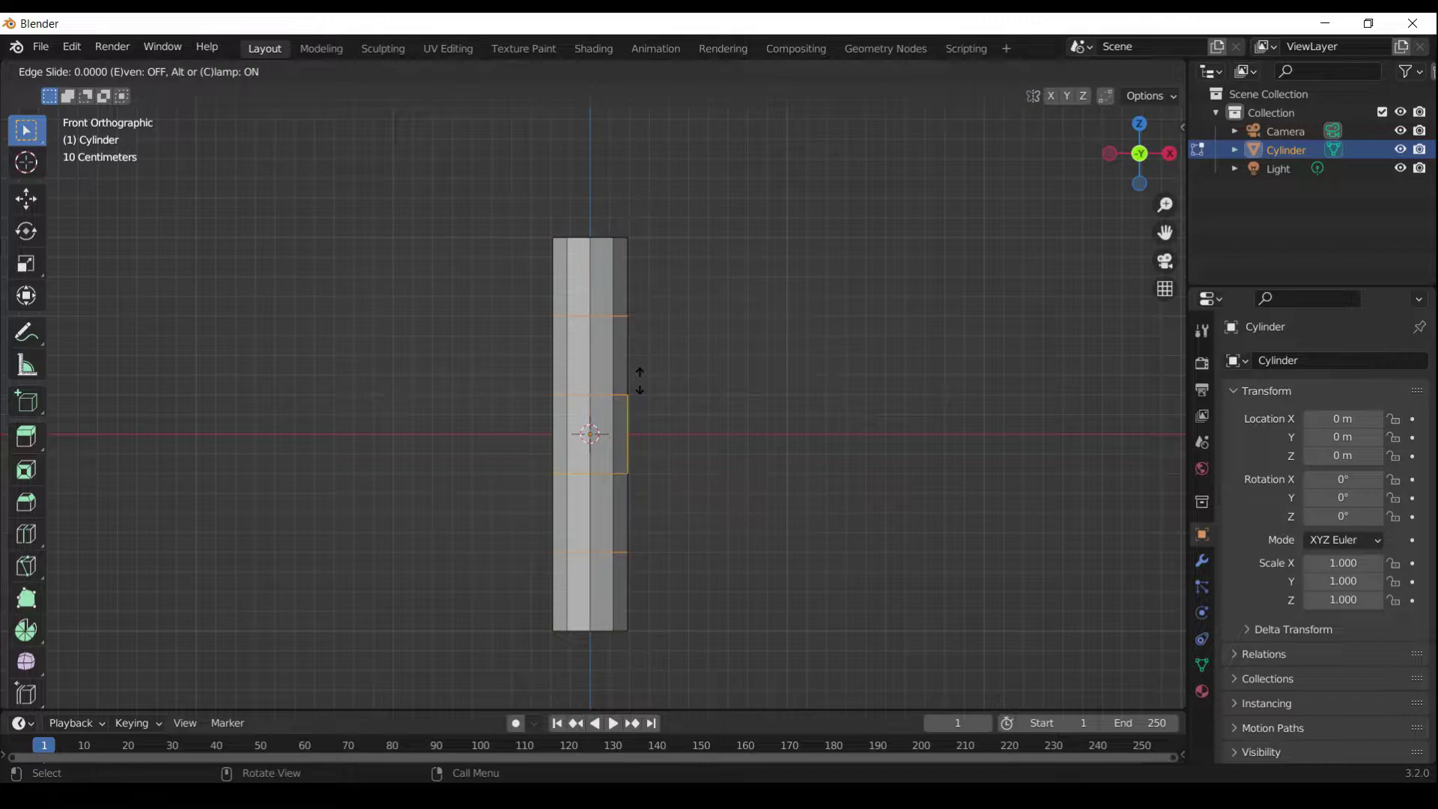
pyautogui.rightClick(641, 381)
# Scale the whole cylinder mesh to about 0.69 on X and Y, leaving Z locked
pyautogui.press('a')
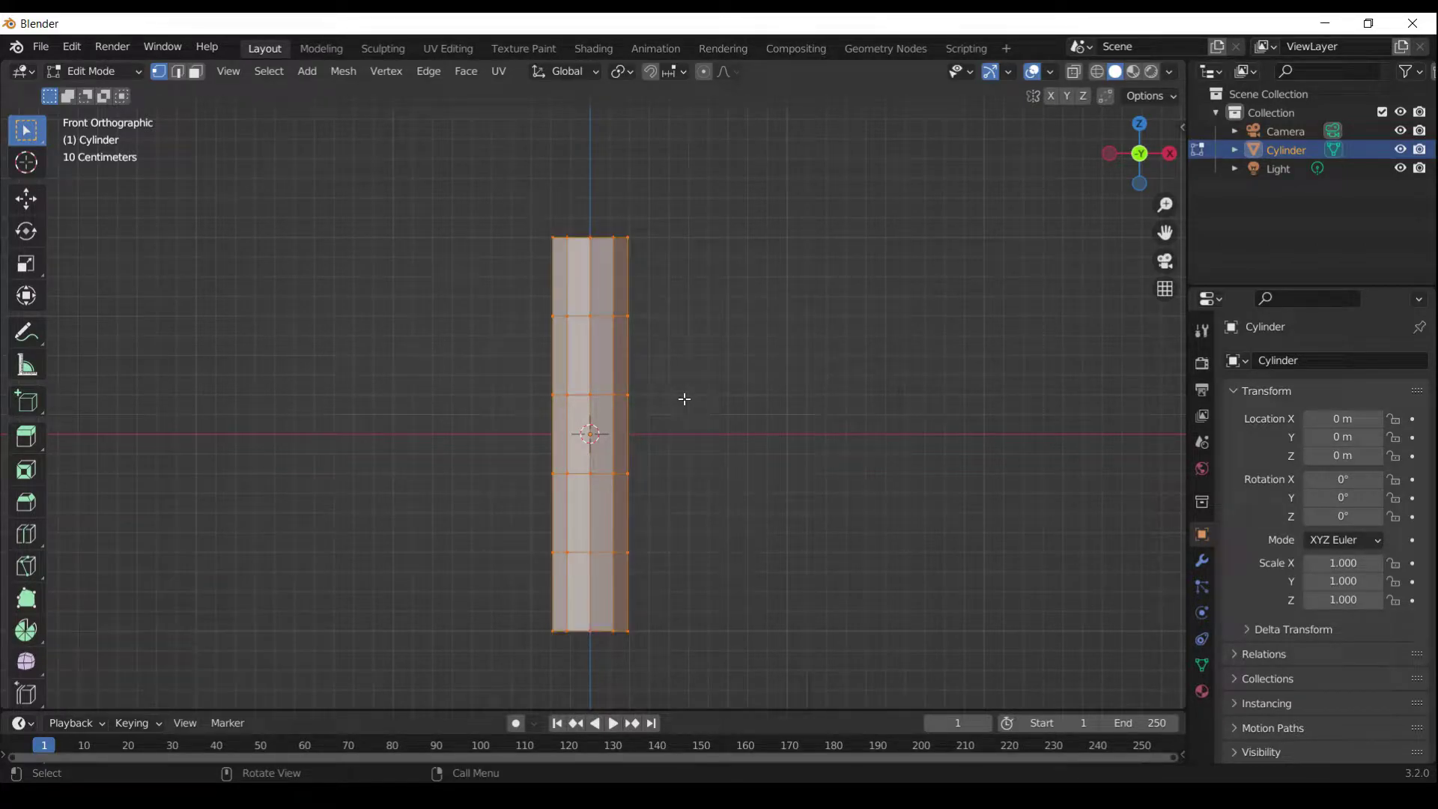
pyautogui.press('s')
pyautogui.hotkey('shift', 'z')
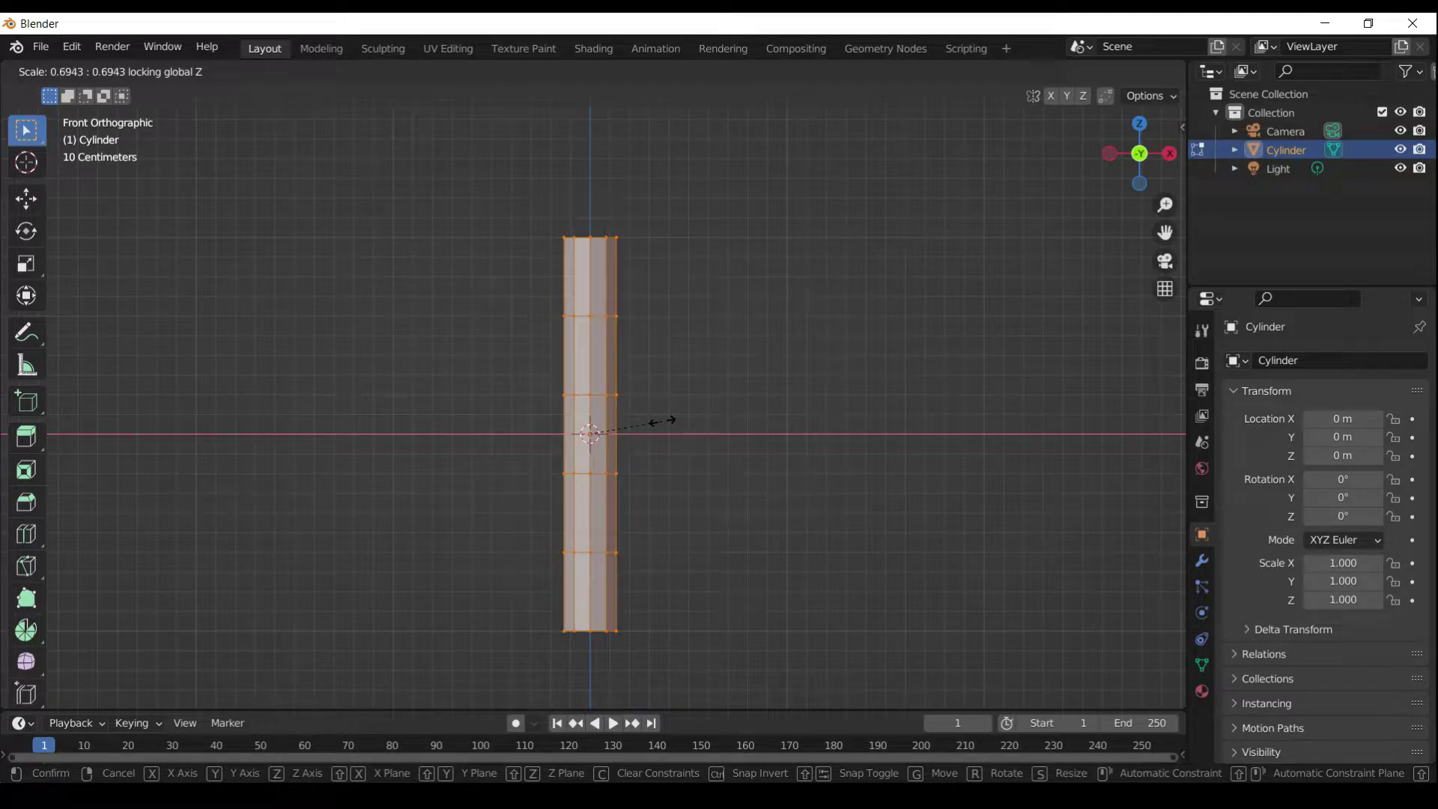
pyautogui.click(661, 421)
pyautogui.click(699, 536)
# Bevel the four inner horizontal edge loops into narrow bands with two segments each
pyautogui.click(178, 71)
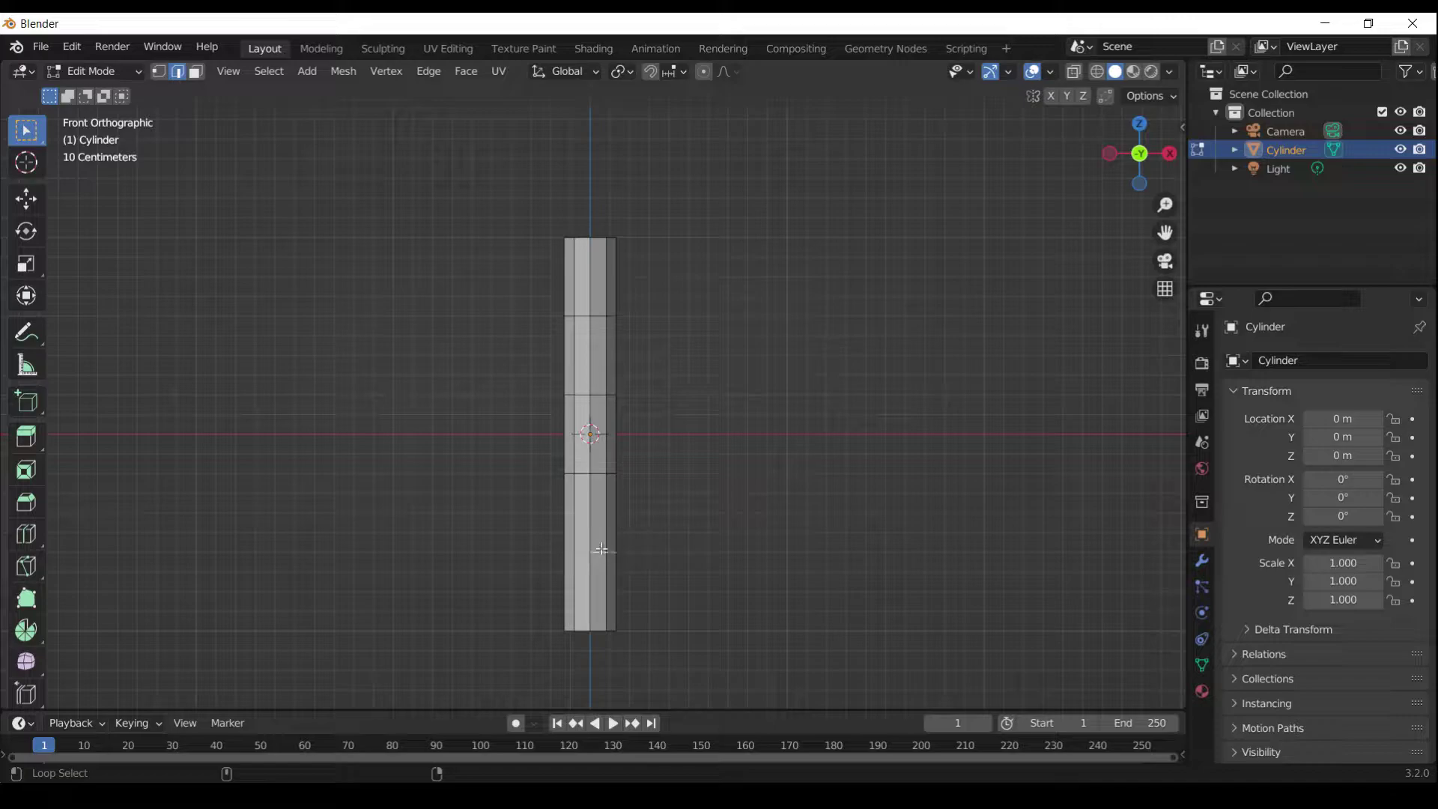
pyautogui.keyDown('alt'); pyautogui.keyDown('shift'); pyautogui.click(610, 336); pyautogui.keyUp('shift'); pyautogui.keyUp('alt')
pyautogui.hotkey('ctrl', 'b')
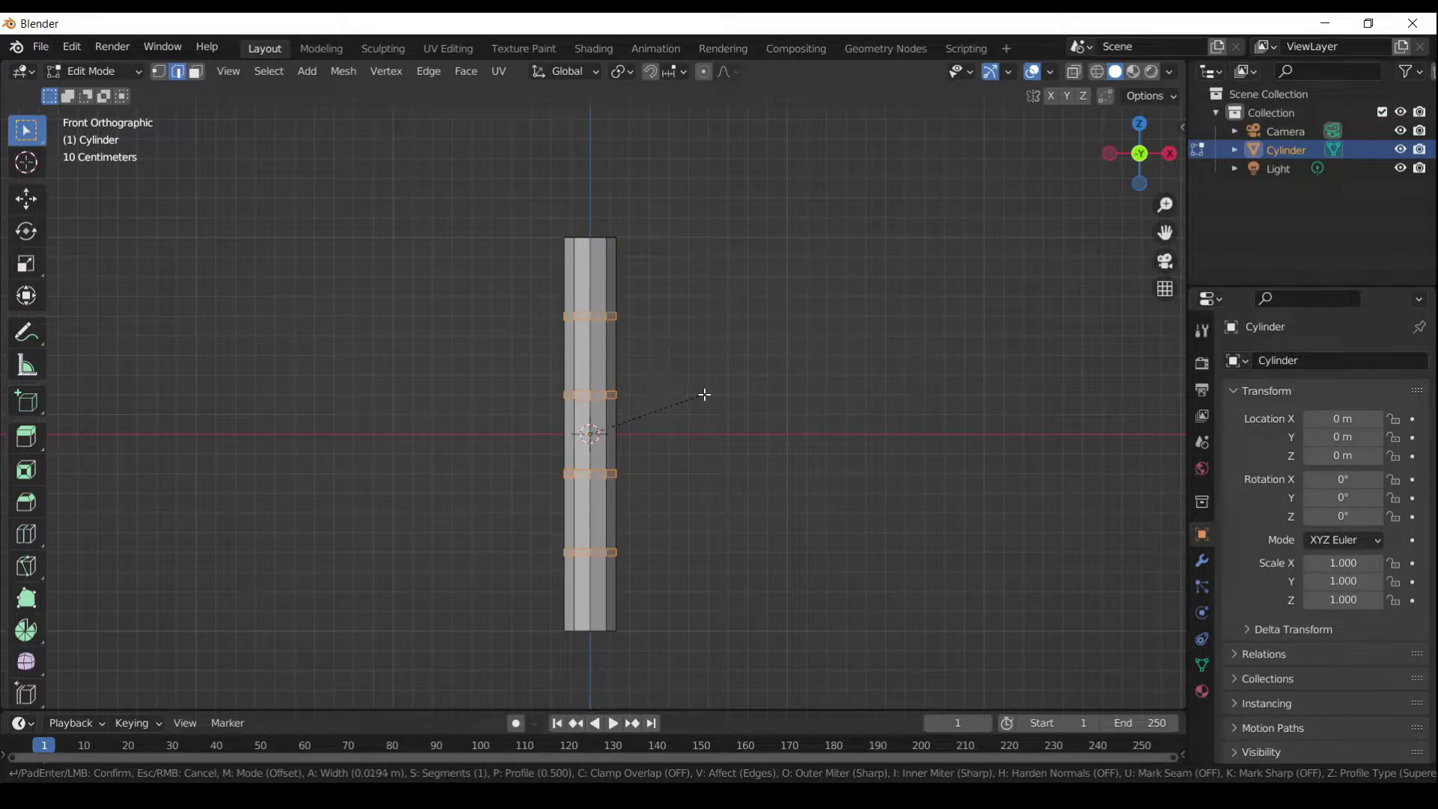
pyautogui.click(705, 395)
pyautogui.click(719, 405)
# Scale the uppermost edge loop of all four bevelled bands to 0.6 around individual origins and move these loops down about 0.042 m
pyautogui.scroll(3, 721, 488)
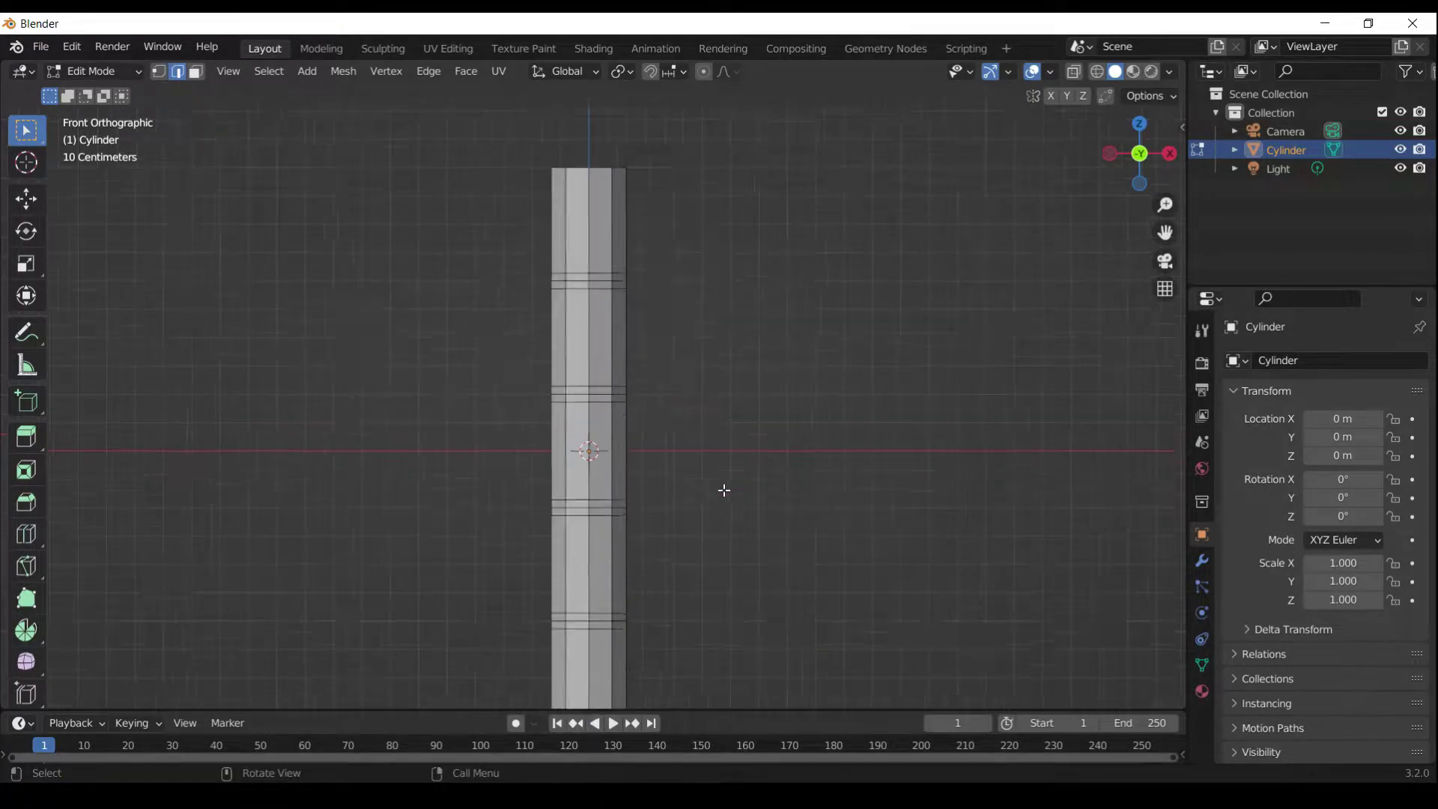
pyautogui.keyDown('alt'); pyautogui.click(616, 553); pyautogui.keyUp('alt')
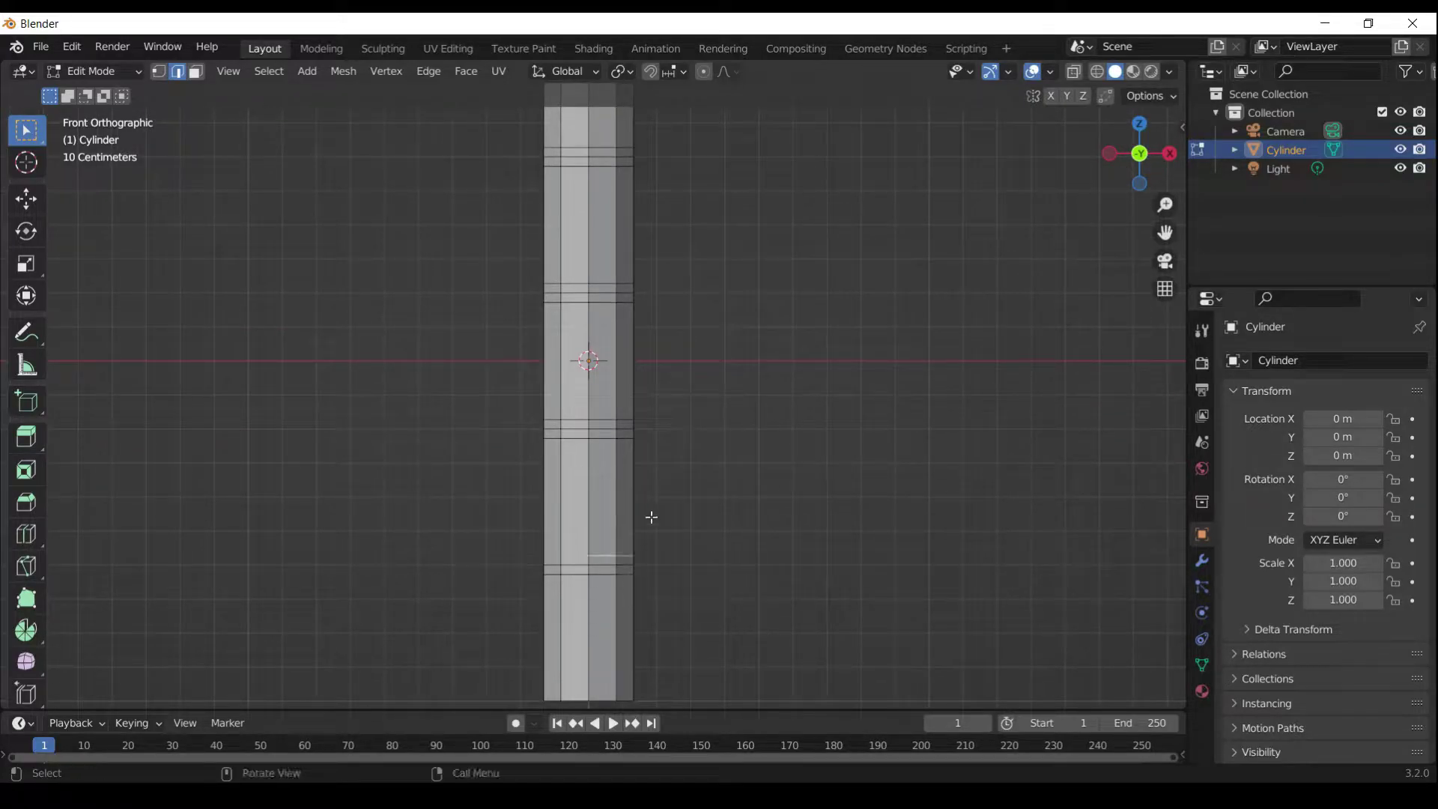
pyautogui.keyDown('alt'); pyautogui.keyDown('shift'); pyautogui.click(602, 418); pyautogui.keyUp('shift'); pyautogui.keyUp('alt')
pyautogui.keyDown('alt'); pyautogui.keyDown('shift'); pyautogui.click(625, 285); pyautogui.keyUp('shift'); pyautogui.keyUp('alt')
pyautogui.keyDown('shift'); pyautogui.moveTo(693, 286); pyautogui.dragTo(729, 381, button='middle'); pyautogui.keyUp('shift')
pyautogui.keyDown('alt'); pyautogui.keyDown('shift'); pyautogui.click(631, 251); pyautogui.keyUp('shift'); pyautogui.keyUp('alt')
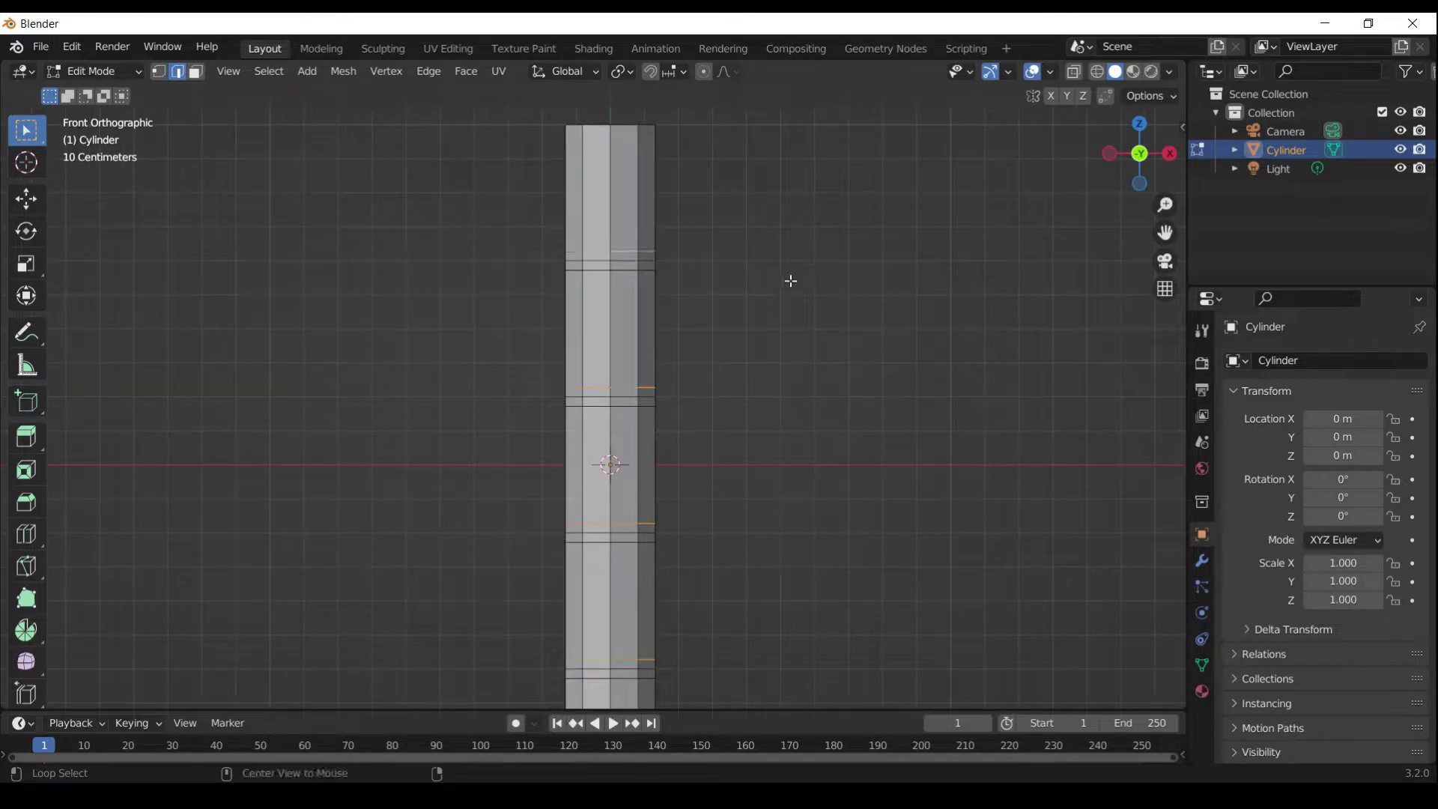
pyautogui.click(618, 78)
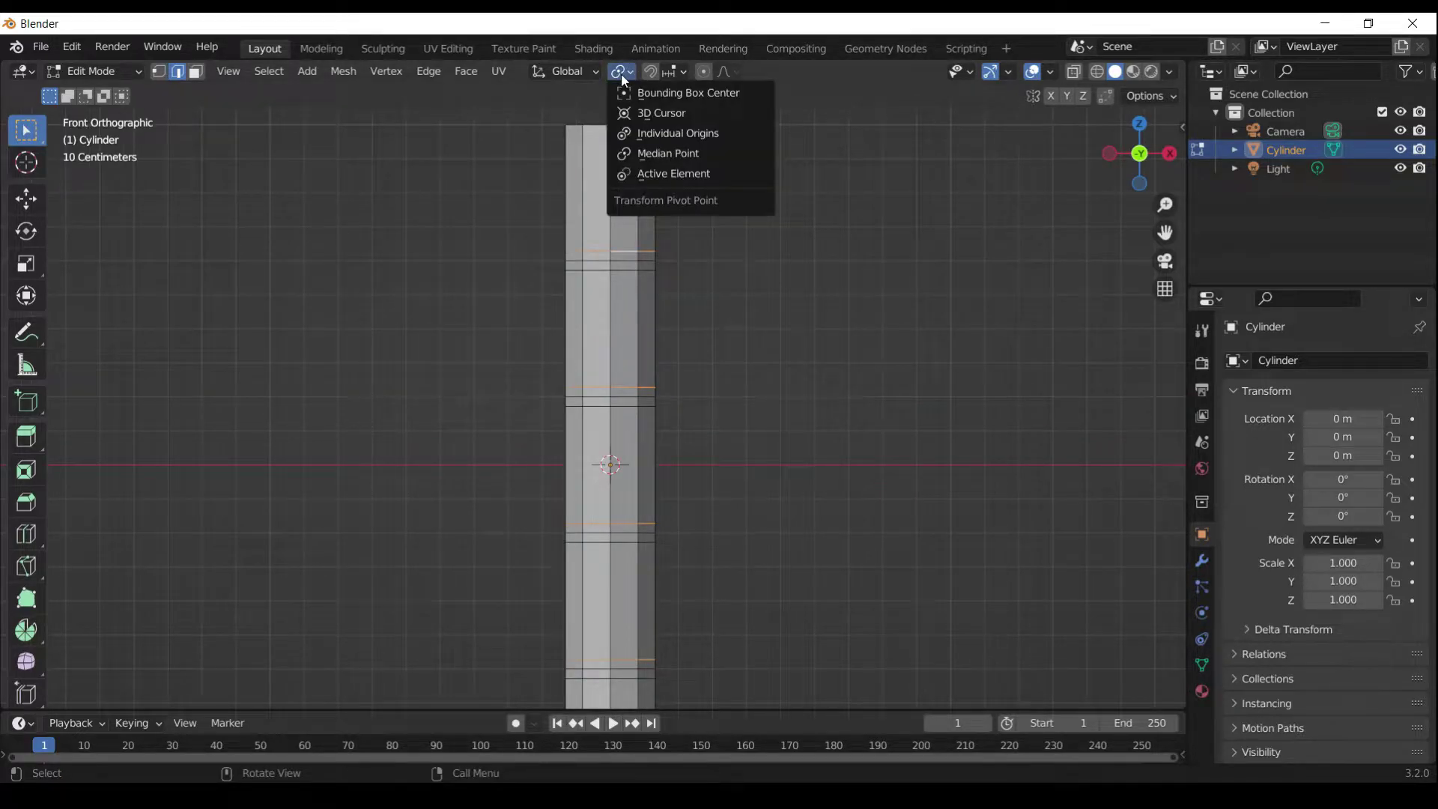
pyautogui.click(650, 130)
pyautogui.press('s')
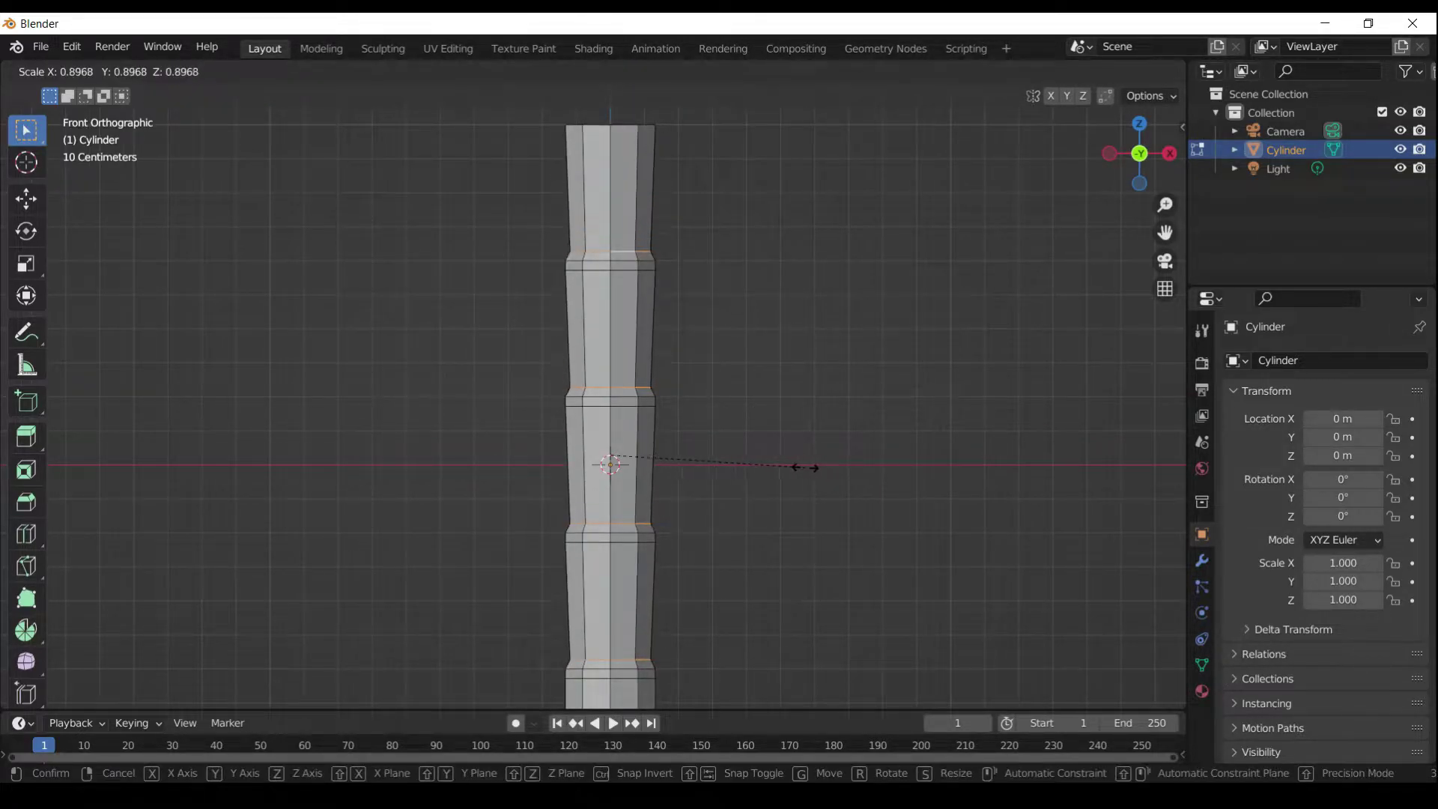
pyautogui.click(731, 459)
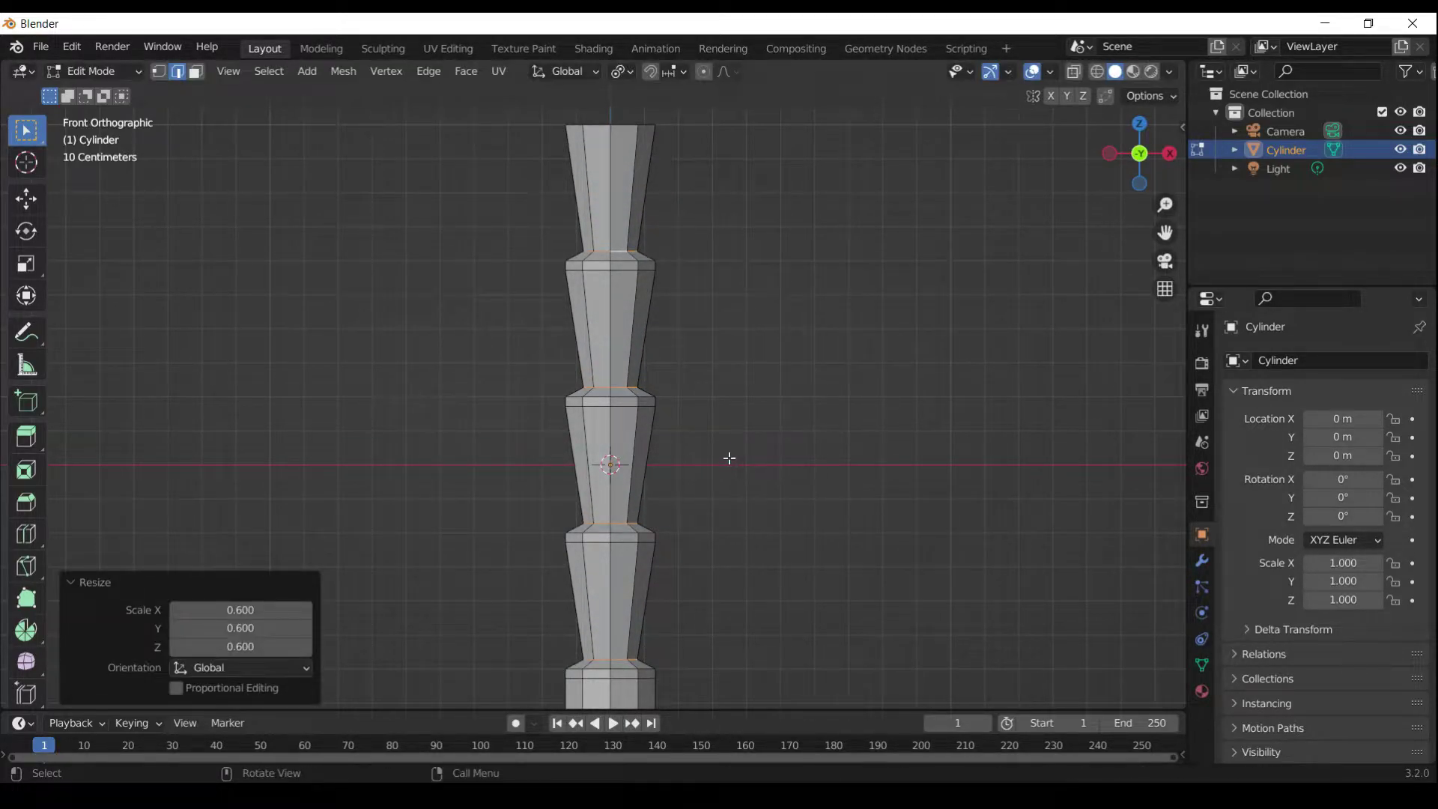
pyautogui.click(25, 199)
pyautogui.moveTo(608, 376); pyautogui.dragTo(606, 392)
# Shrink the cylinder's bottom face to about 0.58 so the lowest segment tapers
pyautogui.moveTo(662, 348); pyautogui.dragTo(658, 251, button='middle')
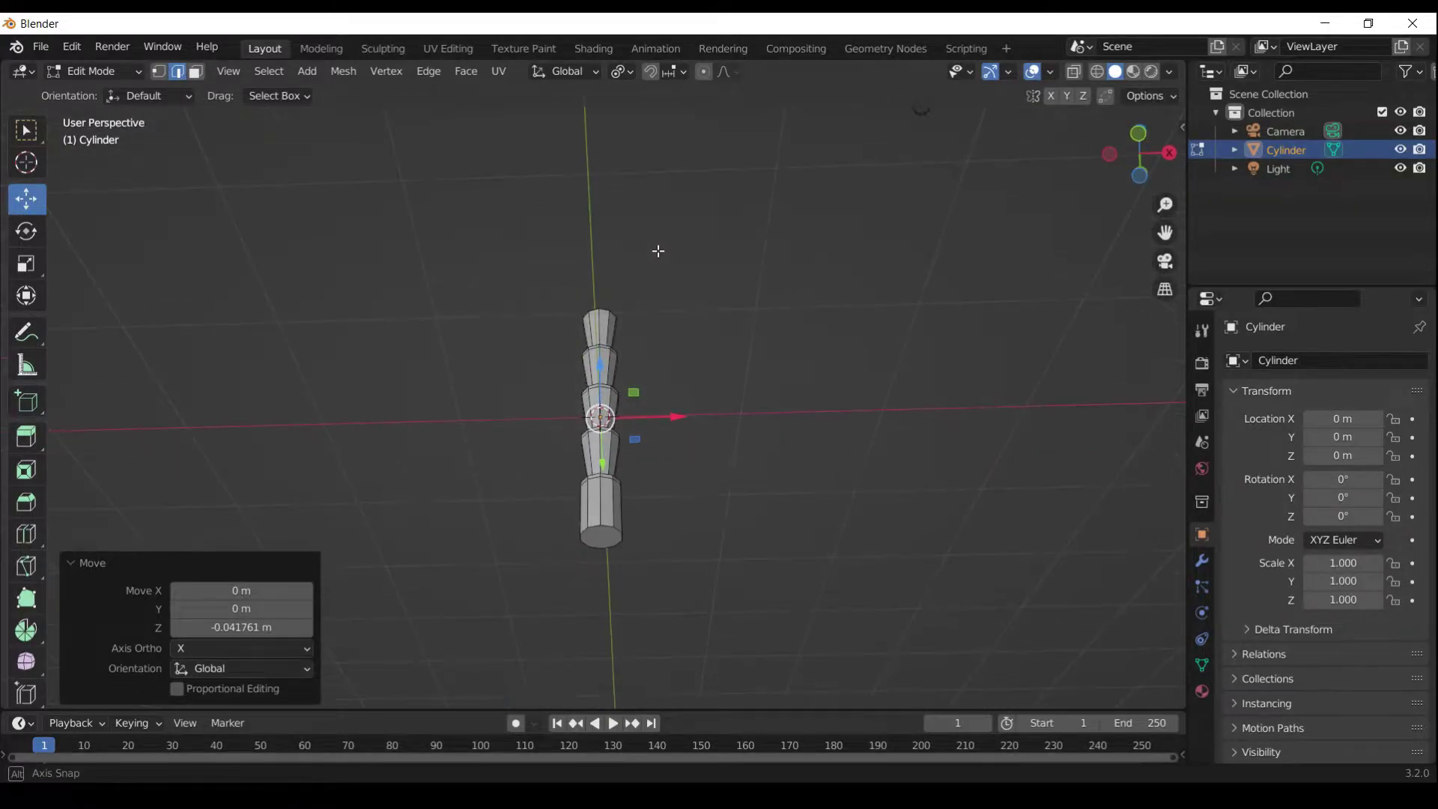
pyautogui.click(195, 71)
pyautogui.click(602, 536)
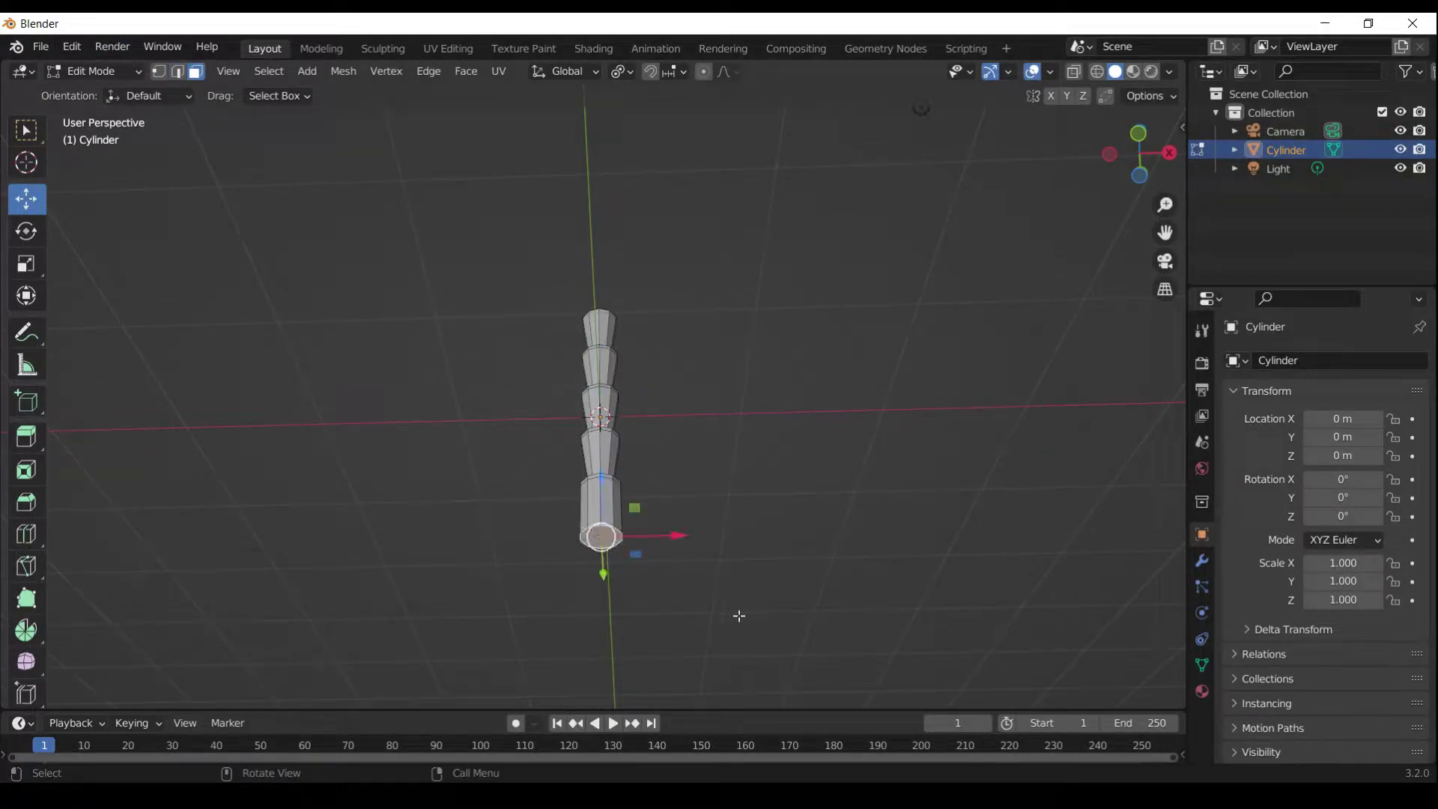
pyautogui.press('s')
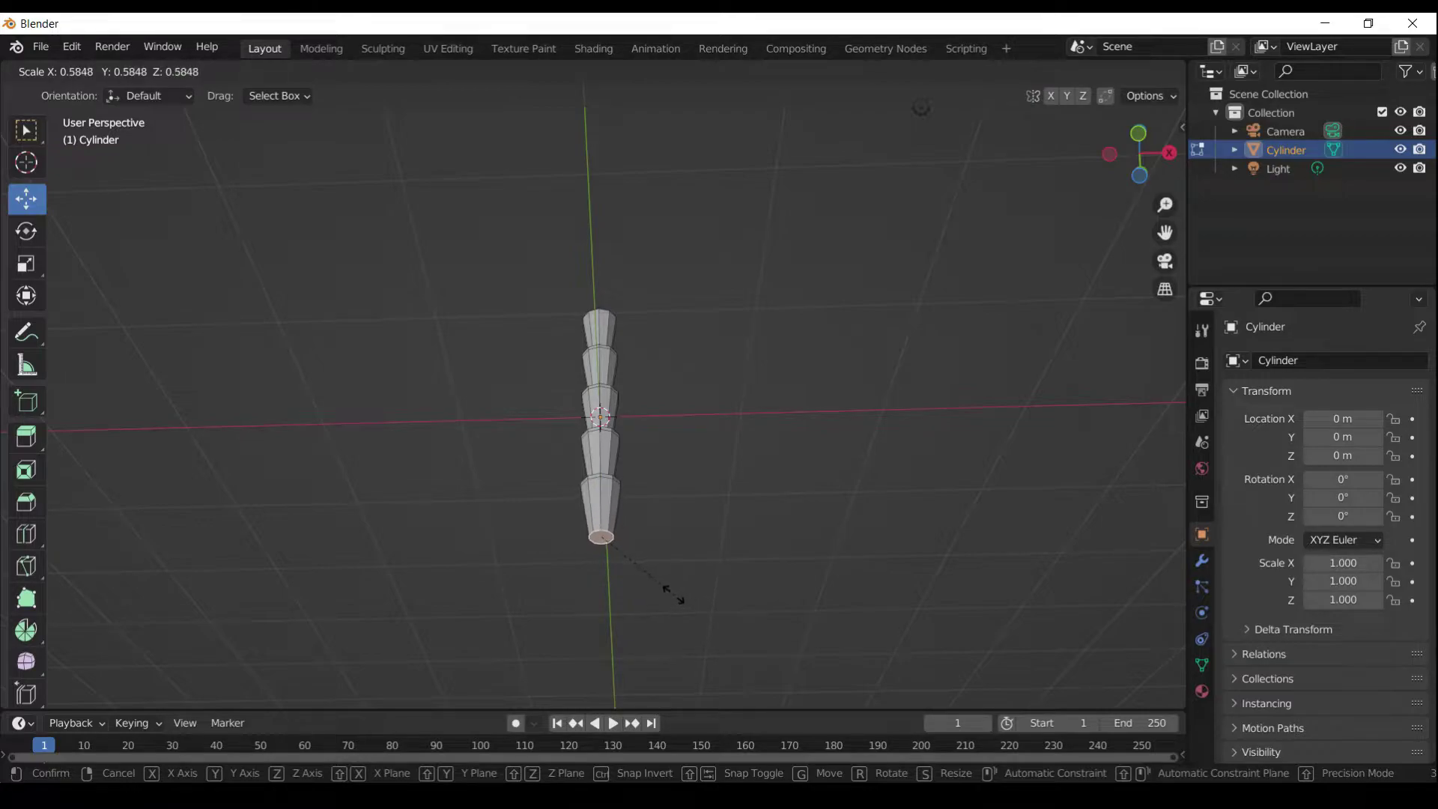
pyautogui.click(674, 591)
# Add a Subdivision Surface modifier to the cylinder in Object Mode and set its viewport level to 2
pyautogui.moveTo(740, 446); pyautogui.dragTo(735, 519, button='middle')
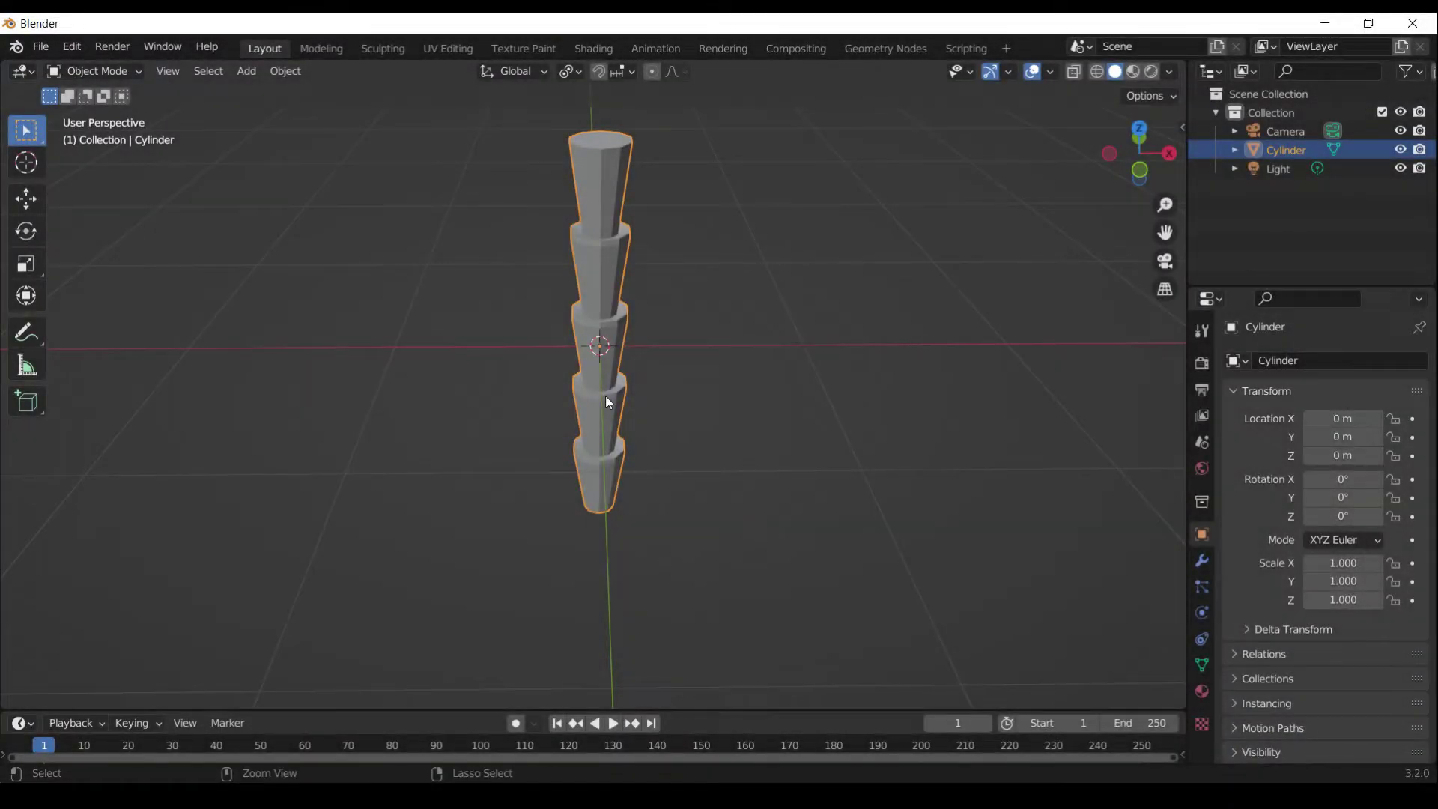
pyautogui.hotkey('ctrl', '1')
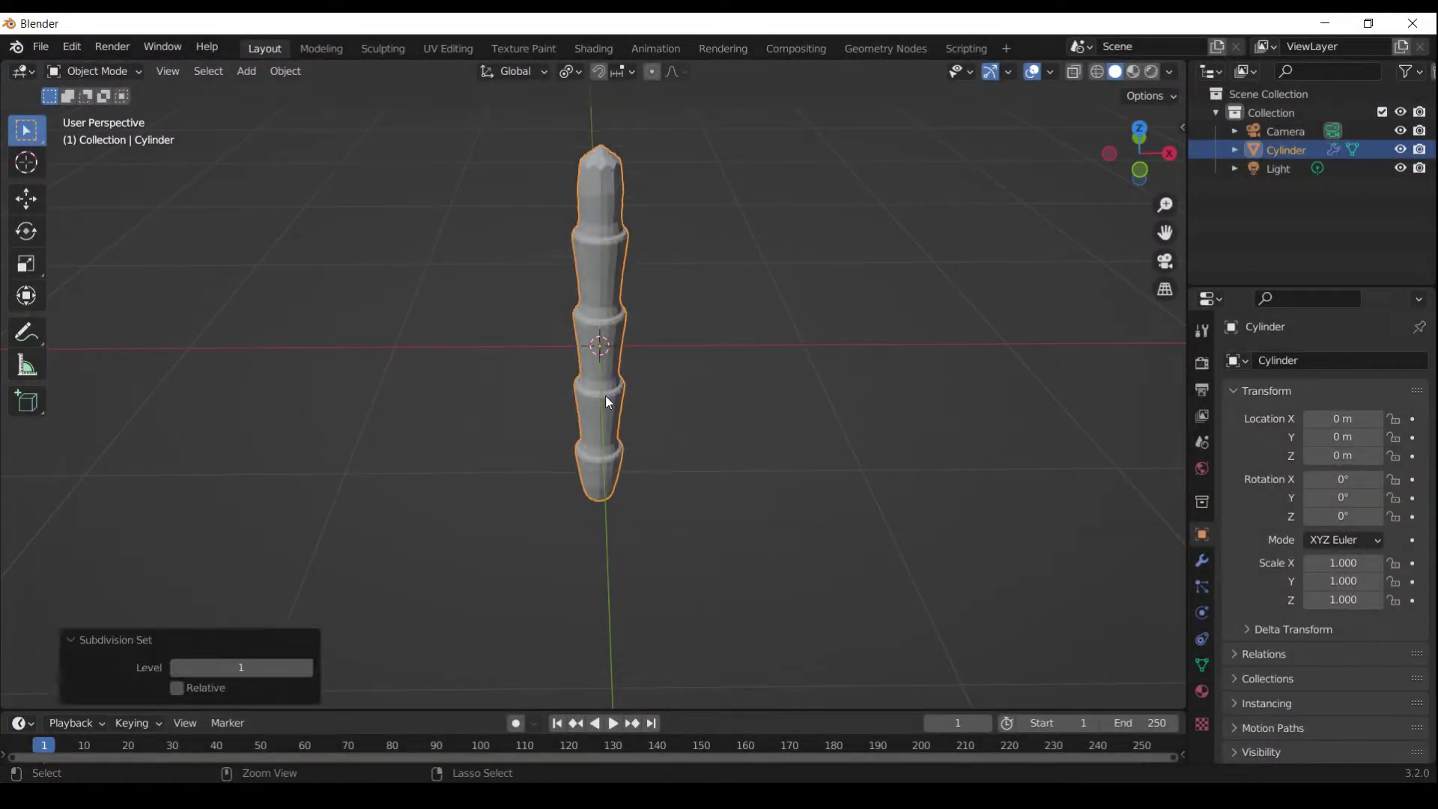
pyautogui.click(1201, 560)
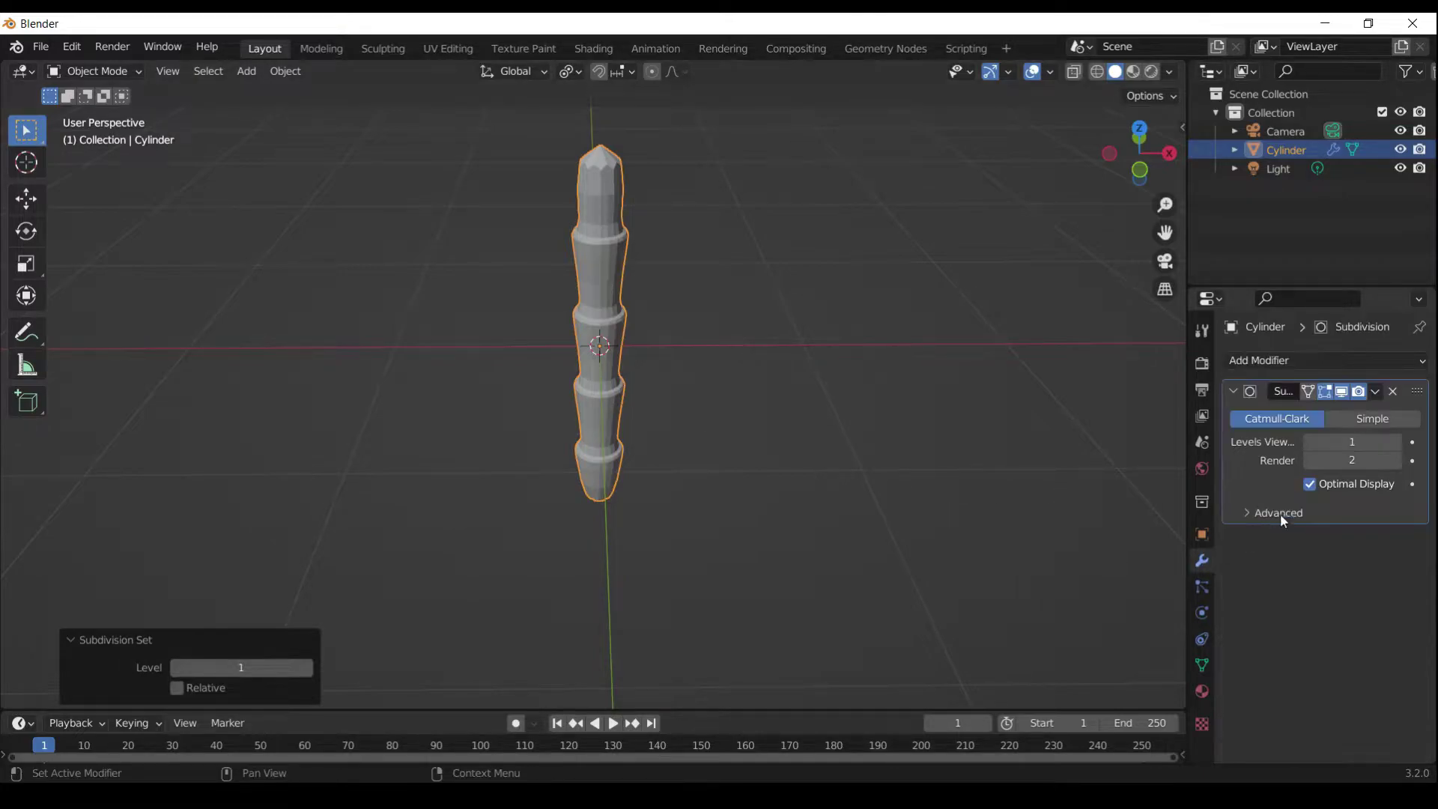
pyautogui.click(1391, 442)
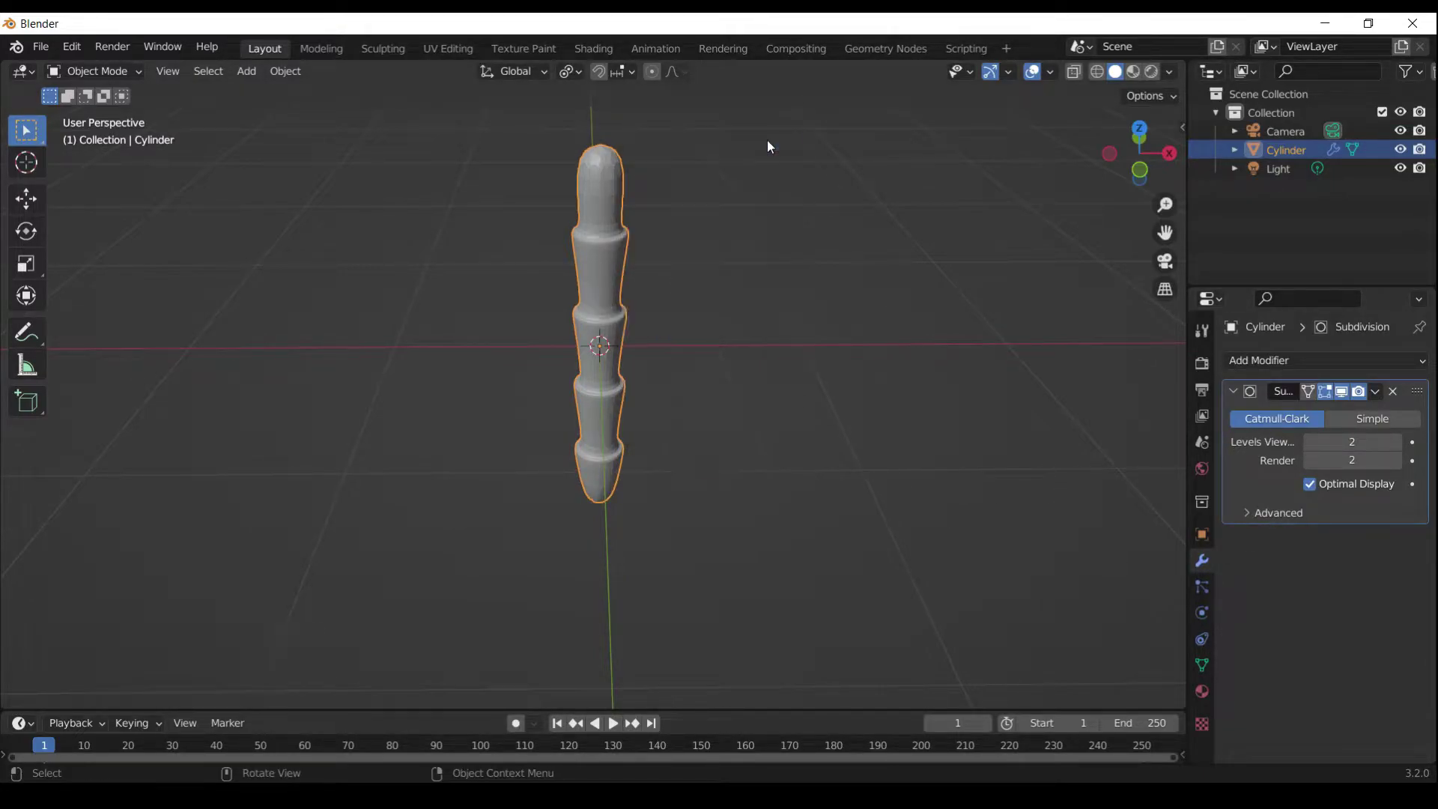
pyautogui.click(873, 399)
pyautogui.moveTo(873, 398); pyautogui.dragTo(861, 364, button='middle')
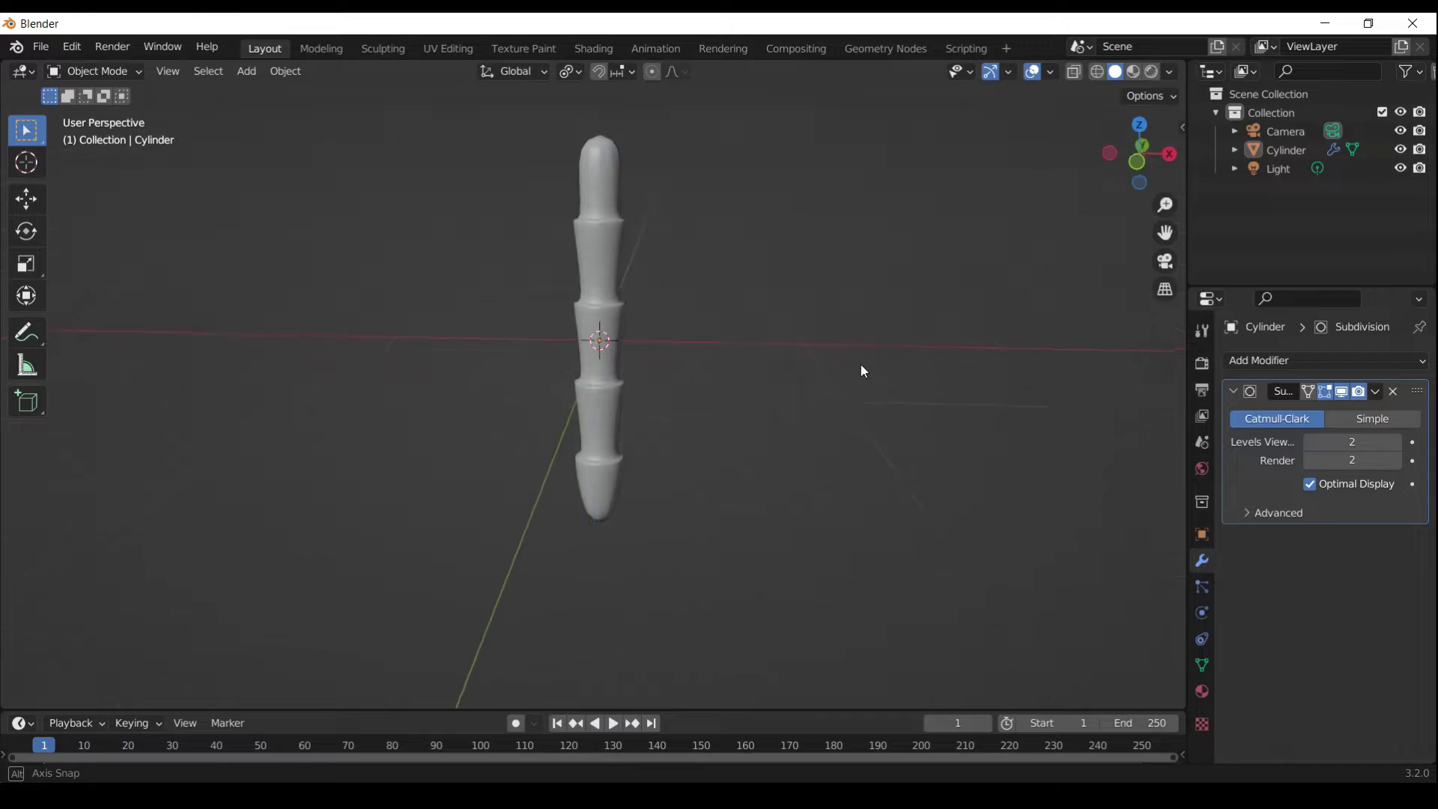
pyautogui.click(1234, 391)
# Add a Bevel modifier to the cylinder with 3 segments and an amount of 0.12 m
pyautogui.click(618, 352)
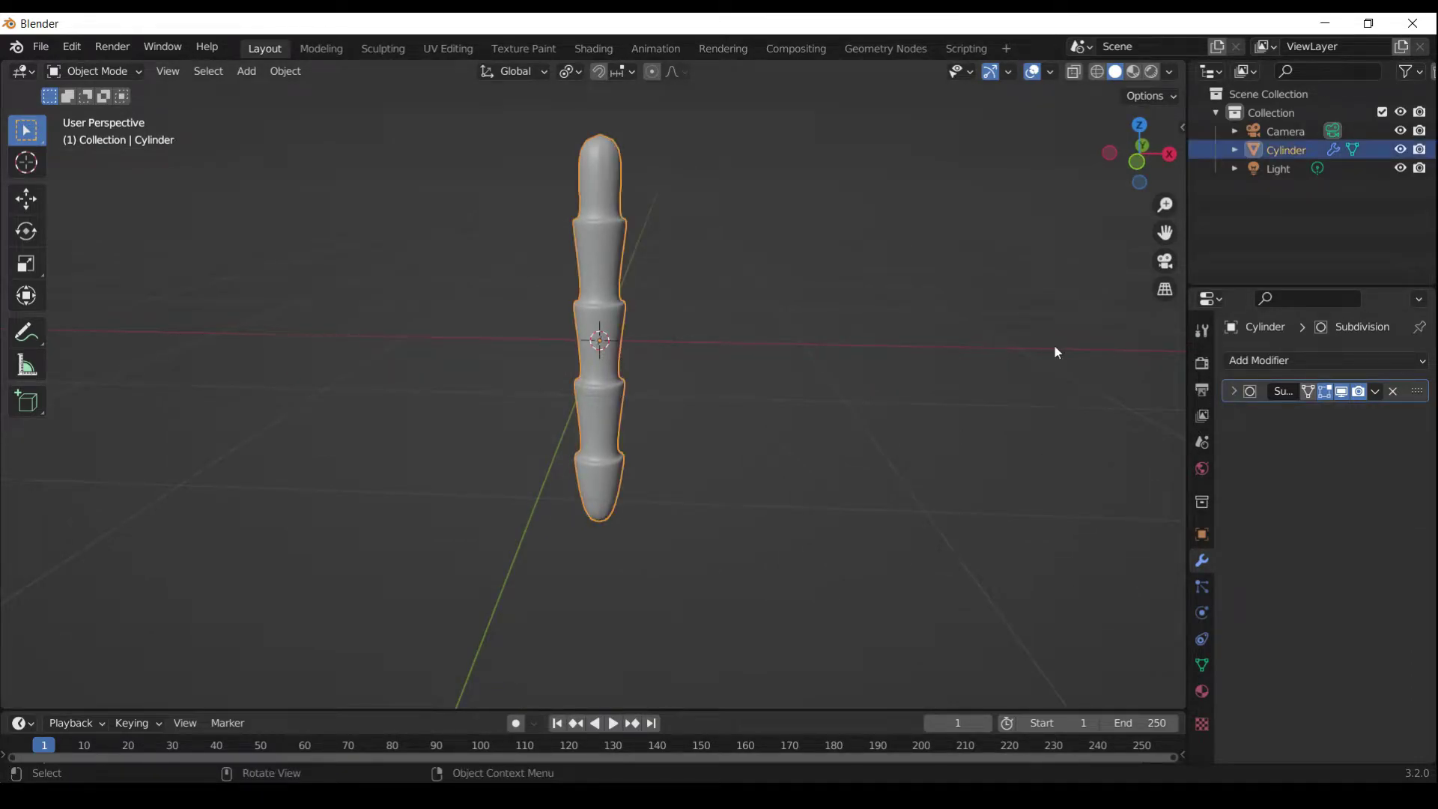
pyautogui.click(1240, 364)
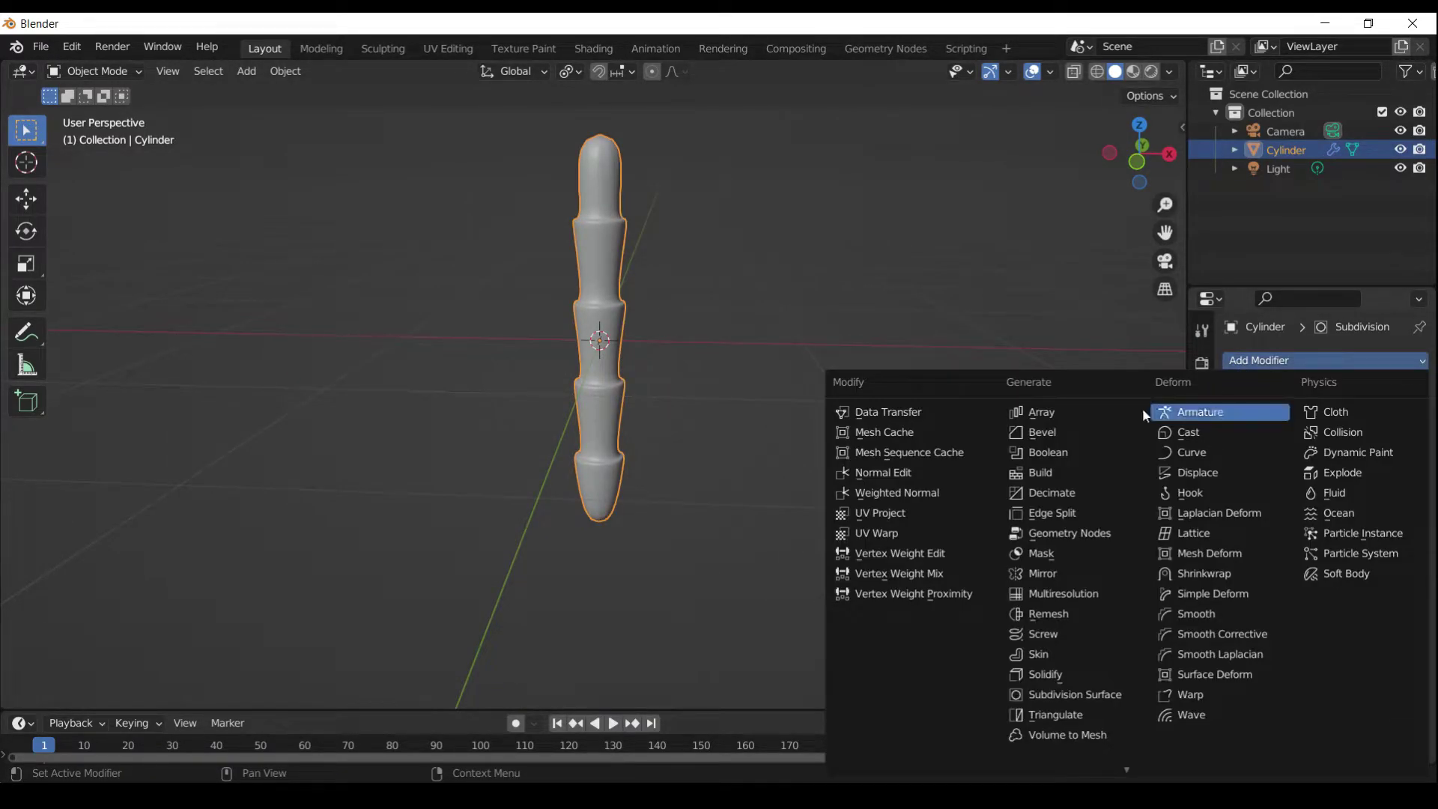
pyautogui.click(1042, 432)
pyautogui.click(1395, 509)
pyautogui.click(1395, 509)
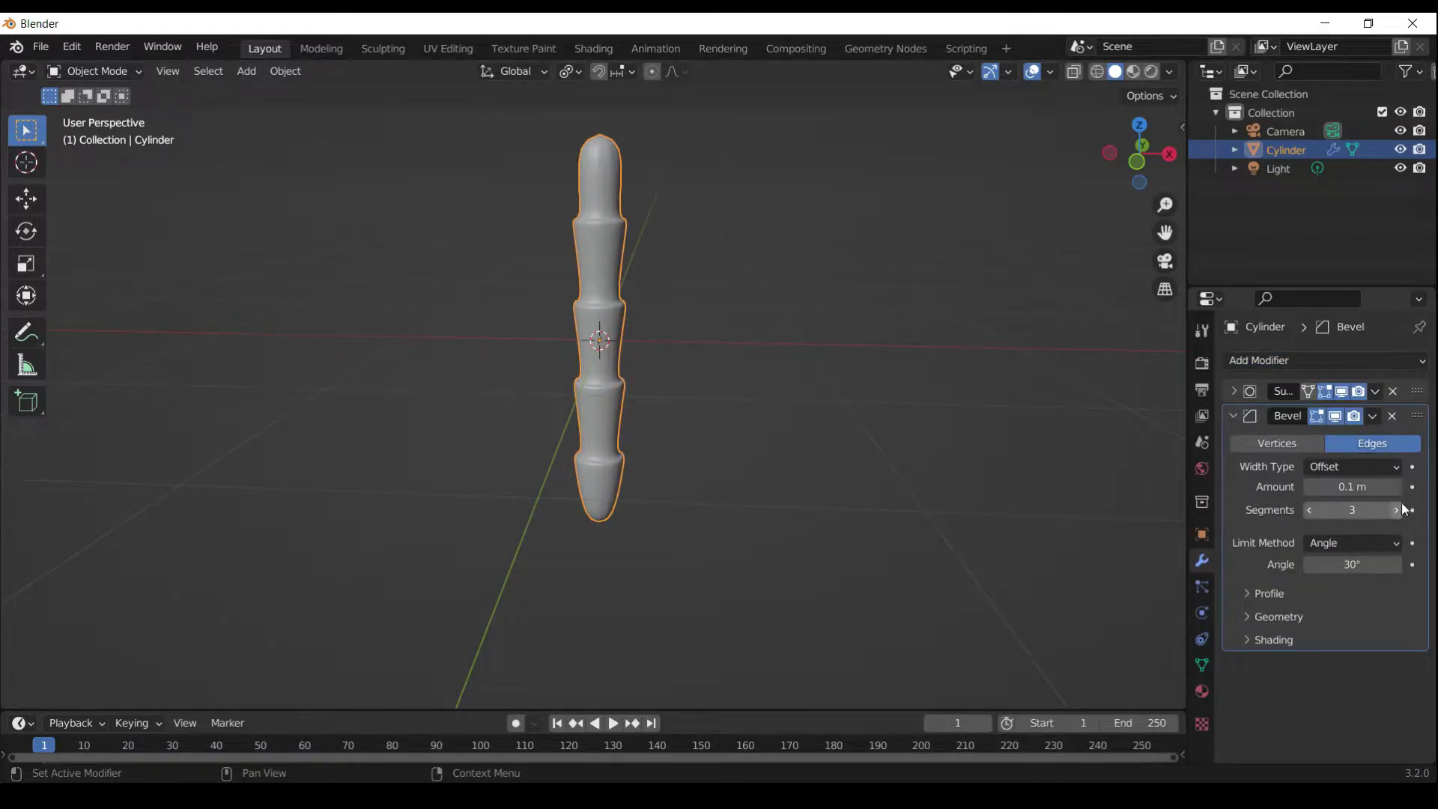
pyautogui.click(1397, 487)
pyautogui.click(1397, 487)
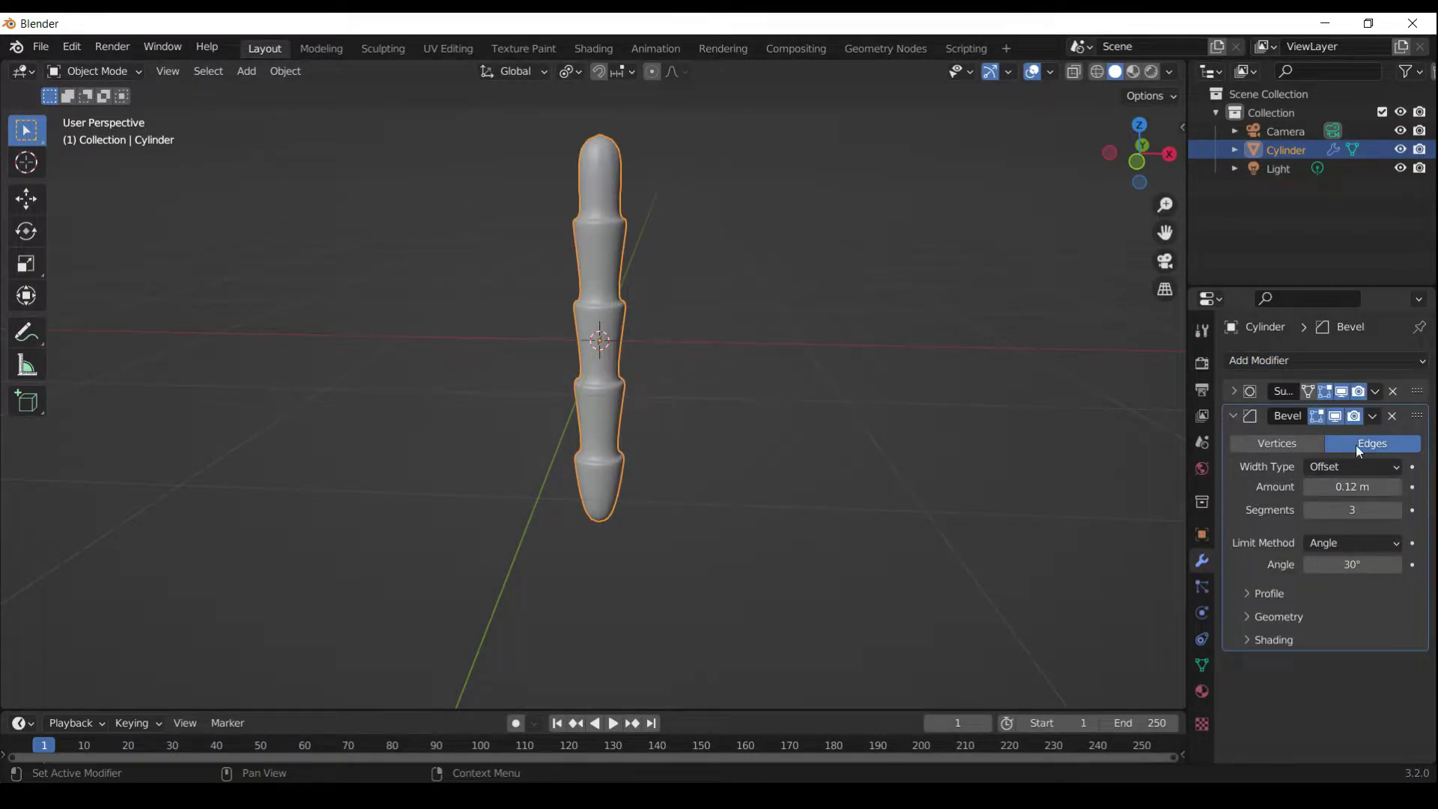
# Place the Bevel modifier above the Subdivision modifier and set its amount to 0.052 m
pyautogui.click(1233, 415)
pyautogui.moveTo(1418, 417); pyautogui.dragTo(1415, 390)
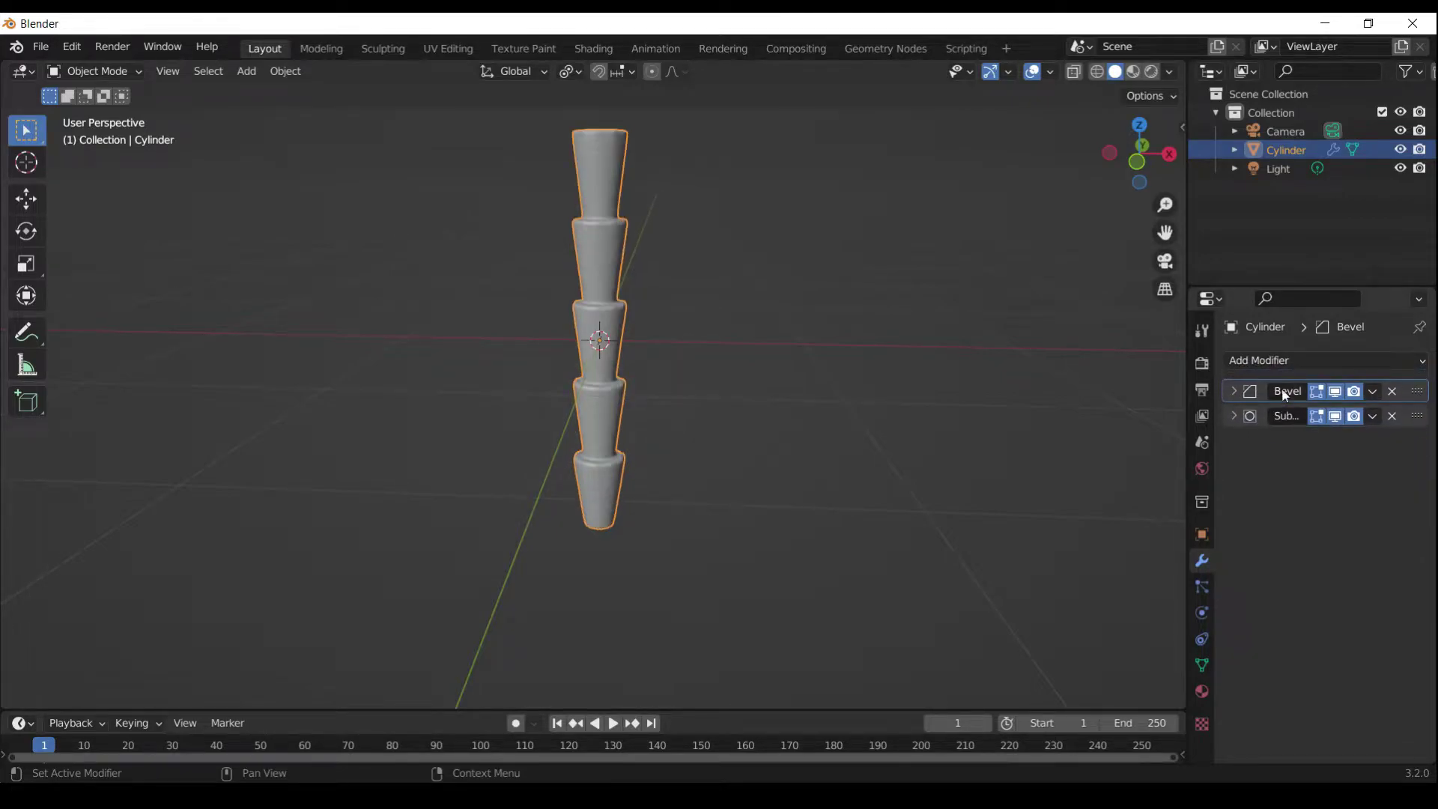
pyautogui.click(1234, 391)
pyautogui.moveTo(1363, 463); pyautogui.dragTo(1325, 462)
# In Edit Mode, select the outer rim edge loops of the lower segments using edge selection
pyautogui.scroll(5, 702, 488)
pyautogui.moveTo(702, 488); pyautogui.dragTo(640, 476, button='middle')
pyautogui.press('Tab')
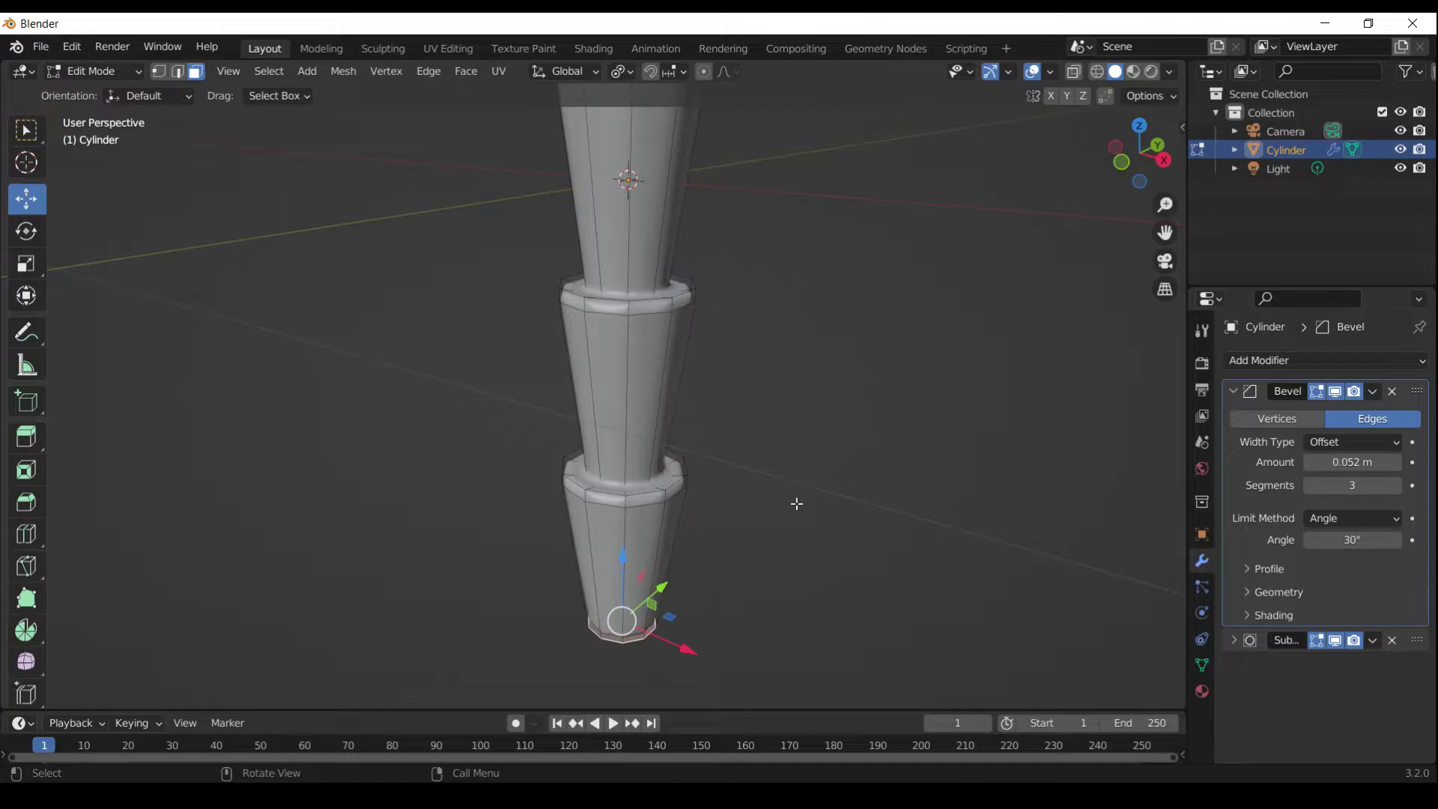
pyautogui.press('2')
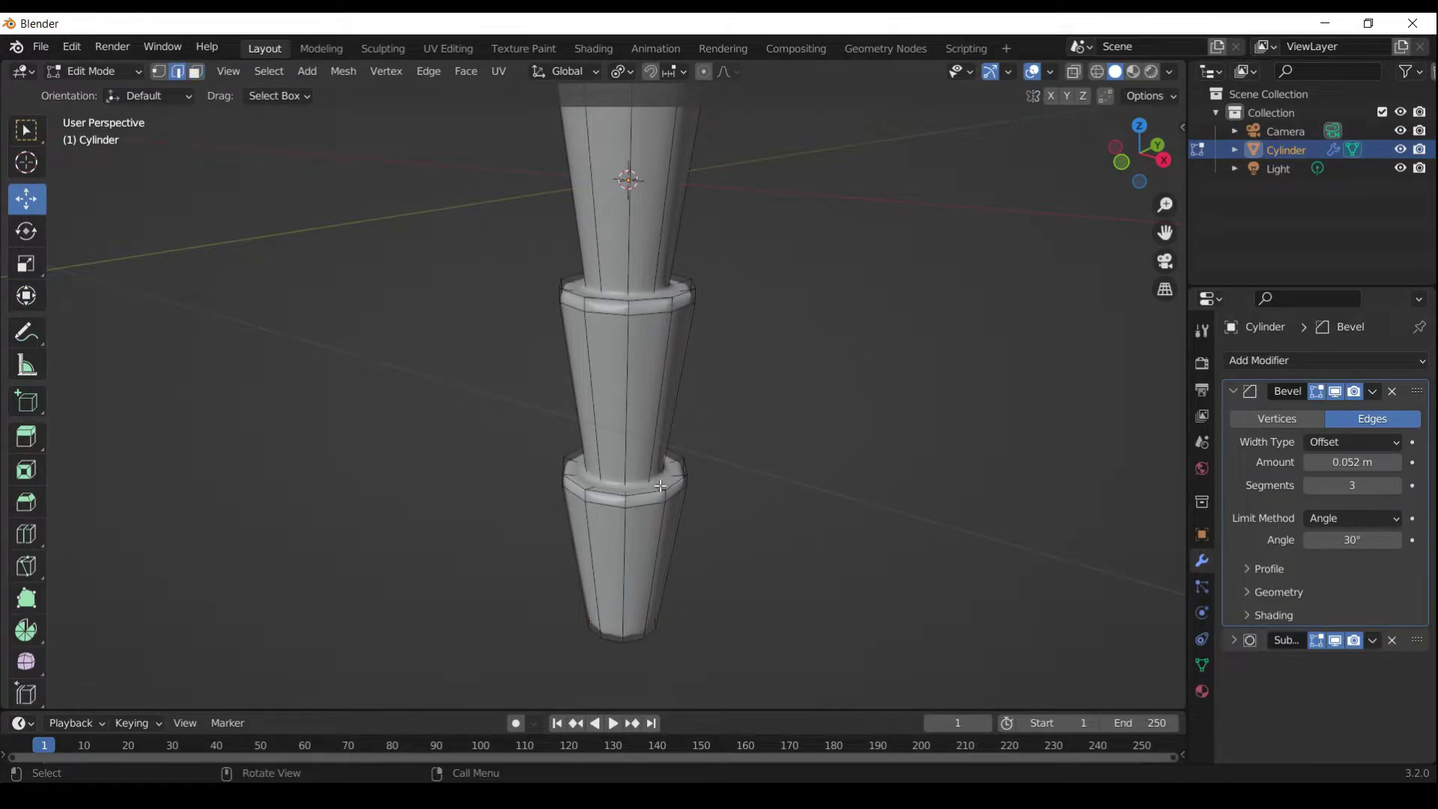
pyautogui.scroll(2, 659, 483)
pyautogui.click(659, 538)
pyautogui.keyDown('alt'); pyautogui.click(659, 537); pyautogui.keyUp('alt')
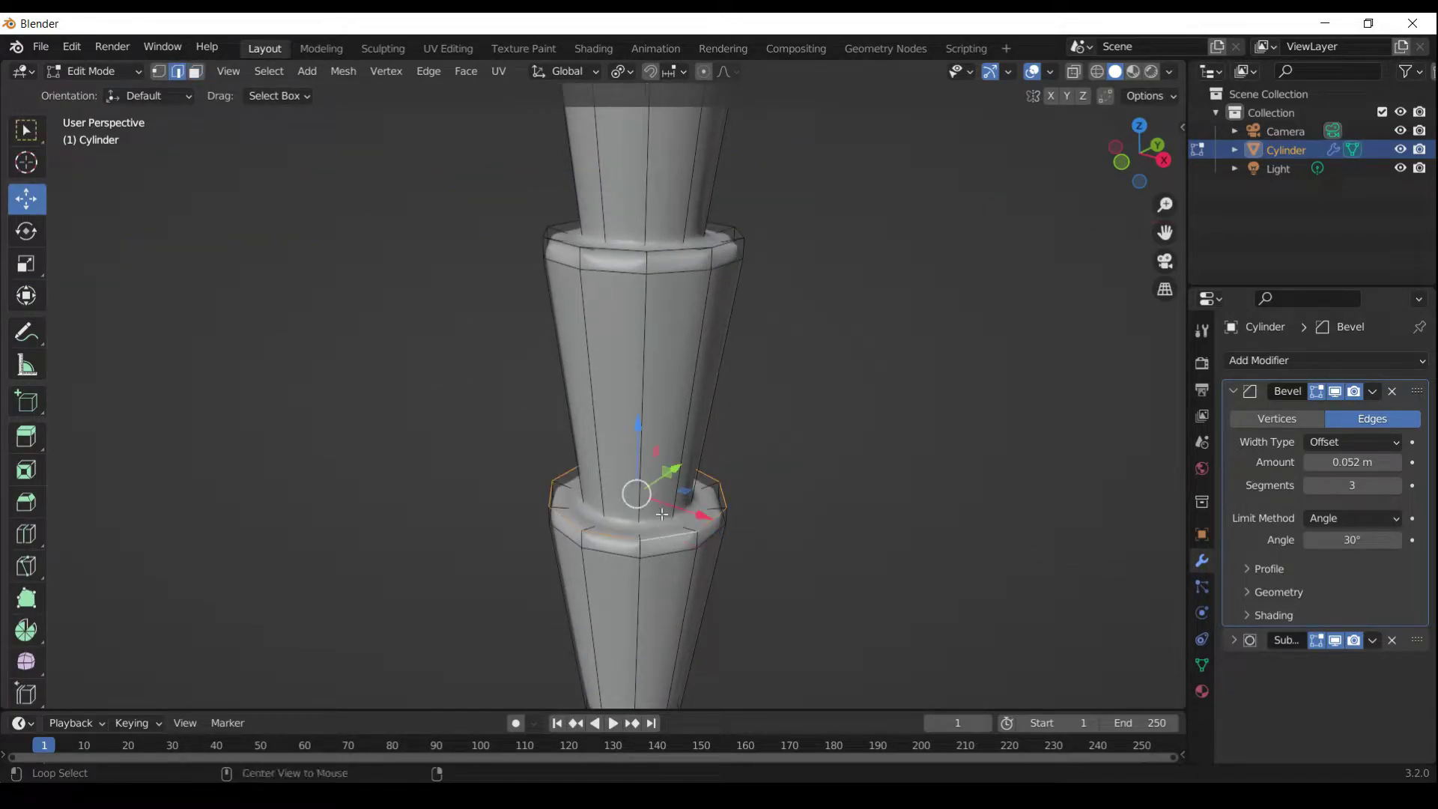
pyautogui.keyDown('alt'); pyautogui.keyDown('shift'); pyautogui.click(740, 241); pyautogui.keyUp('shift'); pyautogui.keyUp('alt')
# Add the rim edge loops of the upper segments and the cylinder's bottom edge loop to the selection
pyautogui.moveTo(775, 248); pyautogui.dragTo(690, 417, button='middle')
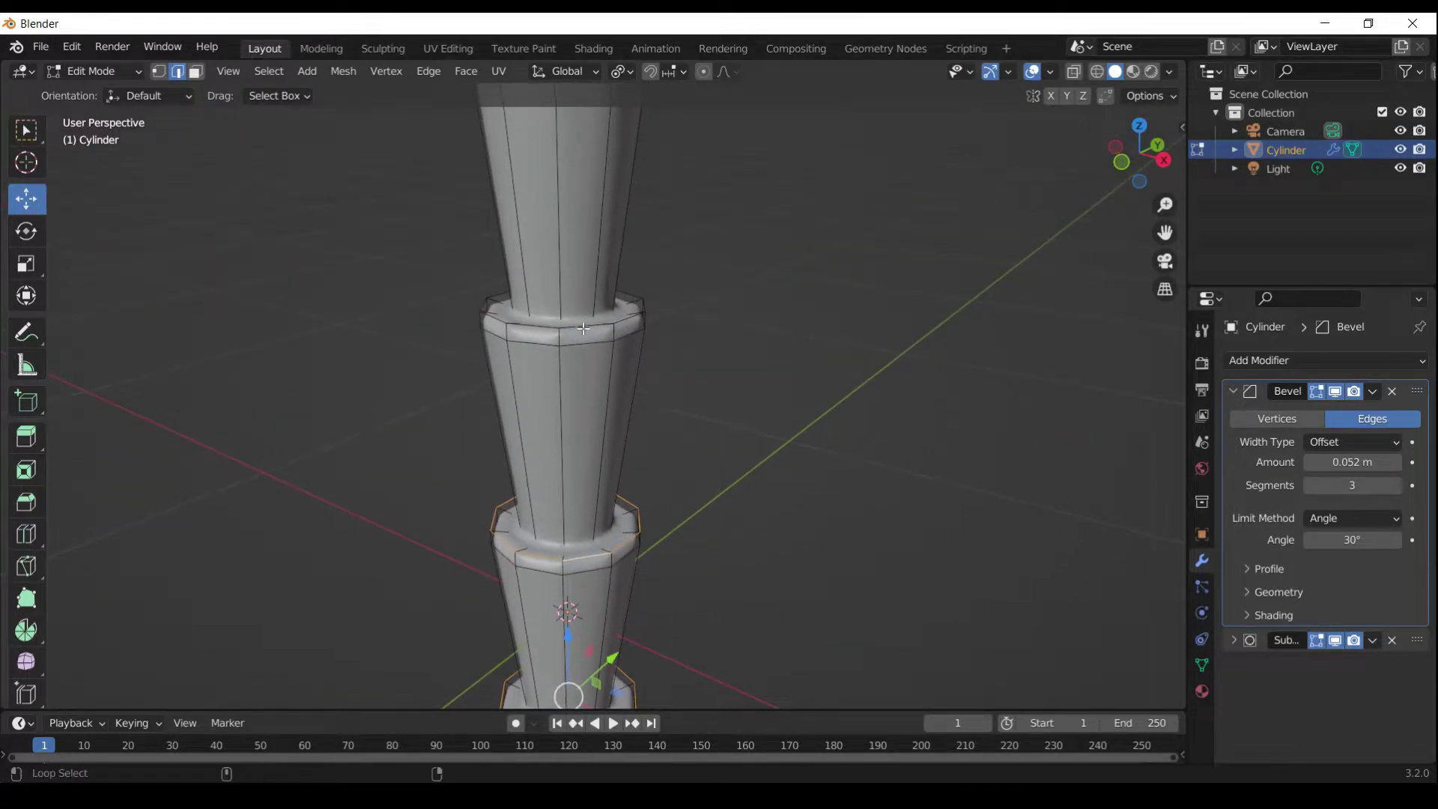
pyautogui.scroll(-3, 583, 330)
pyautogui.keyDown('shift'); pyautogui.moveTo(658, 279); pyautogui.dragTo(626, 327, button='middle'); pyautogui.keyUp('shift')
pyautogui.scroll(2, 626, 327)
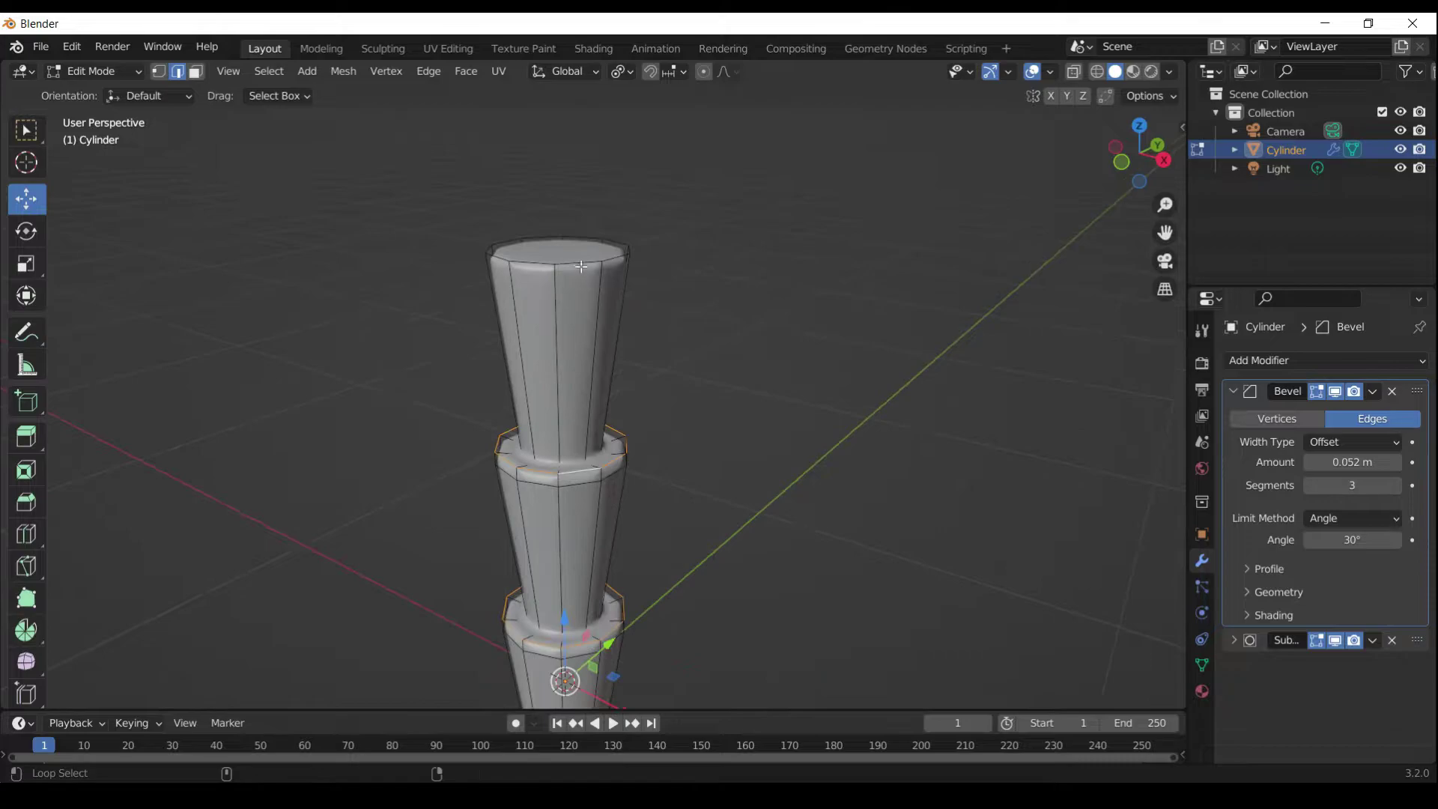
pyautogui.scroll(-3, 703, 482)
pyautogui.keyDown('shift'); pyautogui.moveTo(703, 481); pyautogui.dragTo(632, 389, button='middle'); pyautogui.keyUp('shift')
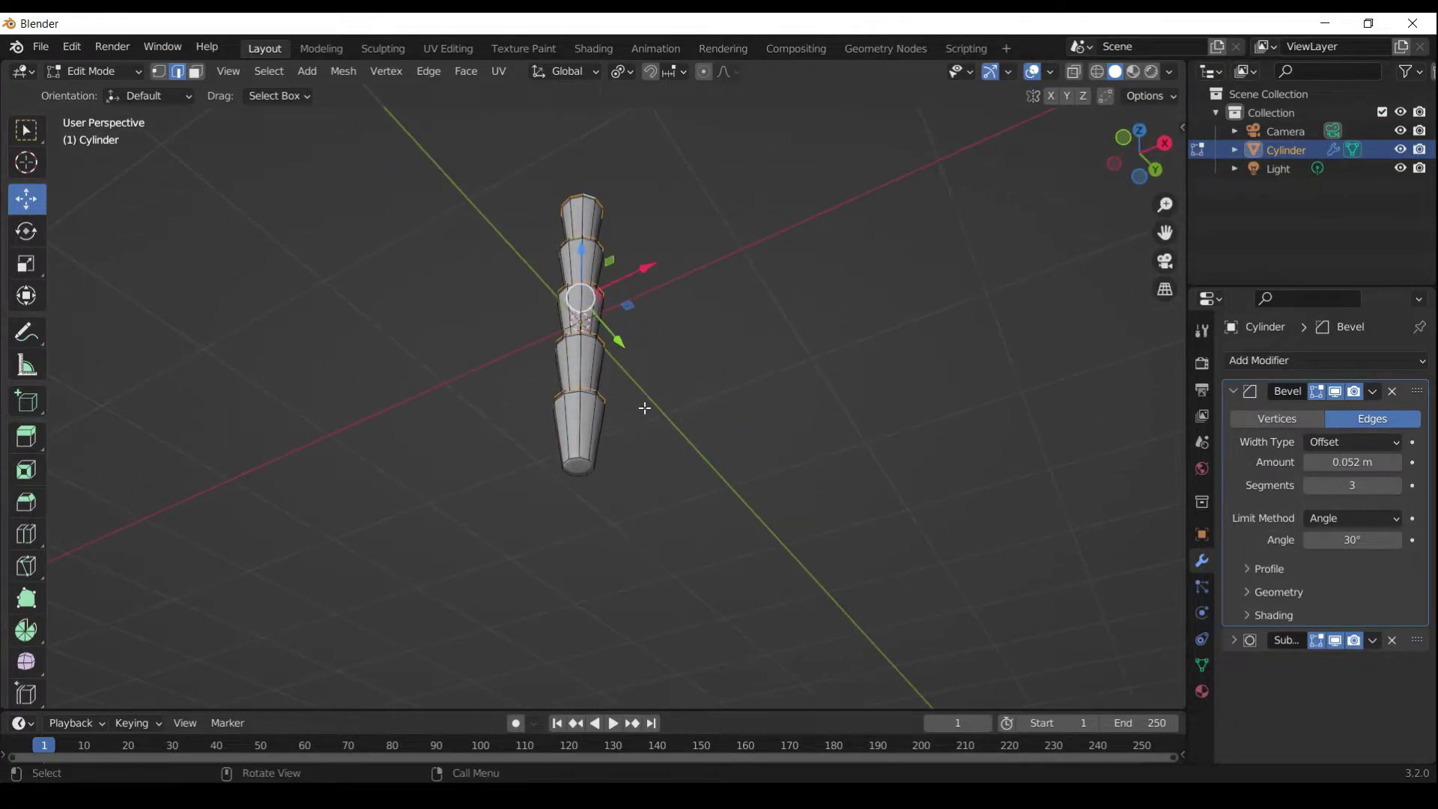
pyautogui.scroll(4, 629, 522)
pyautogui.keyDown('alt'); pyautogui.keyDown('shift'); pyautogui.click(556, 657); pyautogui.keyUp('shift'); pyautogui.keyUp('alt')
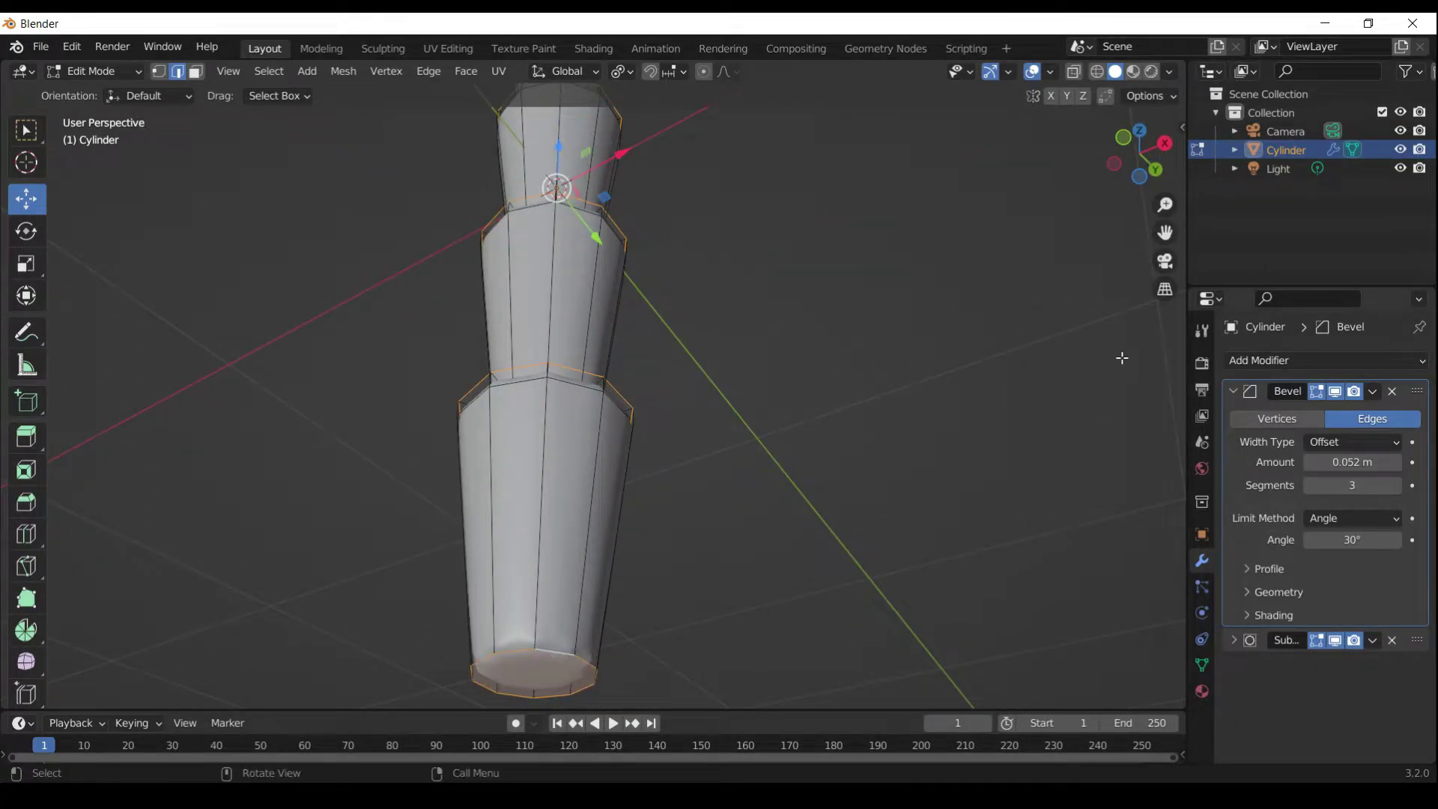
# Set the selected edges' mean bevel weight to 1.00 and the Bevel modifier's limit method to Weight, finishing in Object Mode
pyautogui.press('n')
pyautogui.moveTo(1064, 325); pyautogui.dragTo(1138, 325)
pyautogui.click(1397, 519)
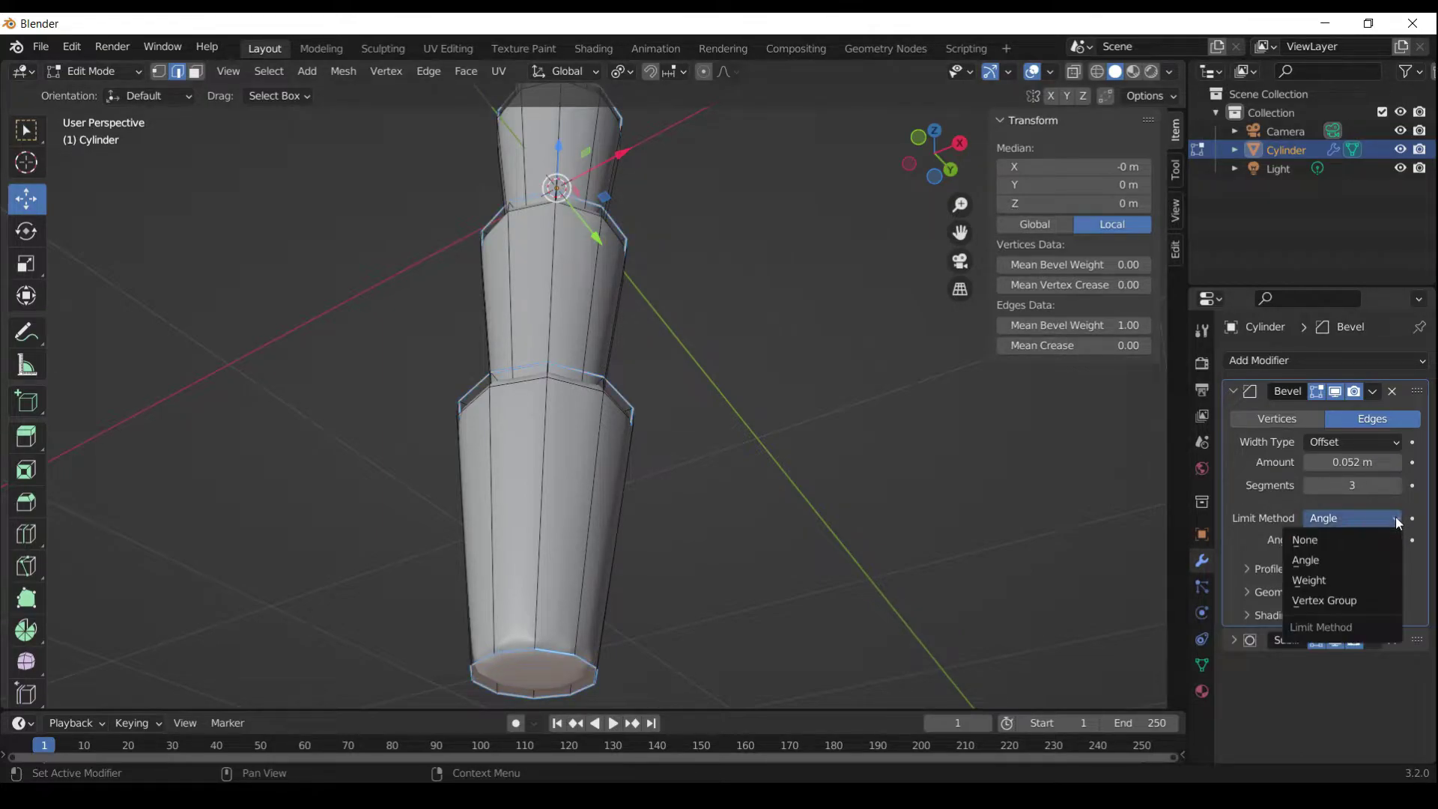
pyautogui.click(1332, 577)
pyautogui.moveTo(718, 552); pyautogui.dragTo(709, 560, button='middle')
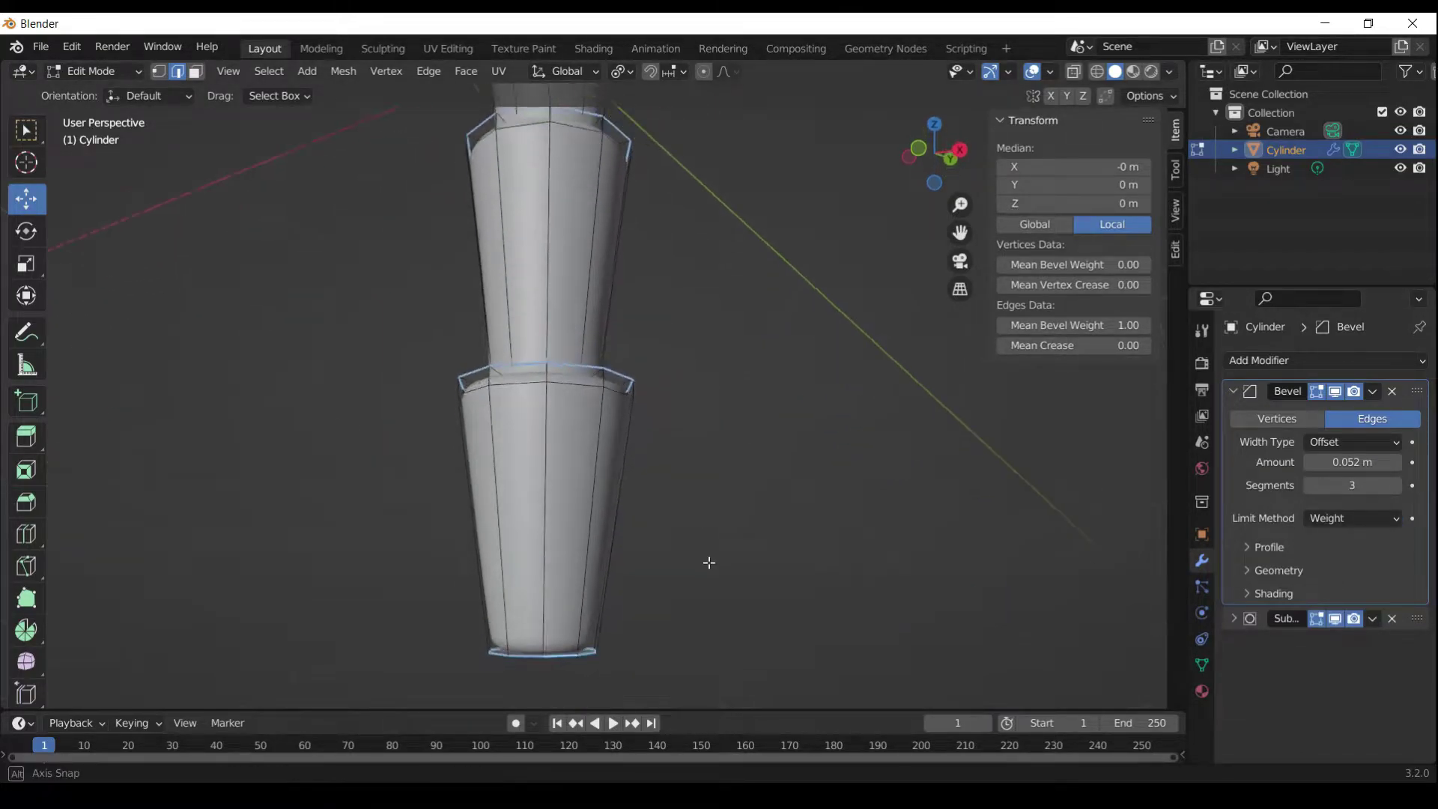
pyautogui.press('Tab')
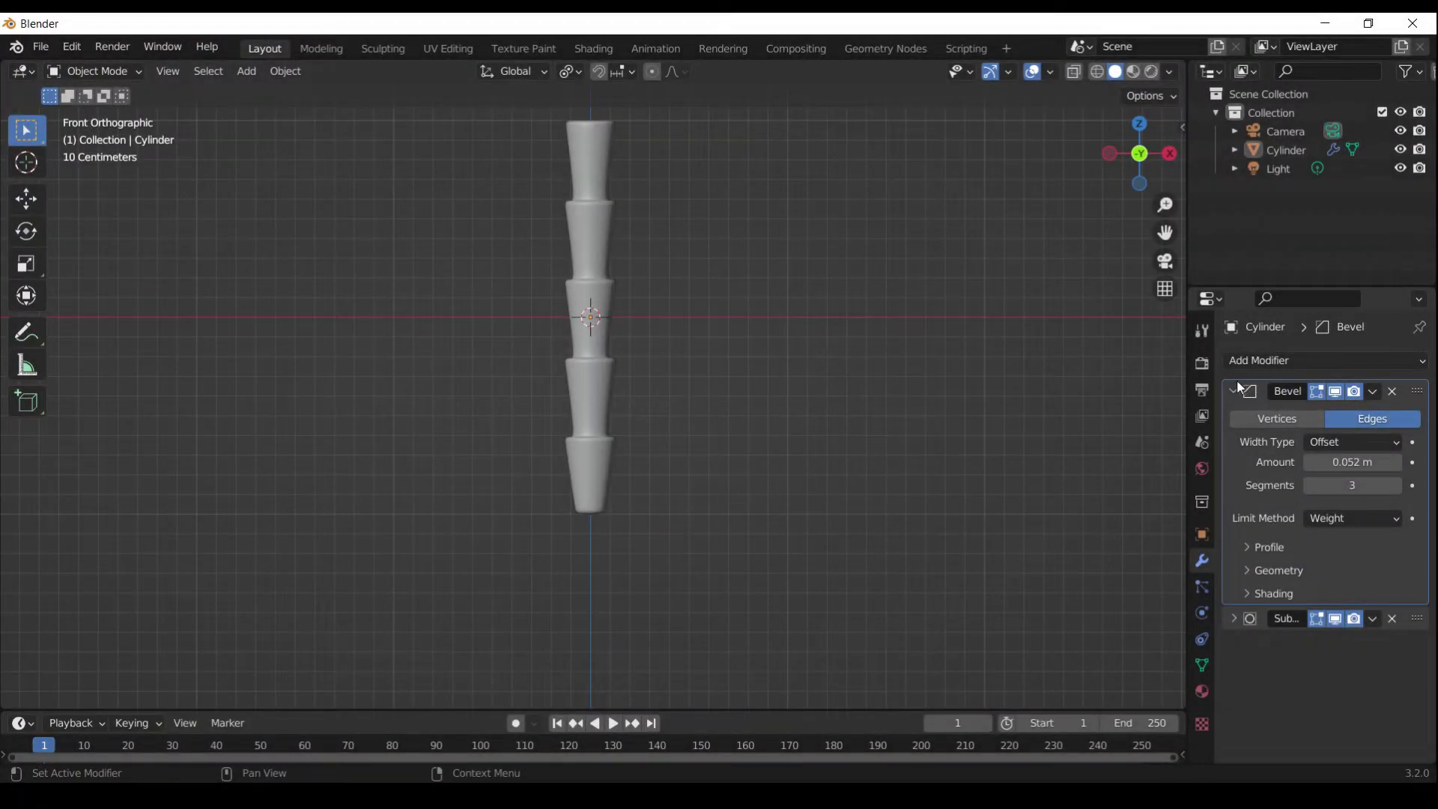
# Add a Simple Deform modifier to the cylinder and set its mode to Bend
pyautogui.click(1234, 391)
pyautogui.click(1286, 361)
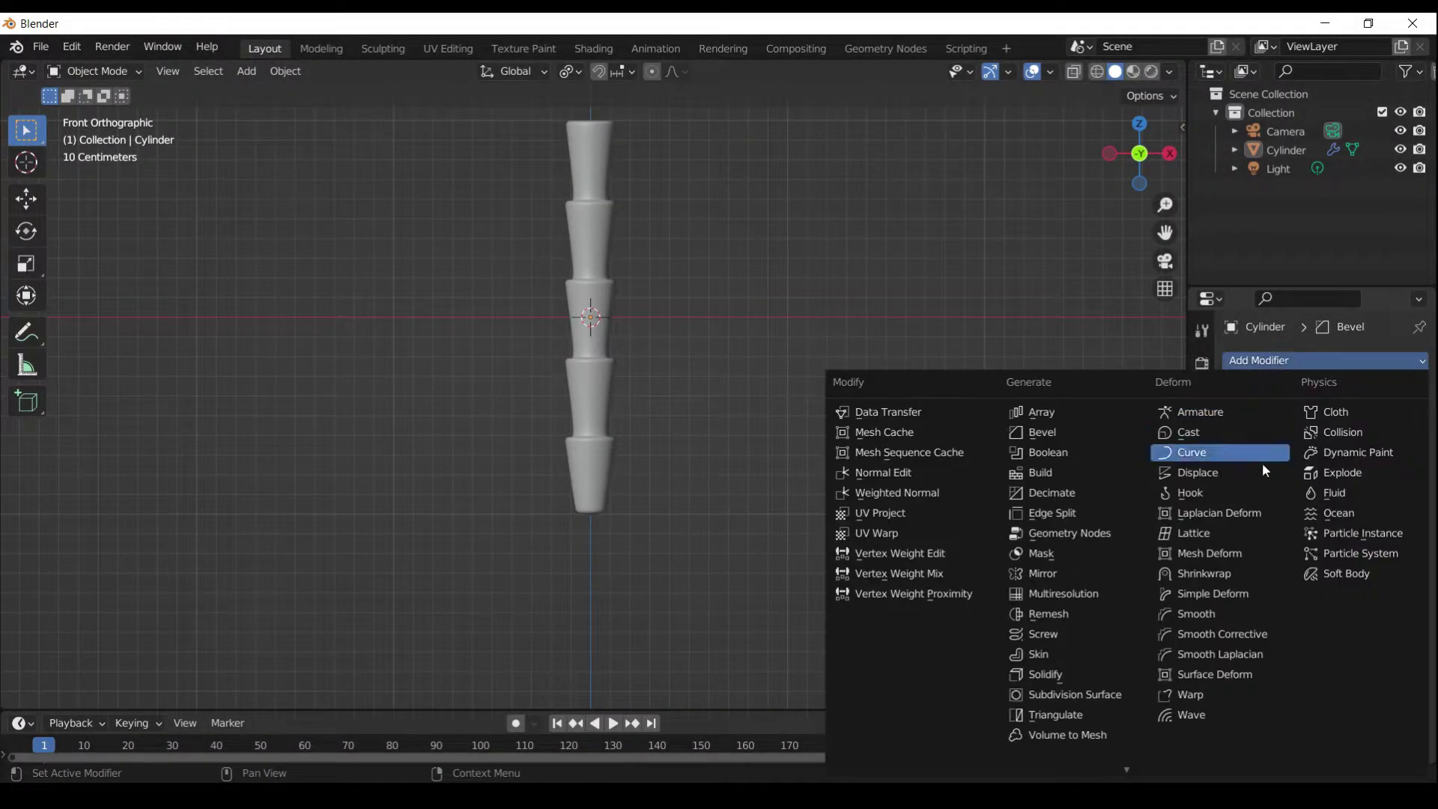
pyautogui.click(1227, 594)
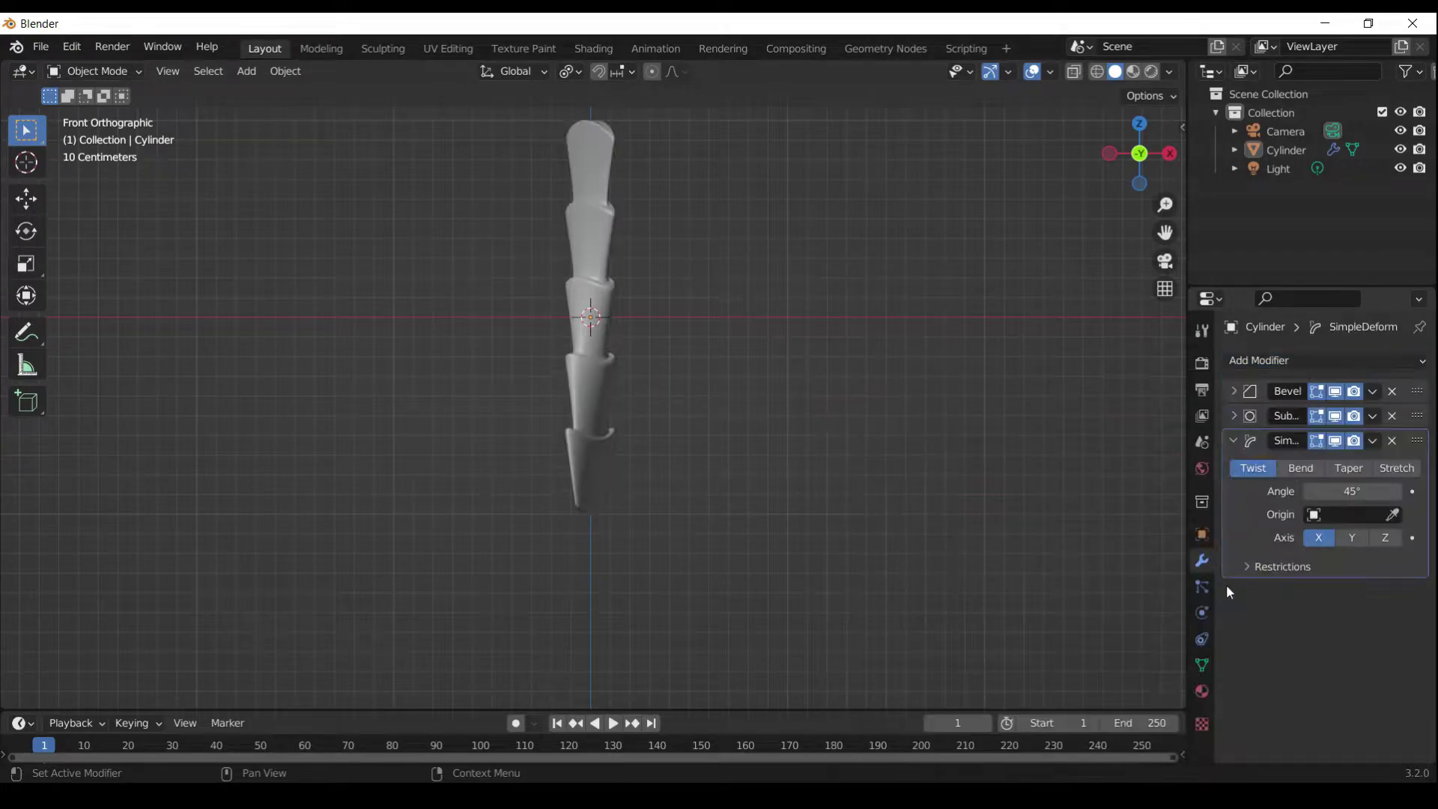
pyautogui.click(1297, 468)
pyautogui.keyDown('shift'); pyautogui.moveTo(995, 424); pyautogui.dragTo(855, 453, button='middle'); pyautogui.keyUp('shift')
# Move the whole mesh up about 0.995 m along Z in Edit Mode so its base sits at the origin
pyautogui.press('KP_3')
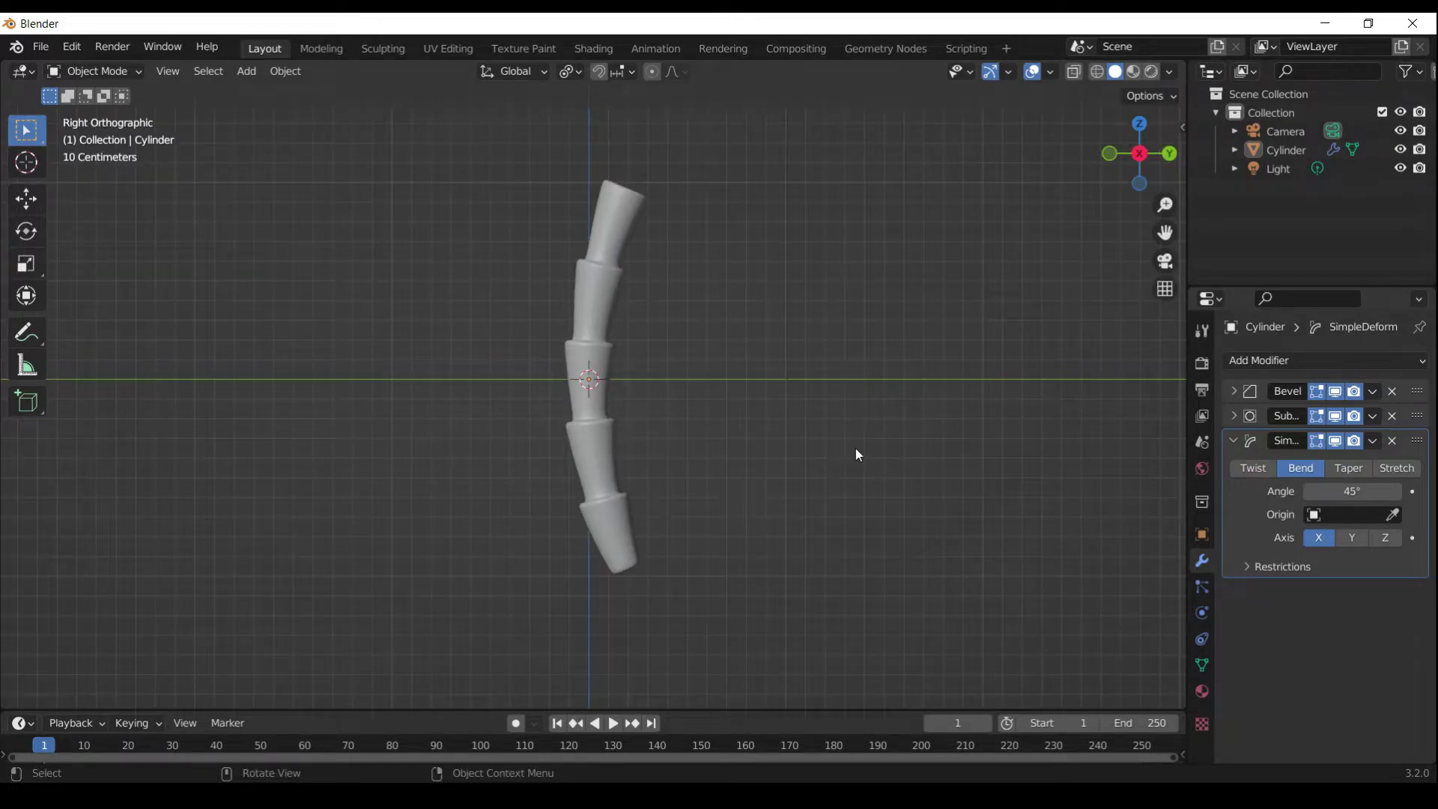
pyautogui.press('Tab')
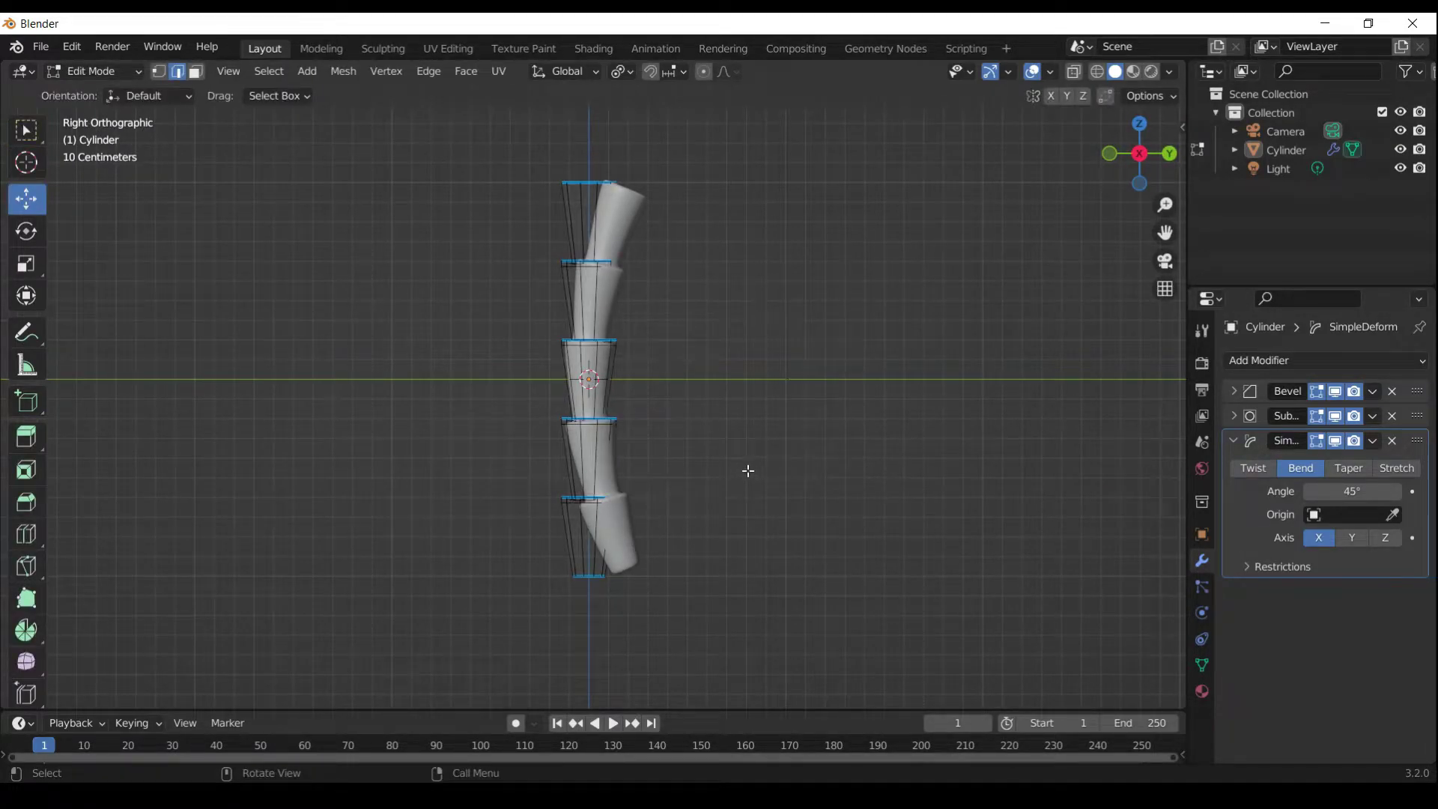
pyautogui.press('a')
pyautogui.moveTo(590, 313); pyautogui.dragTo(591, 114)
pyautogui.scroll(-4, 715, 397)
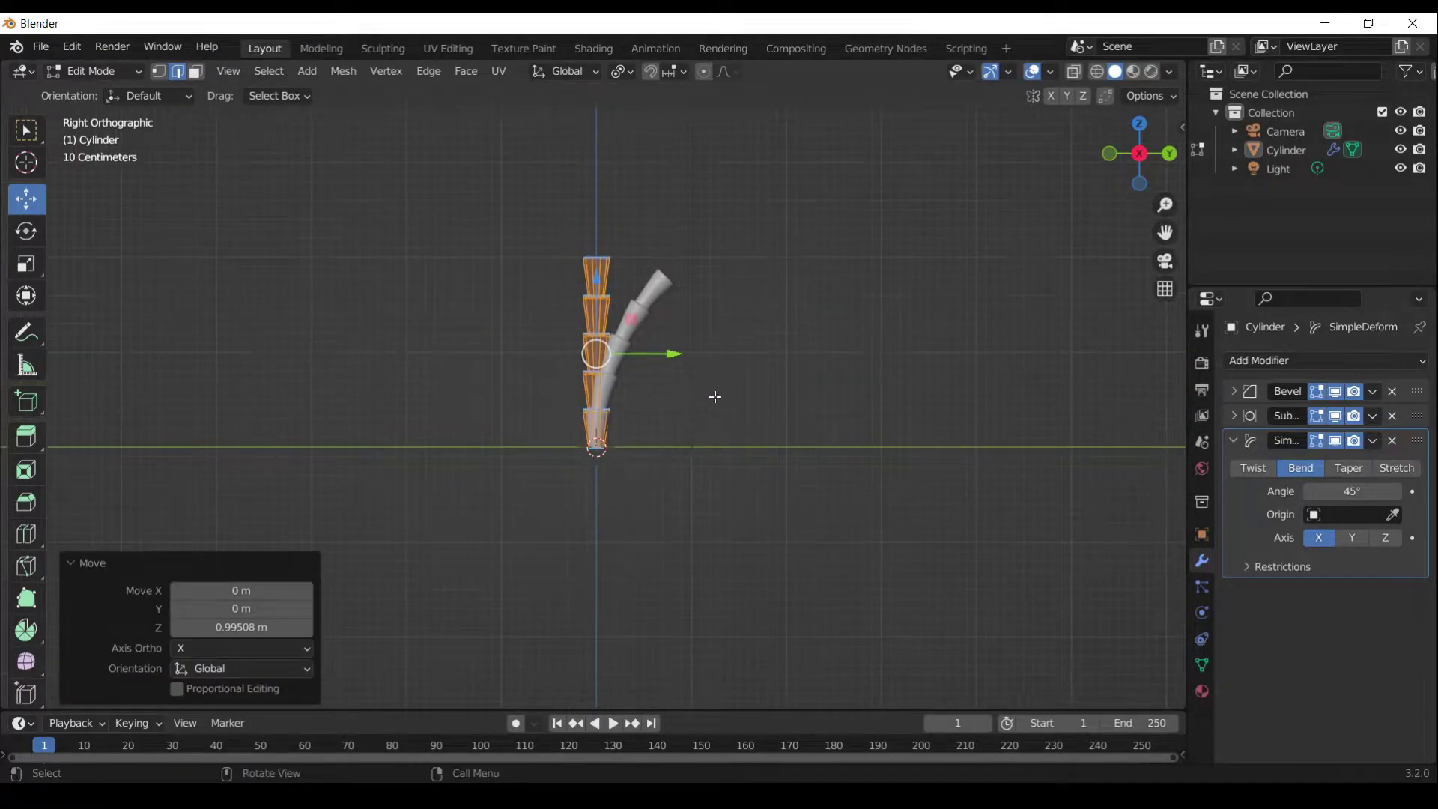
pyautogui.press('Tab')
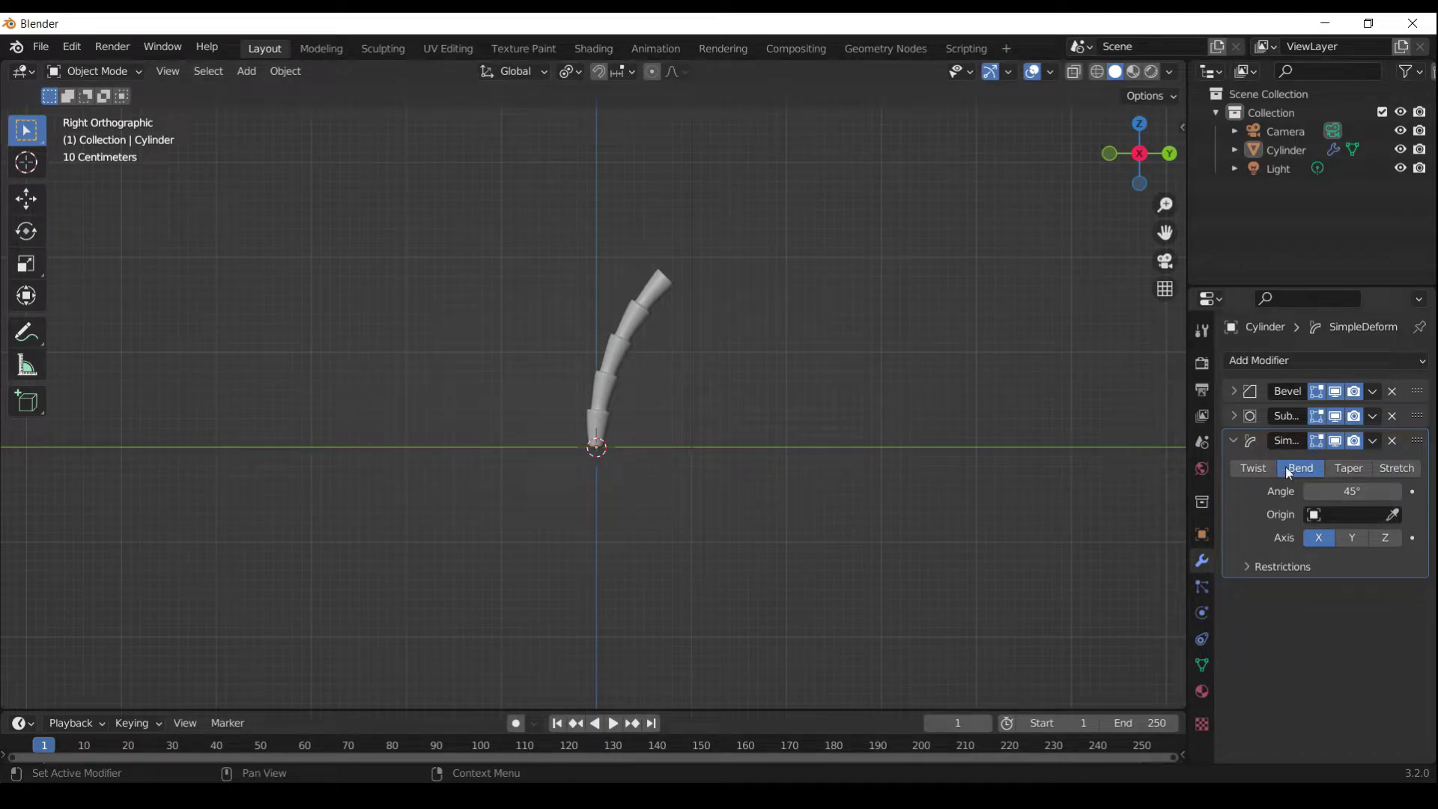
# Add a second Simple Deform modifier to the cylinder and set its mode to Taper
pyautogui.click(1233, 442)
pyautogui.click(1318, 364)
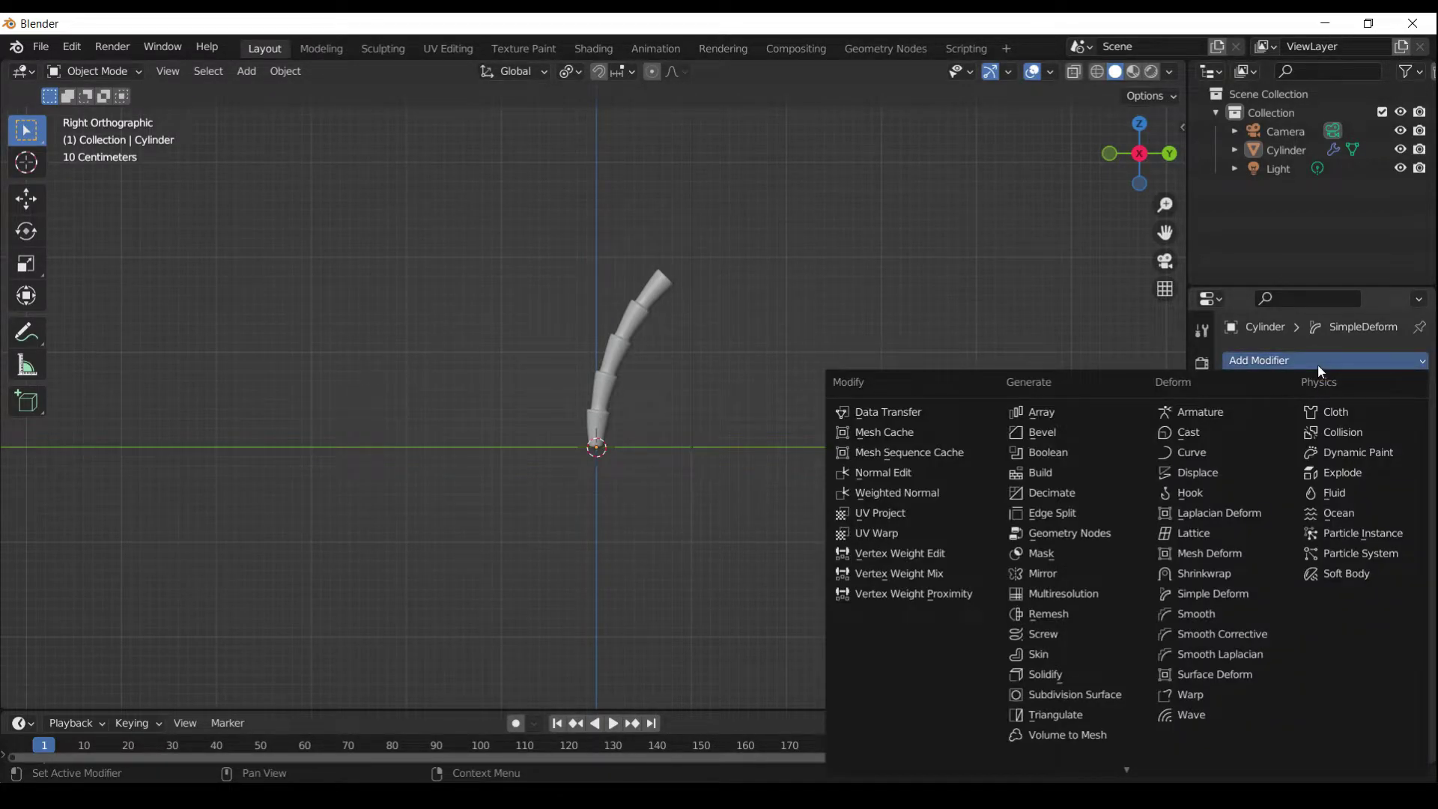
pyautogui.click(1245, 594)
pyautogui.click(1354, 498)
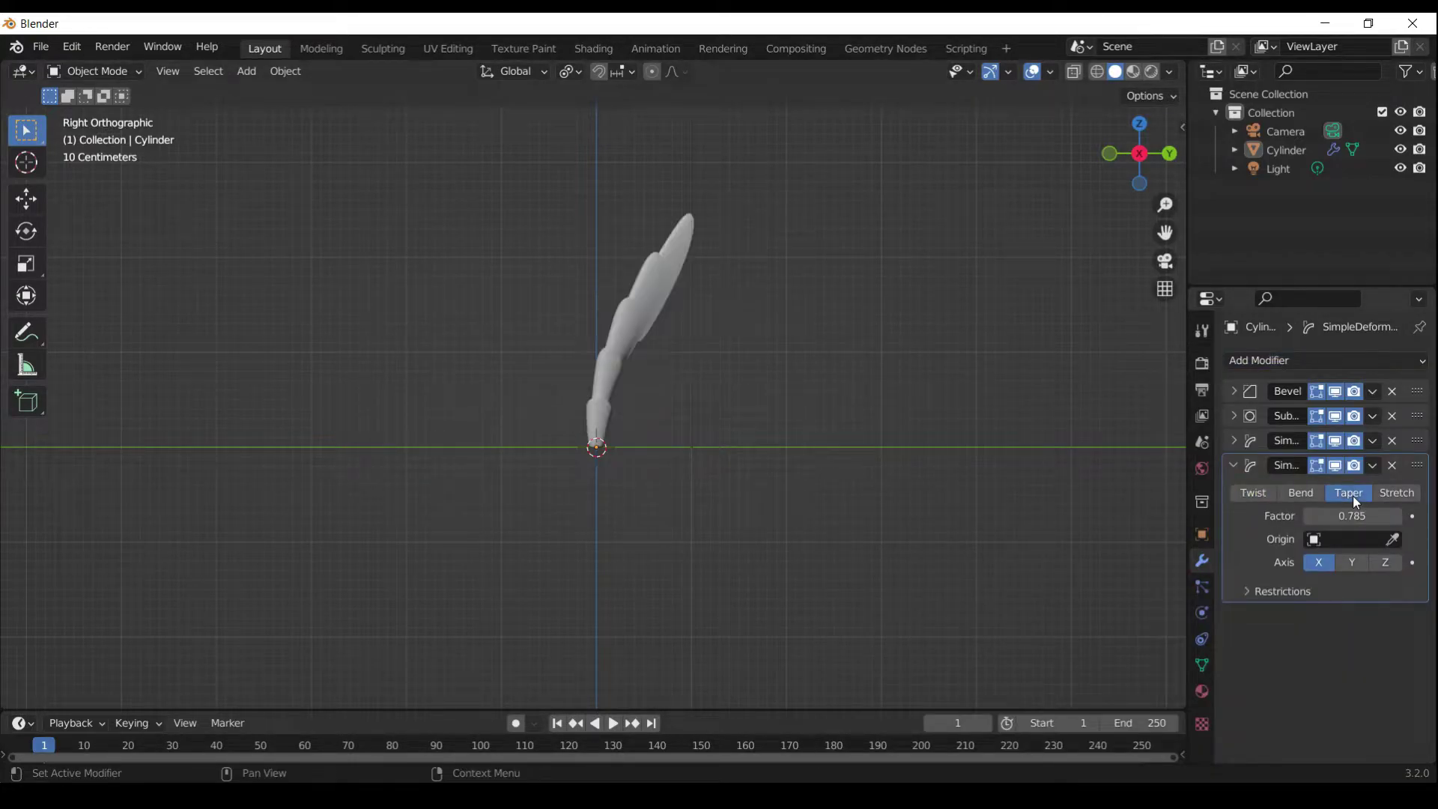
pyautogui.moveTo(710, 361); pyautogui.dragTo(646, 343, button='middle')
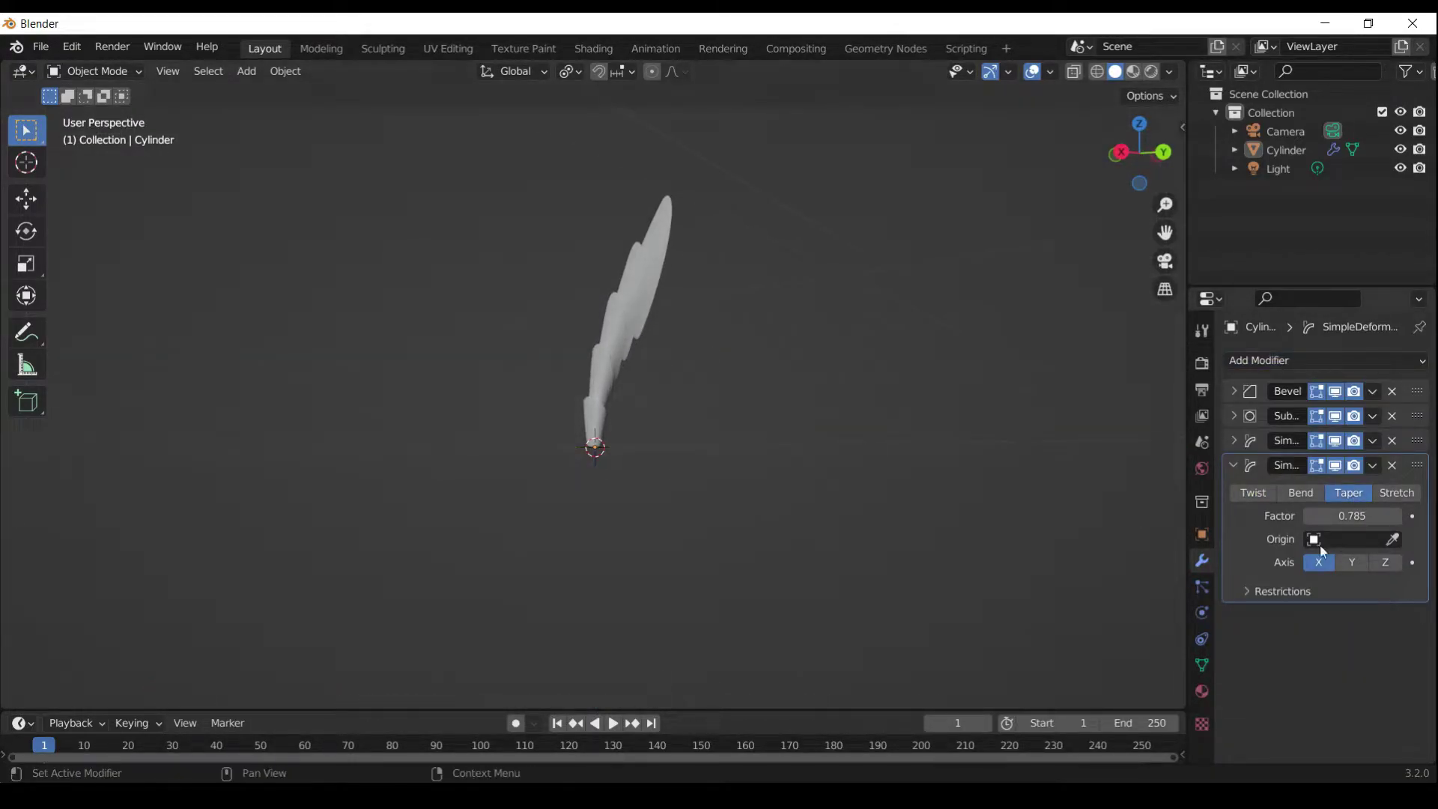
# Try the taper on the Y and Z axes, settling on Y with a factor of -0.005
pyautogui.click(1362, 562)
pyautogui.click(1385, 562)
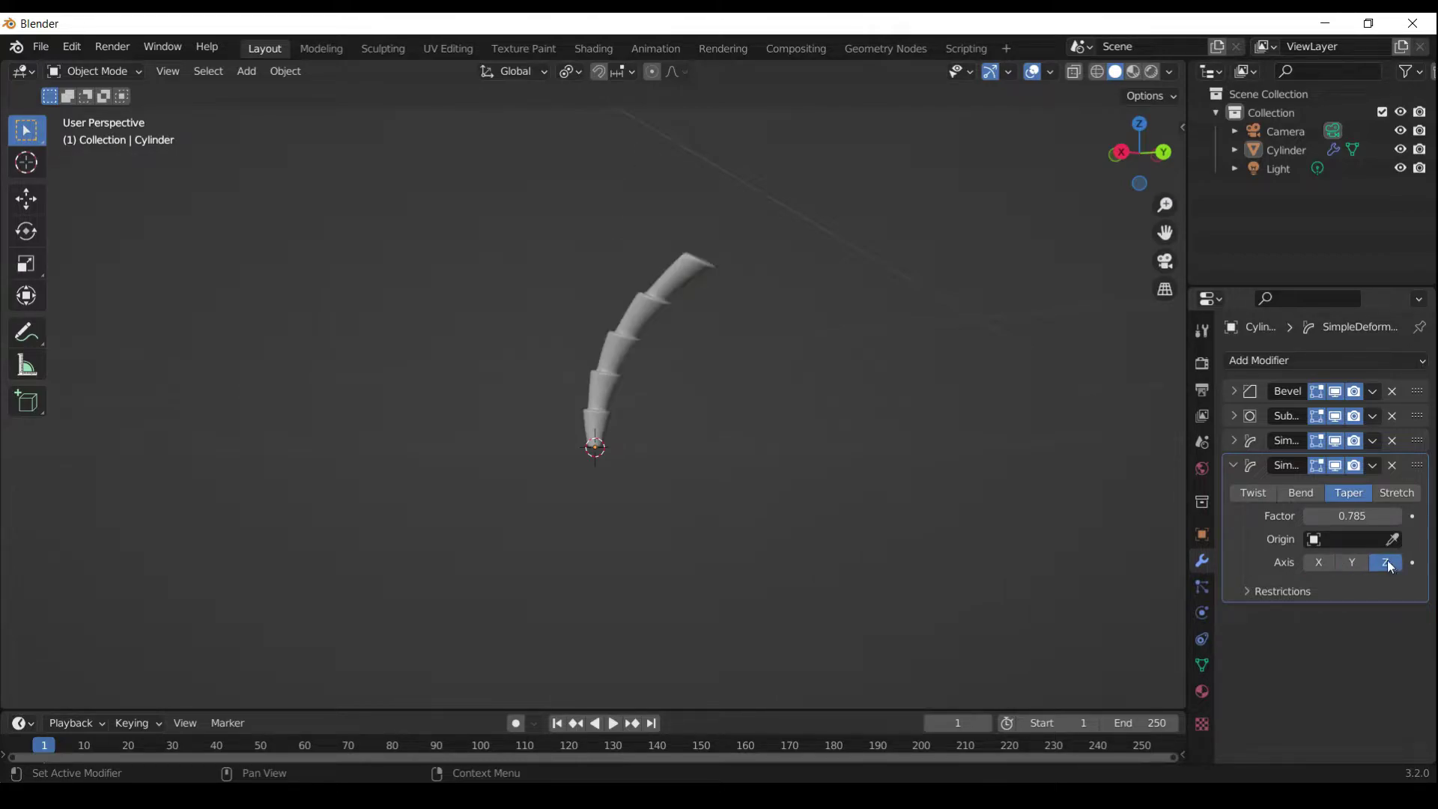
pyautogui.moveTo(1041, 498); pyautogui.dragTo(918, 512, button='middle')
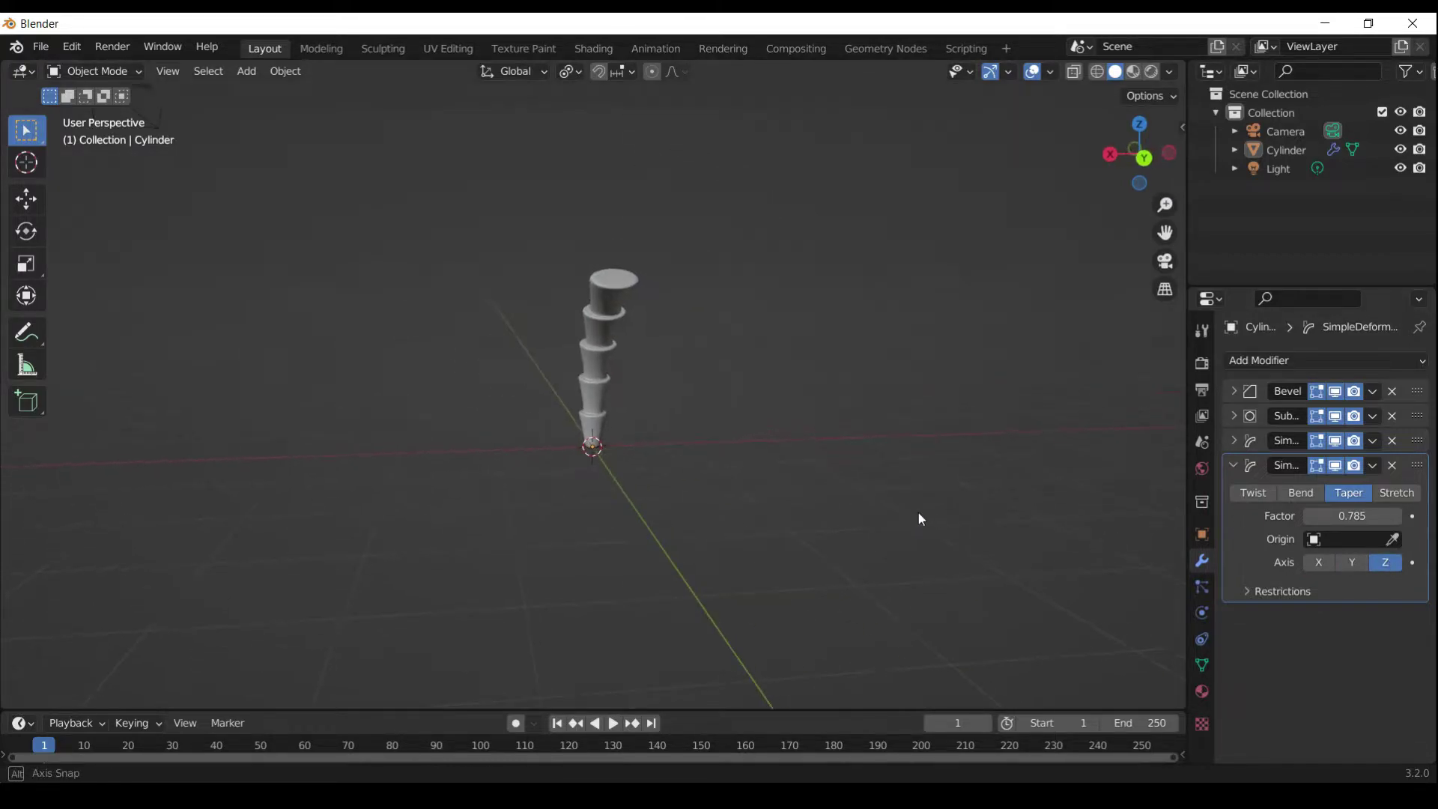
pyautogui.click(1355, 560)
pyautogui.moveTo(1352, 515); pyautogui.dragTo(1303, 515)
pyautogui.moveTo(743, 348); pyautogui.dragTo(886, 385, button='middle')
pyautogui.scroll(3, 887, 385)
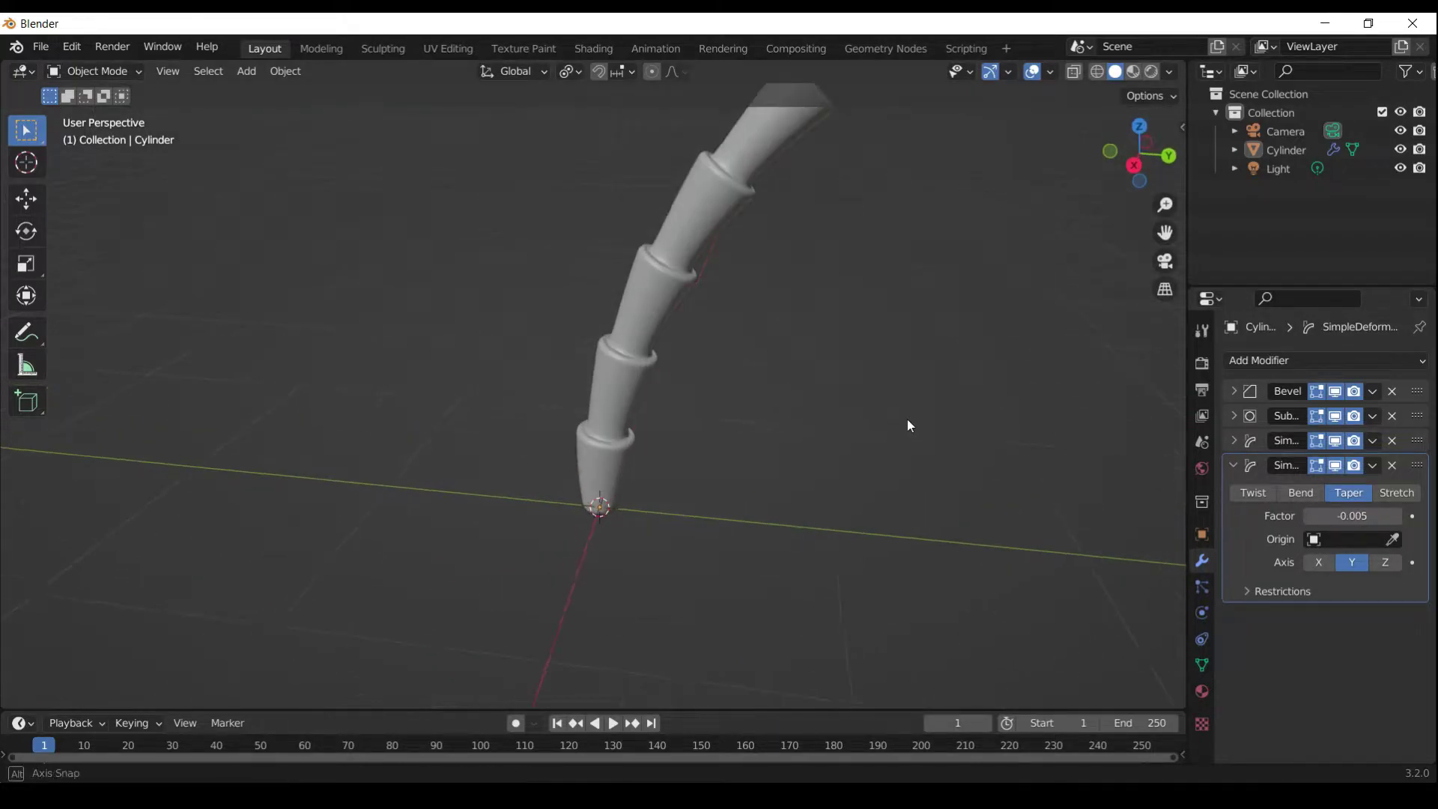
# Place the Taper Simple Deform modifier above the Bend one in the modifier stack
pyautogui.click(1232, 465)
pyautogui.moveTo(1408, 475); pyautogui.dragTo(1404, 441)
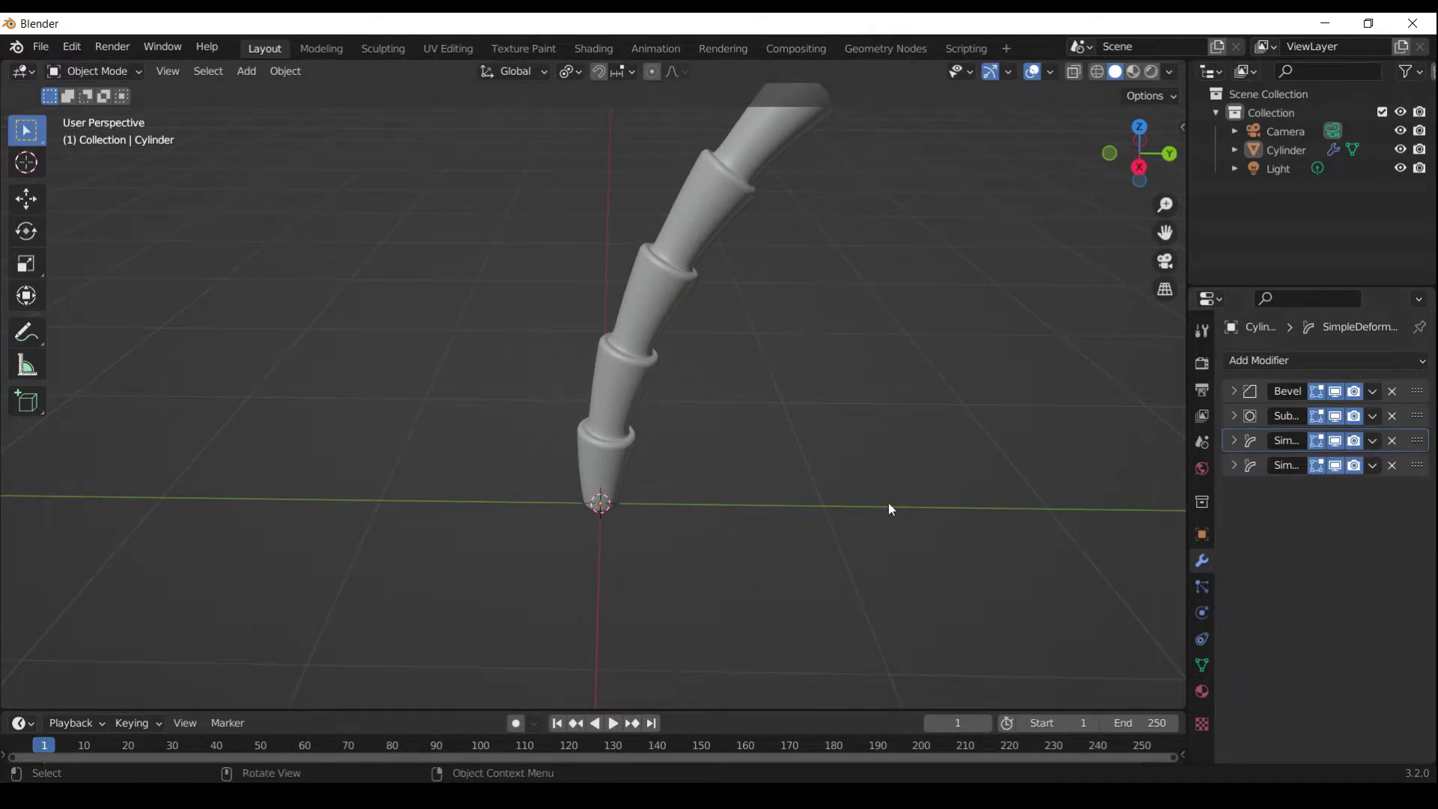
pyautogui.click(1251, 445)
pyautogui.moveTo(1351, 492); pyautogui.dragTo(1333, 492)
pyautogui.hotkey('ctrl', 'z')
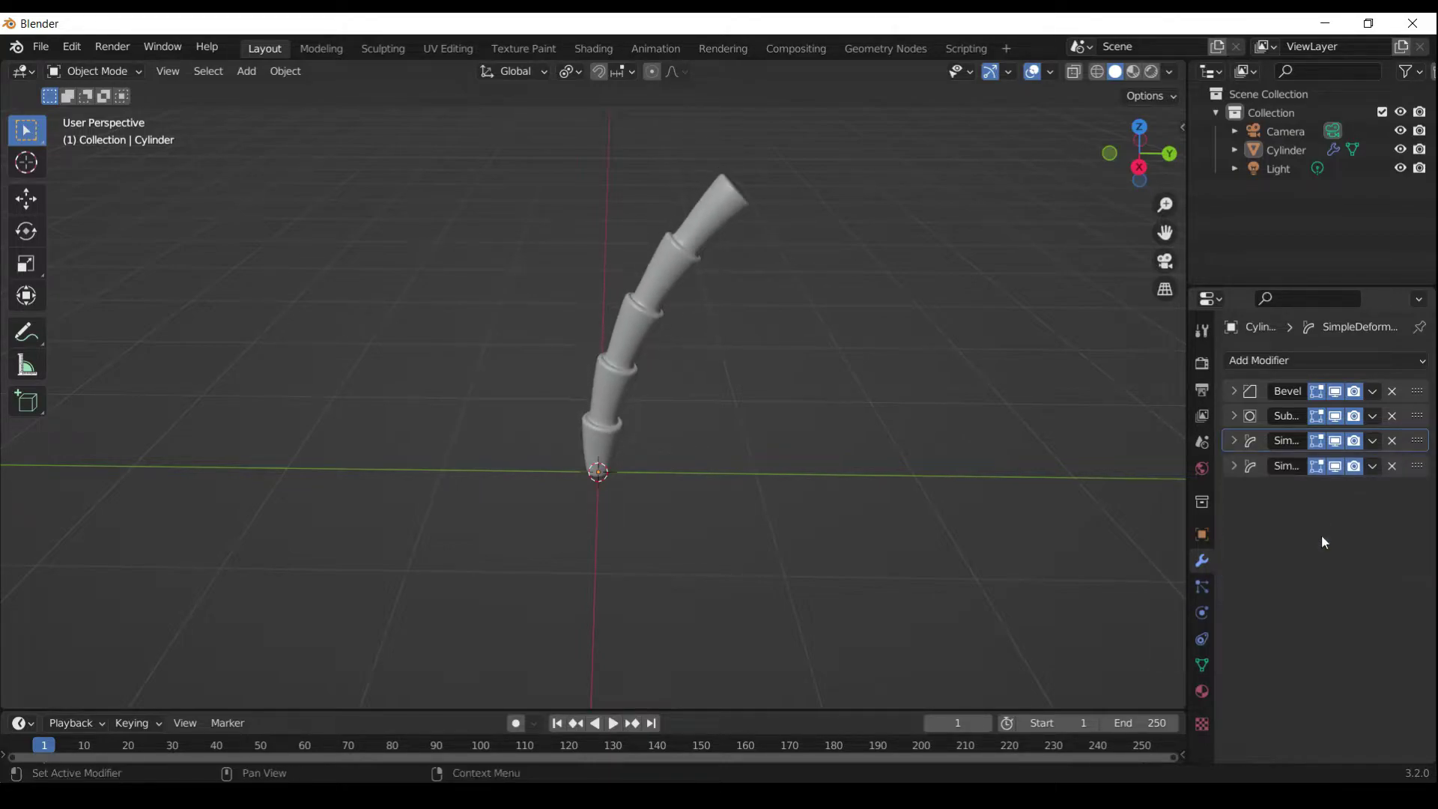
# Set the Taper modifier's axis to Z and its factor to -0.815 so the stem narrows toward its tip
pyautogui.click(1234, 441)
pyautogui.click(1384, 537)
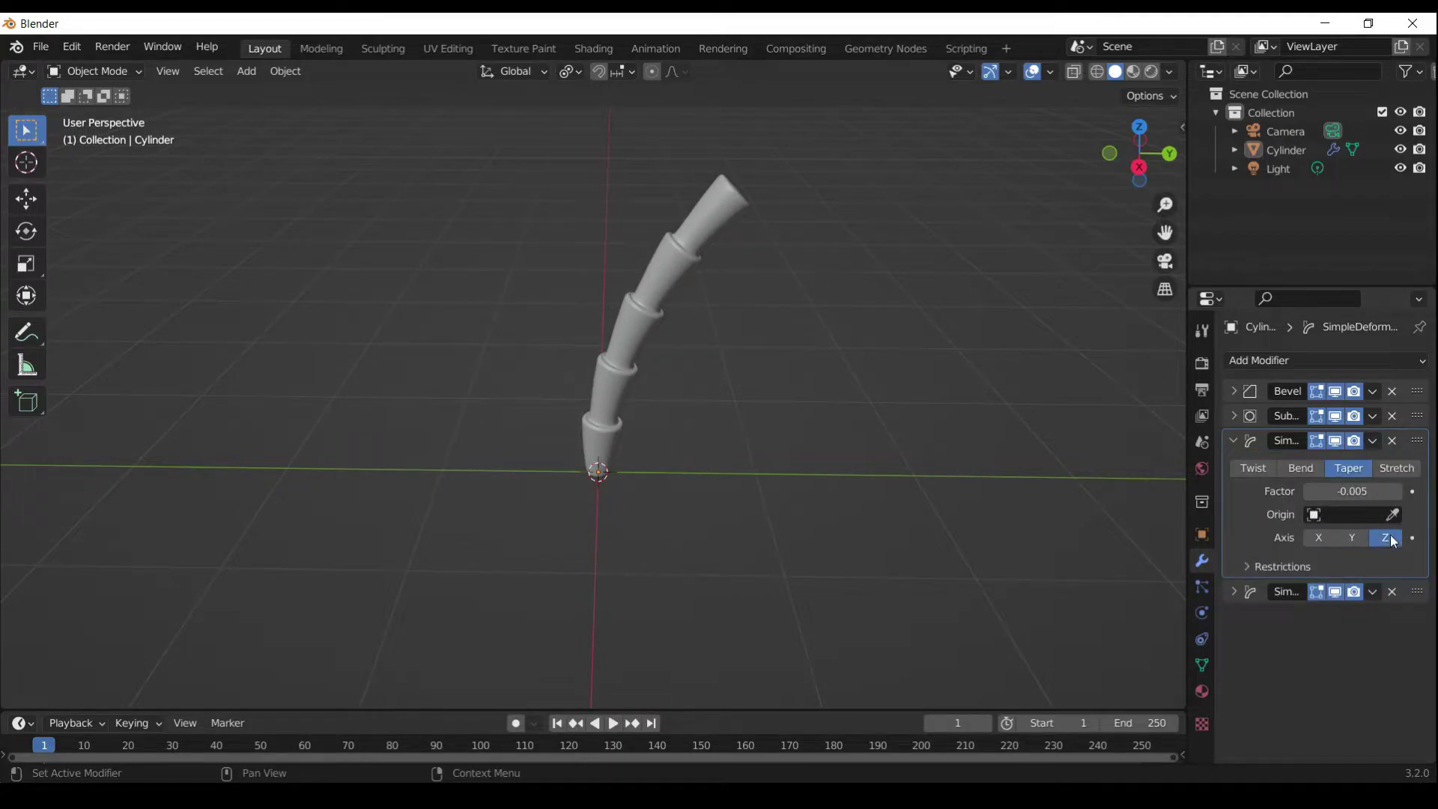
pyautogui.moveTo(1351, 491); pyautogui.dragTo(1302, 491)
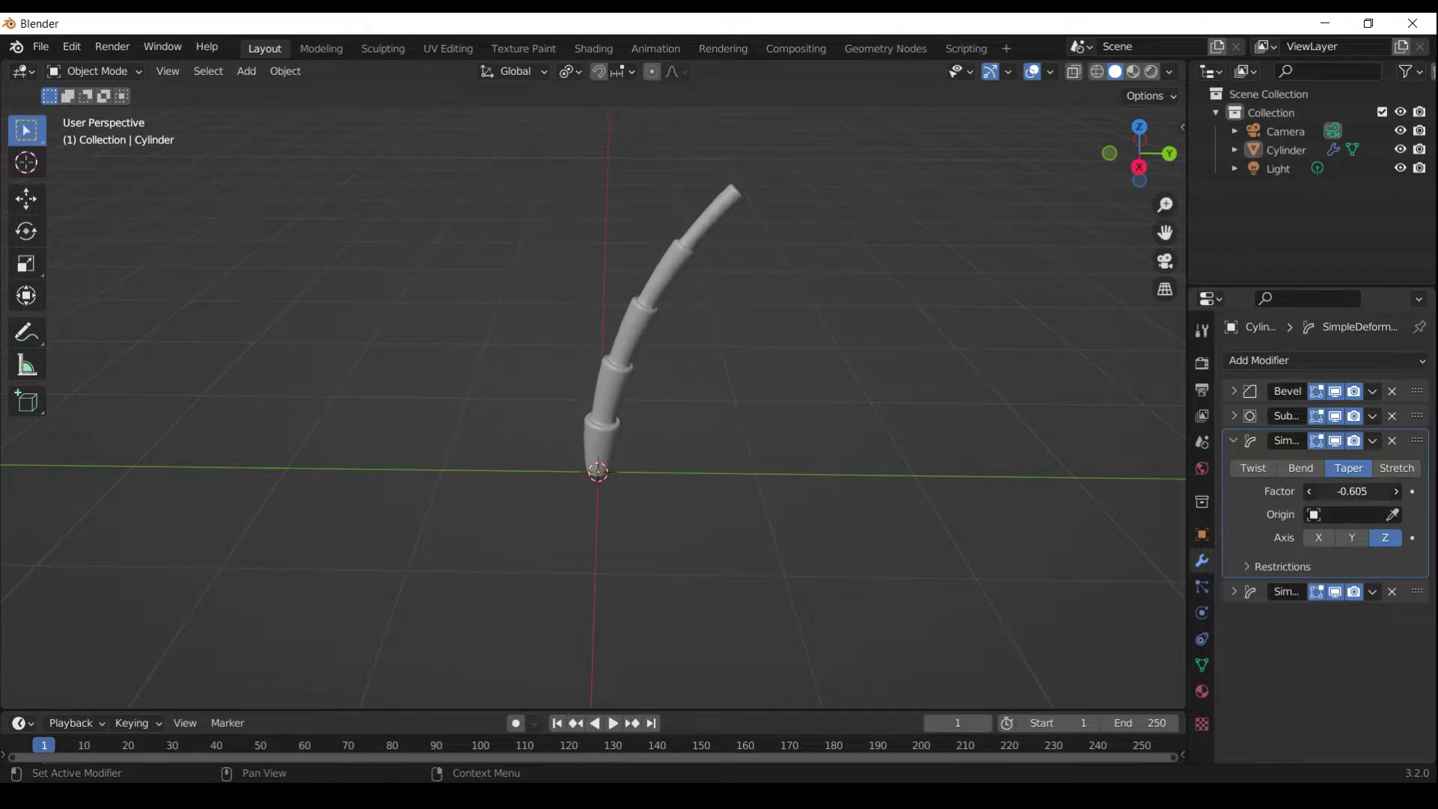
pyautogui.moveTo(823, 479); pyautogui.dragTo(852, 515, button='middle')
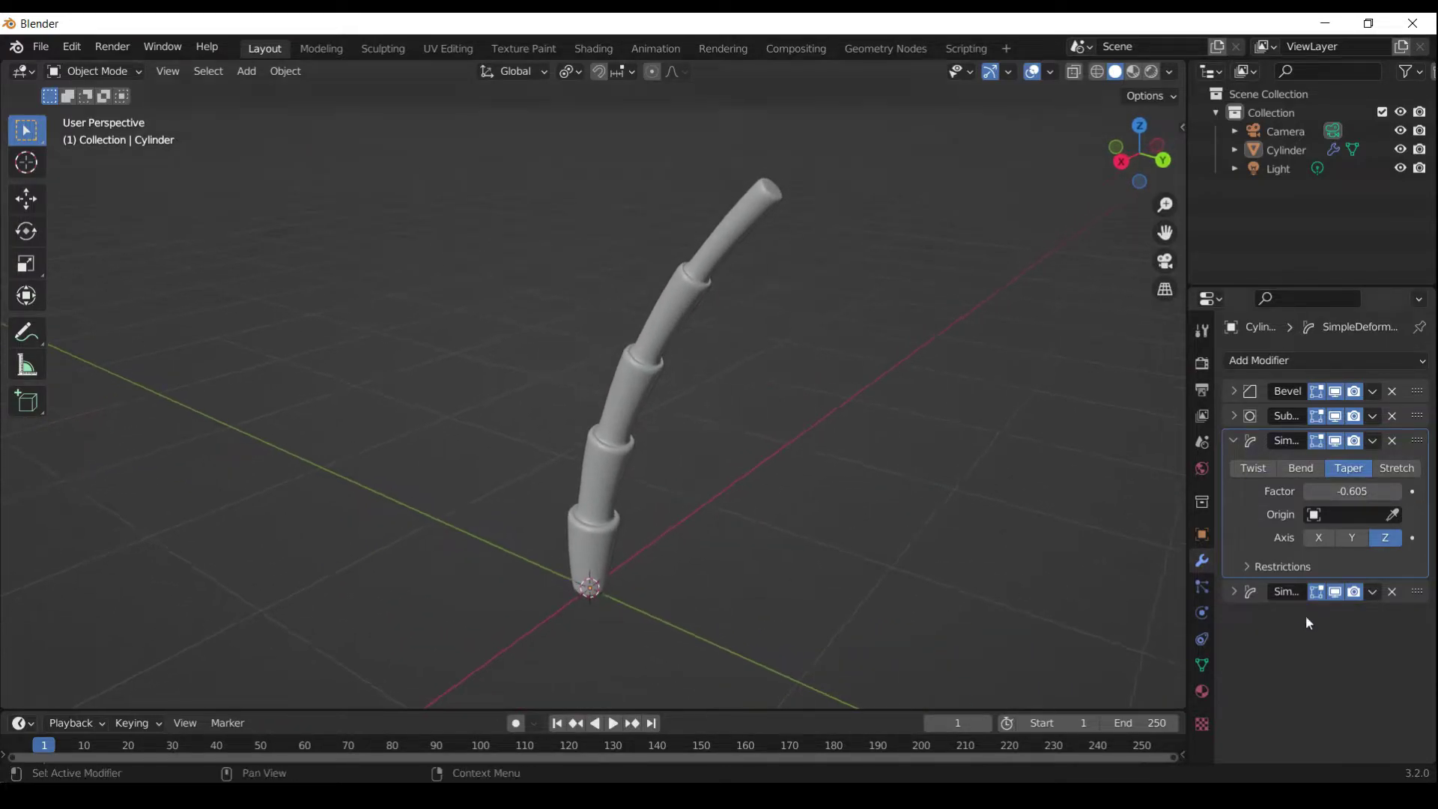
pyautogui.moveTo(1348, 491); pyautogui.dragTo(1331, 491)
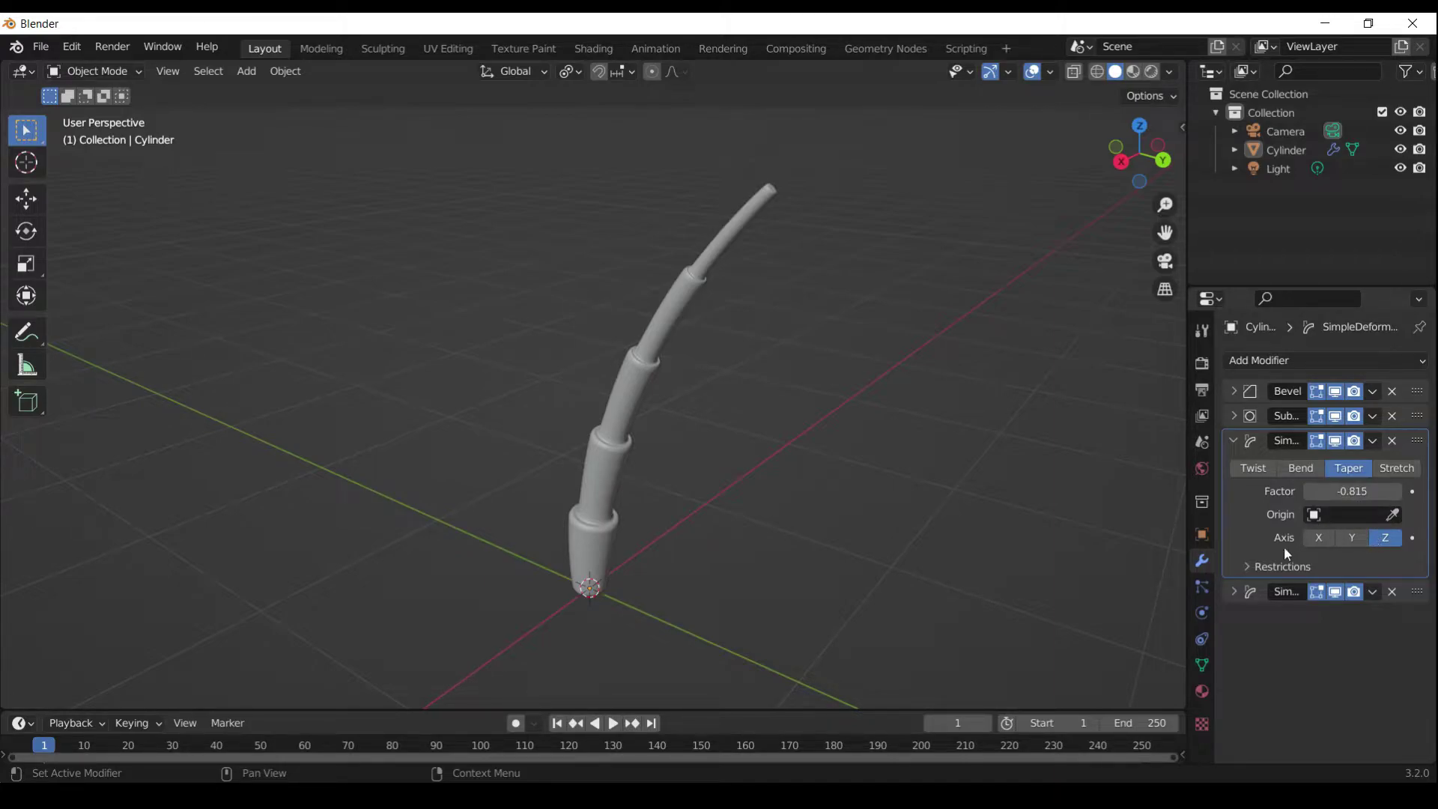
# Try locking the X axis in the Taper modifier's restrictions, leaving the lock turned off
pyautogui.click(1248, 565)
pyautogui.moveTo(1338, 613)
pyautogui.mouseDown()
pyautogui.moveTo(1318, 612)
pyautogui.moveTo(1371, 602)
pyautogui.moveTo(1340, 602)
pyautogui.mouseUp()
pyautogui.click(1328, 636)
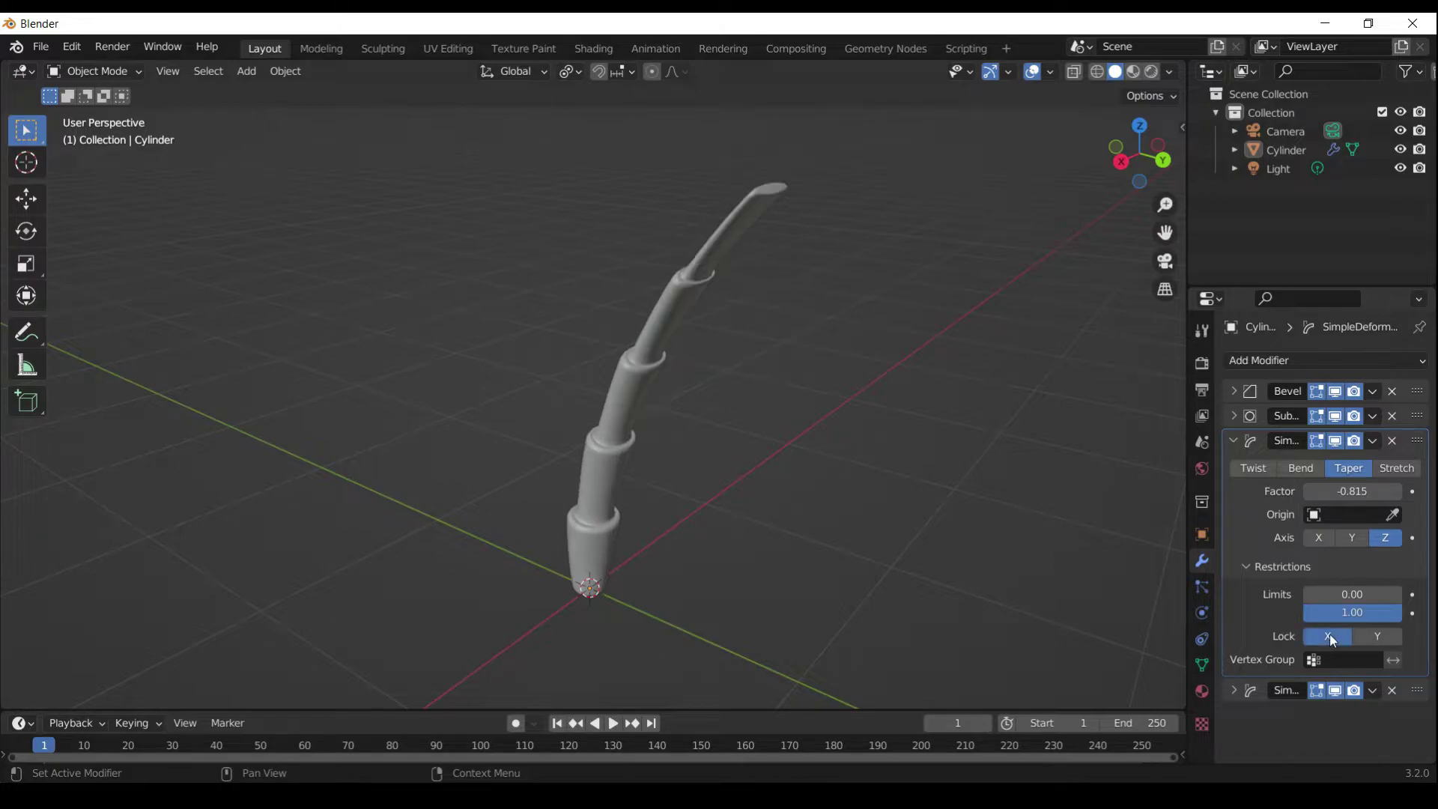
pyautogui.click(1328, 635)
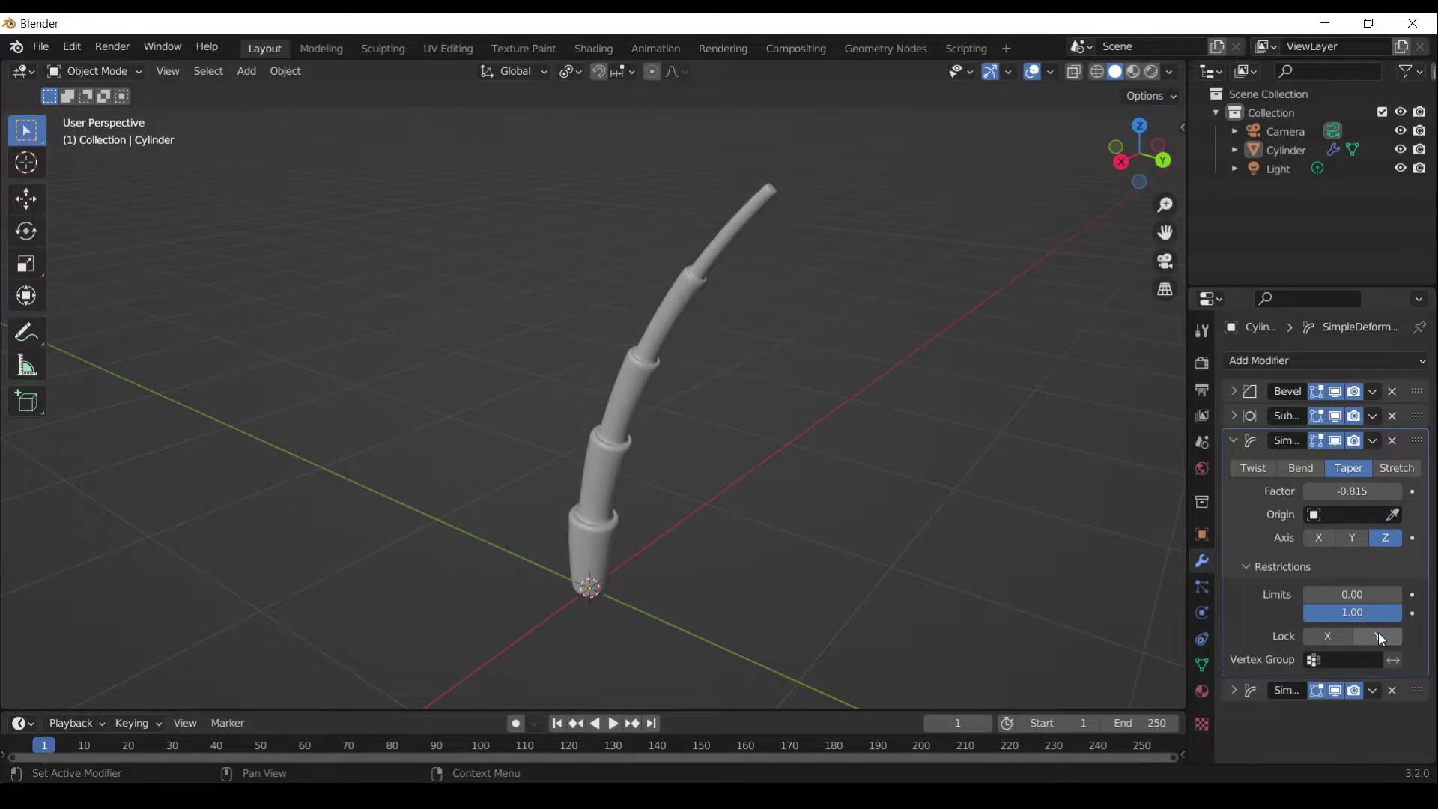
# Set the Taper modifier's factor to -0.665
pyautogui.moveTo(1352, 491); pyautogui.dragTo(1309, 491)
pyautogui.moveTo(1352, 490); pyautogui.dragTo(1318, 495)
pyautogui.moveTo(750, 529); pyautogui.dragTo(835, 494, button='middle')
pyautogui.moveTo(1317, 491); pyautogui.dragTo(1348, 491)
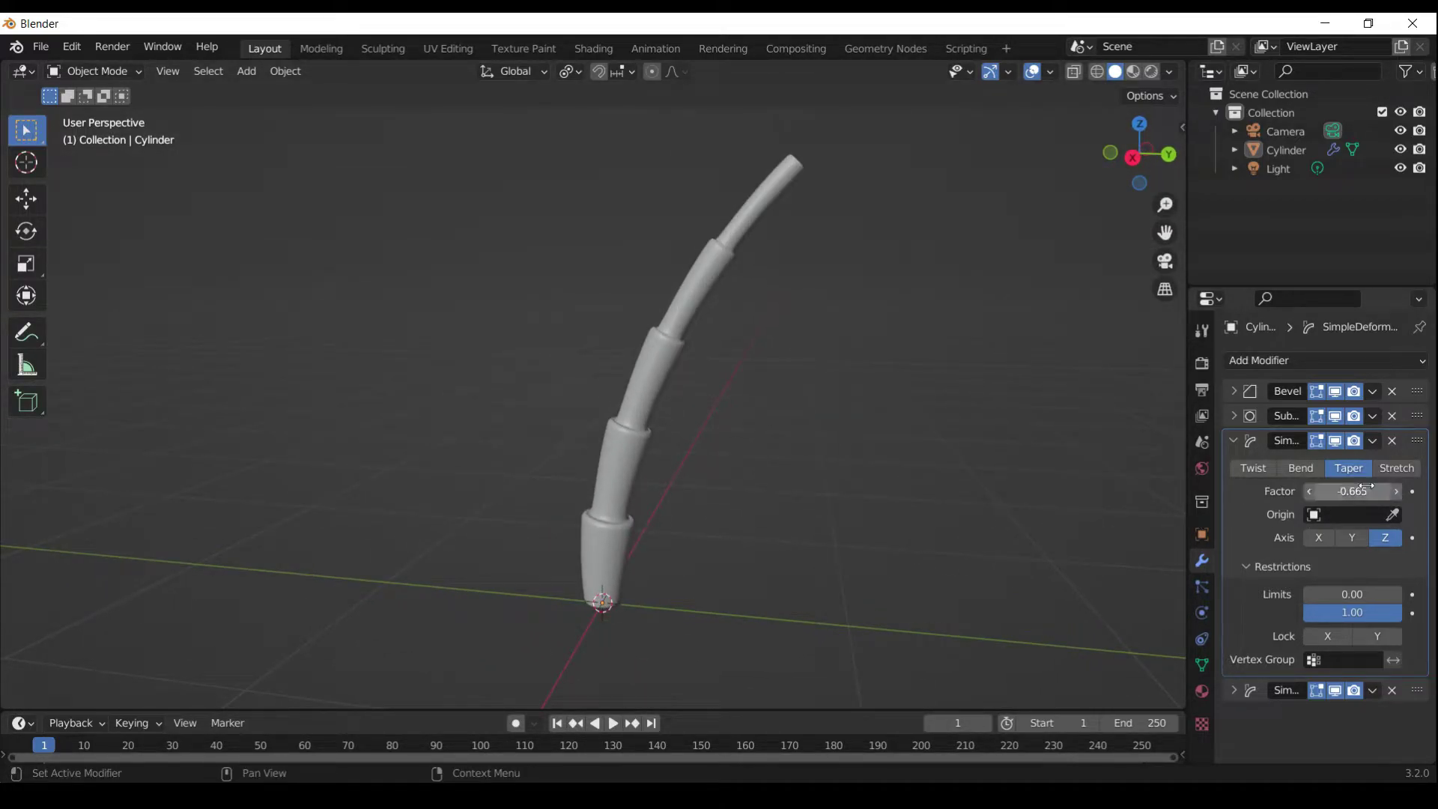
# Scale the trunk's base face up to about 1.41 with smooth proportional editing at a size of about 2.59
pyautogui.press('Tab')
pyautogui.moveTo(678, 581); pyautogui.dragTo(690, 476, button='middle')
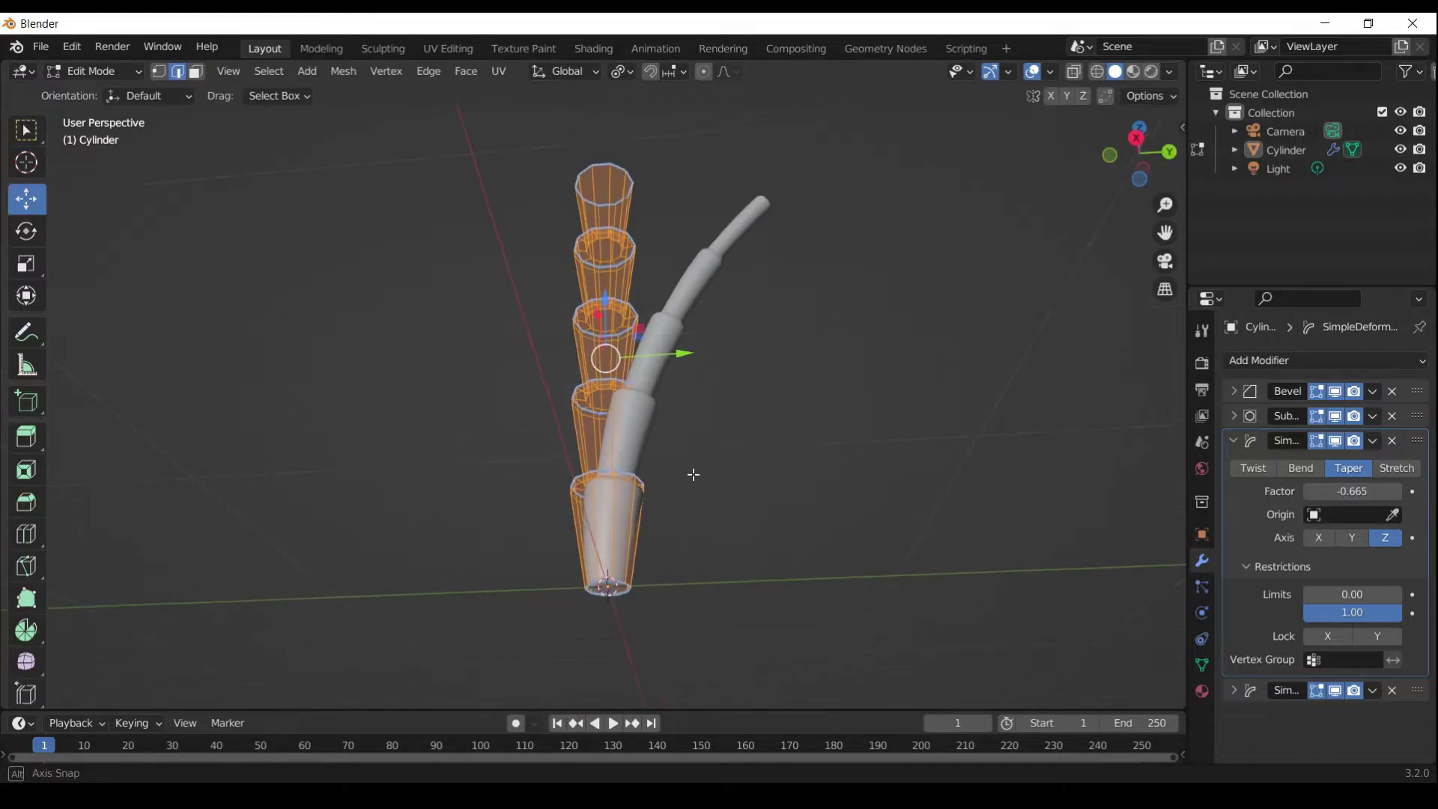
pyautogui.click(628, 603)
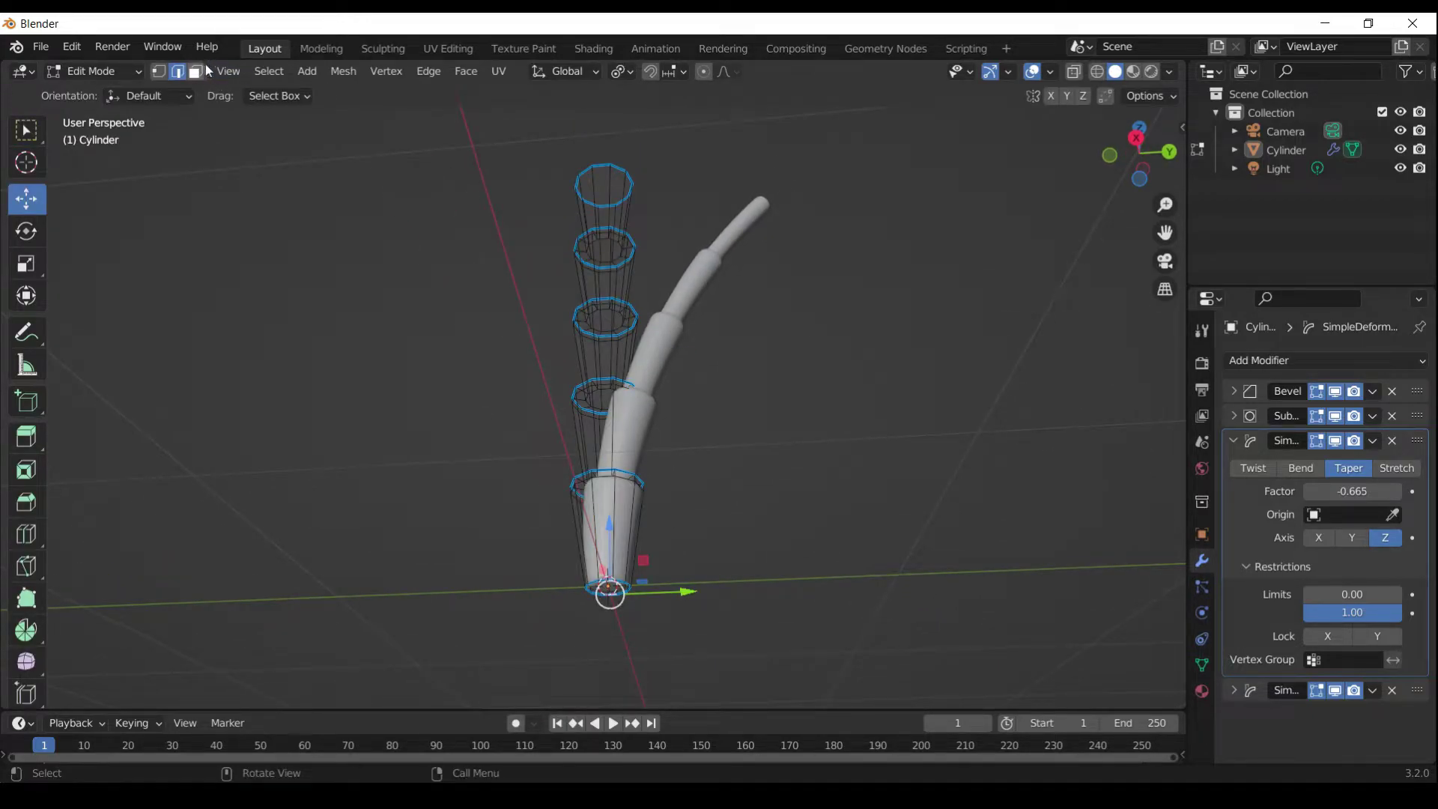
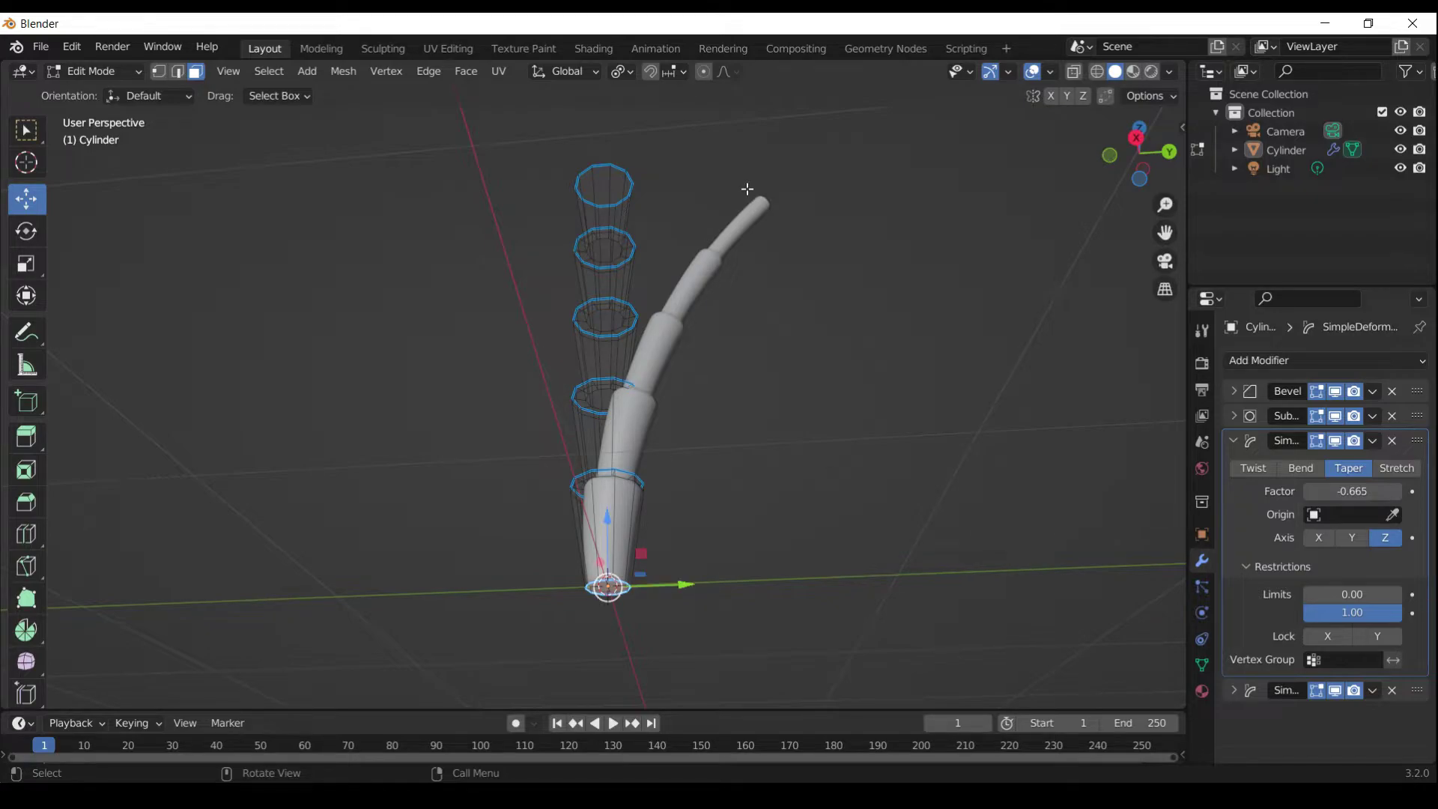
pyautogui.press('s')
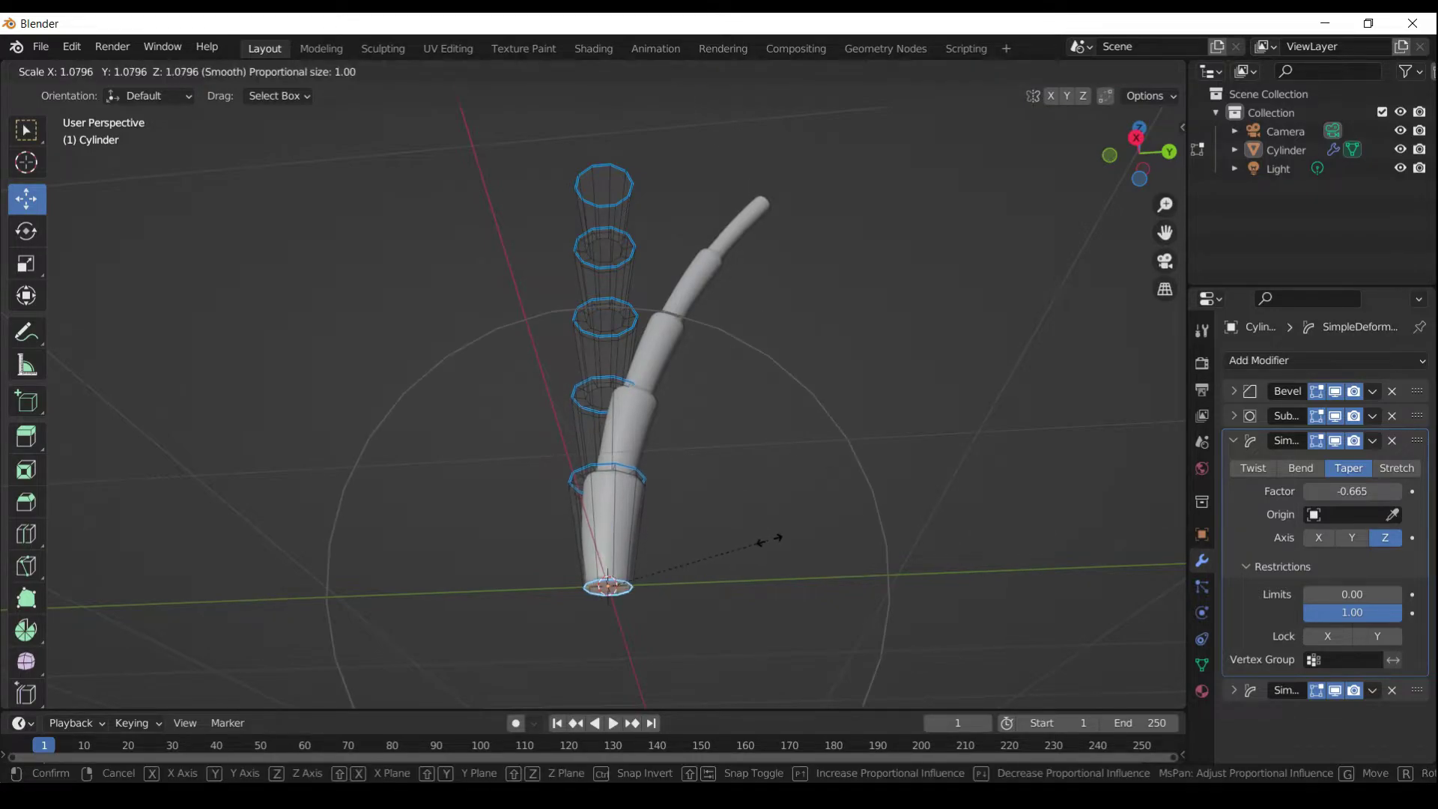
pyautogui.scroll(-6, 801, 551)
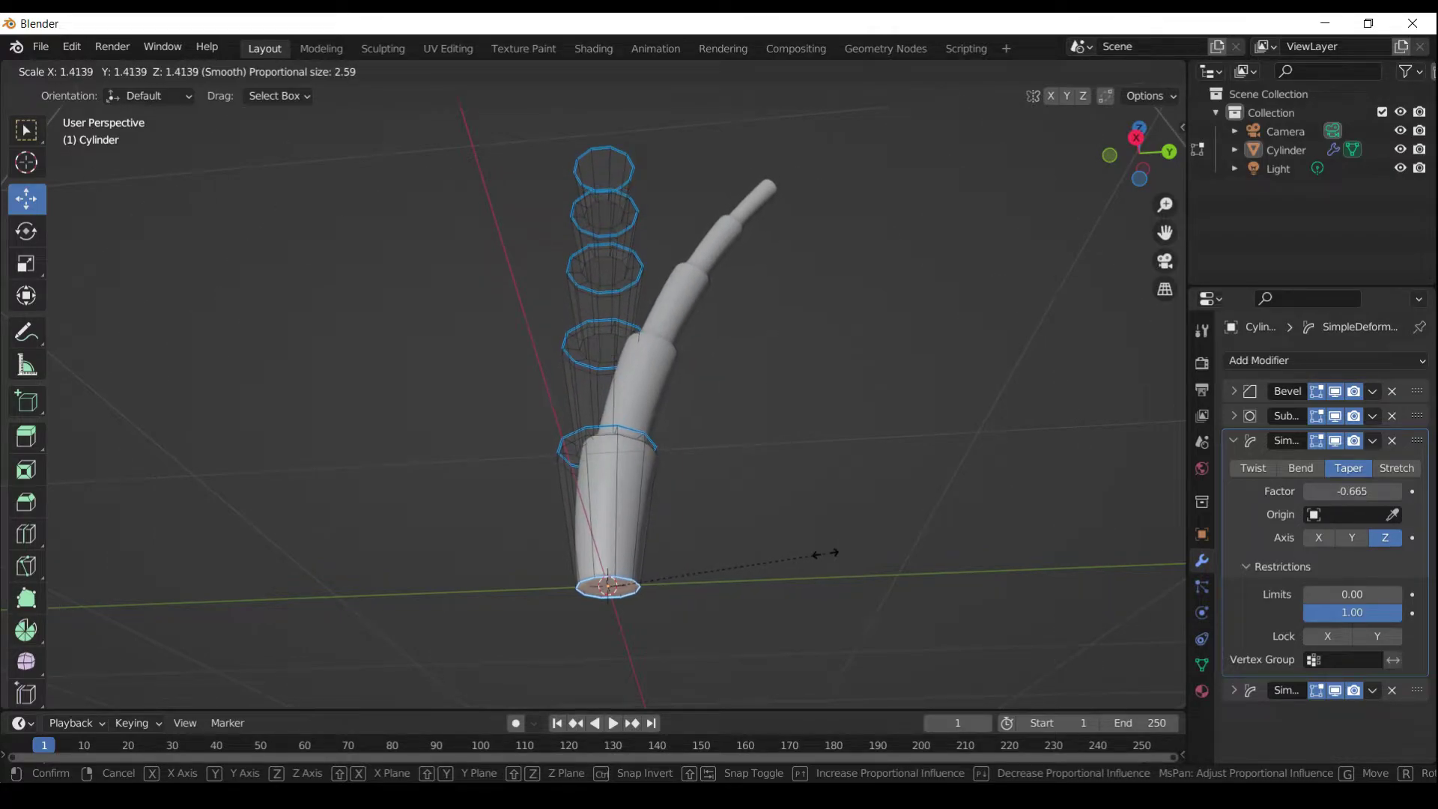
pyautogui.click(829, 553)
pyautogui.press('Tab')
# Set the Taper modifier's factor to -0.374 and collapse its settings
pyautogui.moveTo(797, 477)
pyautogui.mouseDown(button='middle')
pyautogui.moveTo(824, 459)
pyautogui.moveTo(763, 496)
pyautogui.moveTo(779, 494)
pyautogui.mouseUp(button='middle')
pyautogui.scroll(2, 779, 495)
pyautogui.moveTo(1390, 492)
pyautogui.mouseDown()
pyautogui.moveTo(1416, 492)
pyautogui.moveTo(1397, 492)
pyautogui.mouseUp()
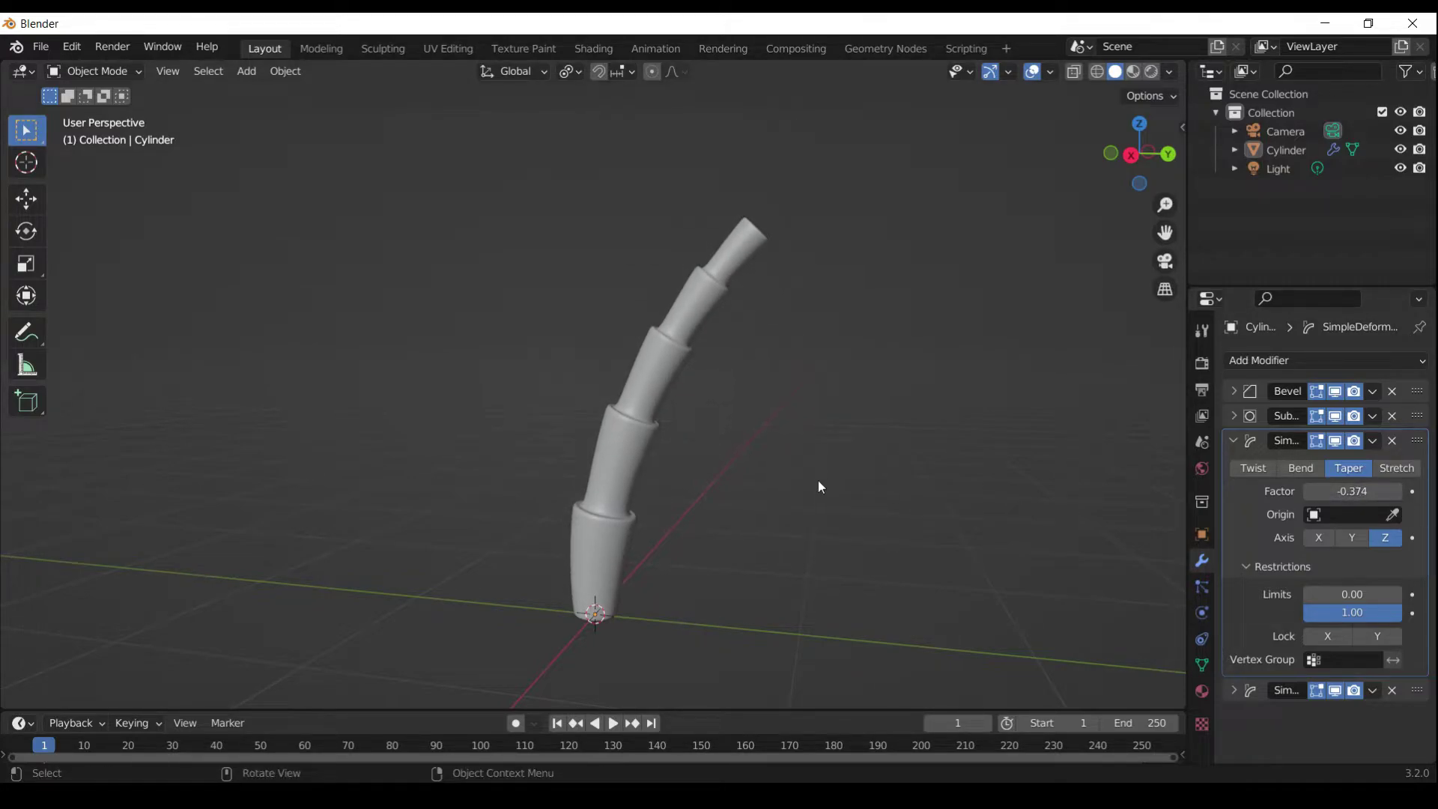
pyautogui.click(1233, 440)
pyautogui.moveTo(776, 539); pyautogui.dragTo(855, 530, button='middle')
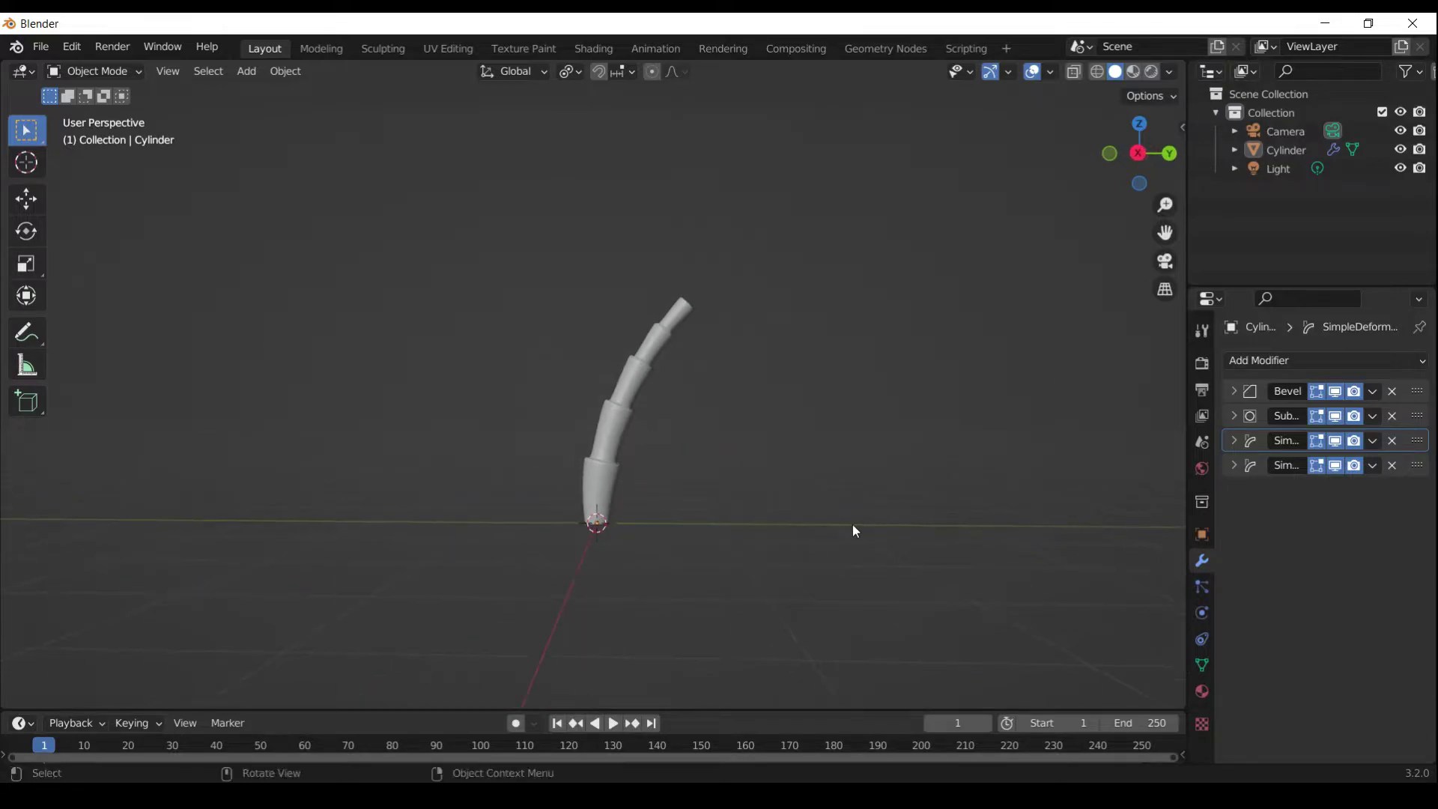
# Set the pivot point to 3D Cursor and stretch the whole trunk mesh taller along Z
pyautogui.press('Tab')
pyautogui.press('a')
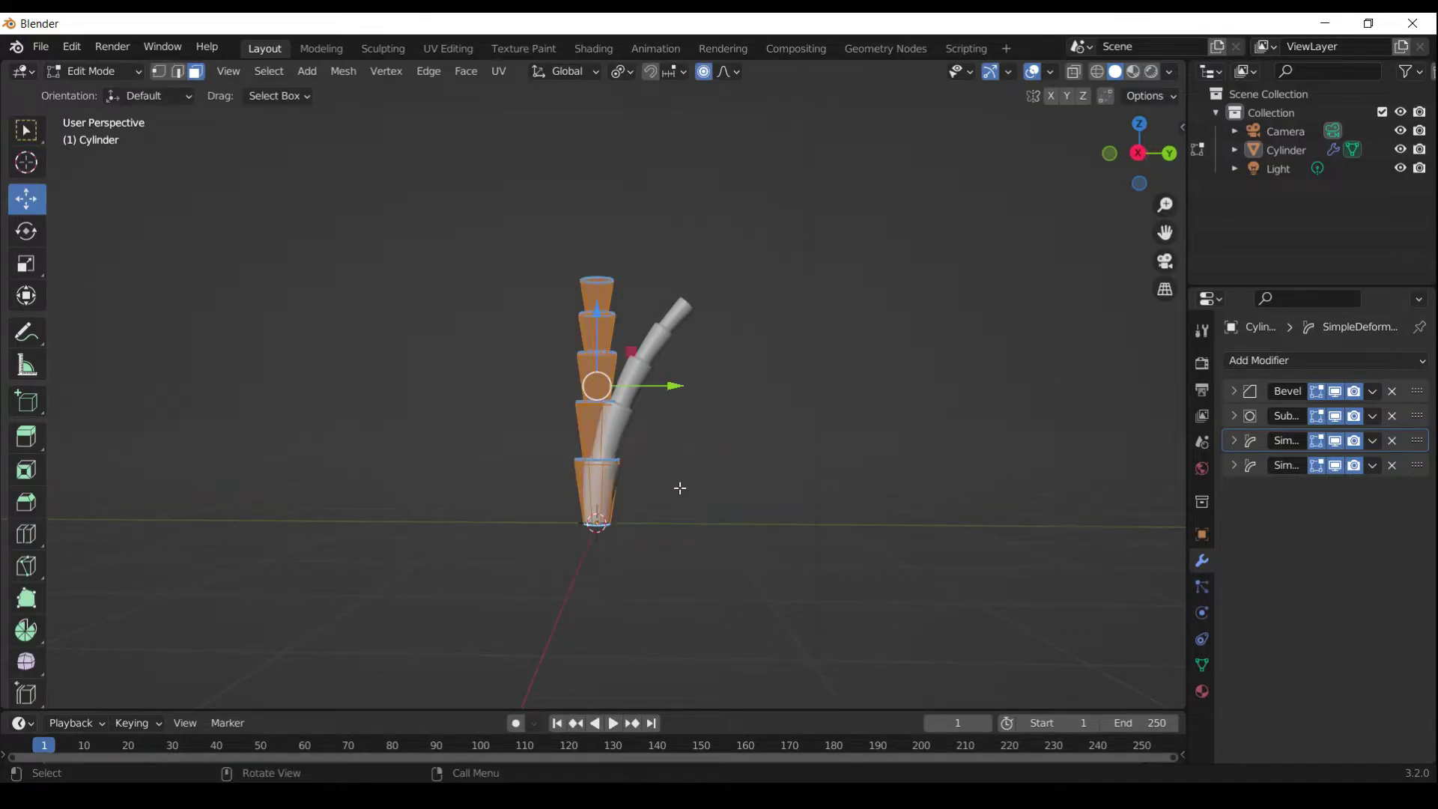
pyautogui.click(622, 71)
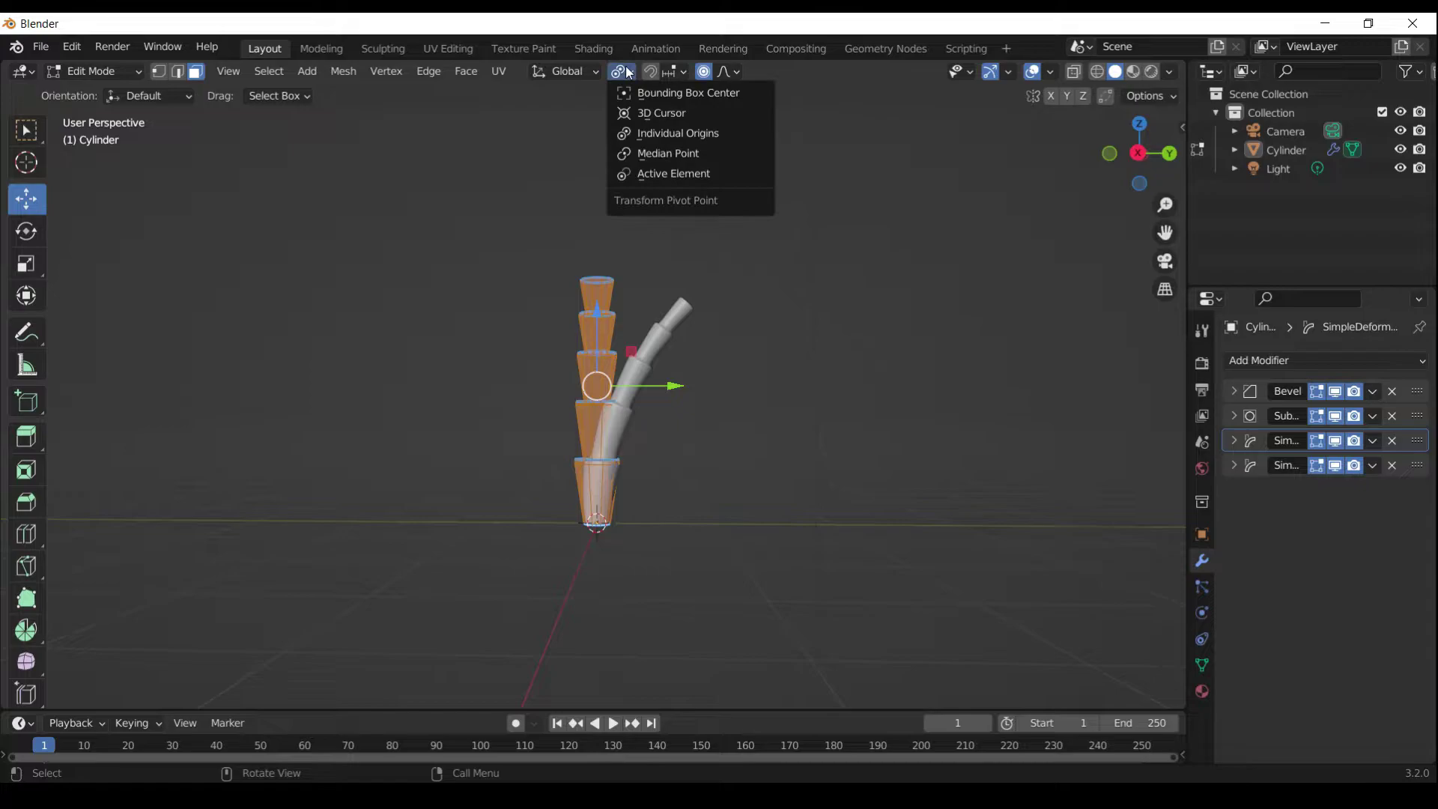
pyautogui.click(641, 113)
pyautogui.press('s')
pyautogui.press('z')
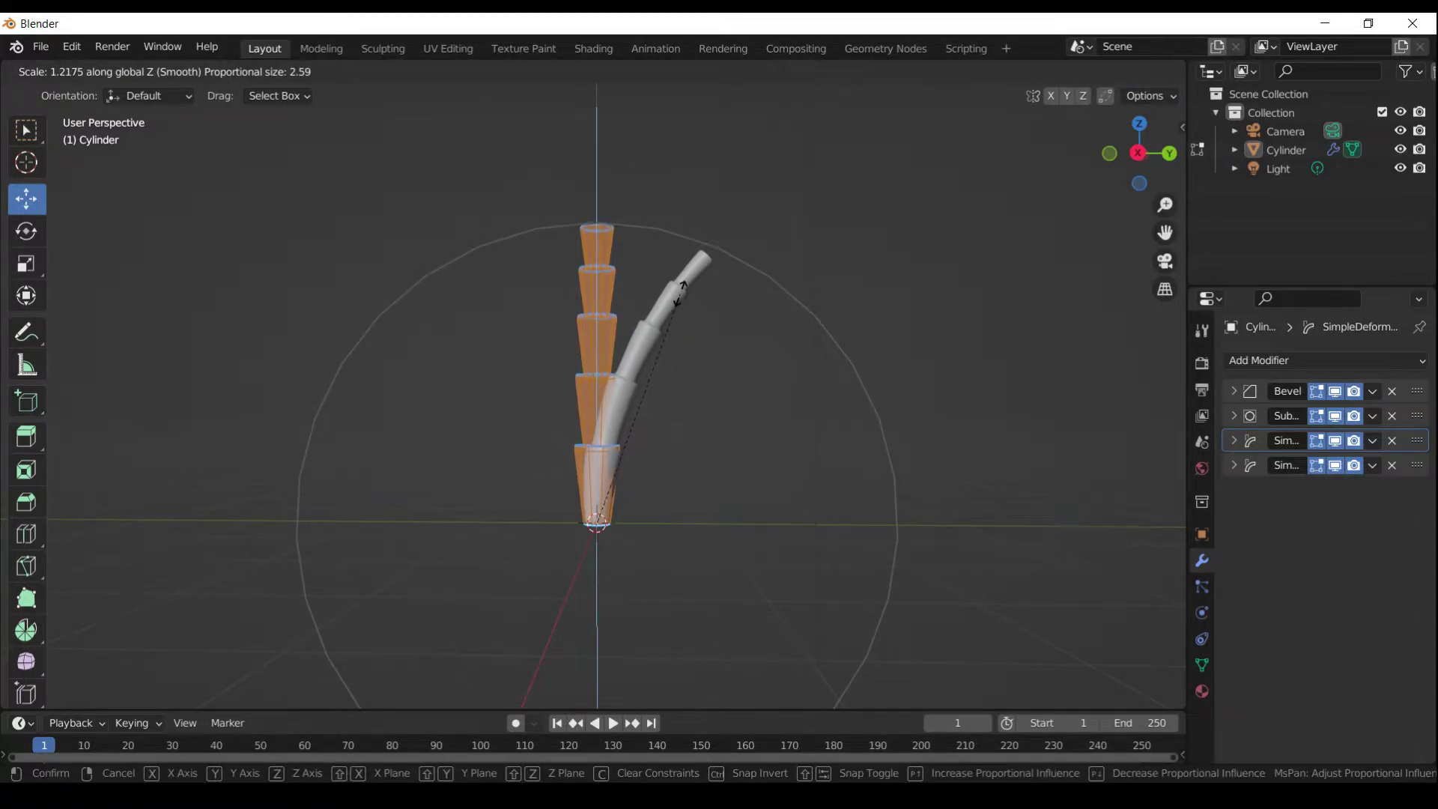
pyautogui.click(690, 287)
pyautogui.press('Tab')
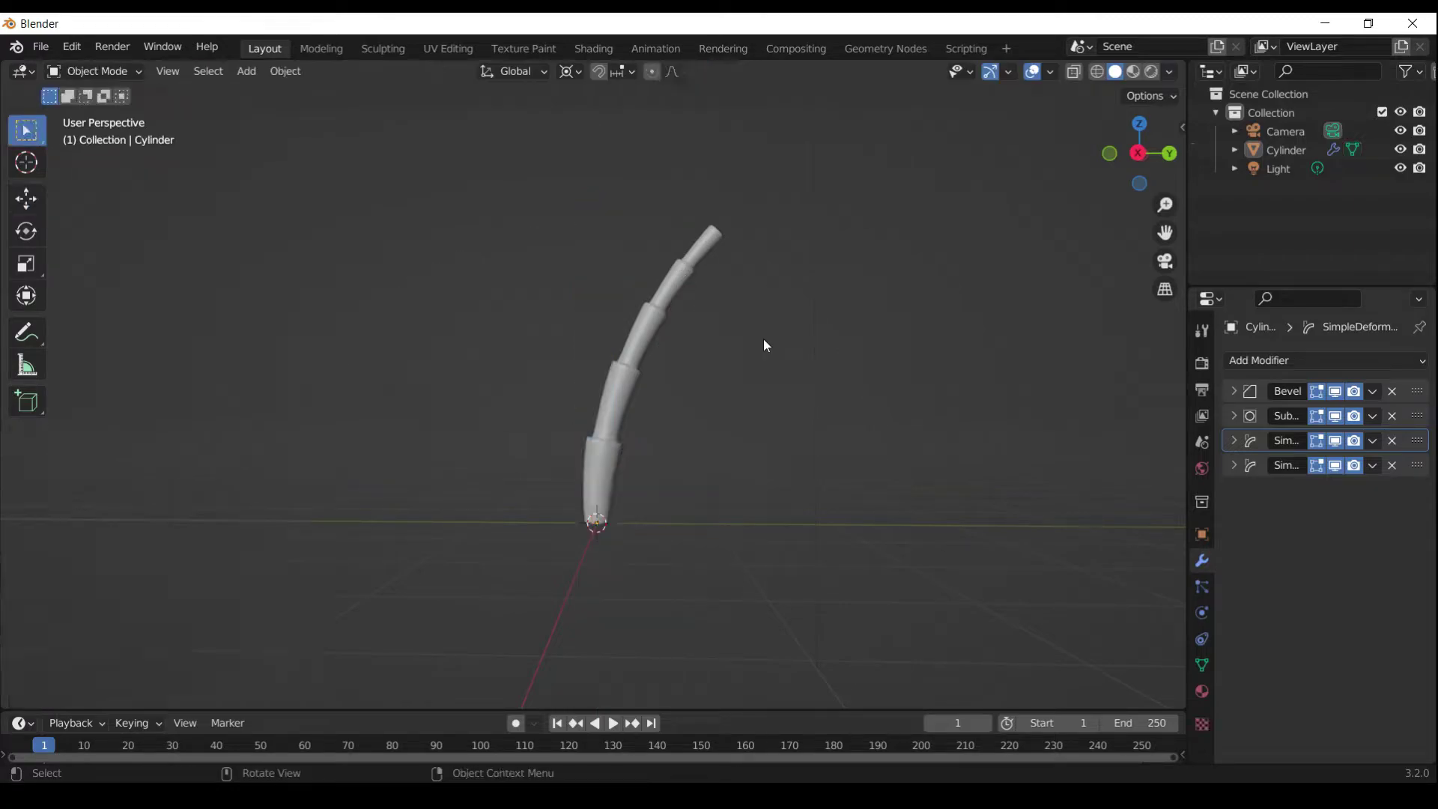
# Add a UV sphere with 10 segments and 5 rings
pyautogui.hotkey('shift', 'a')
pyautogui.moveTo(696, 402)
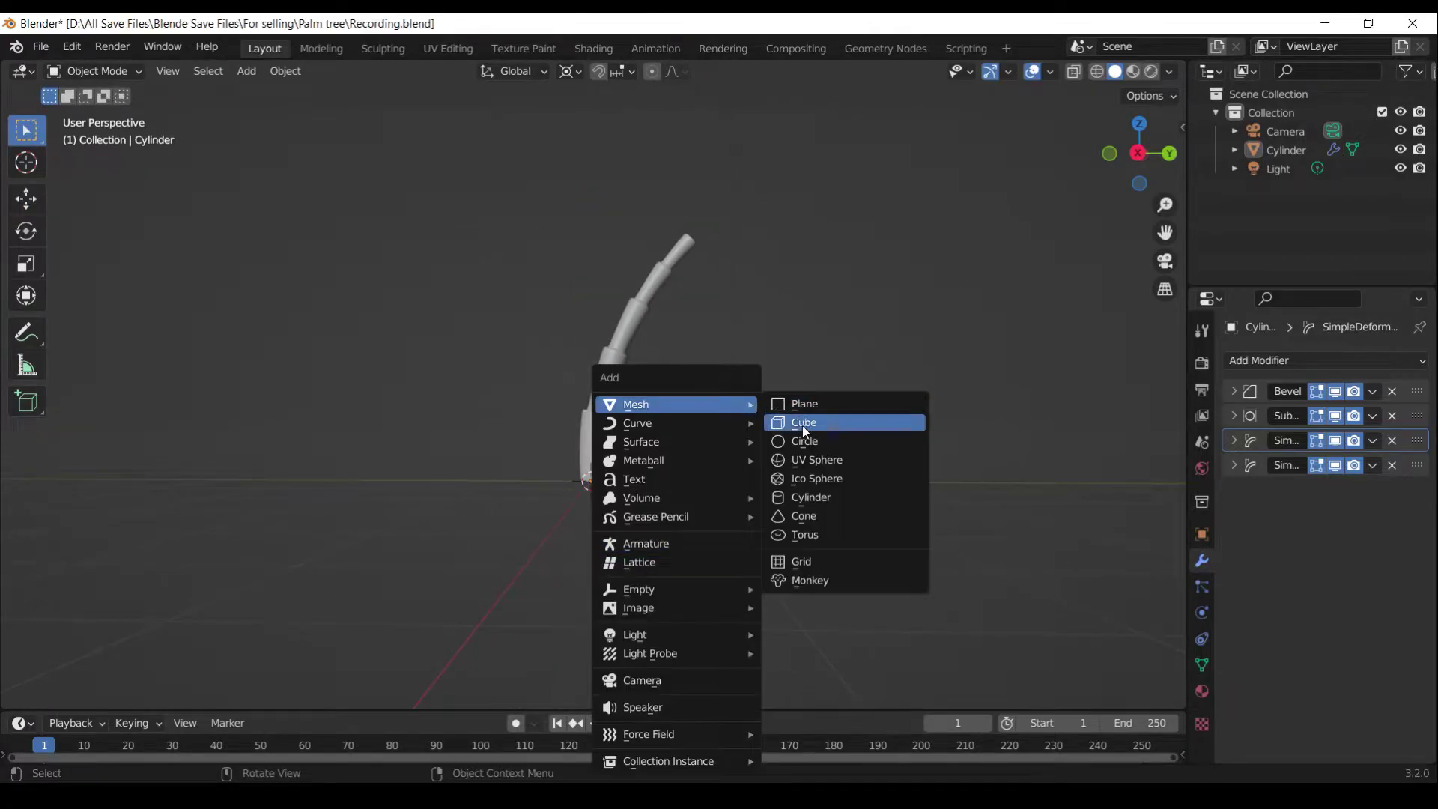
pyautogui.click(811, 460)
pyautogui.click(249, 488)
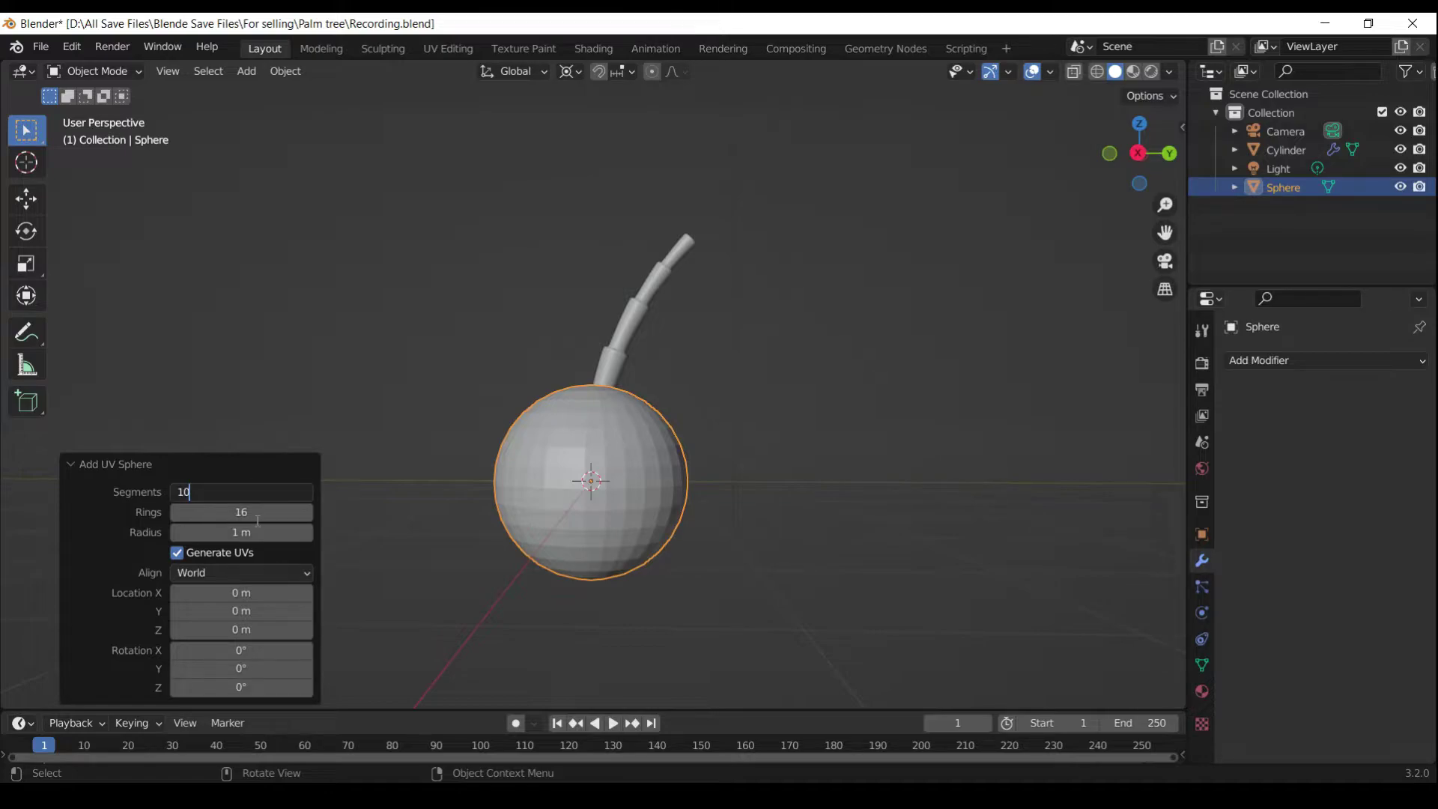
pyautogui.write('10')
pyautogui.press('Return')
pyautogui.moveTo(257, 520); pyautogui.dragTo(217, 520)
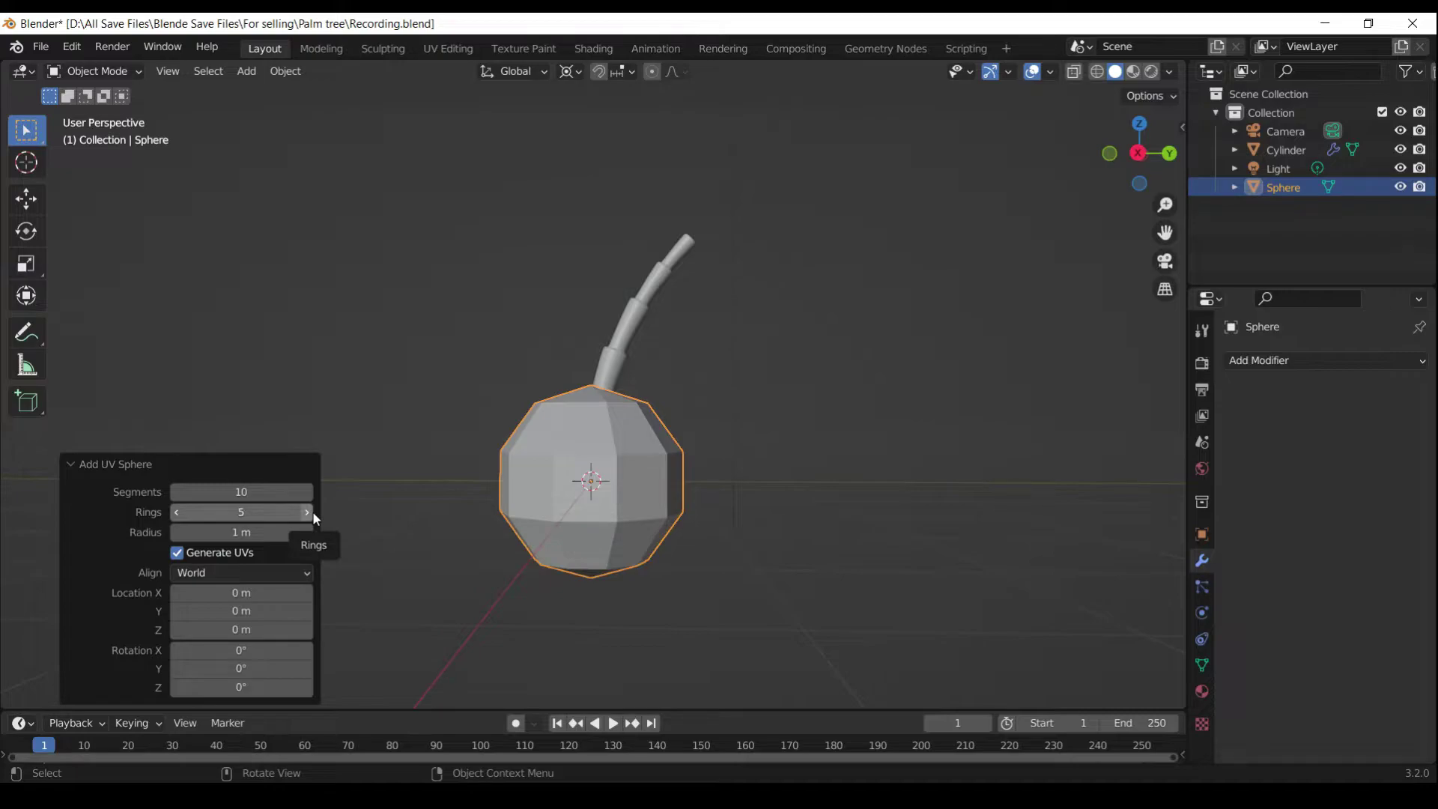
# Rotate the whole sphere mesh 90° about the Y axis in Edit Mode
pyautogui.moveTo(671, 568)
pyautogui.mouseDown(button='middle')
pyautogui.moveTo(731, 601)
pyautogui.moveTo(774, 589)
pyautogui.moveTo(611, 574)
pyautogui.moveTo(693, 566)
pyautogui.mouseUp(button='middle')
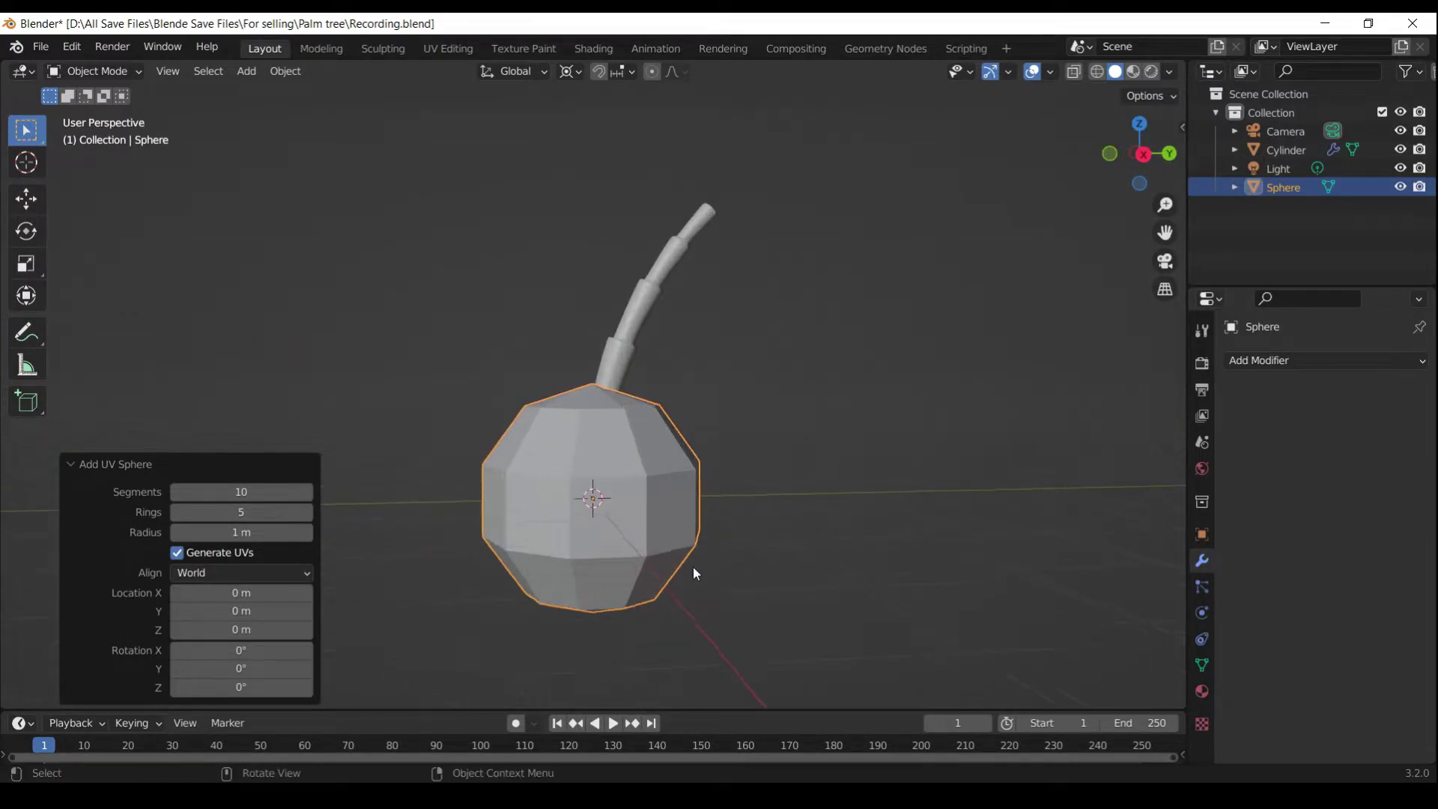
pyautogui.press('Tab')
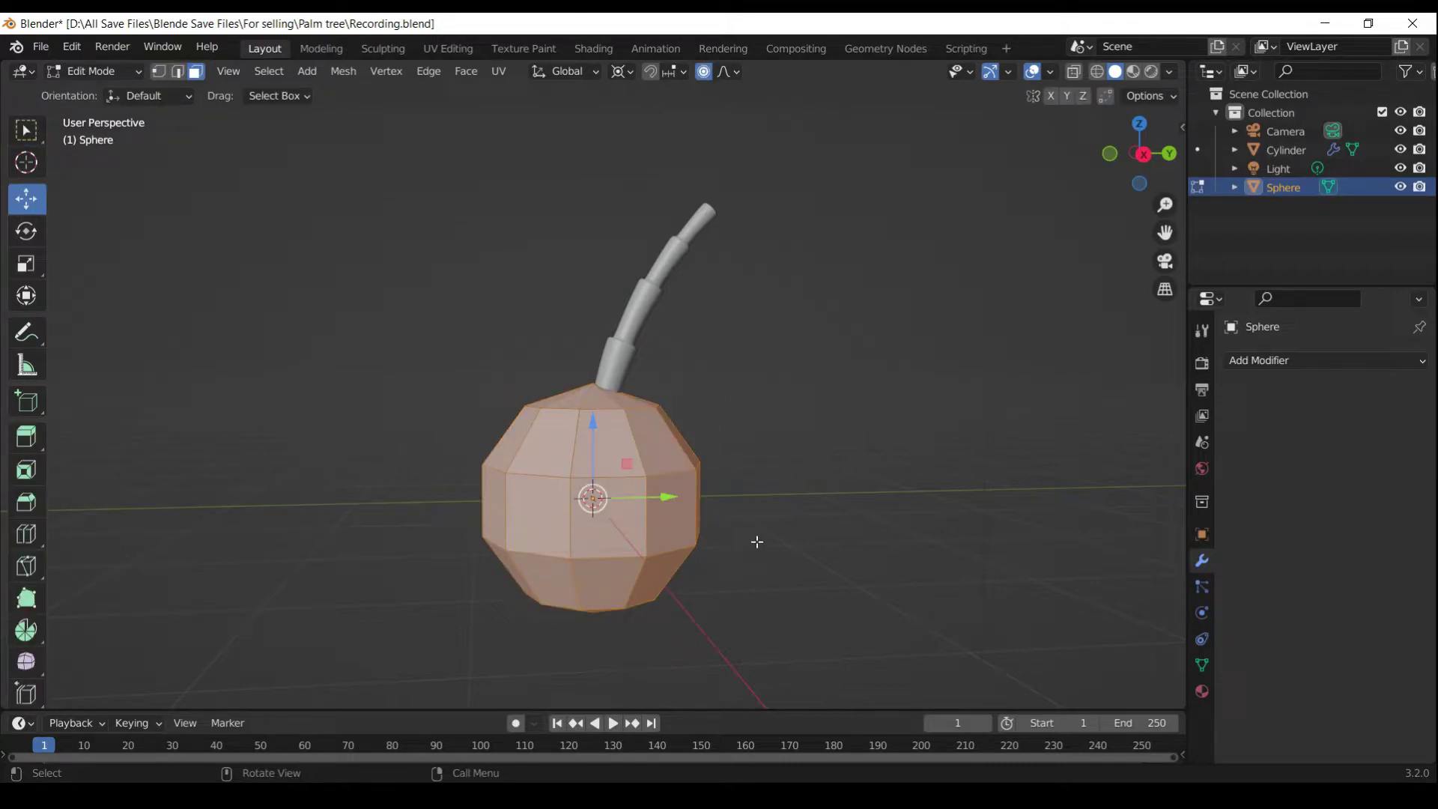
pyautogui.press('KP_1')
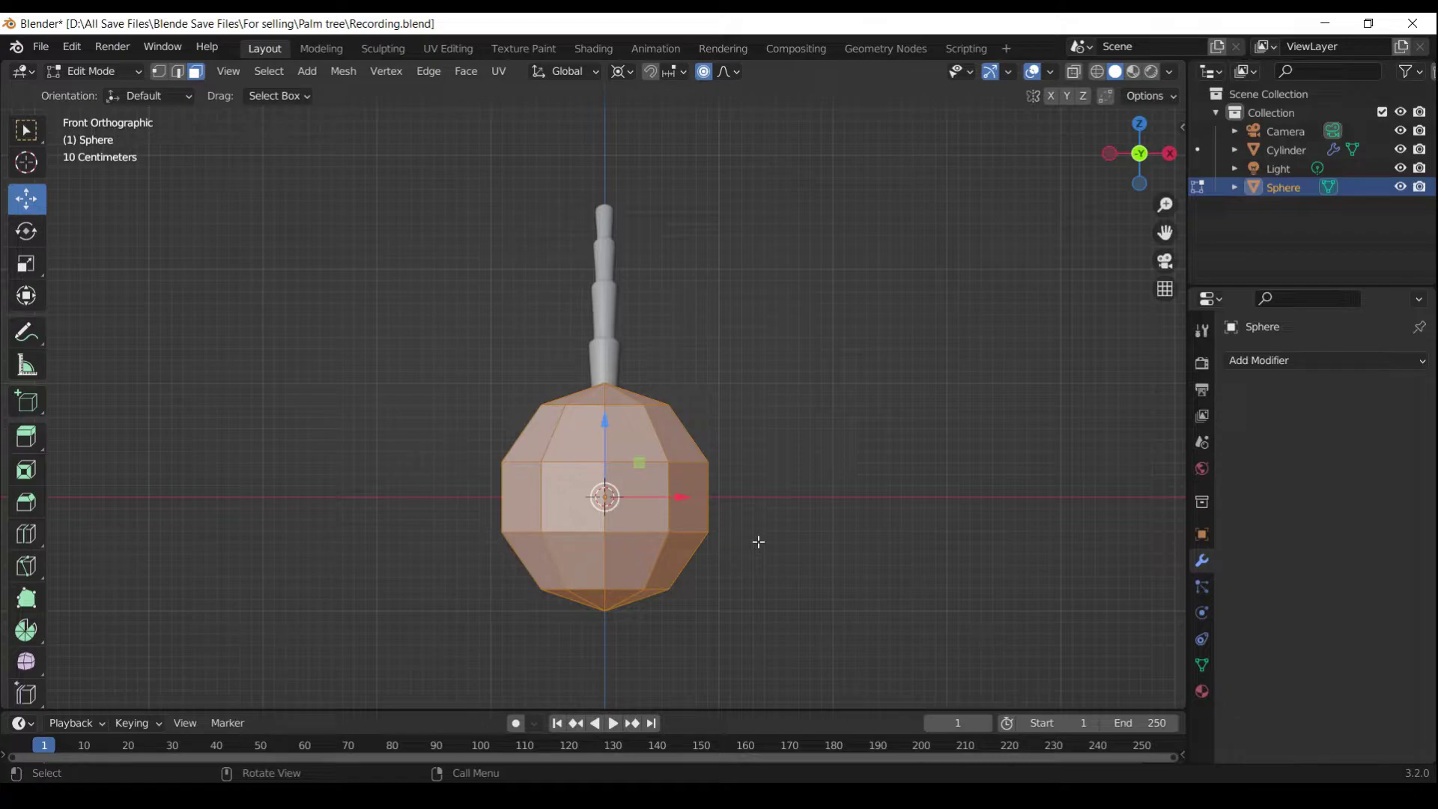
pyautogui.write('ry90')
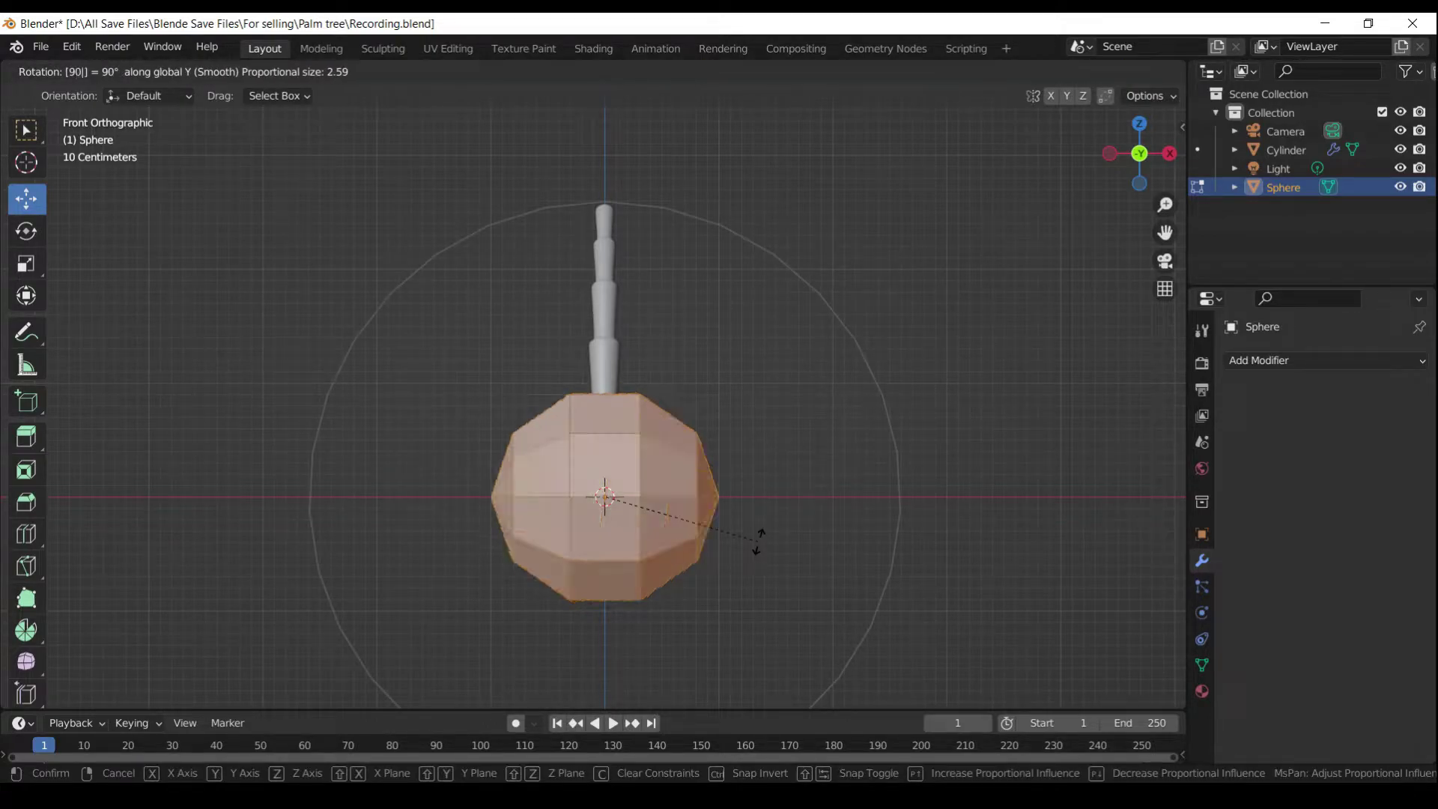
pyautogui.press('Return')
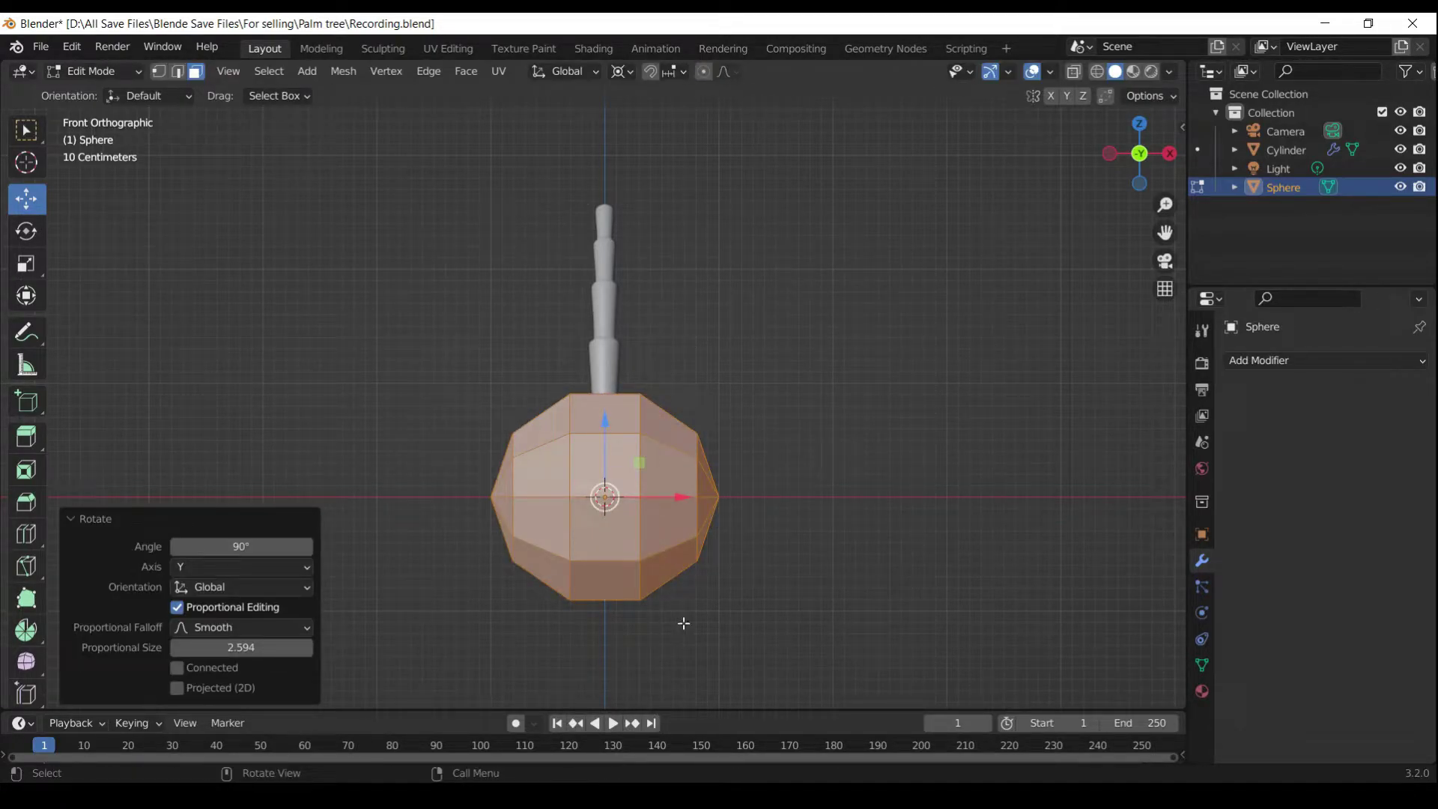
# Turn on X-ray and delete the faces of the sphere's lower half
pyautogui.press('Tab')
pyautogui.click(1074, 72)
pyautogui.press('Tab')
pyautogui.press('b')
pyautogui.moveTo(824, 651); pyautogui.dragTo(449, 497)
pyautogui.press('x')
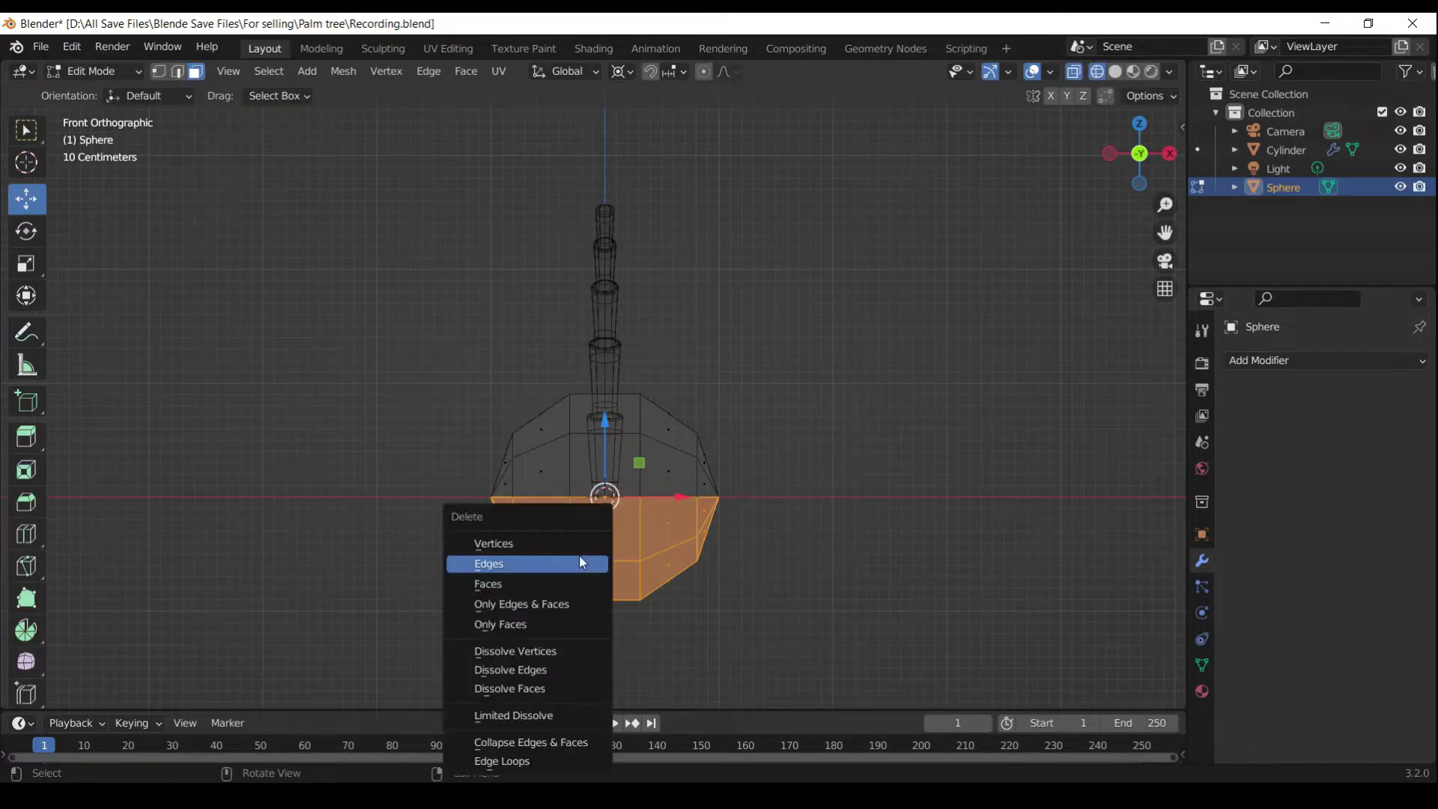
pyautogui.click(573, 581)
# Delete the half-sphere's faces on the positive Y side together with its middle strip, keeping only the negative Y wedge
pyautogui.moveTo(801, 489); pyautogui.dragTo(593, 536, button='middle')
pyautogui.scroll(2, 593, 536)
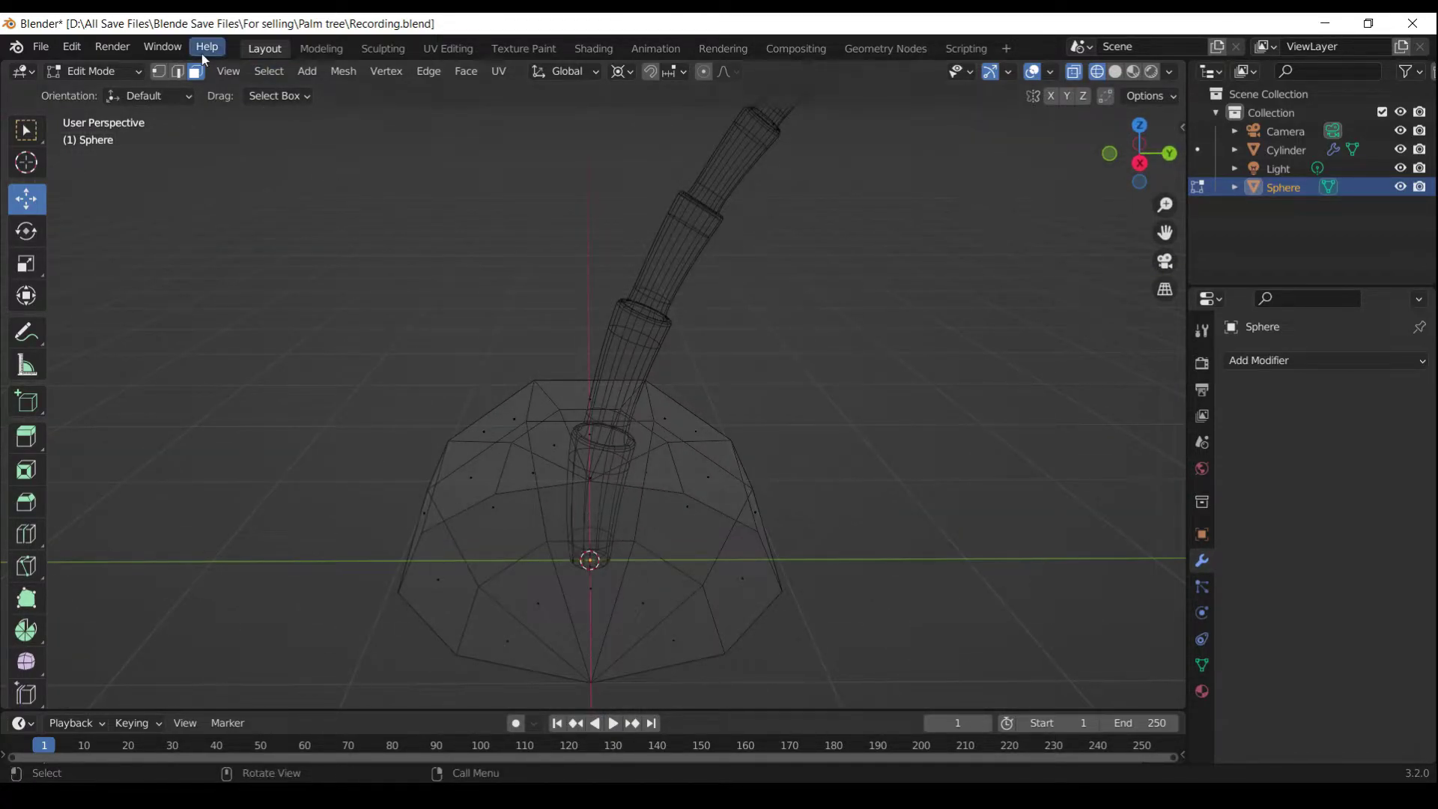
pyautogui.moveTo(872, 285); pyautogui.dragTo(604, 713)
pyautogui.keyDown('shift'); pyautogui.moveTo(589, 308); pyautogui.dragTo(606, 591); pyautogui.keyUp('shift')
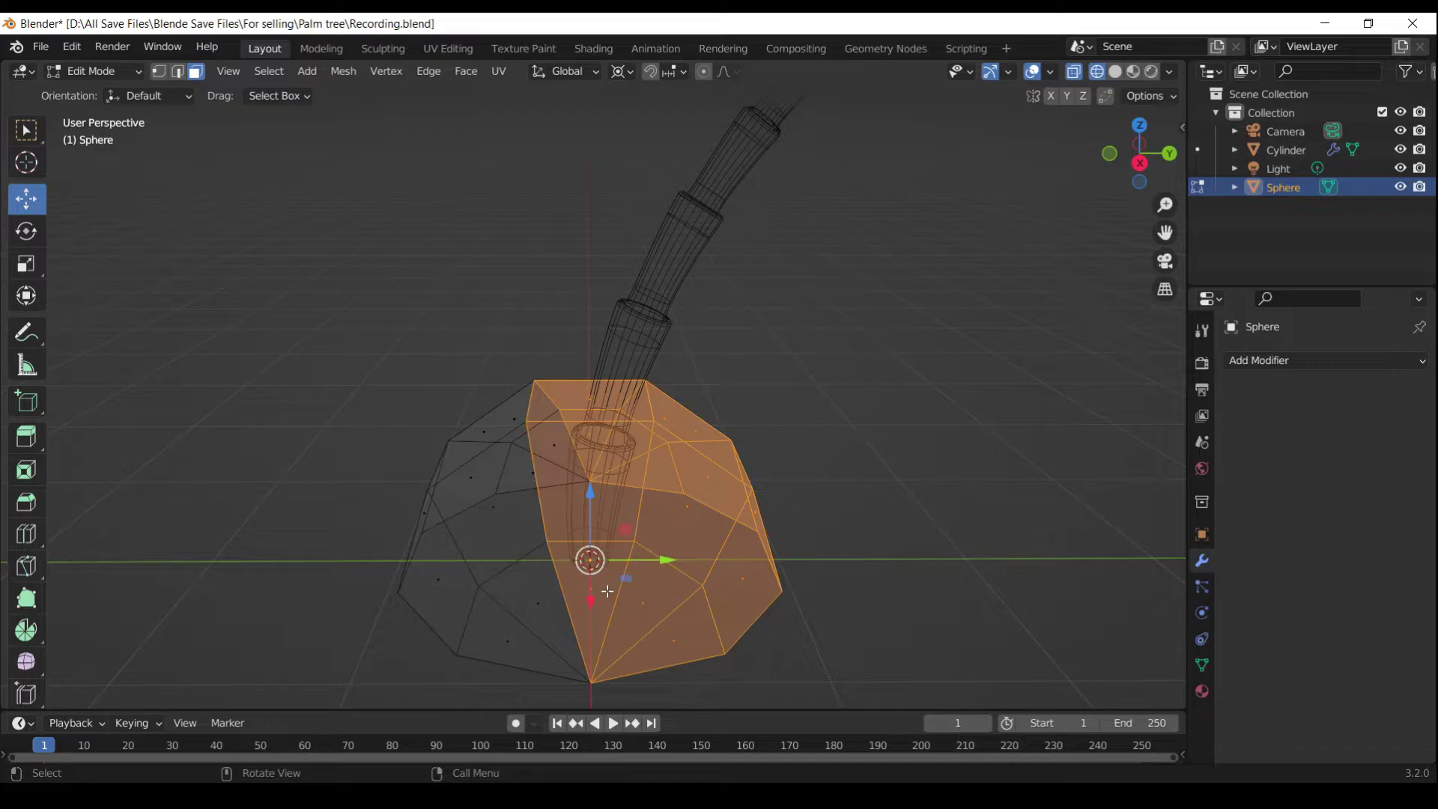
pyautogui.press('x')
pyautogui.click(606, 590)
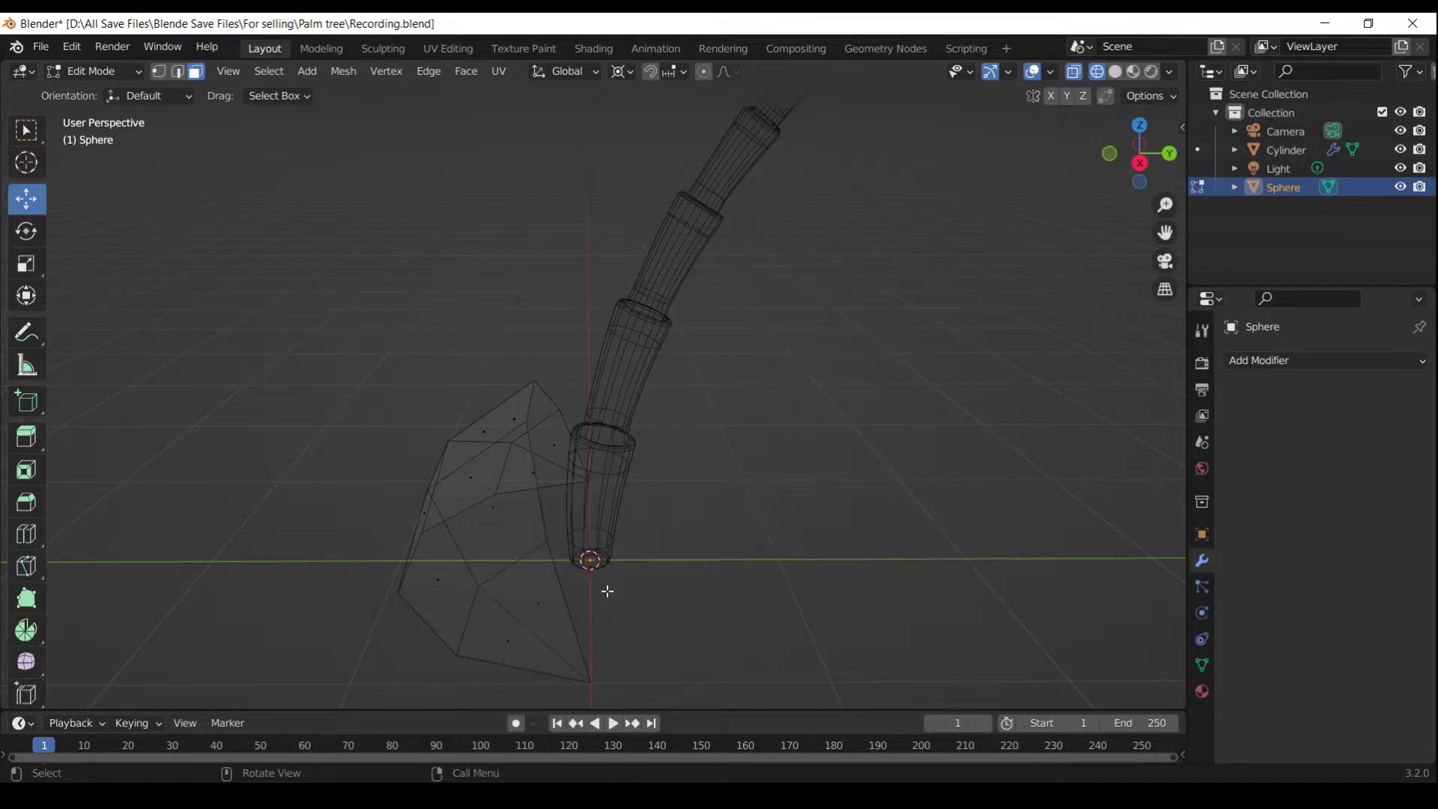
# Rotate the remaining wedge about 54.2° in the right orthographic view so it stands upright over the origin
pyautogui.press('KP_3')
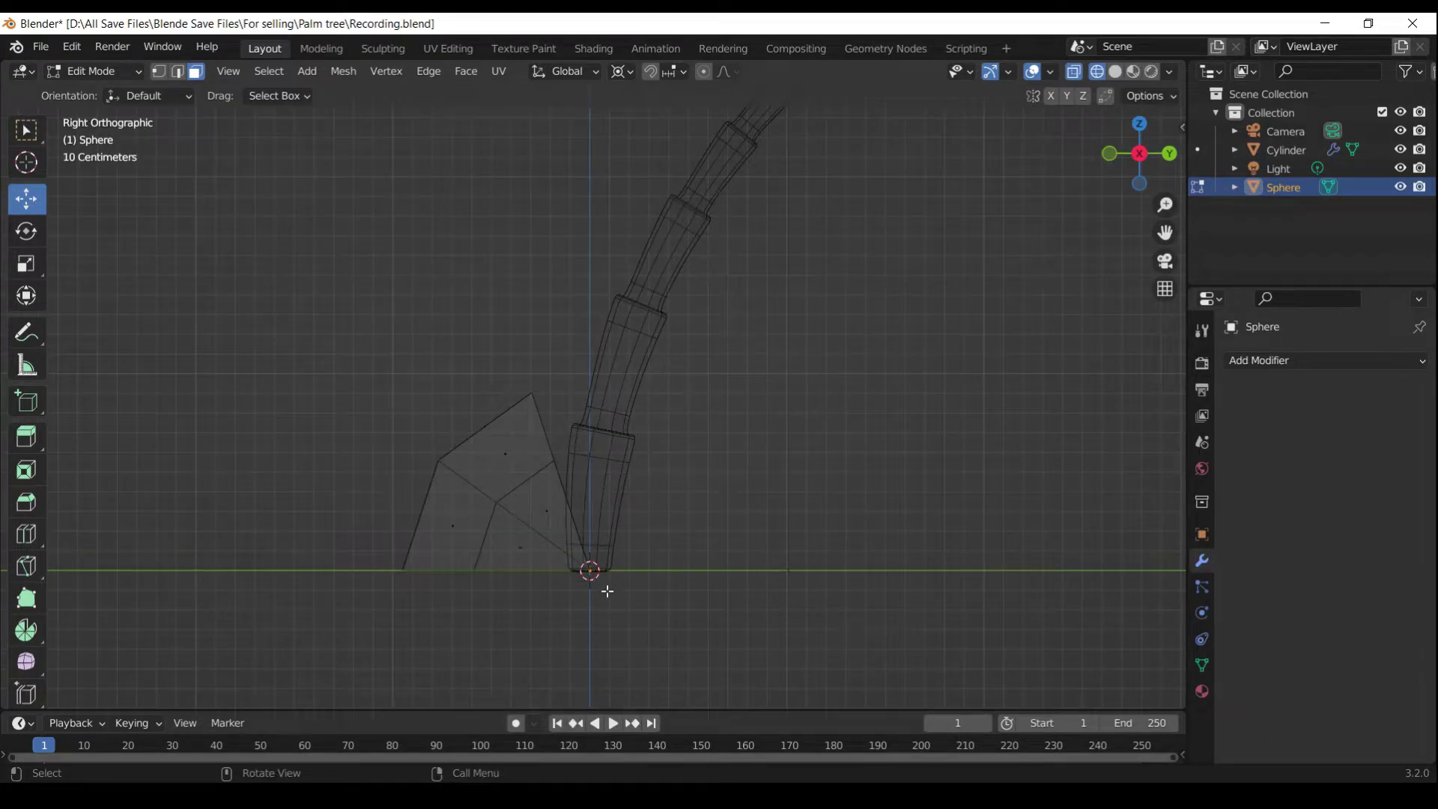
pyautogui.press('a')
pyautogui.press('r')
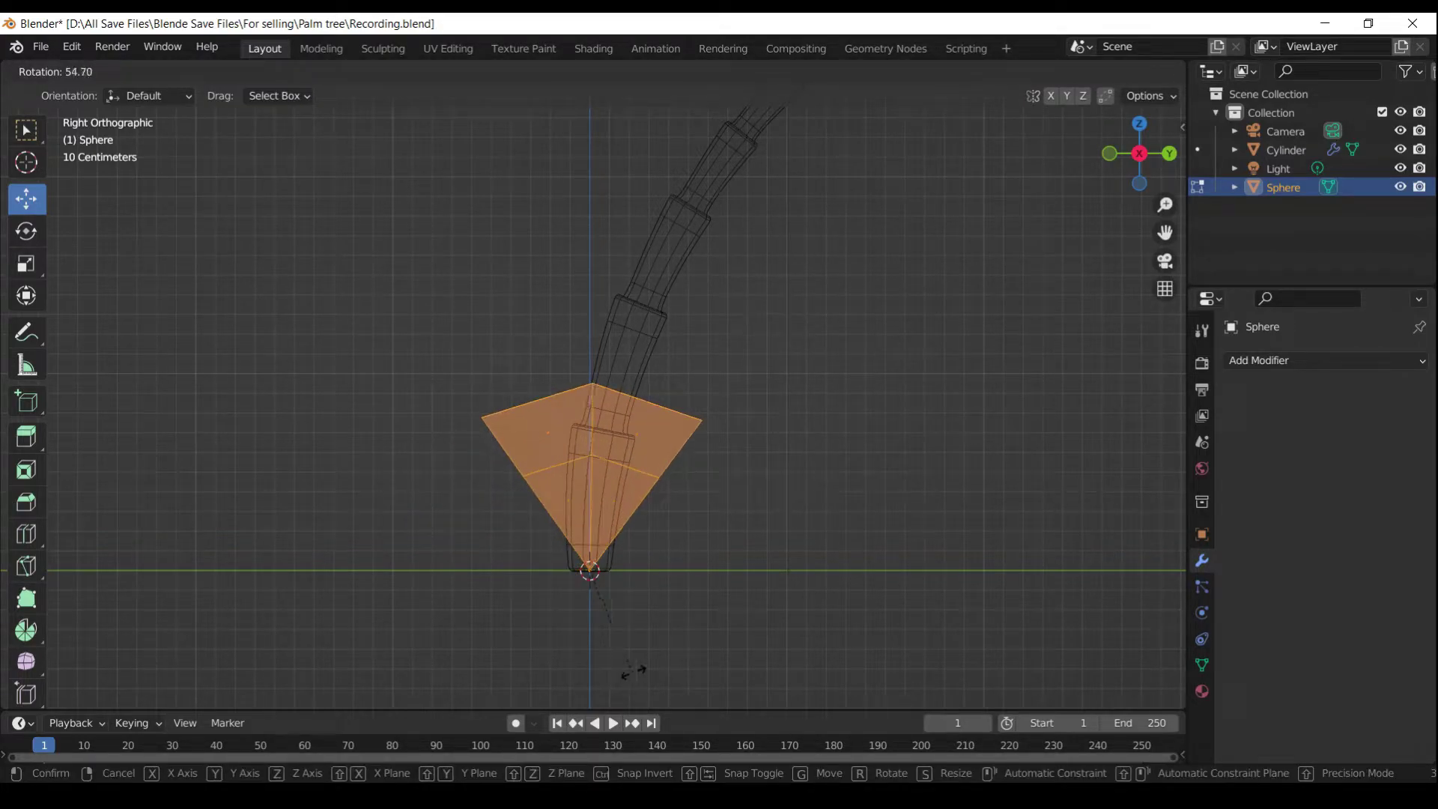
pyautogui.click(659, 663)
# Fine-tune the wedge's rotation by about -0.198° and then -0.024° so its central ridge lines up with the Z axis
pyautogui.scroll(8, 587, 404)
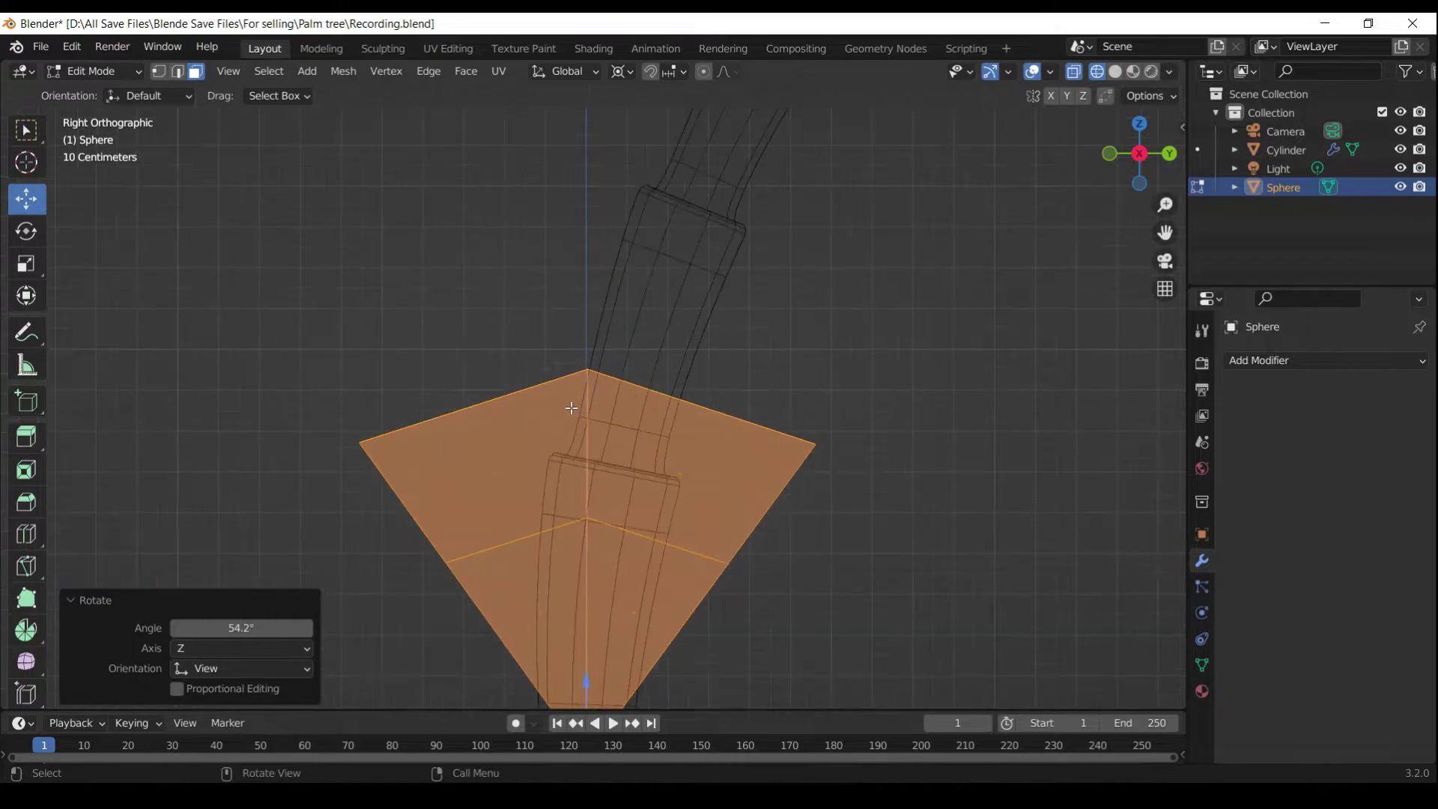
pyautogui.press('r')
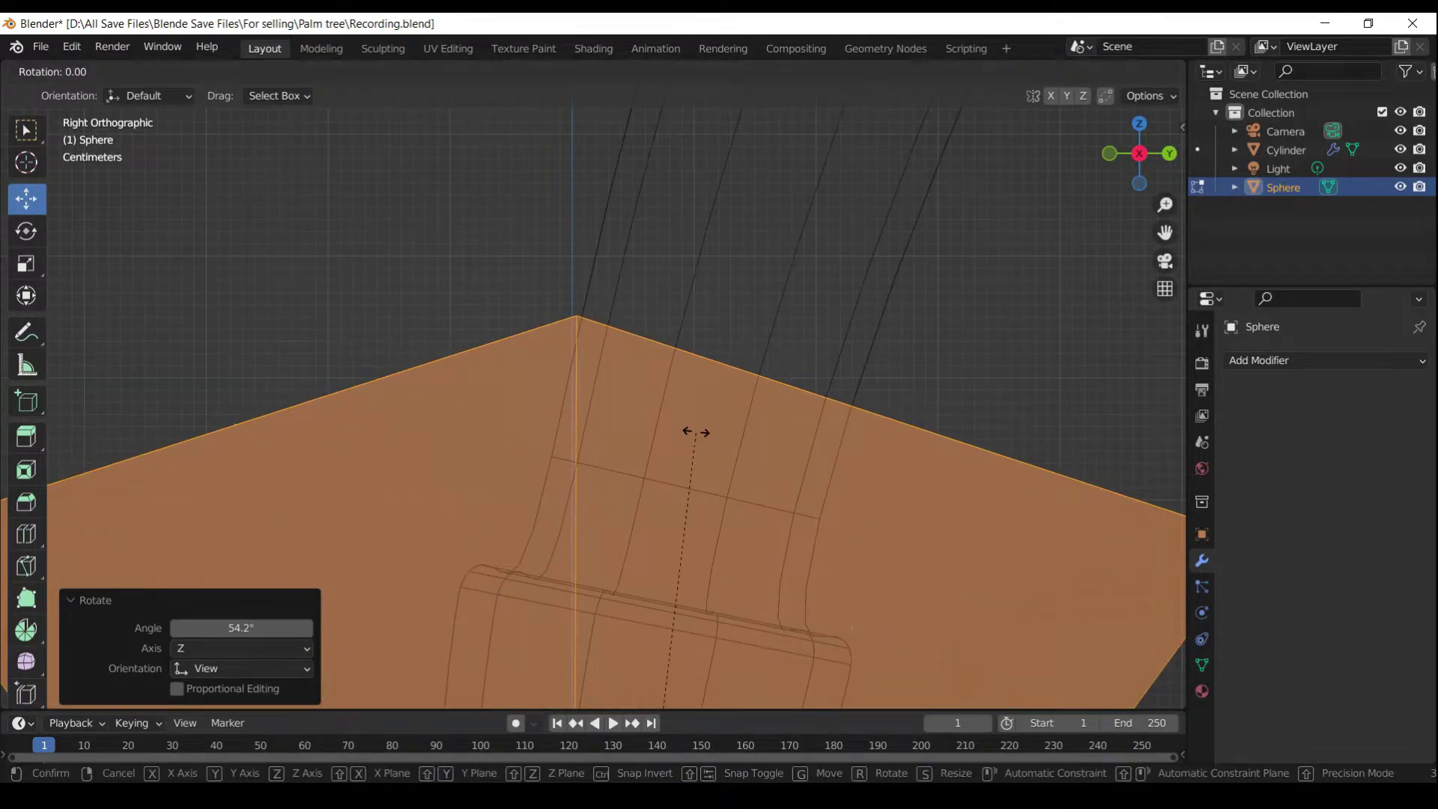
pyautogui.click(584, 382)
pyautogui.scroll(3, 584, 311)
pyautogui.keyDown('shift'); pyautogui.moveTo(584, 312); pyautogui.dragTo(648, 486, button='middle'); pyautogui.keyUp('shift')
pyautogui.scroll(3, 647, 486)
pyautogui.keyDown('shift'); pyautogui.moveTo(689, 571); pyautogui.dragTo(697, 507, button='middle'); pyautogui.keyUp('shift')
pyautogui.press('r')
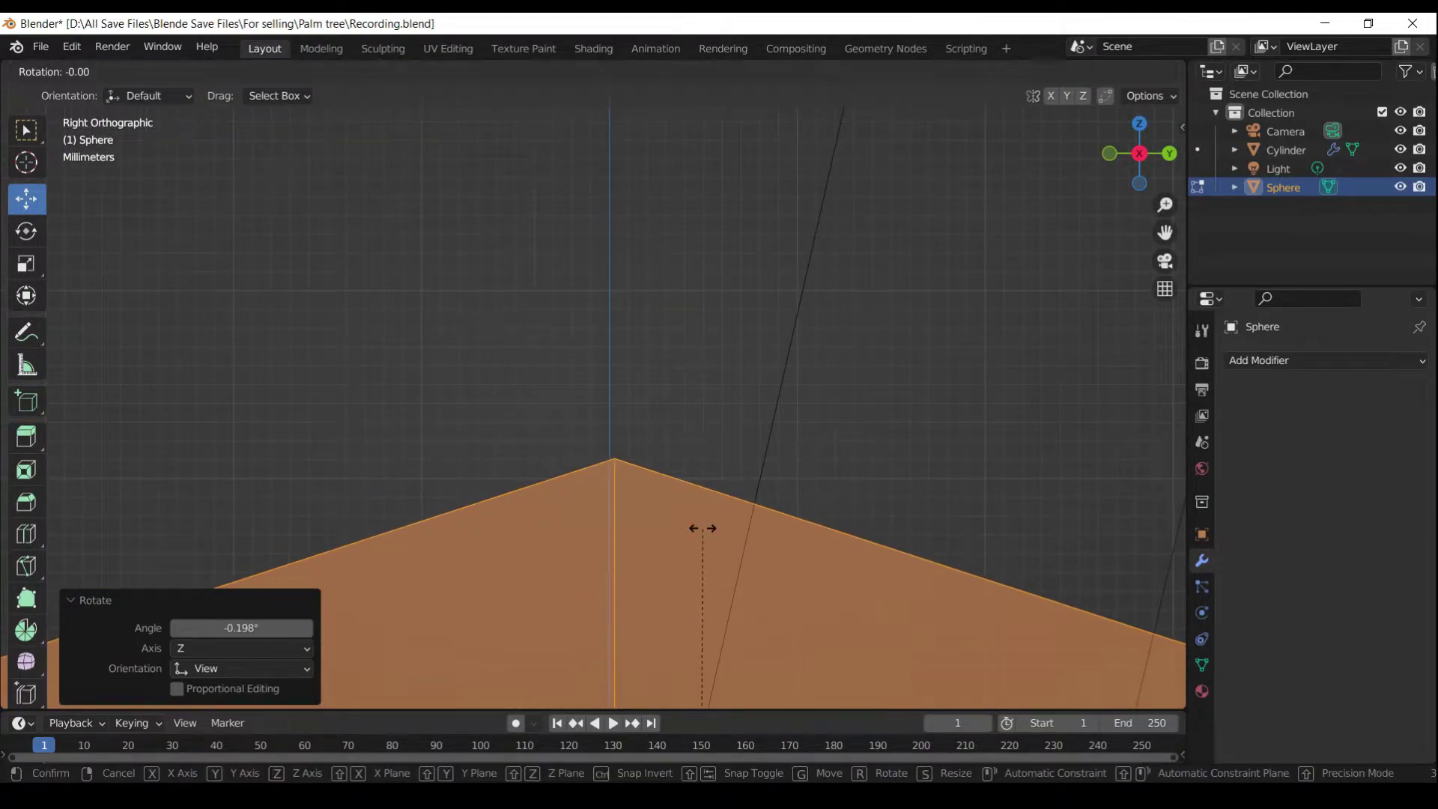
pyautogui.rightClick(696, 528)
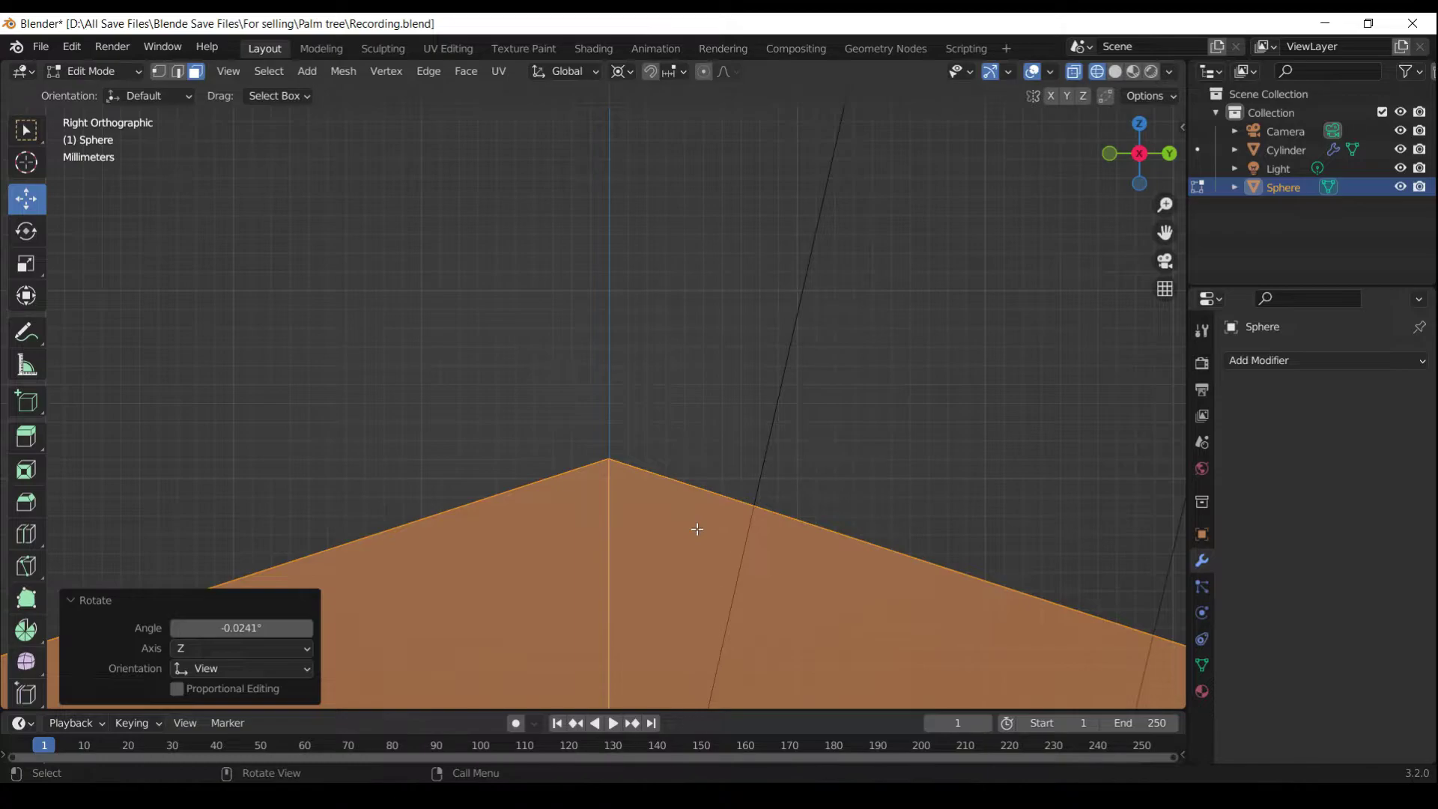
# Select all vertices of the leaf arch in front view and make the tip vertex on the negative X side active
pyautogui.scroll(-6, 696, 524)
pyautogui.press('Tab')
pyautogui.moveTo(696, 529); pyautogui.dragTo(830, 566, button='middle')
pyautogui.press('KP_1')
pyautogui.press('Tab')
pyautogui.scroll(3, 749, 577)
pyautogui.scroll(-1, 681, 507)
pyautogui.scroll(1, 681, 507)
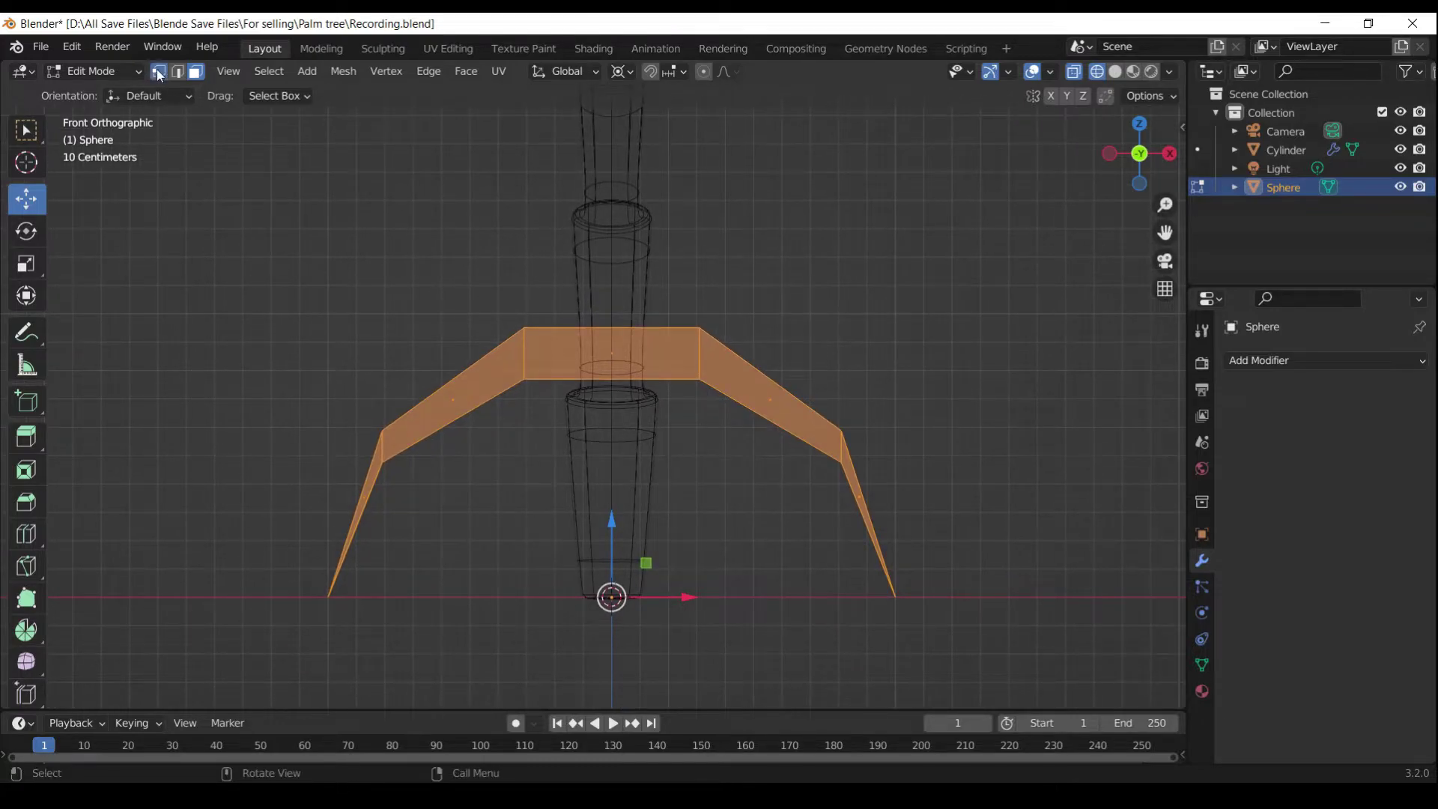
pyautogui.click(158, 71)
pyautogui.moveTo(1002, 649); pyautogui.dragTo(273, 277)
pyautogui.keyDown('shift'); pyautogui.click(329, 597); pyautogui.keyUp('shift')
pyautogui.keyDown('shift'); pyautogui.click(330, 597); pyautogui.keyUp('shift')
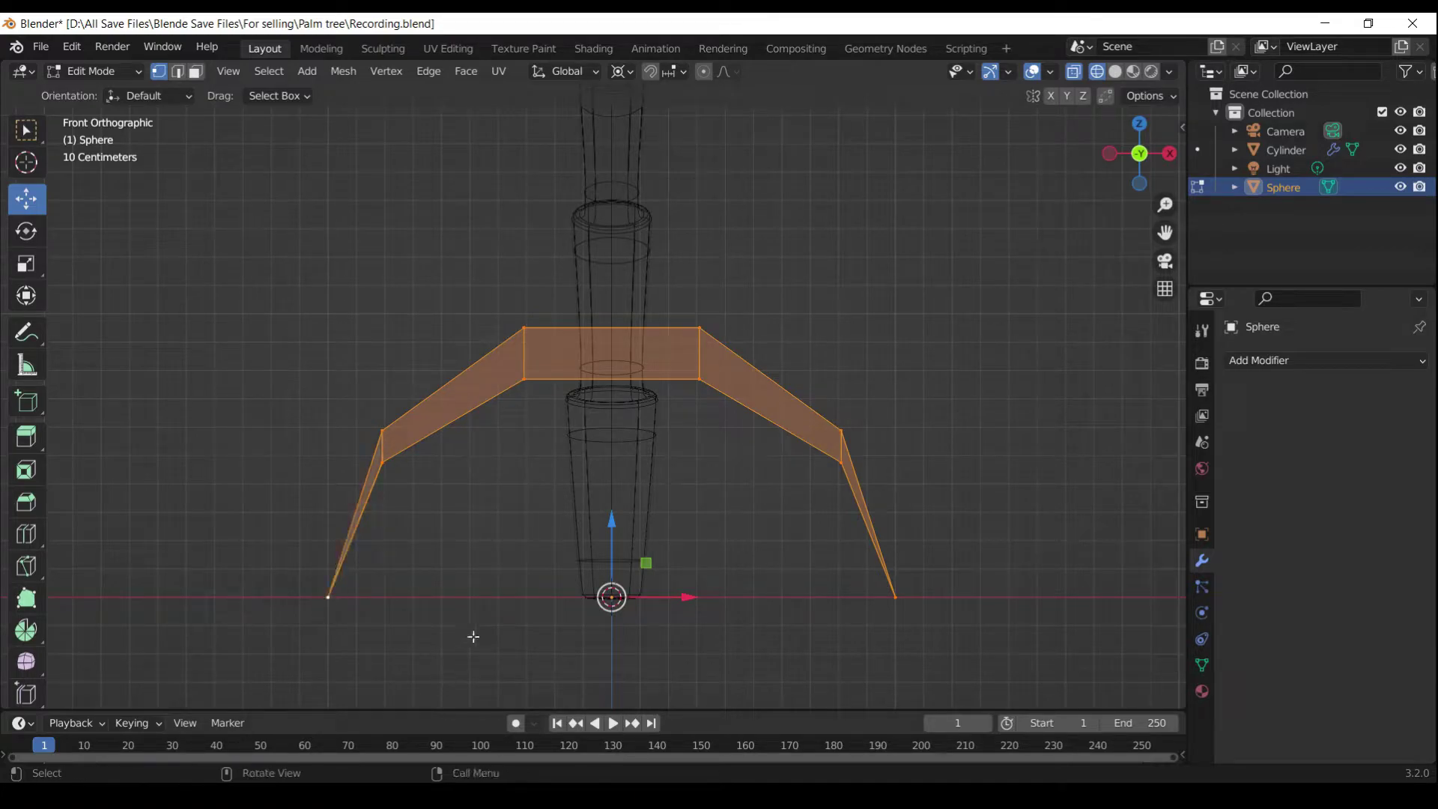
# Set the pivot point to Active Element and flatten the leaf arch by scaling it to 0.386 along Z
pyautogui.click(631, 73)
pyautogui.click(703, 175)
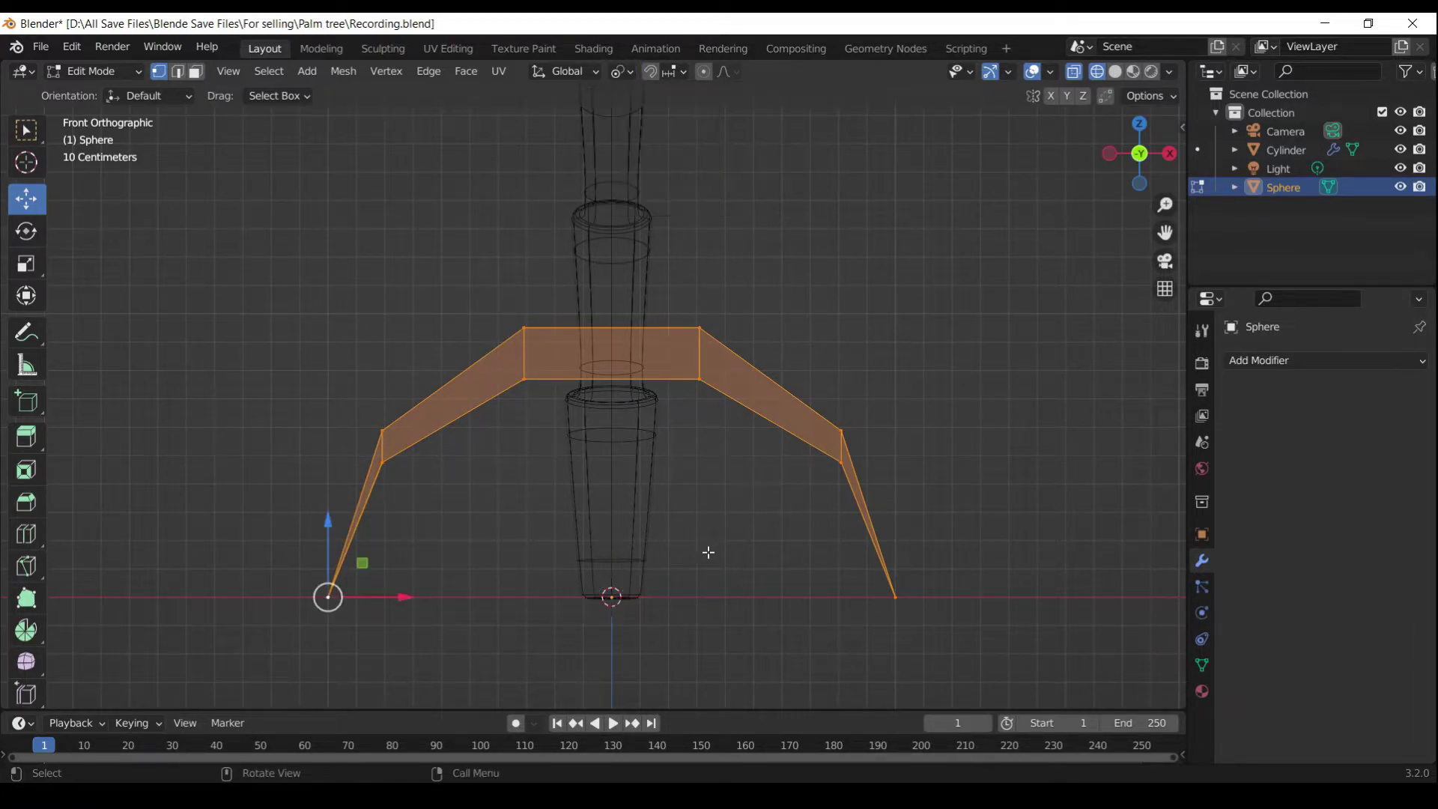
pyautogui.press('s')
pyautogui.press('z')
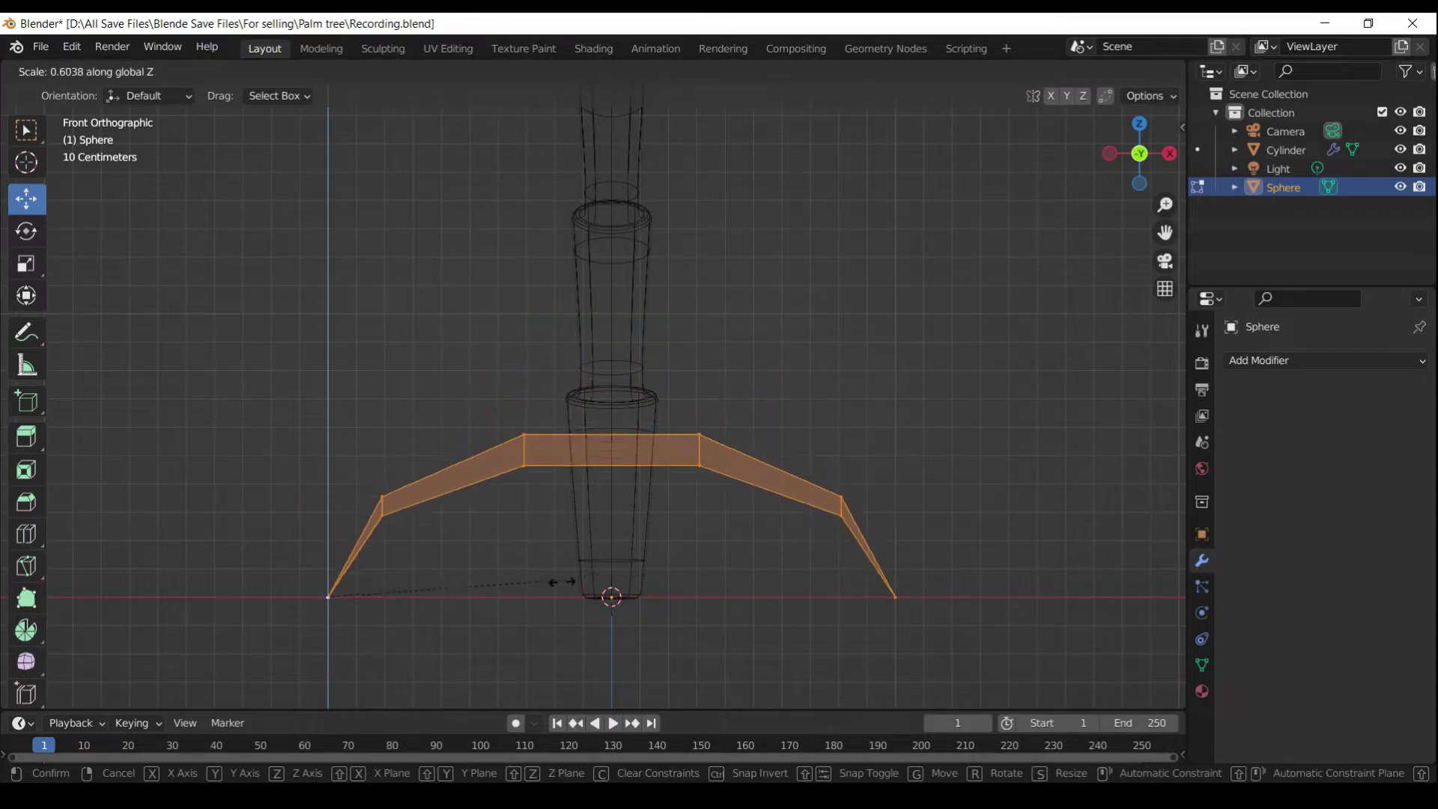
pyautogui.click(483, 595)
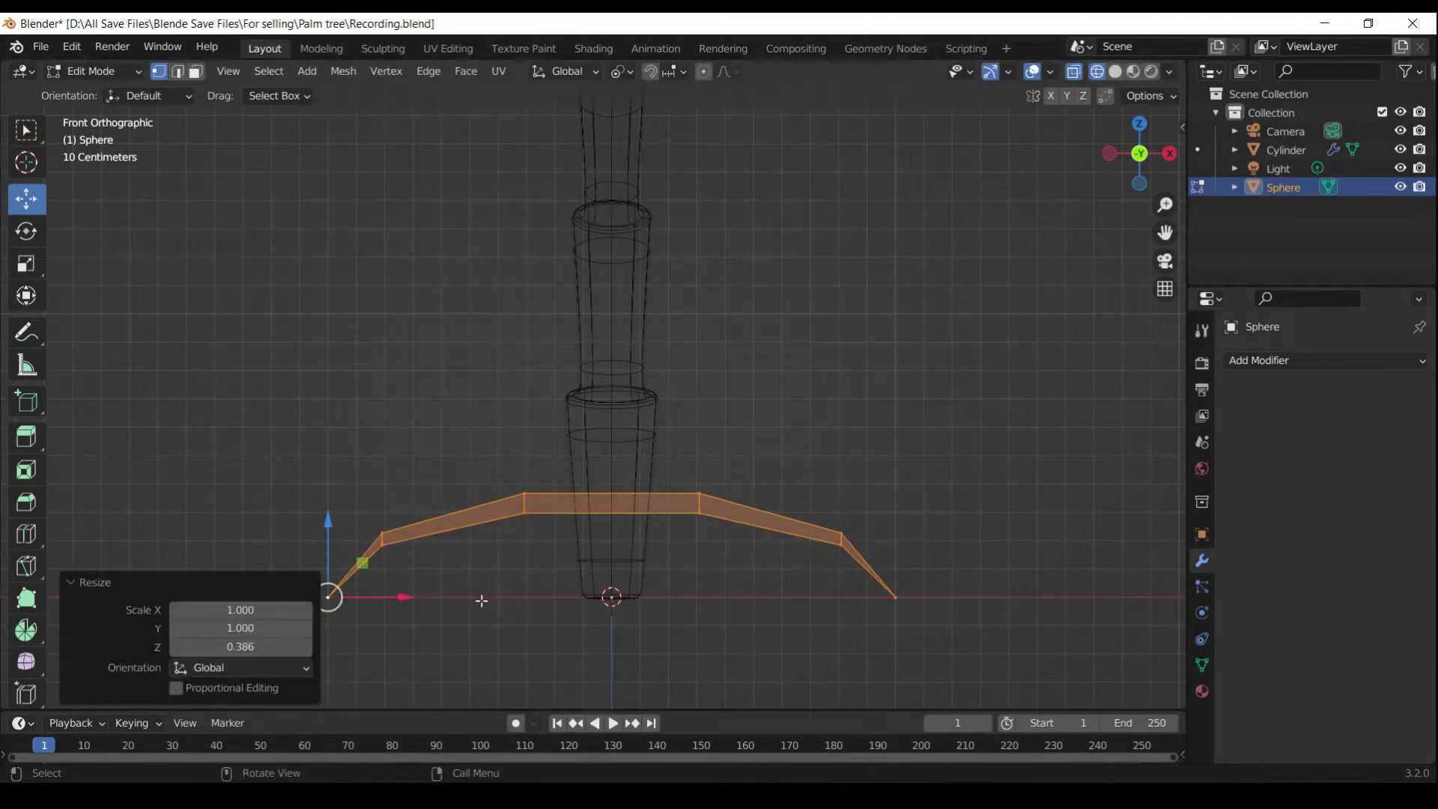
# Lengthen the leaf's negative X side by moving its outer vertices outward along X, then its tip vertex further out
pyautogui.keyDown('shift'); pyautogui.moveTo(557, 610); pyautogui.dragTo(644, 500, button='middle'); pyautogui.keyUp('shift')
pyautogui.moveTo(242, 293); pyautogui.dragTo(550, 613)
pyautogui.moveTo(528, 448); pyautogui.dragTo(478, 464)
pyautogui.moveTo(272, 482); pyautogui.dragTo(435, 562)
pyautogui.moveTo(449, 497); pyautogui.dragTo(385, 491)
# Shorten the leaf's positive X side by moving its outer vertices inward along X, then its outermost vertices inward by about 0.095 m
pyautogui.moveTo(1076, 326); pyautogui.dragTo(751, 660)
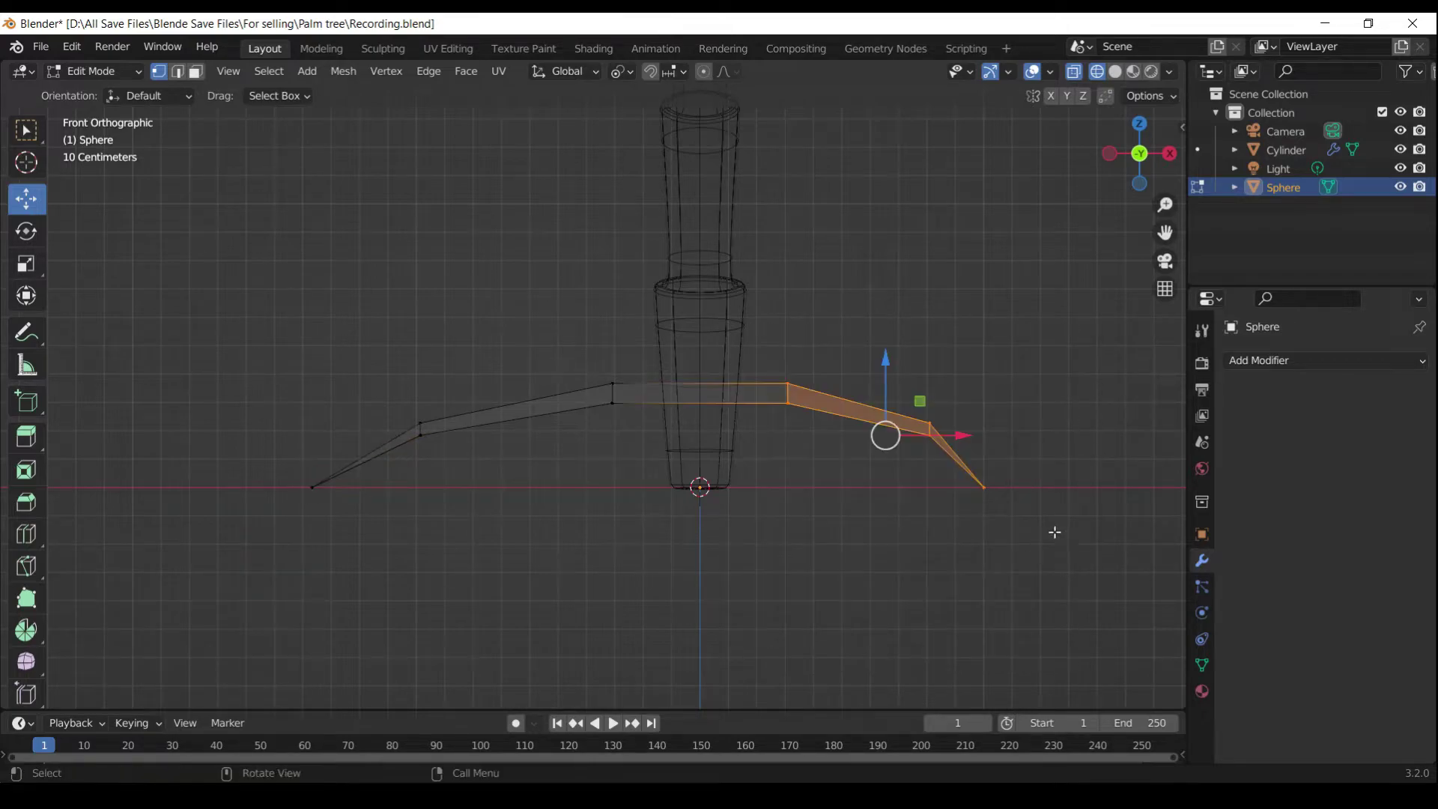
pyautogui.moveTo(971, 434); pyautogui.dragTo(925, 443)
pyautogui.moveTo(1033, 334); pyautogui.dragTo(863, 601)
pyautogui.moveTo(996, 455); pyautogui.dragTo(965, 458)
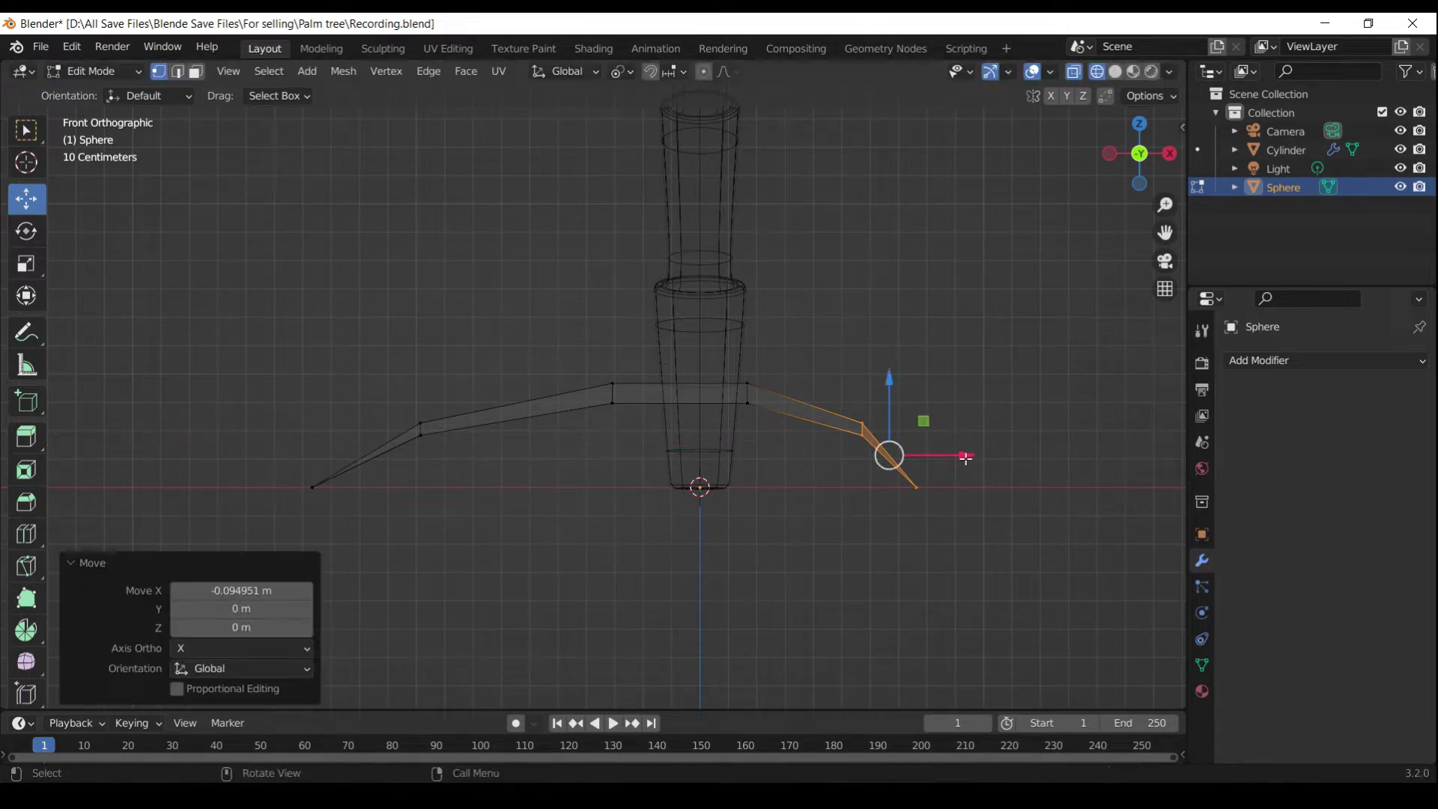
# Give the leaf thickness by extruding all its faces along their normals with an offset of about 0.0276 m
pyautogui.press('Tab')
pyautogui.moveTo(937, 511); pyautogui.dragTo(867, 515, button='middle')
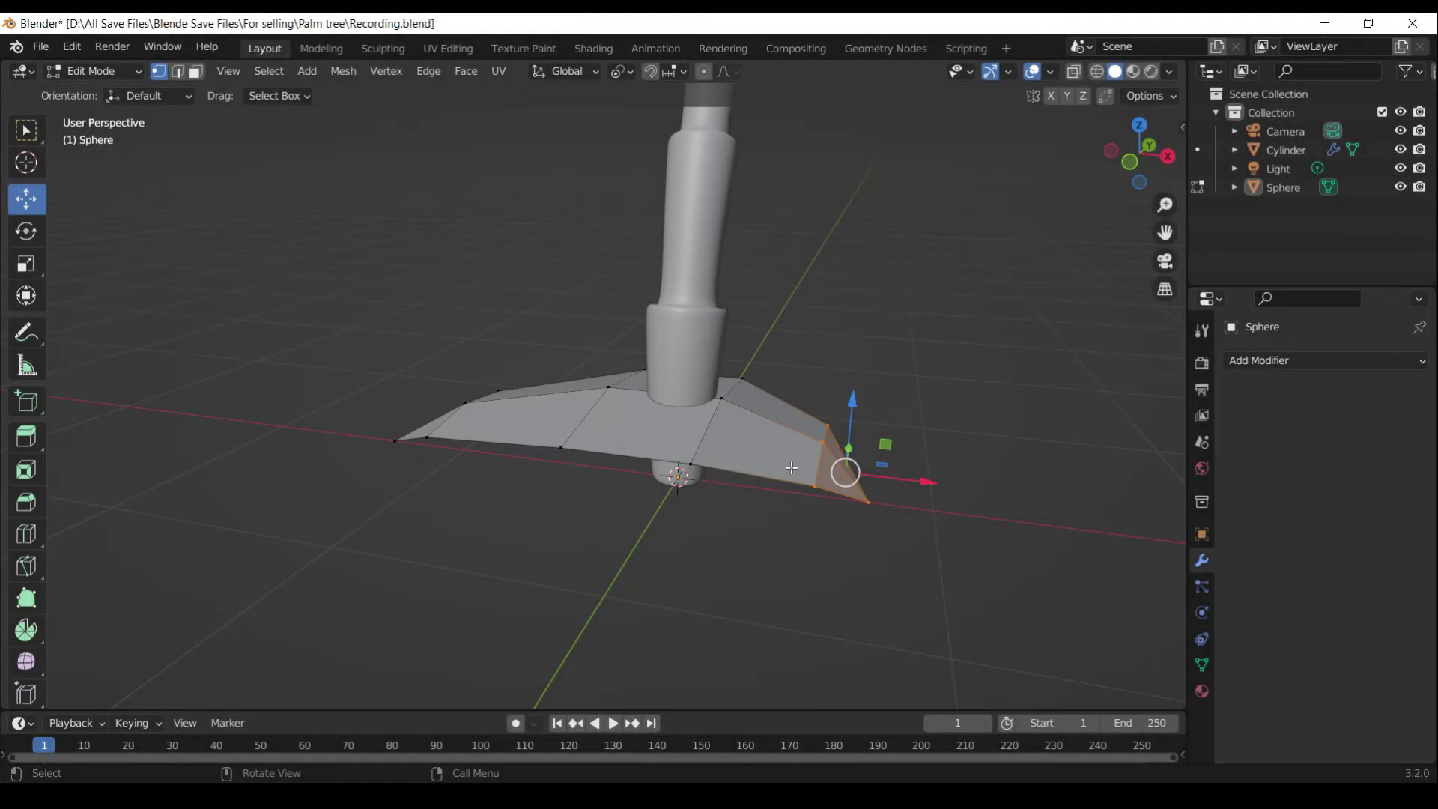
pyautogui.press('a')
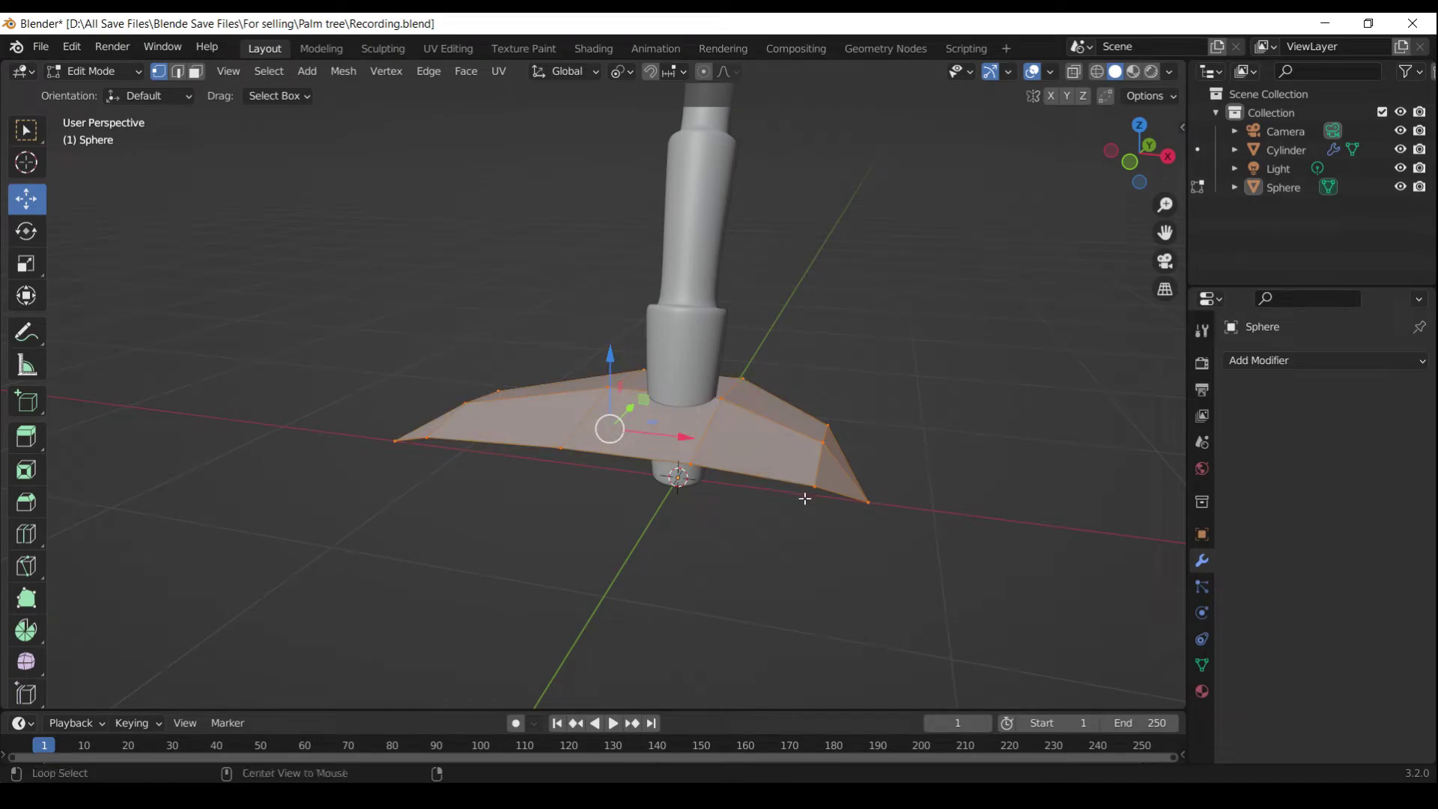
pyautogui.hotkey('alt', 'e')
pyautogui.click(802, 517)
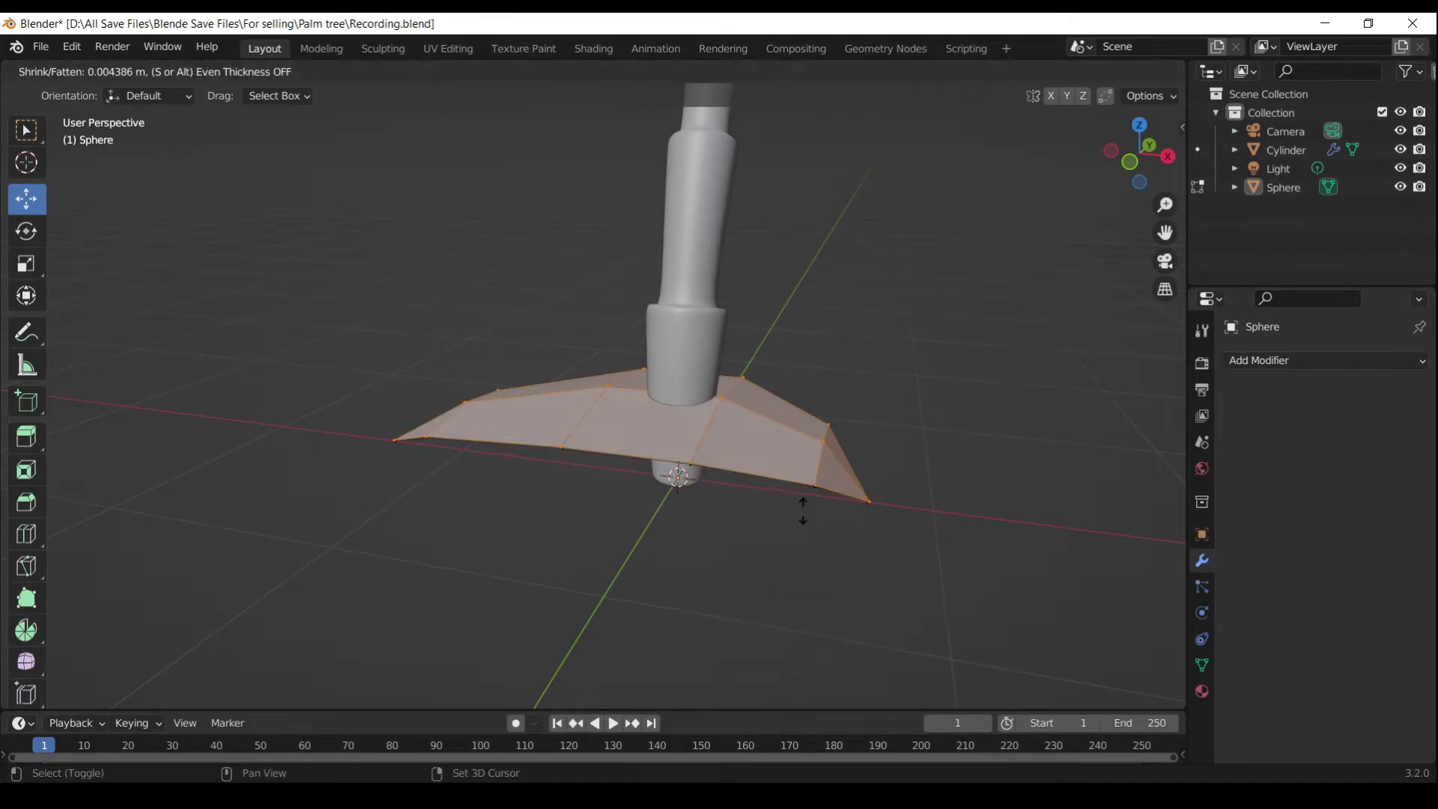
pyautogui.click(798, 483)
pyautogui.moveTo(799, 483); pyautogui.dragTo(807, 441, button='middle')
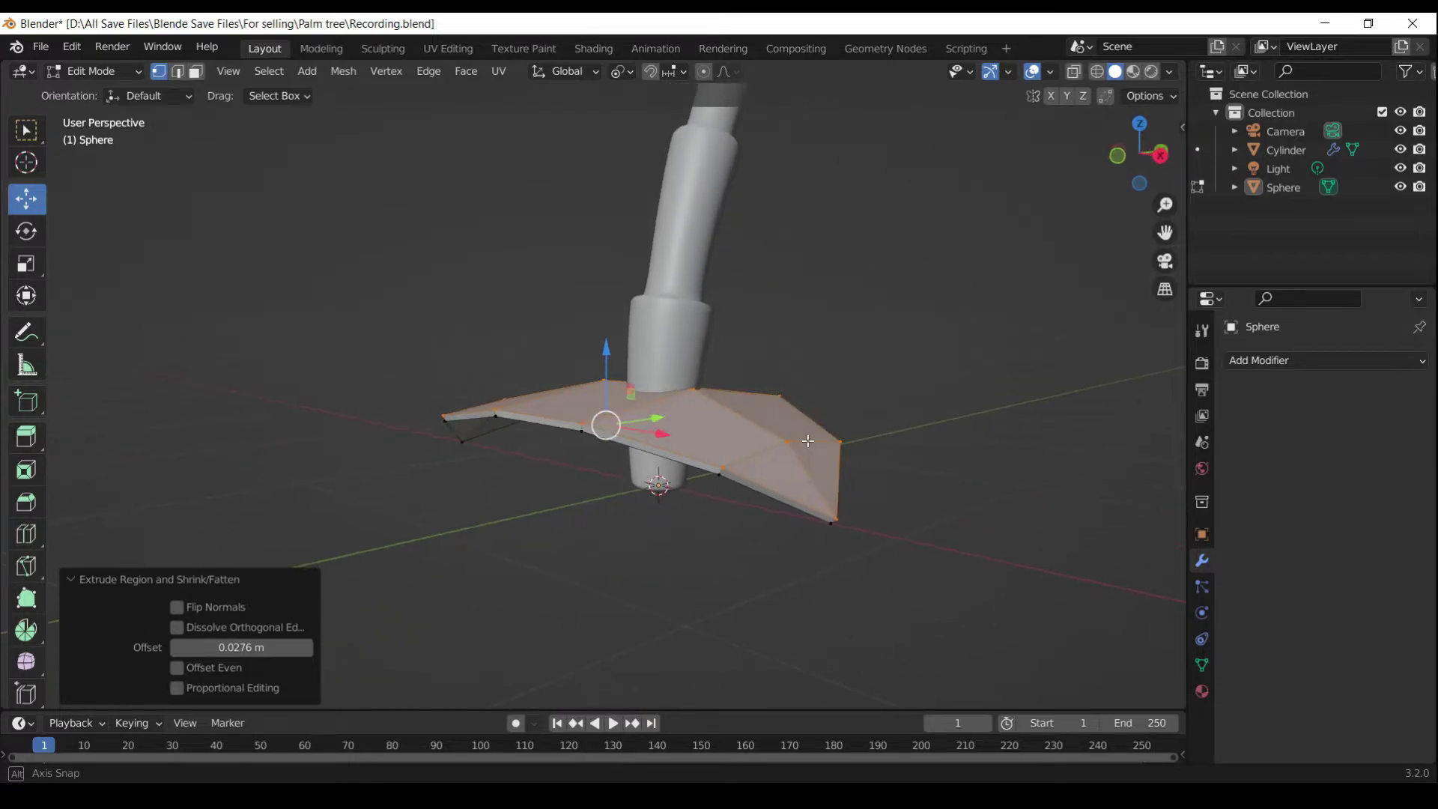
# Add a level 1 Subdivision modifier to the leaf object
pyautogui.press('Tab')
pyautogui.hotkey('ctrl', '1')
pyautogui.click(785, 458)
pyautogui.hotkey('ctrl', '1')
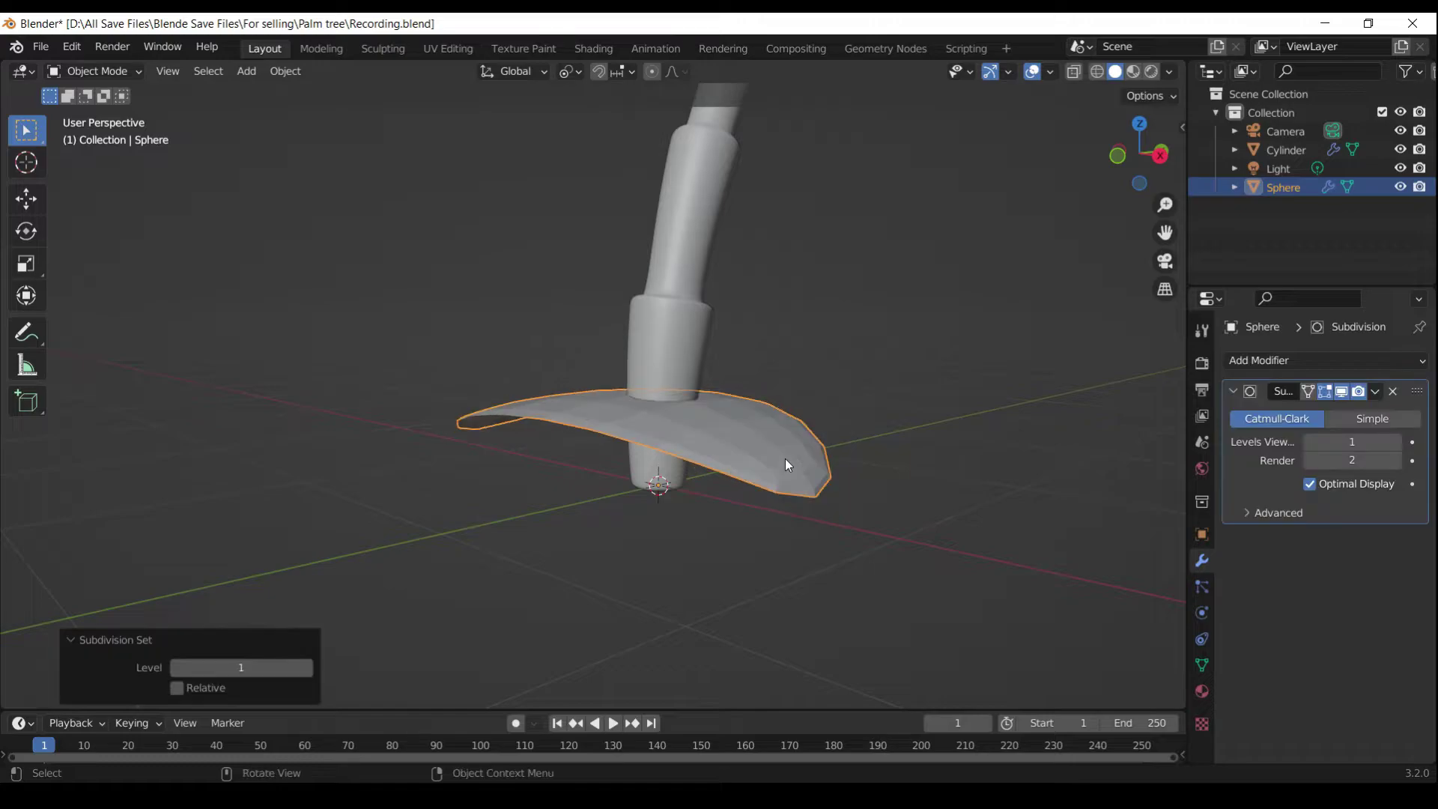
# Shade the leaf smooth and raise its subdivision viewport level to 2
pyautogui.rightClick(870, 406)
pyautogui.click(824, 321)
pyautogui.moveTo(892, 406); pyautogui.dragTo(916, 536, button='middle')
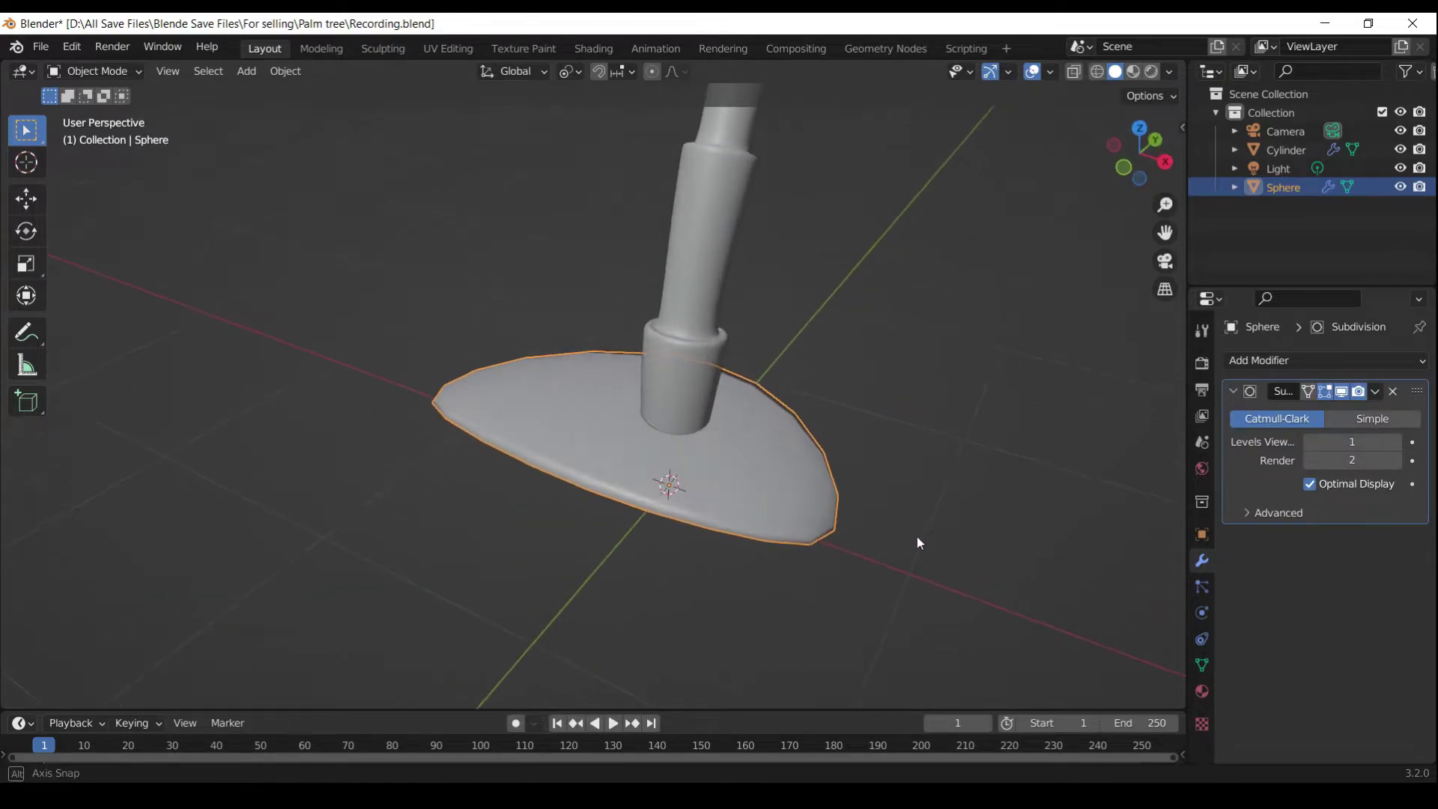
pyautogui.click(1396, 442)
pyautogui.click(960, 590)
# Select the edge loops around the leaf's rim and set their mean bevel weight to 1.00
pyautogui.moveTo(959, 590); pyautogui.dragTo(866, 444, button='middle')
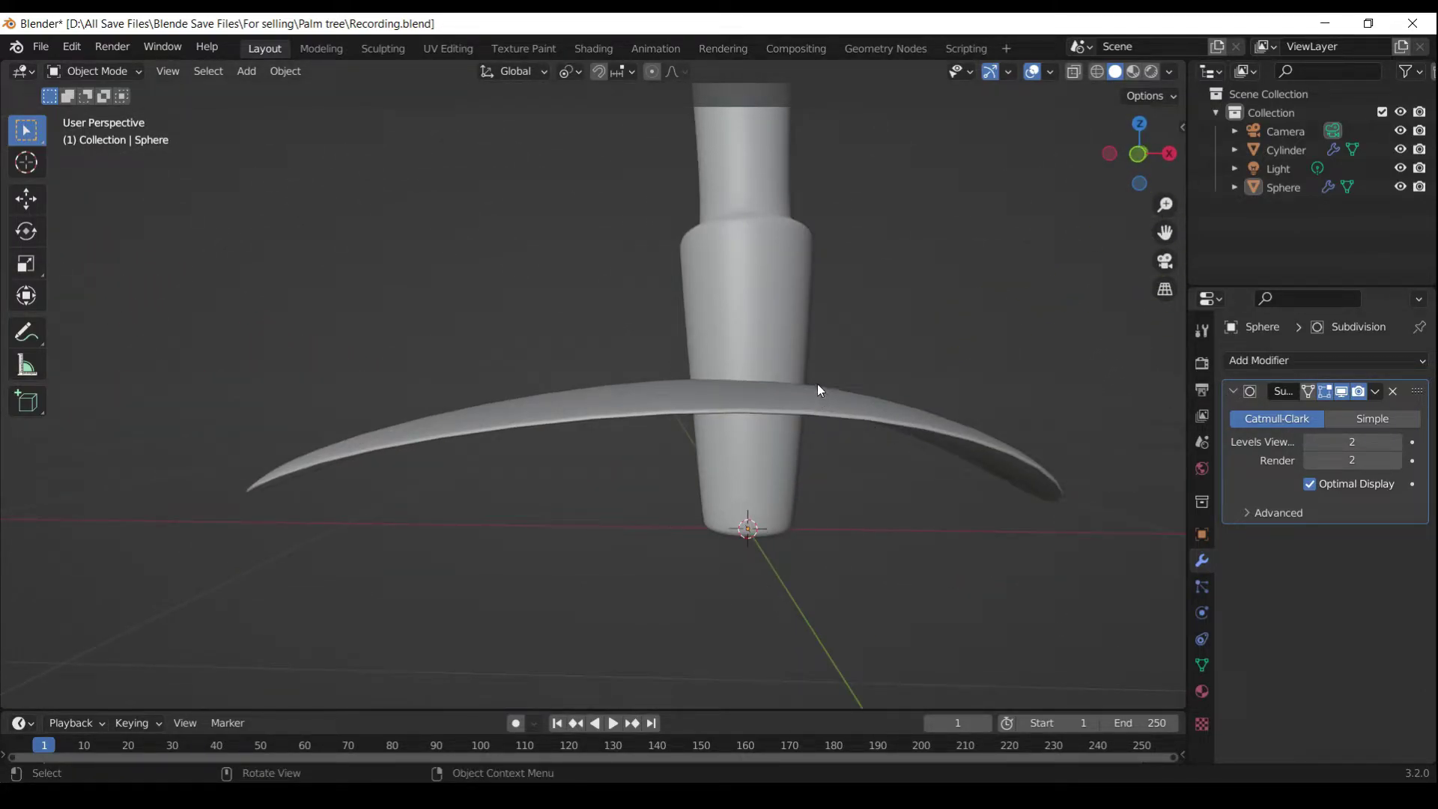
pyautogui.click(827, 411)
pyautogui.press('Tab')
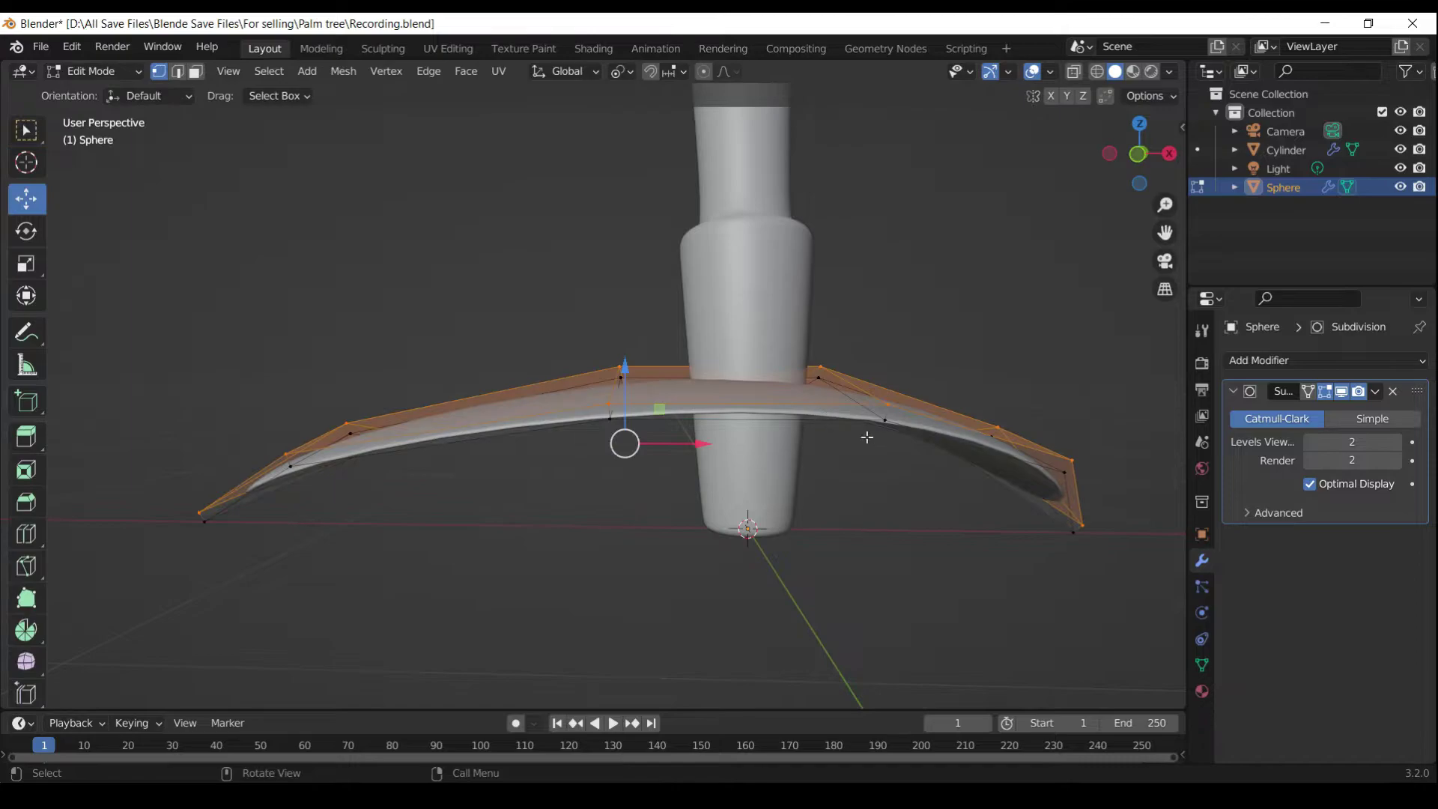
pyautogui.click(181, 73)
pyautogui.hotkey('alt', 'a')
pyautogui.keyDown('alt'); pyautogui.click(947, 452); pyautogui.keyUp('alt')
pyautogui.moveTo(947, 452); pyautogui.dragTo(920, 396, button='middle')
pyautogui.click(977, 390)
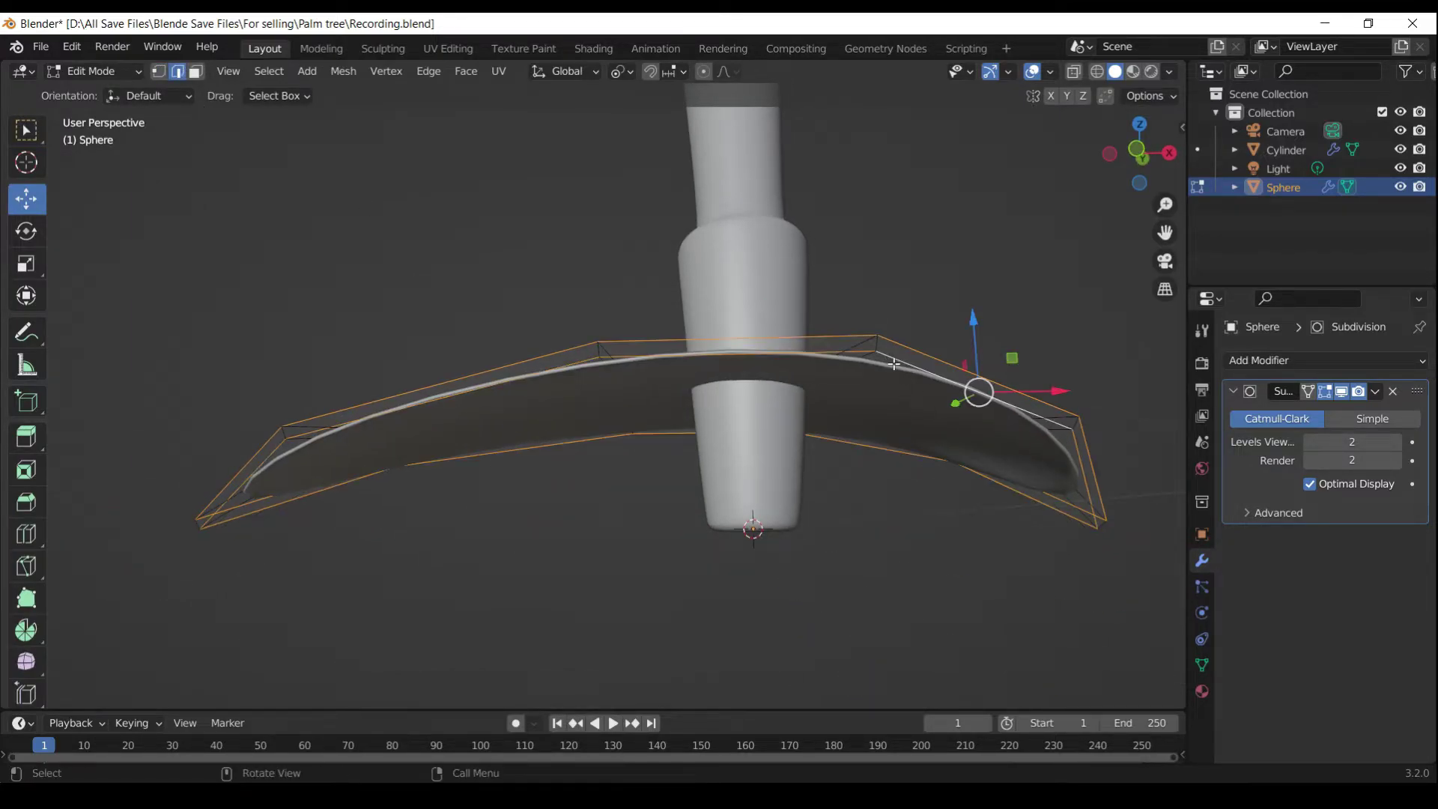
pyautogui.press('n')
pyautogui.moveTo(1055, 325); pyautogui.dragTo(1123, 325)
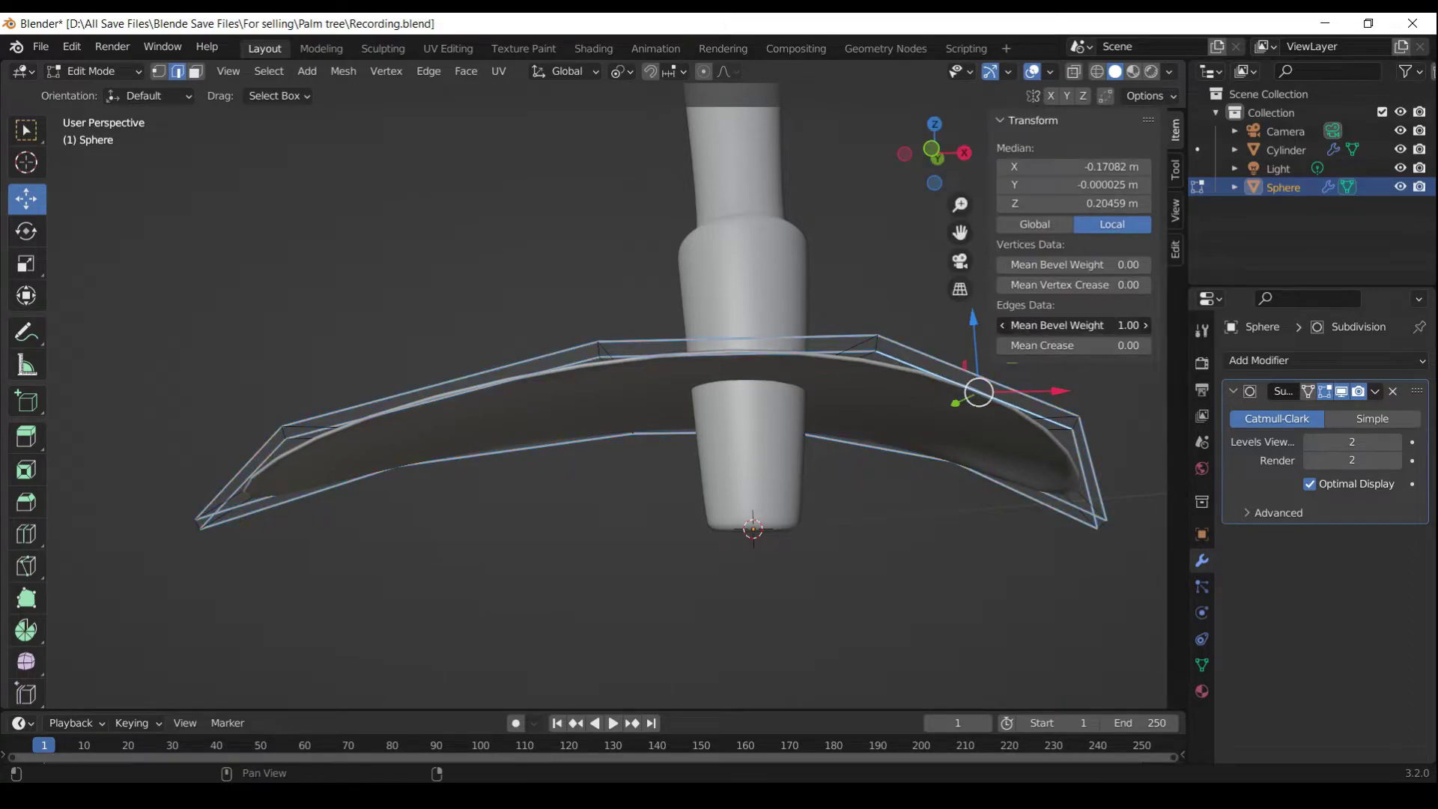
pyautogui.press('Tab')
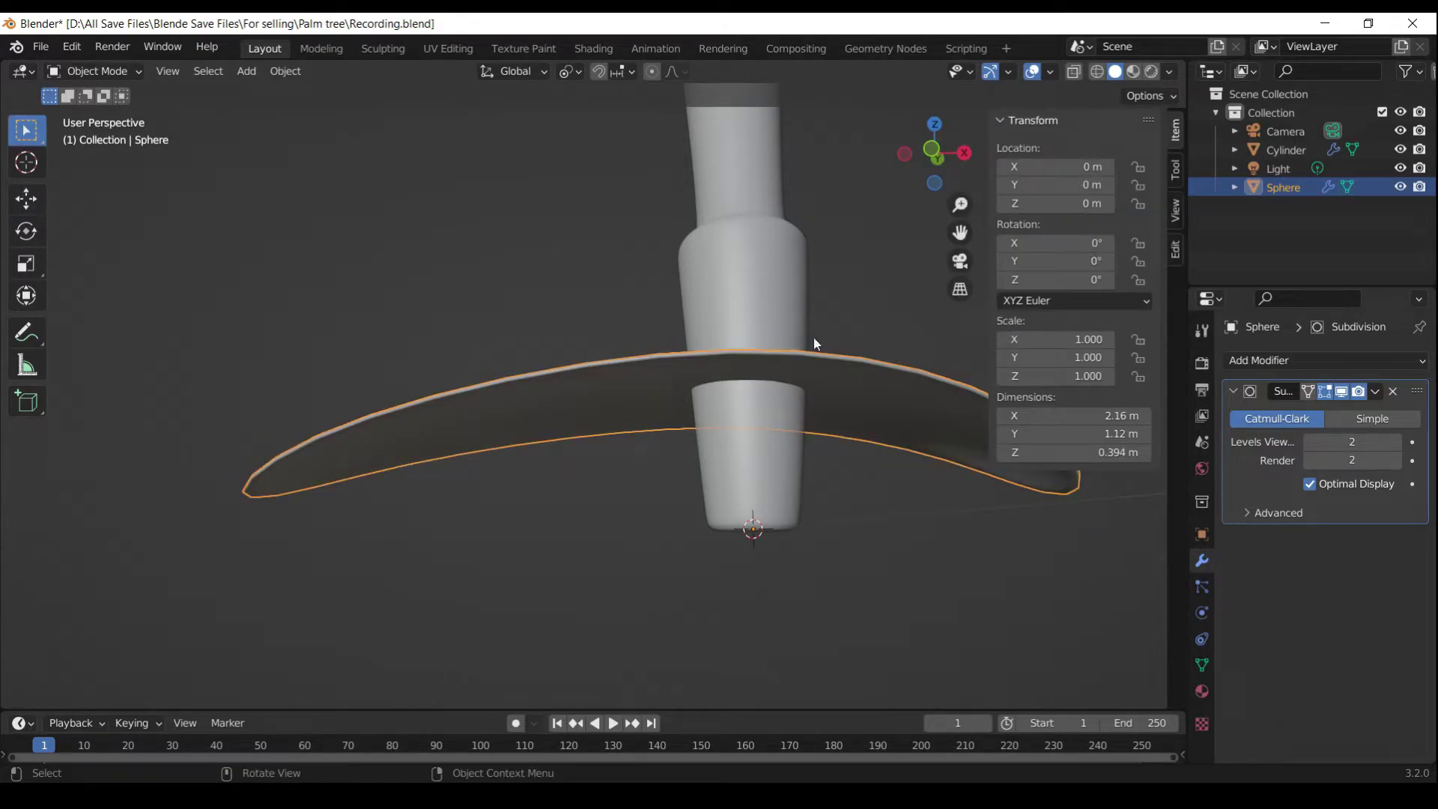
# Copy the trunk's Bevel modifier to the leaf, then select only the leaf
pyautogui.keyDown('shift'); pyautogui.click(792, 285); pyautogui.keyUp('shift')
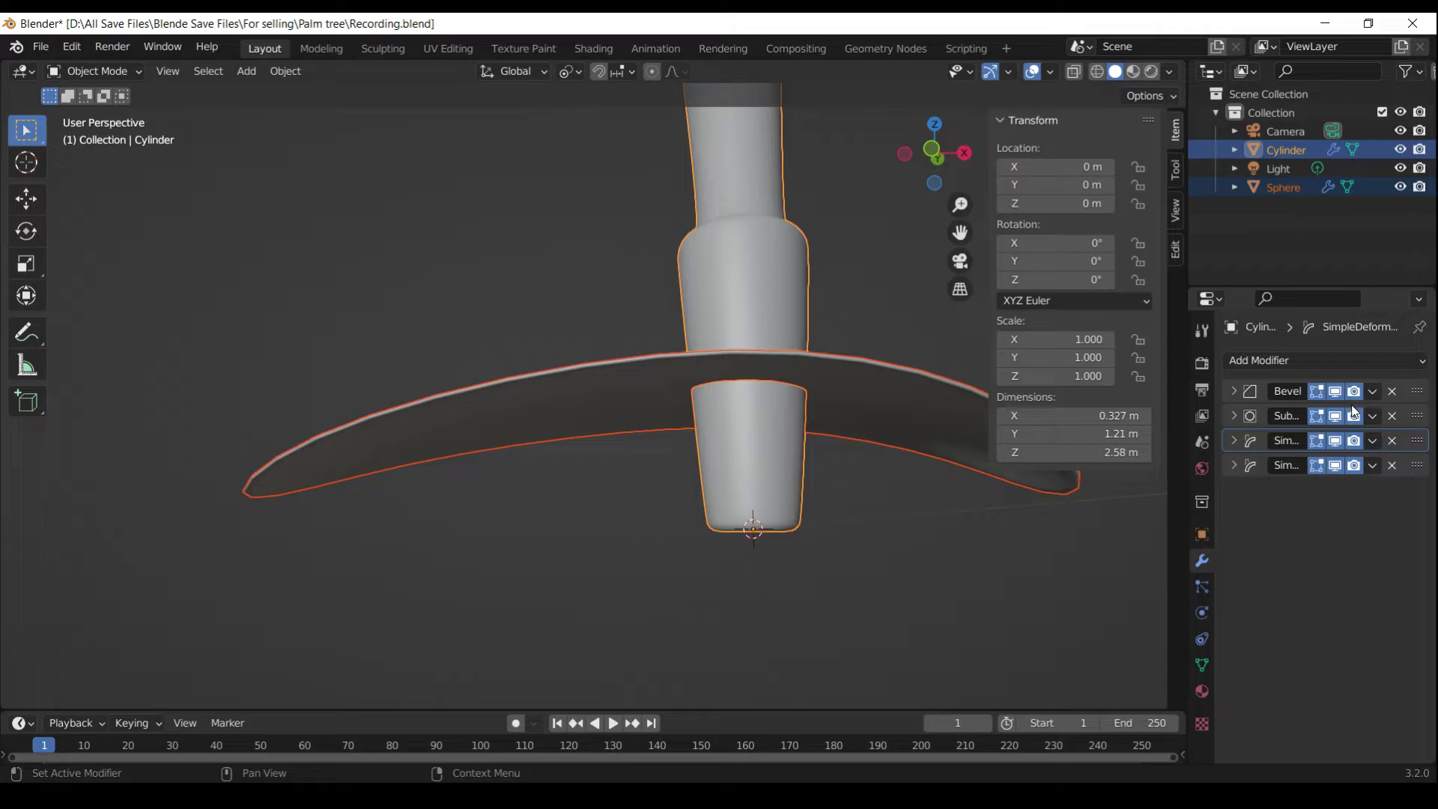
pyautogui.click(1372, 392)
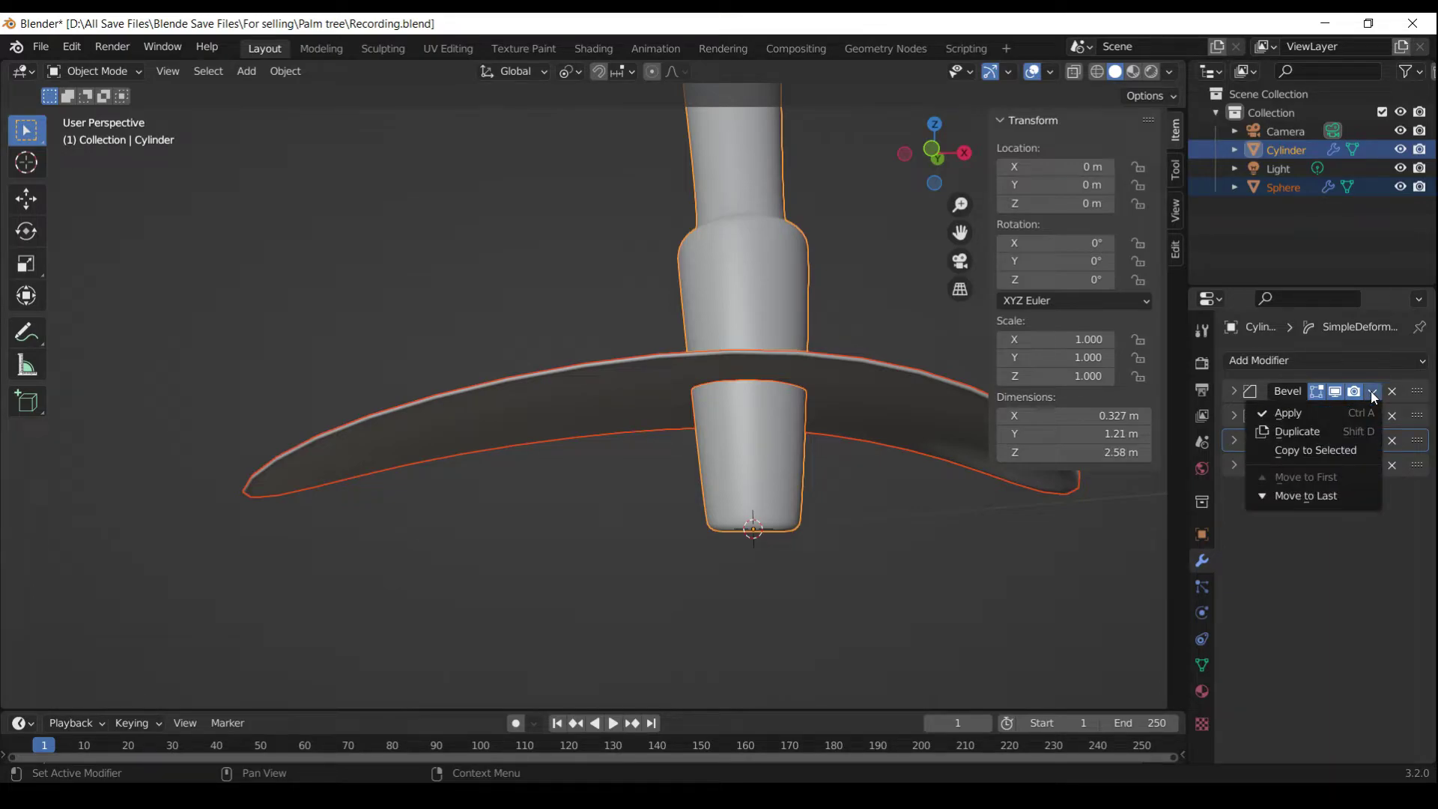
pyautogui.click(1320, 457)
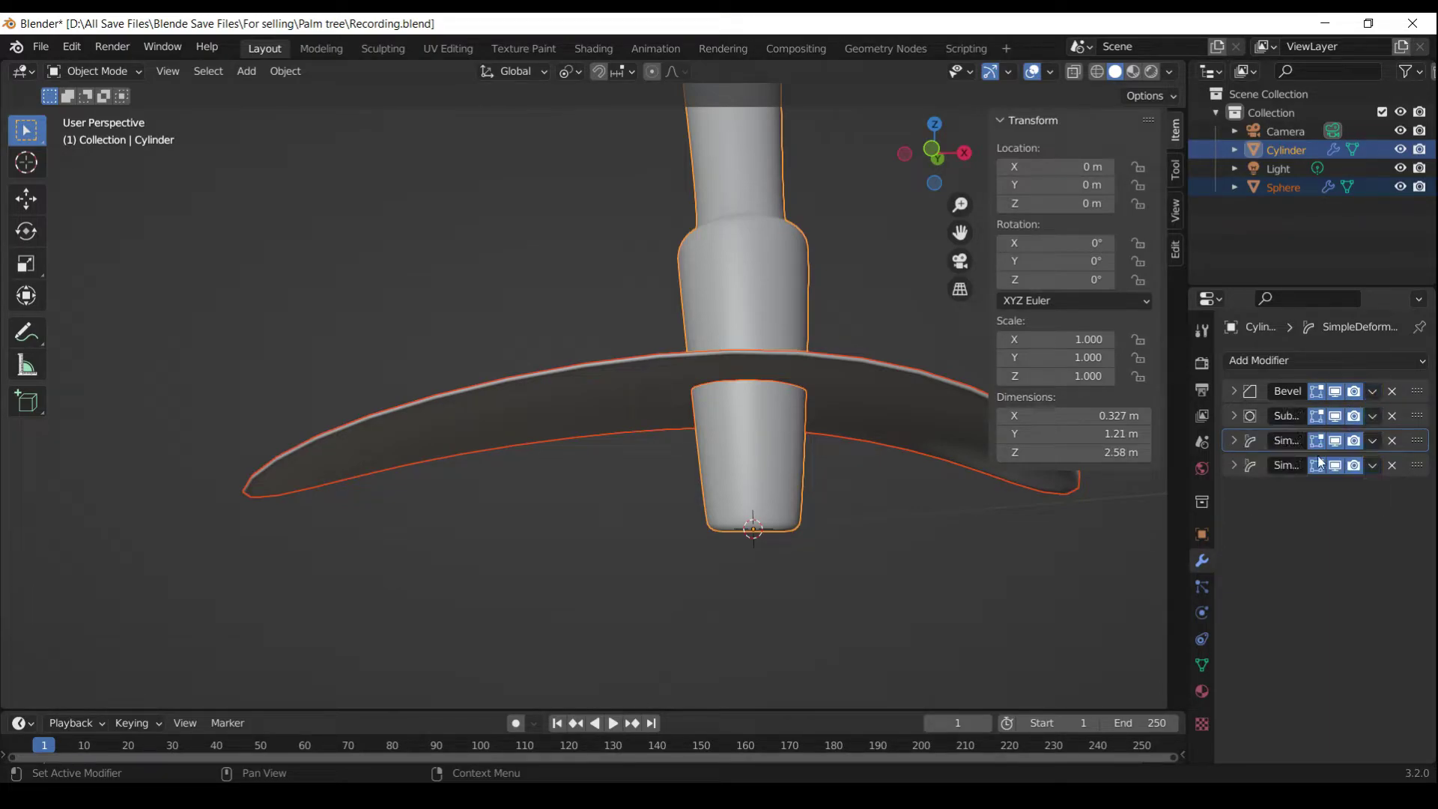
pyautogui.click(859, 551)
pyautogui.click(903, 399)
# Move the leaf's Bevel modifier above its Subdivision modifier in the stack
pyautogui.click(1231, 537)
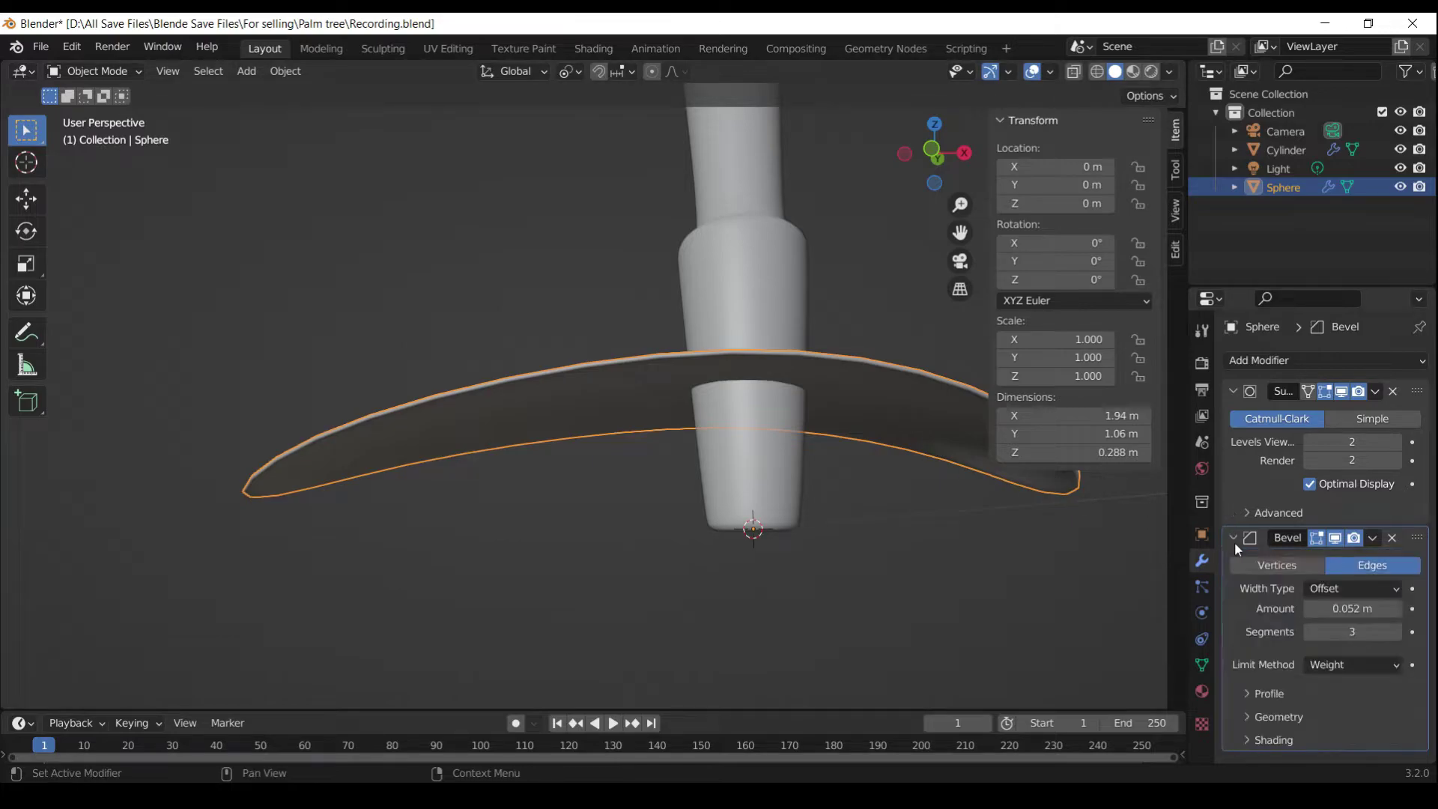
pyautogui.click(1233, 538)
pyautogui.moveTo(1415, 537); pyautogui.dragTo(1393, 380)
pyautogui.click(869, 560)
pyautogui.moveTo(869, 560); pyautogui.dragTo(846, 520, button='middle')
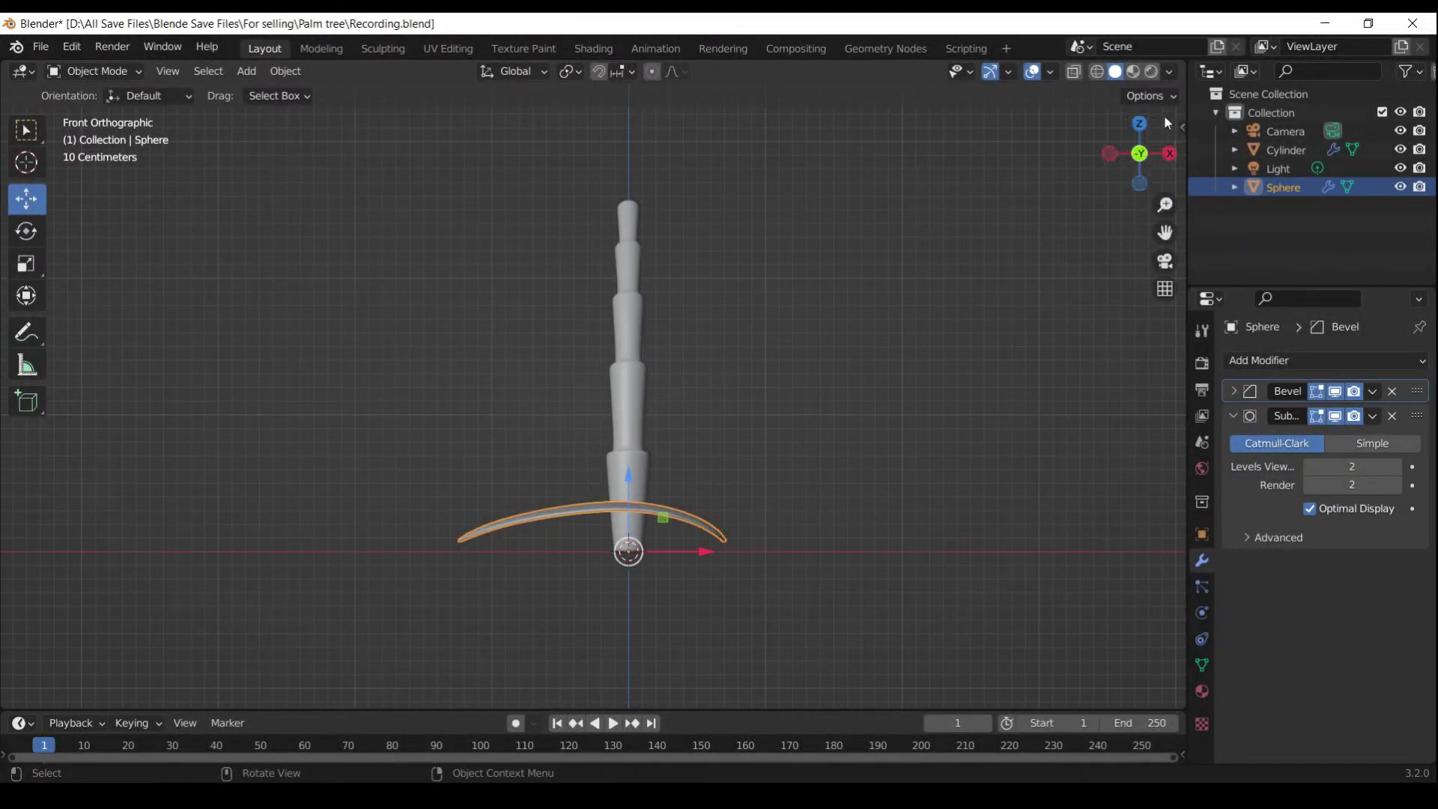
# Move only the leaf's origin about 1.34 m along negative X to the leaf's tip in front view, and save the file
pyautogui.click(1173, 100)
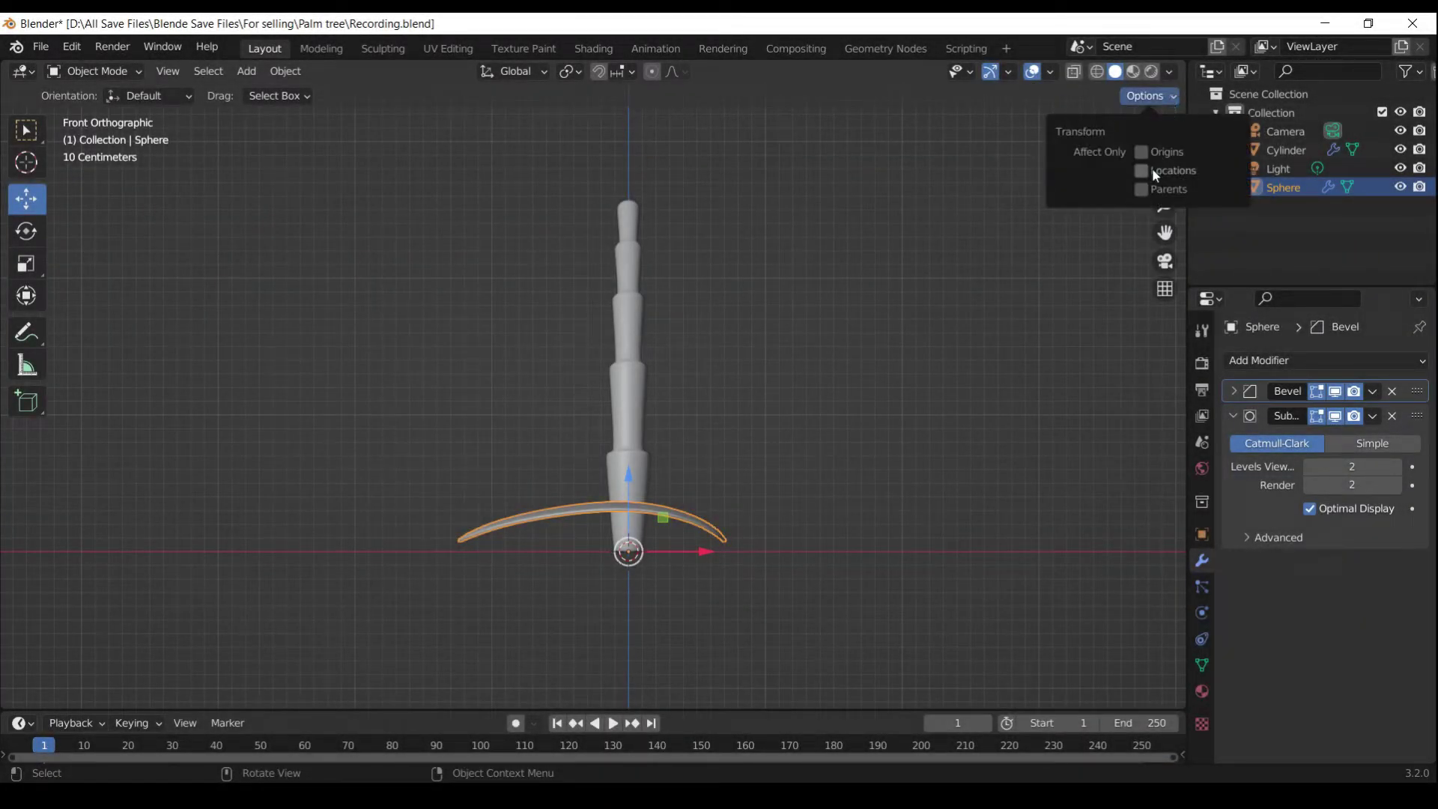
pyautogui.click(1141, 152)
pyautogui.moveTo(704, 560); pyautogui.dragTo(523, 555)
pyautogui.keyDown('shift'); pyautogui.moveTo(721, 629); pyautogui.dragTo(827, 599, button='middle'); pyautogui.keyUp('shift')
pyautogui.click(1175, 95)
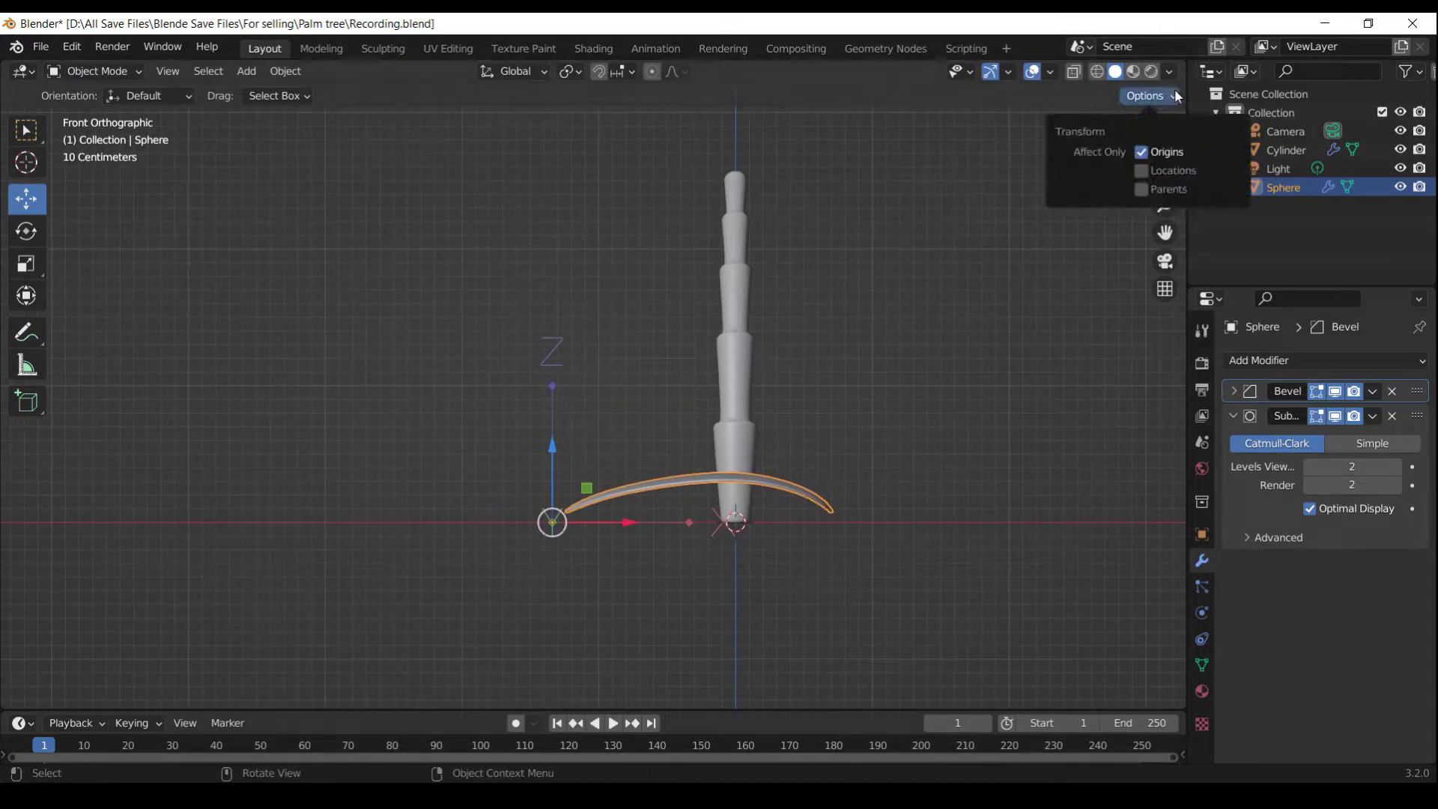
pyautogui.click(973, 476)
pyautogui.hotkey('ctrl', 's')
# Add an Array modifier to the leaf with a relative offset X factor of 0, and save the file
pyautogui.moveTo(865, 519); pyautogui.dragTo(761, 491, button='middle')
pyautogui.click(717, 447)
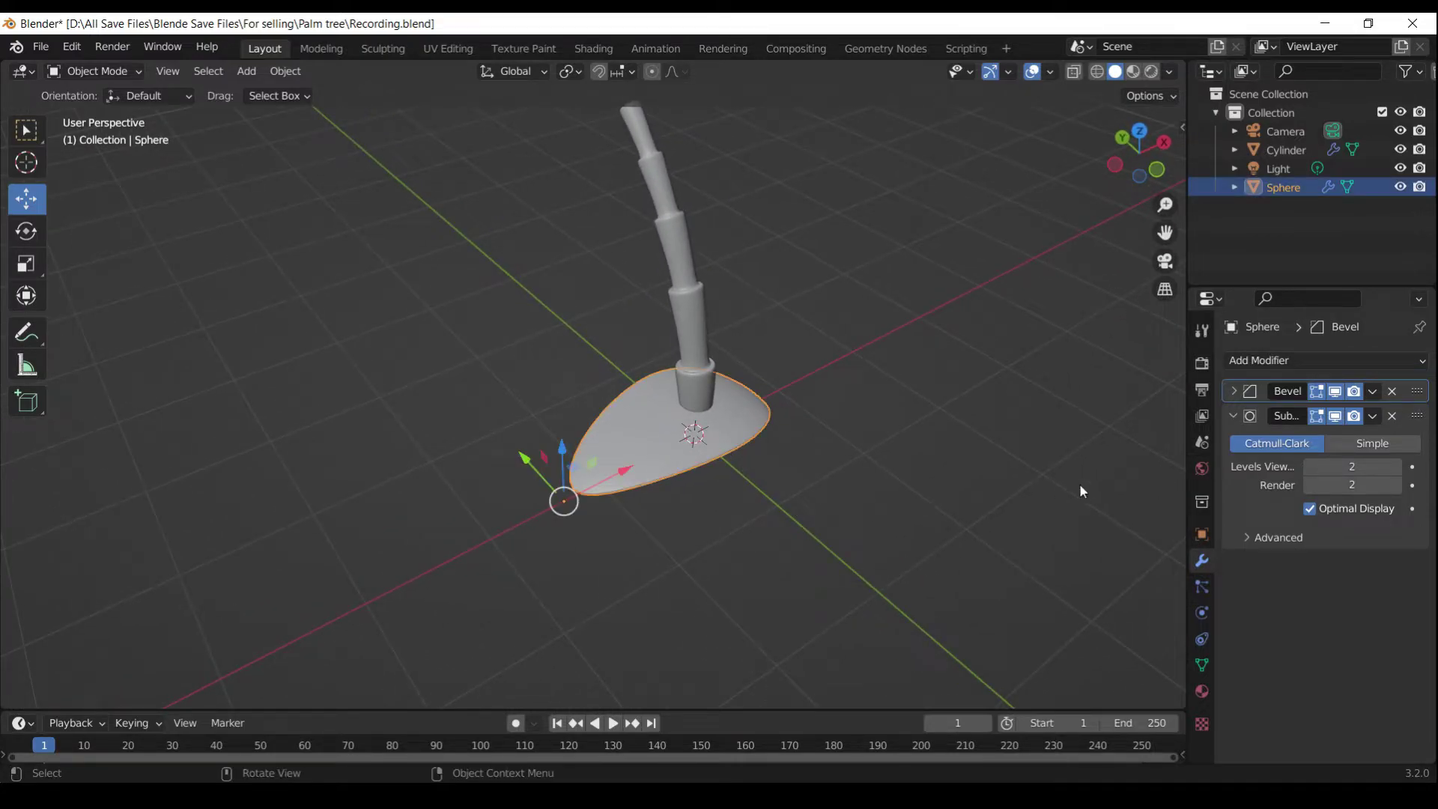
pyautogui.click(1234, 418)
pyautogui.click(1289, 361)
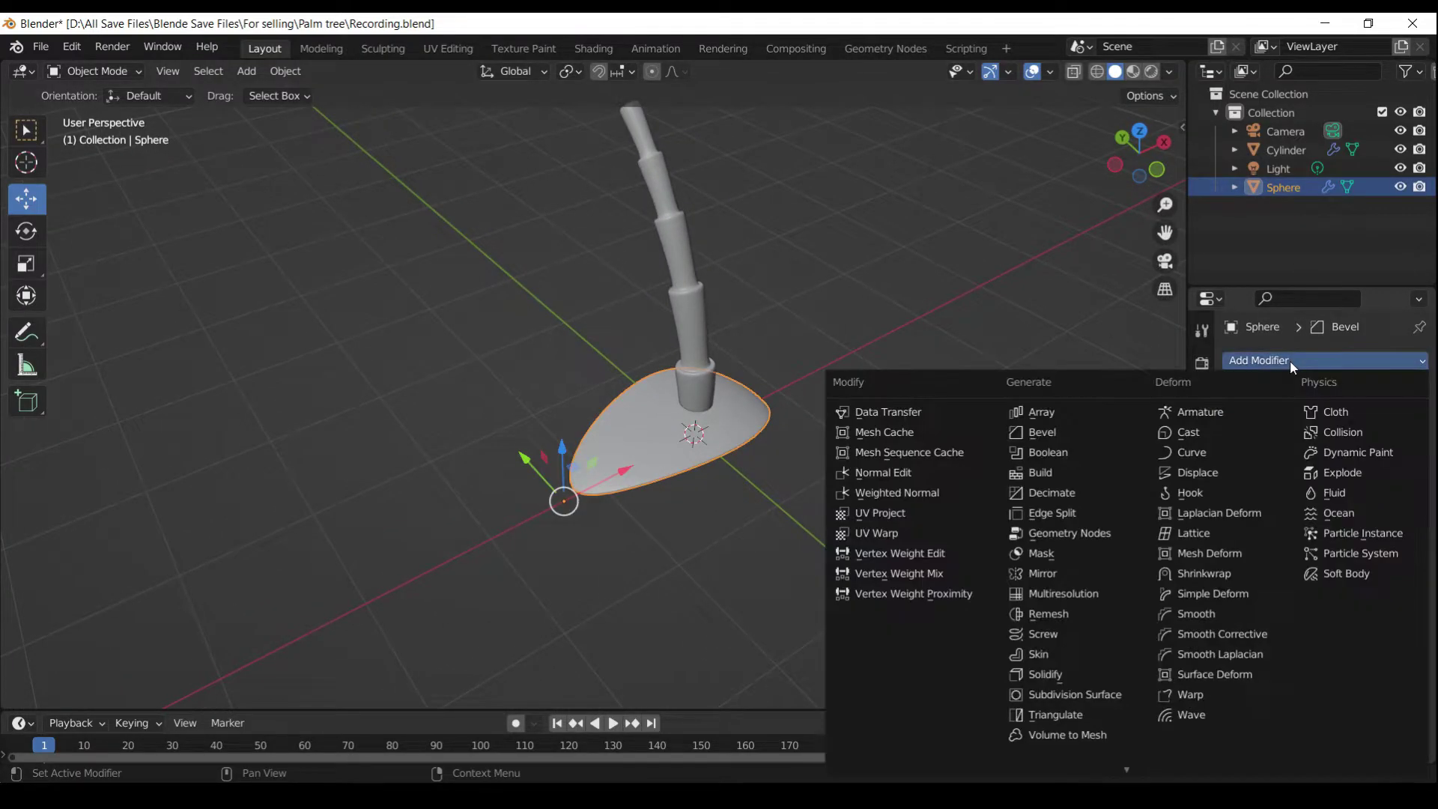
pyautogui.click(1063, 409)
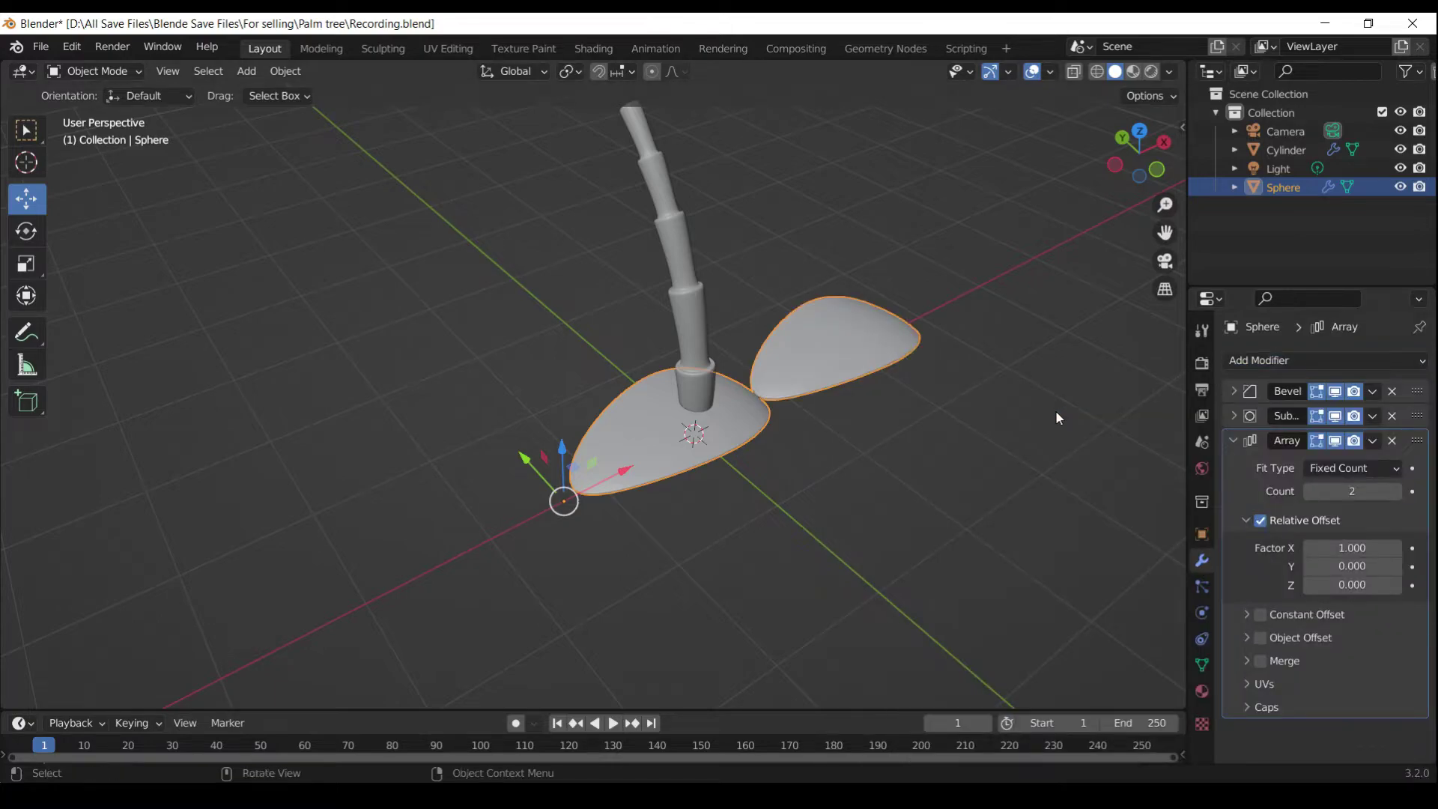
pyautogui.click(1369, 548)
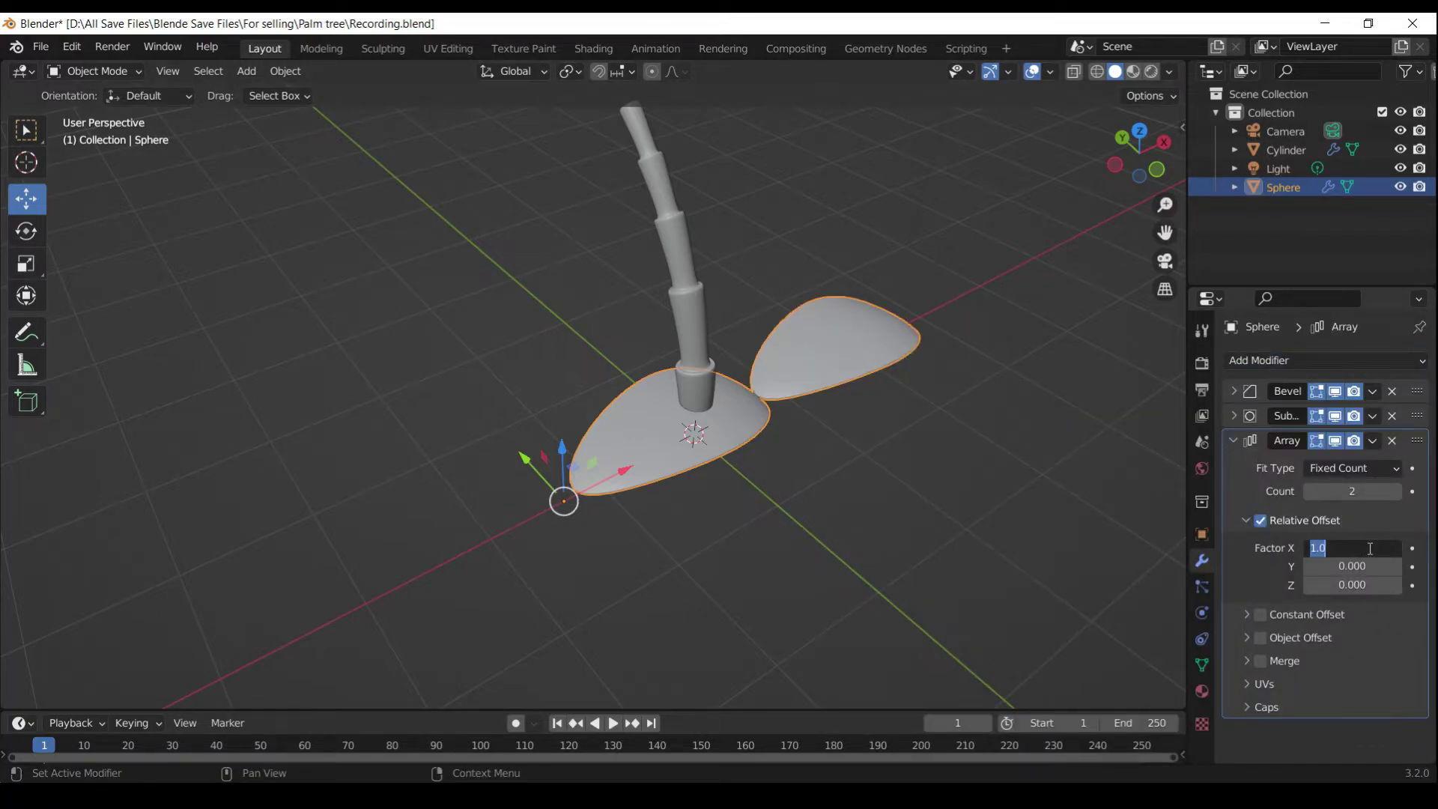
pyautogui.write('0')
pyautogui.press('Return')
pyautogui.hotkey('ctrl', 's')
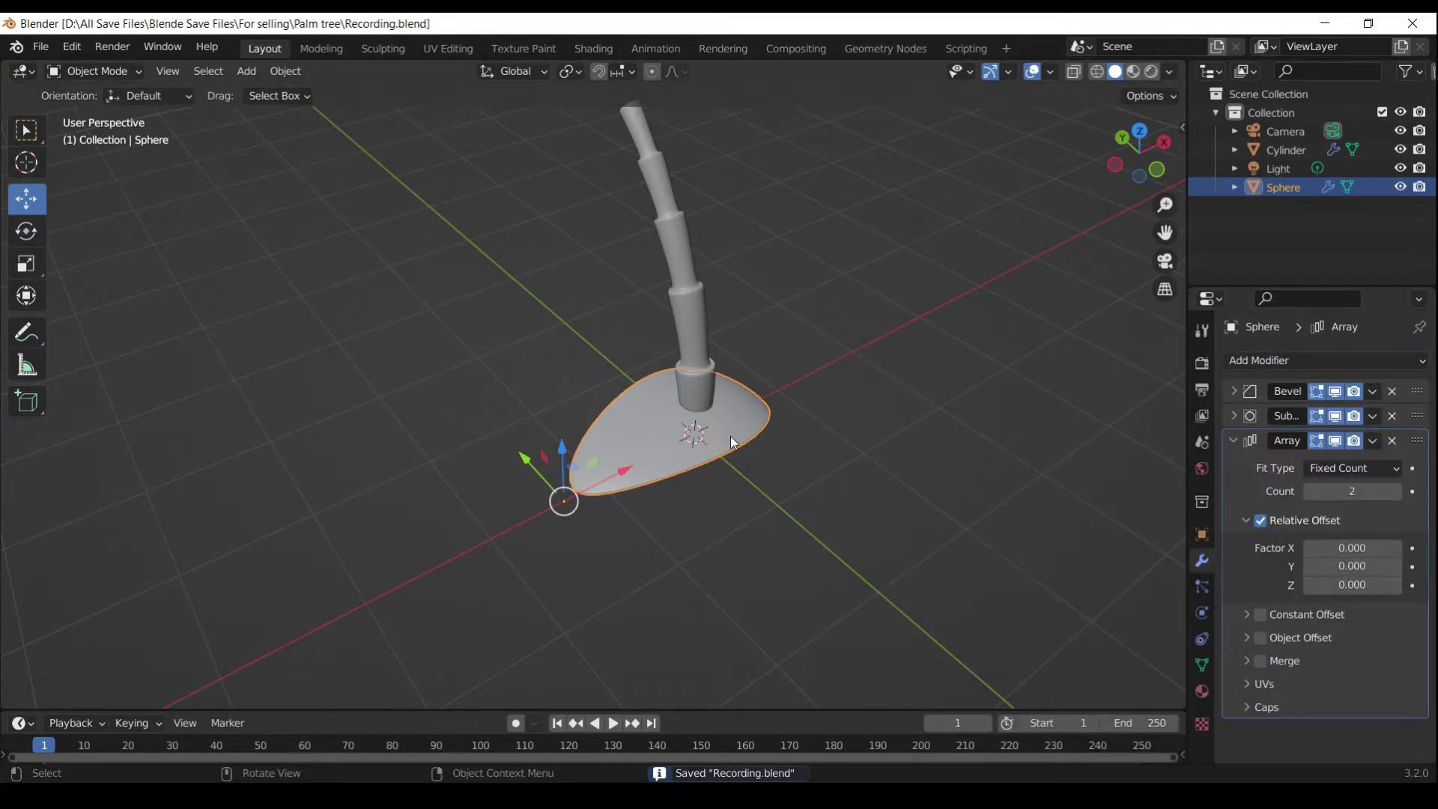
# Snap the 3D cursor to the leaf's origin and add a Plain Axes empty there
pyautogui.hotkey('shift', 's')
pyautogui.click(737, 532)
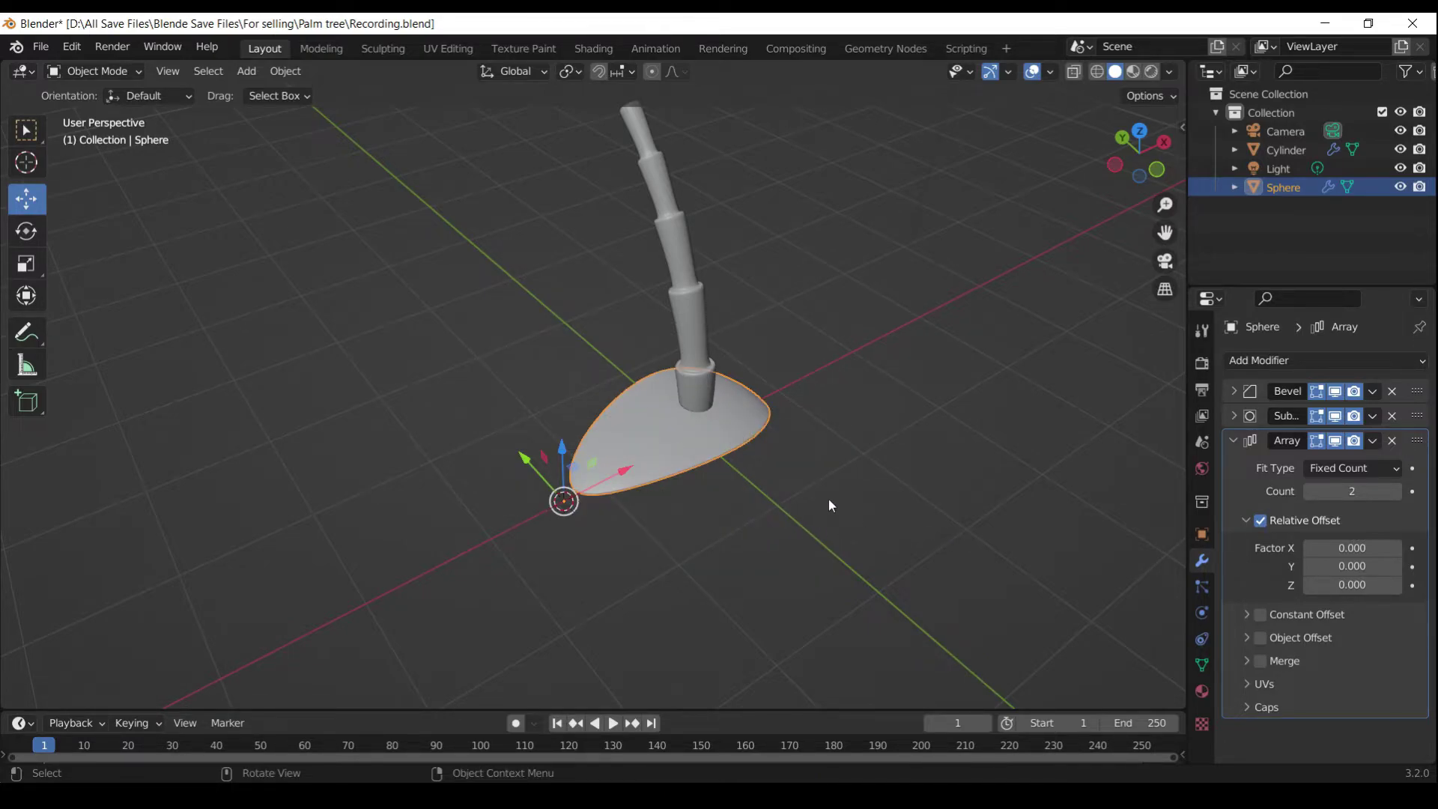
pyautogui.hotkey('shift', 'a')
pyautogui.moveTo(771, 588)
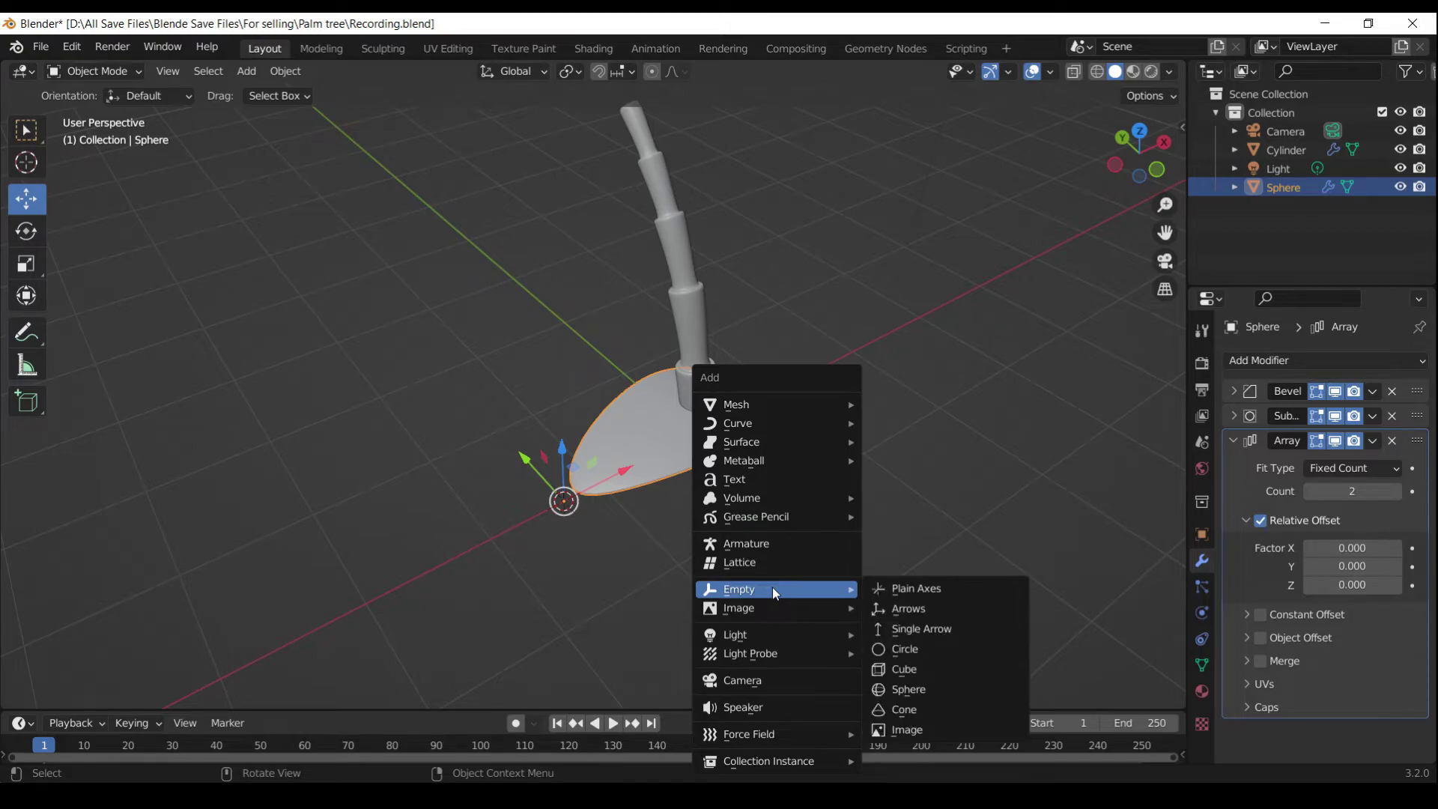
pyautogui.click(912, 590)
pyautogui.moveTo(911, 592); pyautogui.dragTo(749, 465, button='middle')
# Enable Object Offset in the leaf's array with the Empty as its object, and raise the count to 5
pyautogui.click(749, 464)
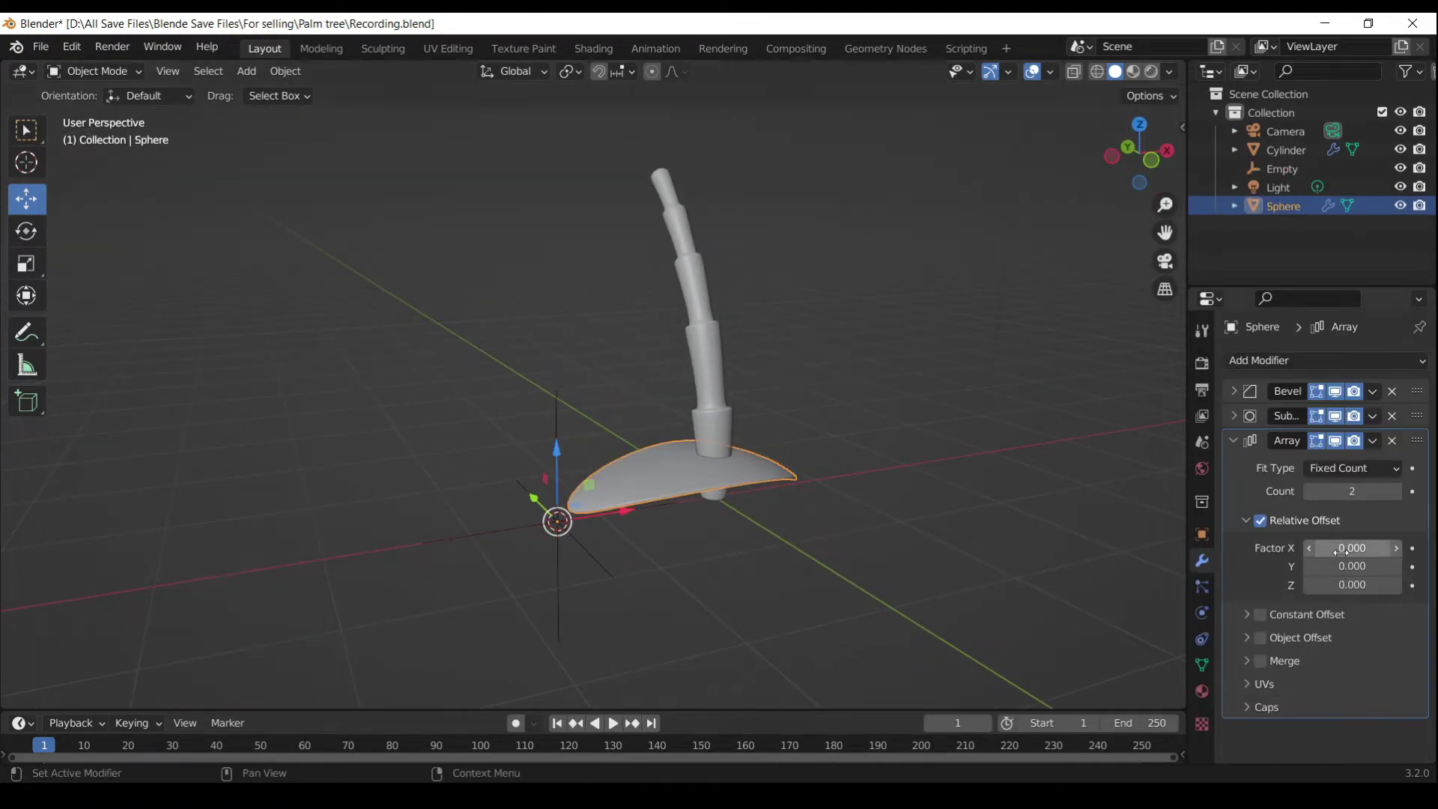
pyautogui.click(1258, 639)
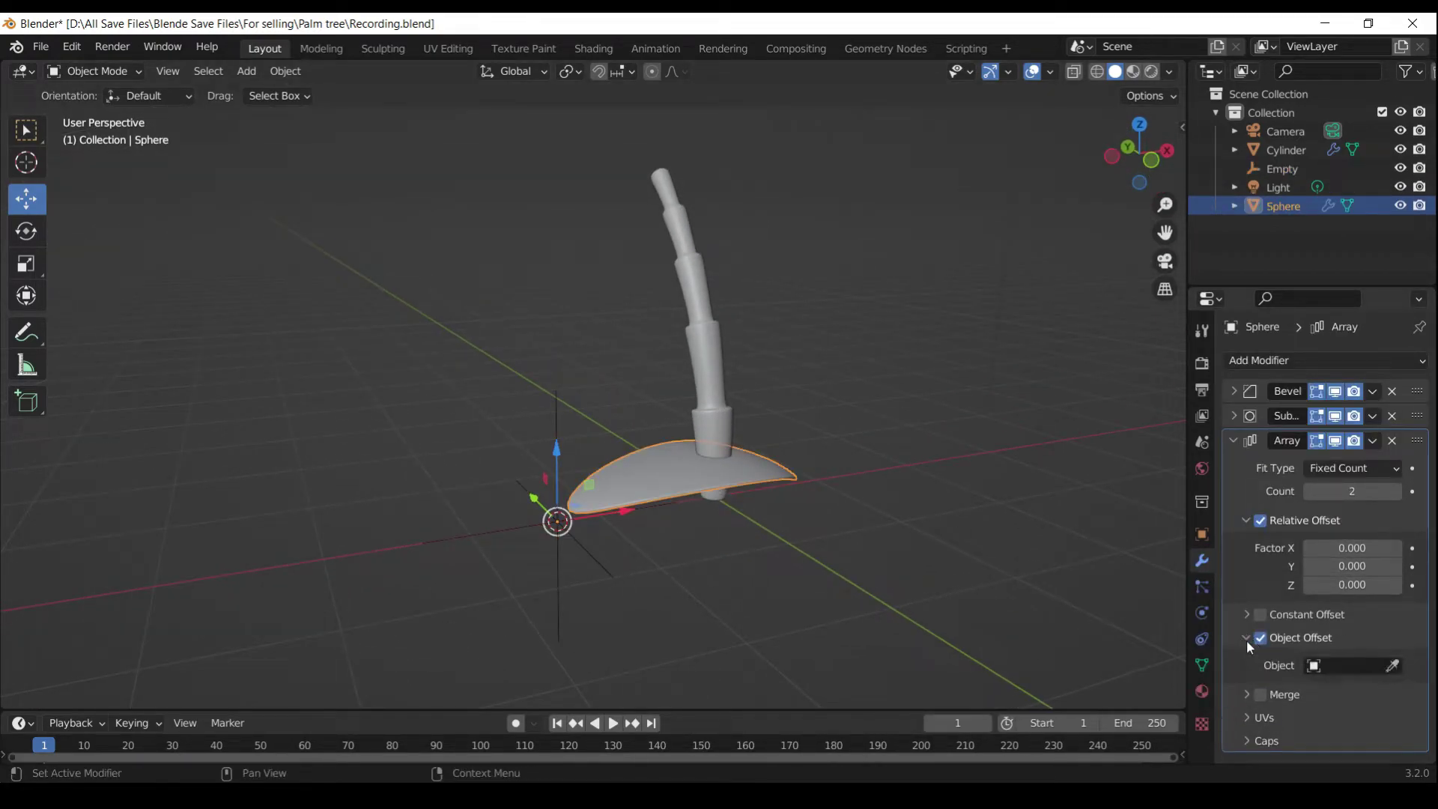
pyautogui.click(1391, 666)
pyautogui.click(554, 604)
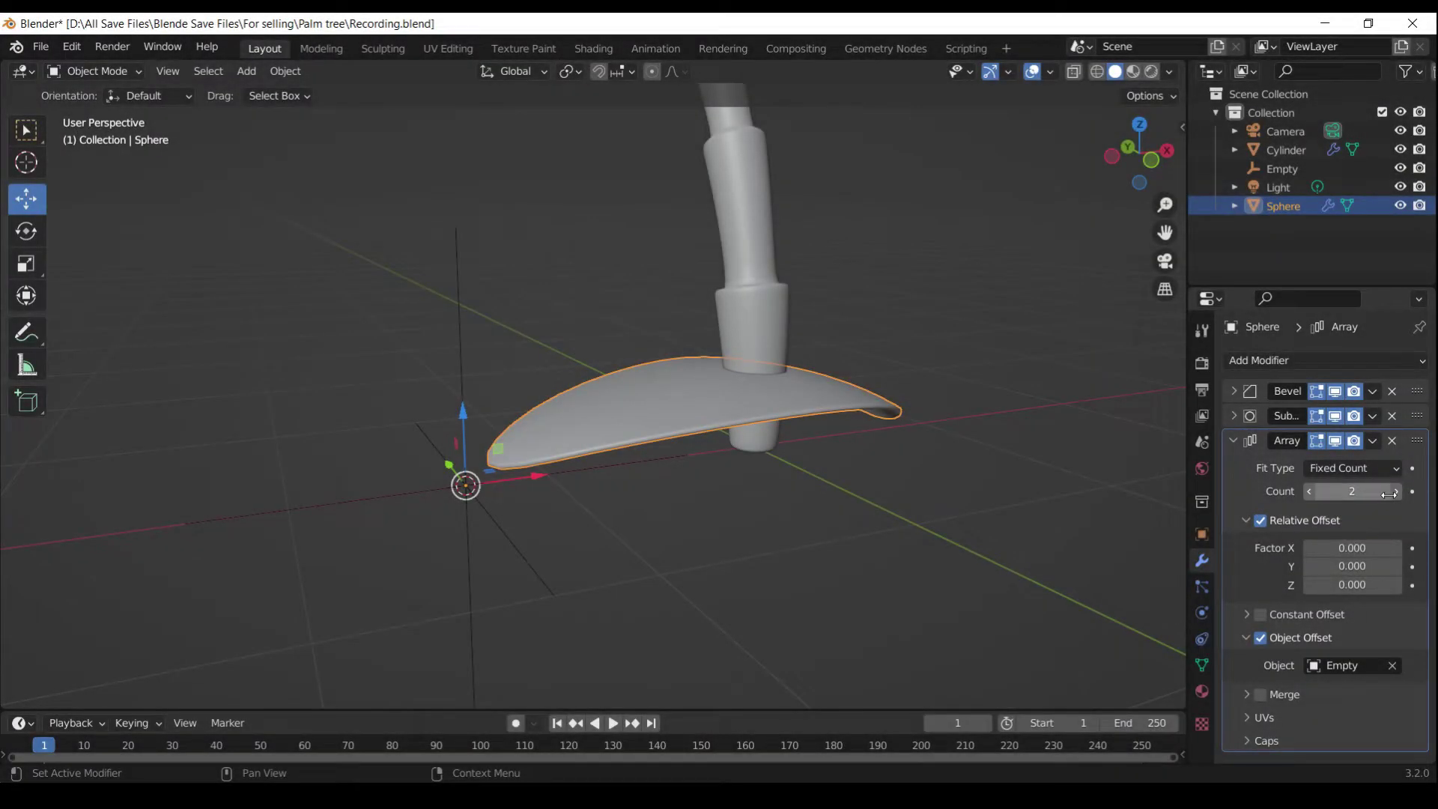
pyautogui.click(1393, 491)
pyautogui.click(1392, 491)
pyautogui.click(1392, 492)
# Rotate the Empty 69.3° about the global Z axis to fan the leaf copies around it
pyautogui.click(461, 351)
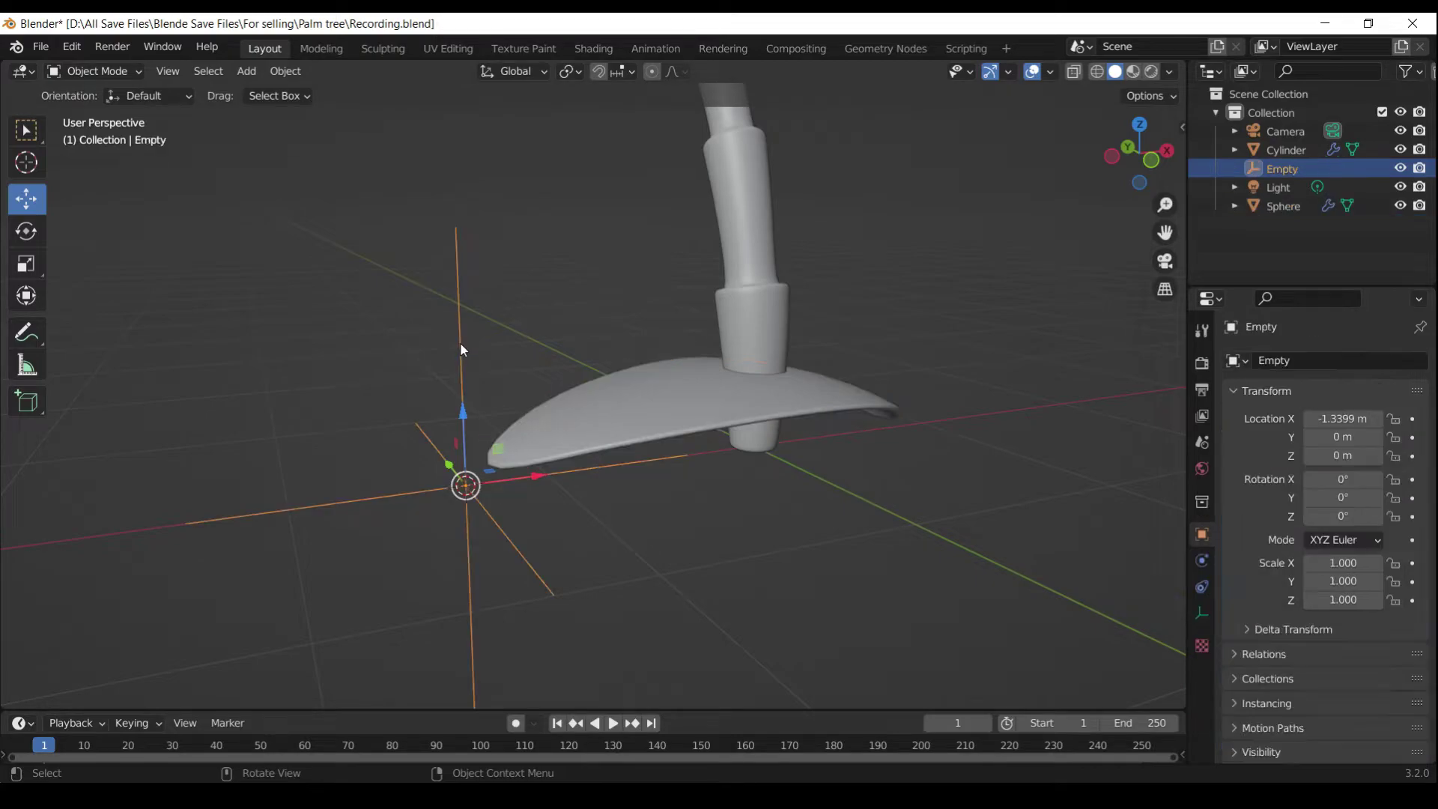
pyautogui.press('r')
pyautogui.press('z')
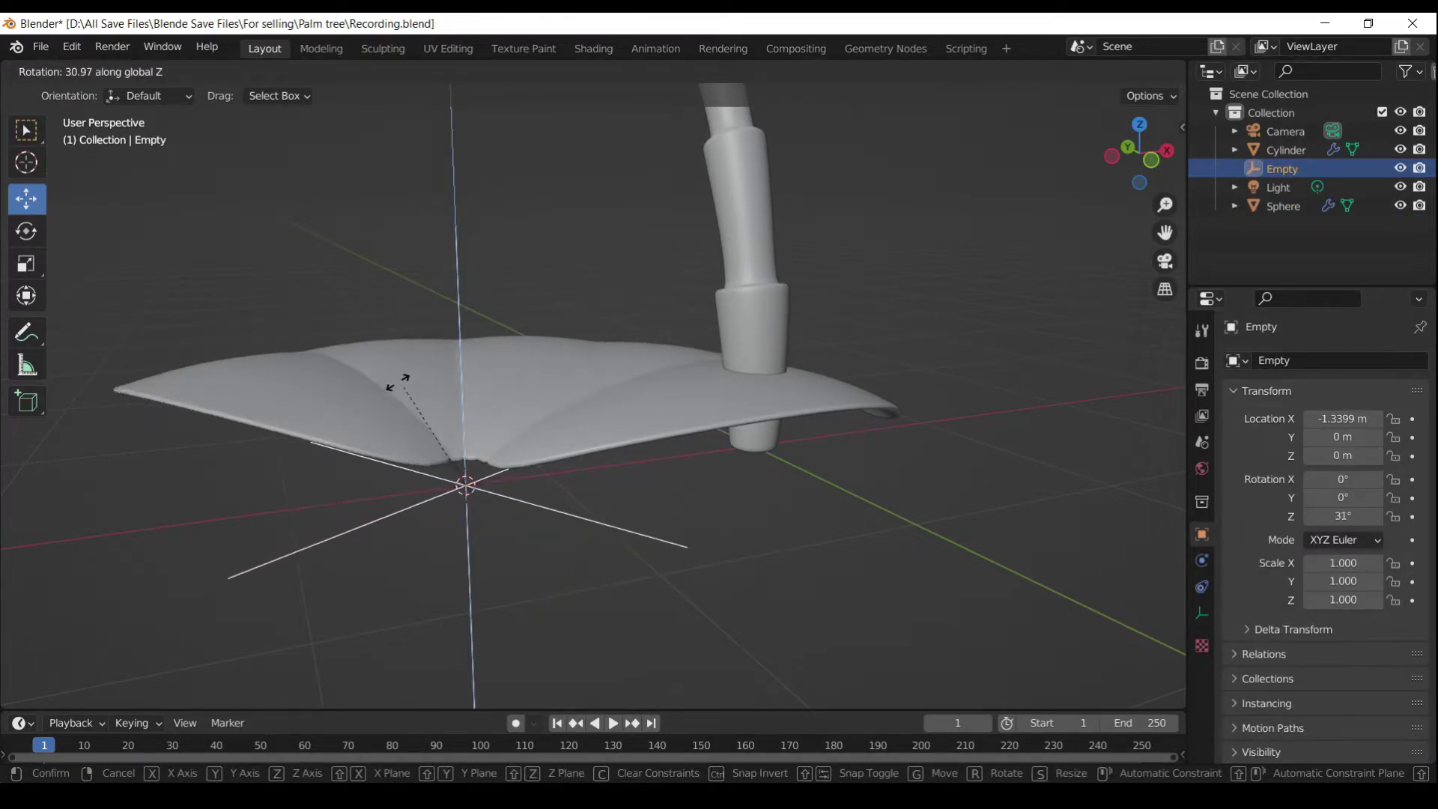
pyautogui.click(271, 393)
pyautogui.moveTo(272, 393); pyautogui.dragTo(566, 463, button='middle')
pyautogui.press('r')
pyautogui.press('z')
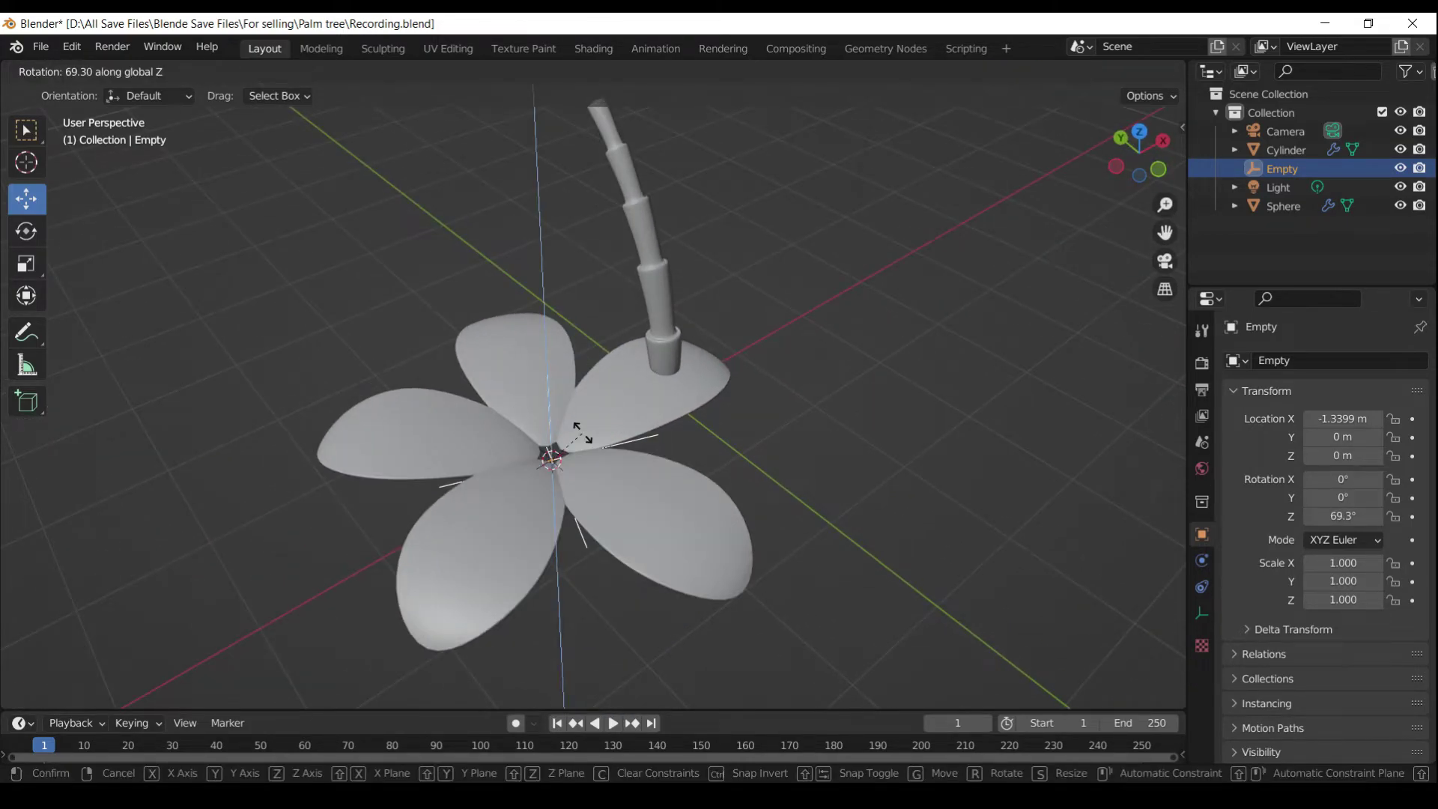
pyautogui.click(582, 433)
# Fine-tune the Empty's rotation about the global Z axis to 72° so the five leaf copies are evenly spaced
pyautogui.press('KP_7')
pyautogui.scroll(4, 578, 430)
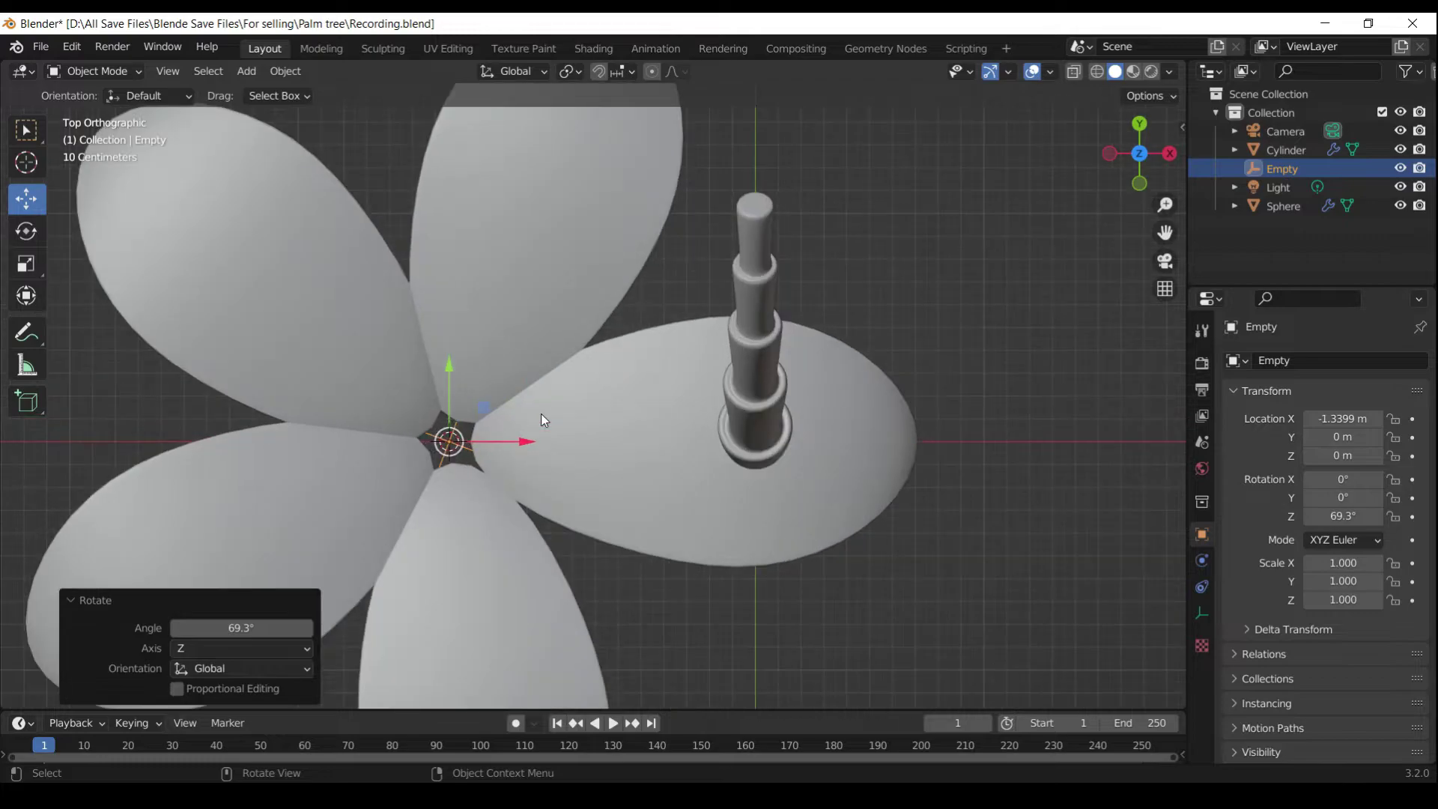
pyautogui.scroll(5, 618, 479)
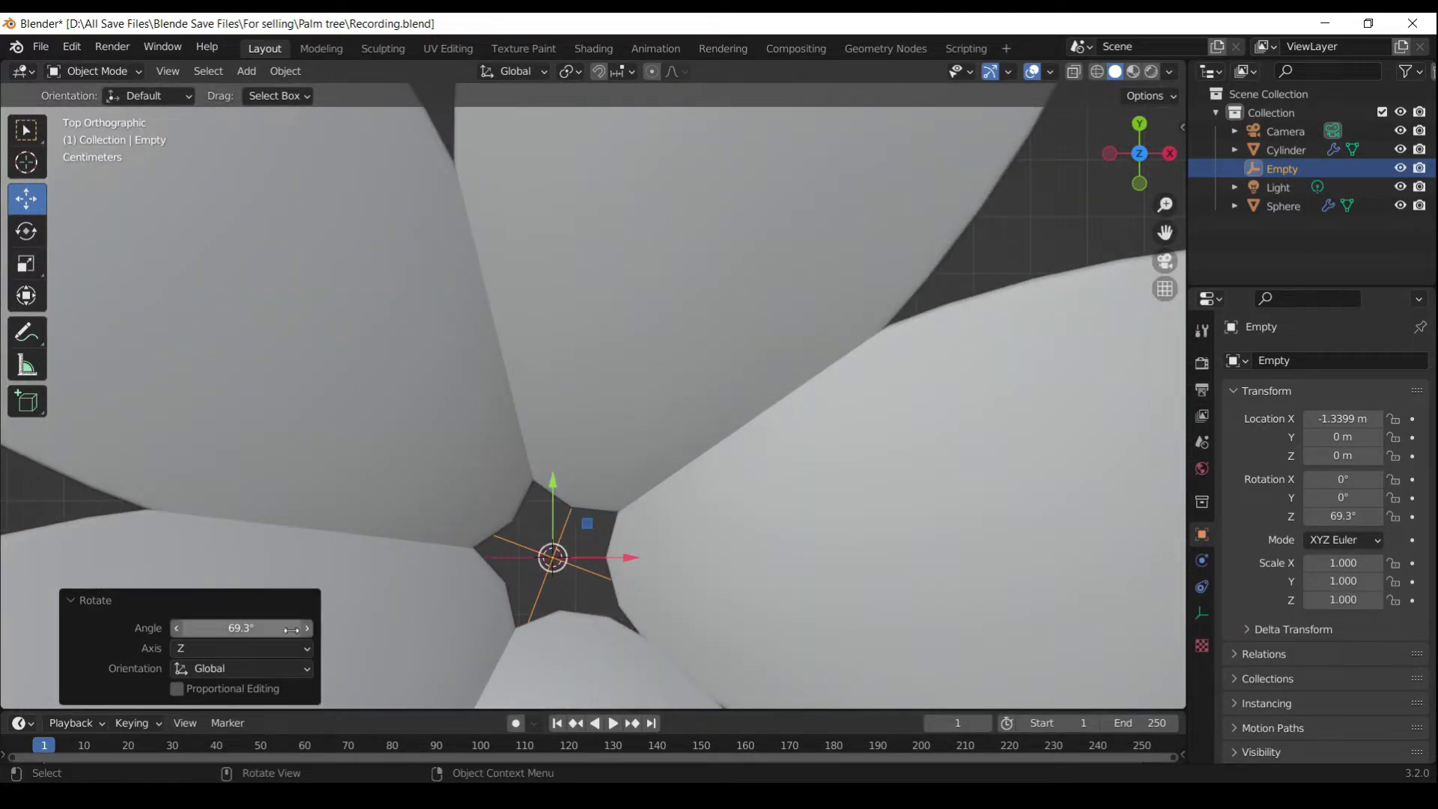
pyautogui.moveTo(306, 640); pyautogui.dragTo(314, 631)
pyautogui.scroll(4, 581, 536)
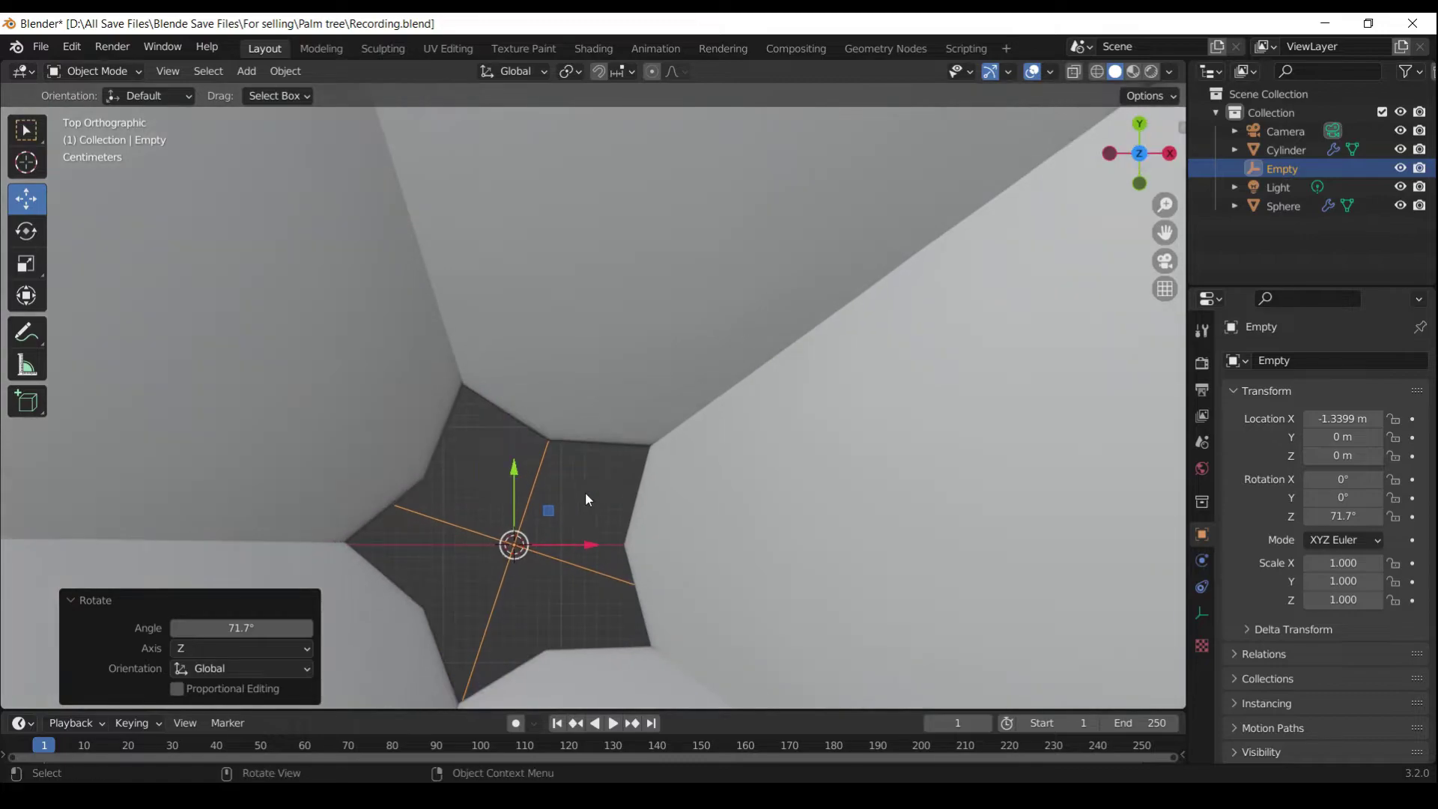
pyautogui.scroll(2, 643, 561)
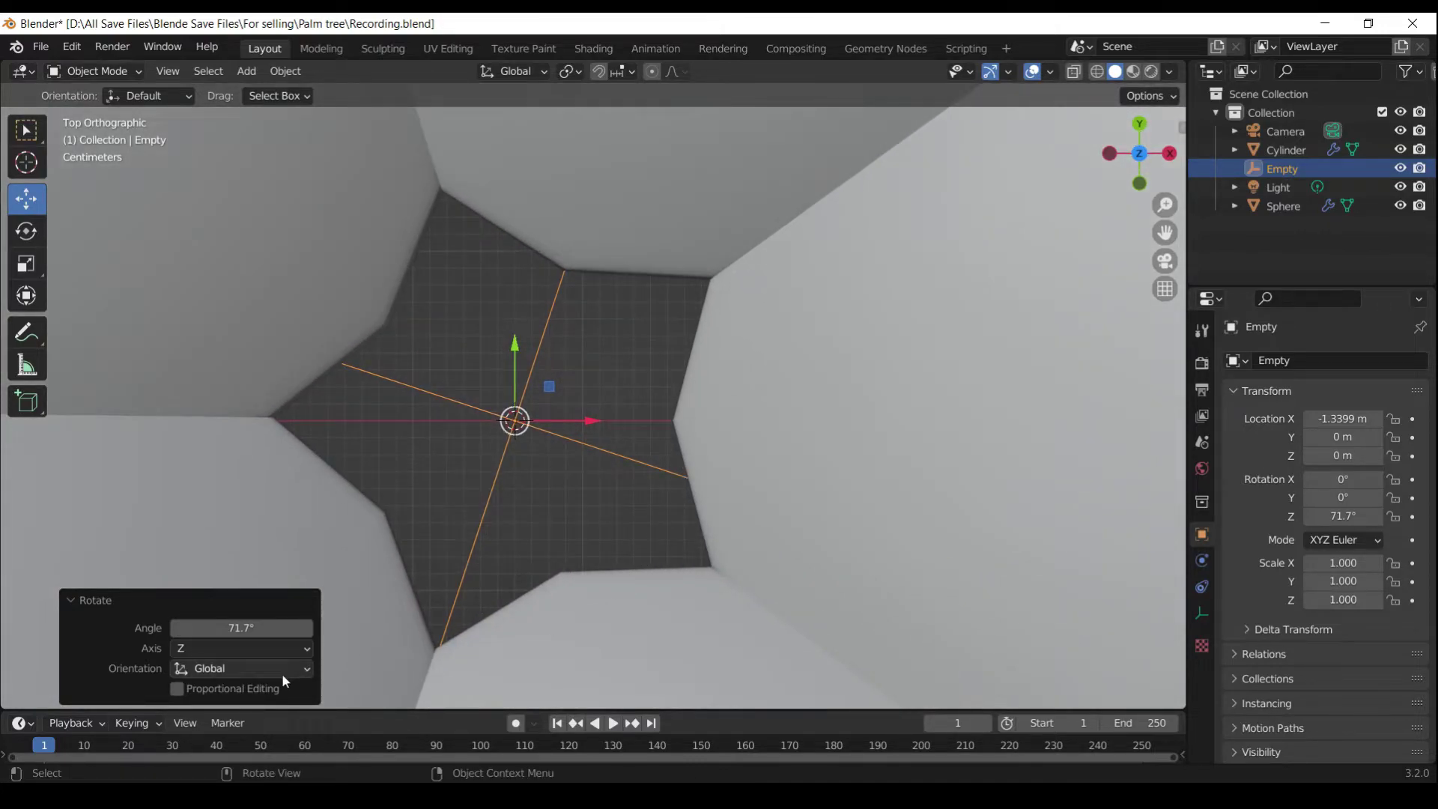
pyautogui.click(311, 628)
pyautogui.click(312, 629)
pyautogui.click(313, 631)
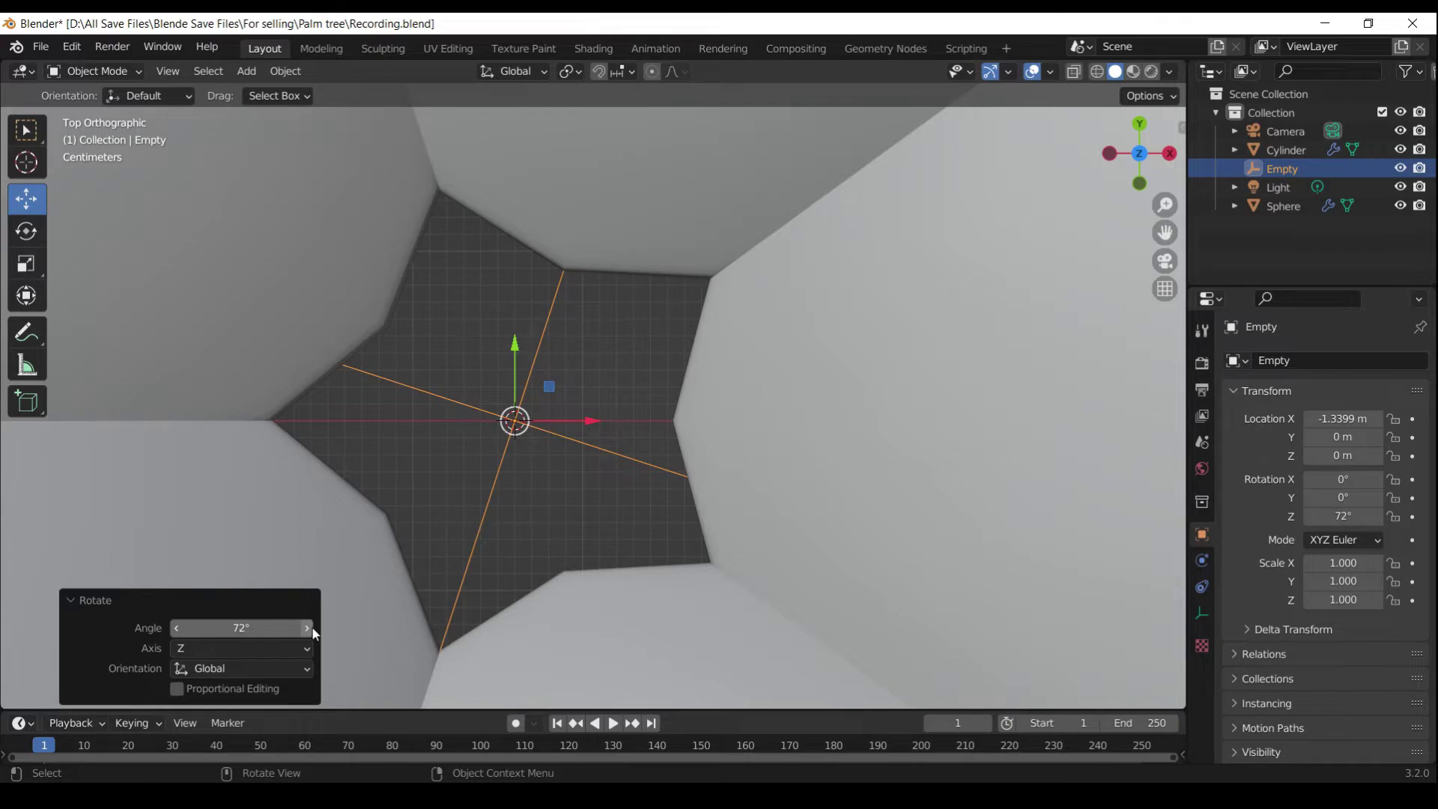
pyautogui.scroll(-8, 497, 488)
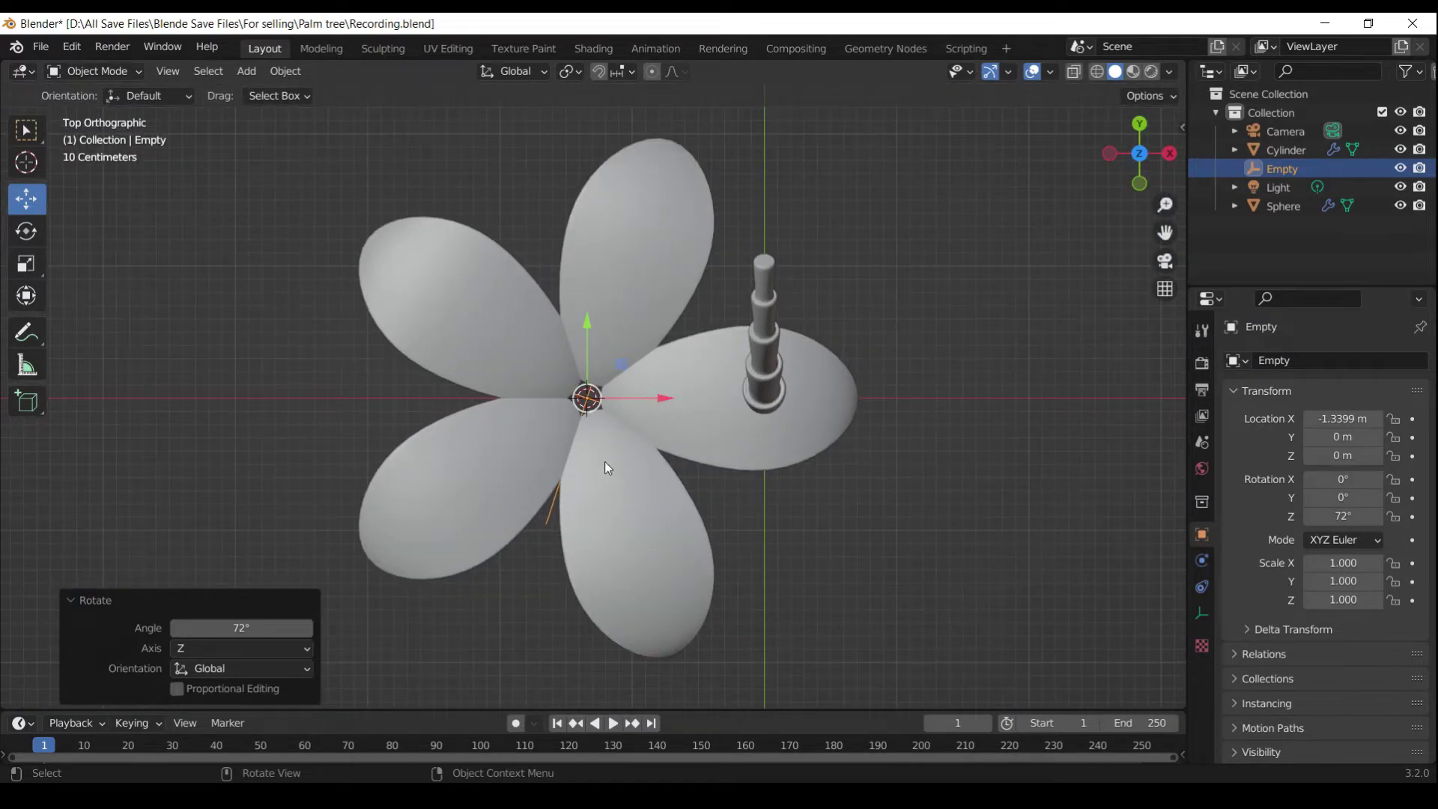
# Move the leaf's mesh about 0.158 m outward along X, away from the crown centre, in Edit Mode
pyautogui.click(607, 468)
pyautogui.press('Tab')
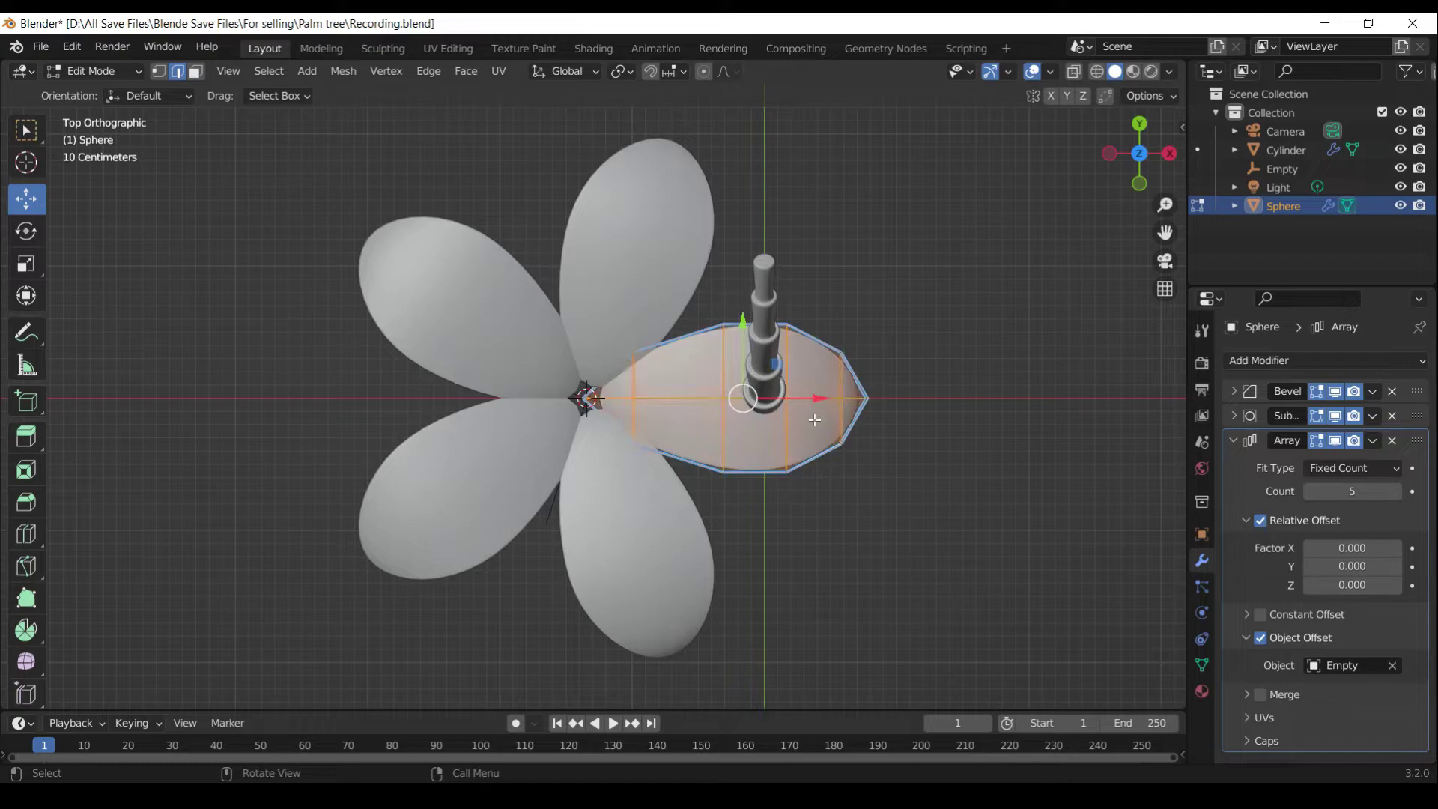
pyautogui.press('g')
pyautogui.click(842, 404)
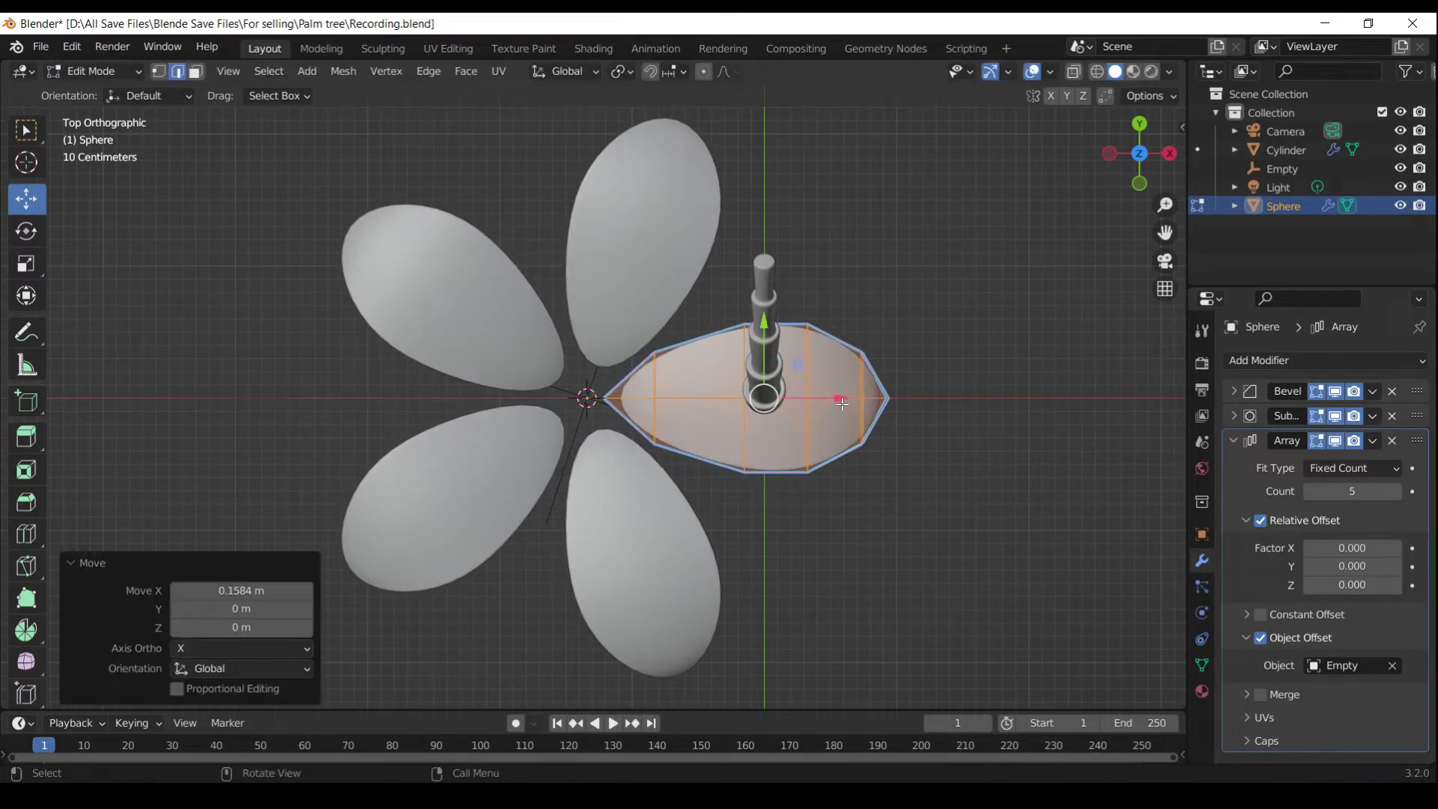
pyautogui.press('Tab')
pyautogui.click(845, 554)
# Parent the Empty to the leaf array and start moving the leaves to test the link
pyautogui.scroll(-3, 728, 610)
pyautogui.moveTo(728, 611); pyautogui.dragTo(725, 376, button='middle')
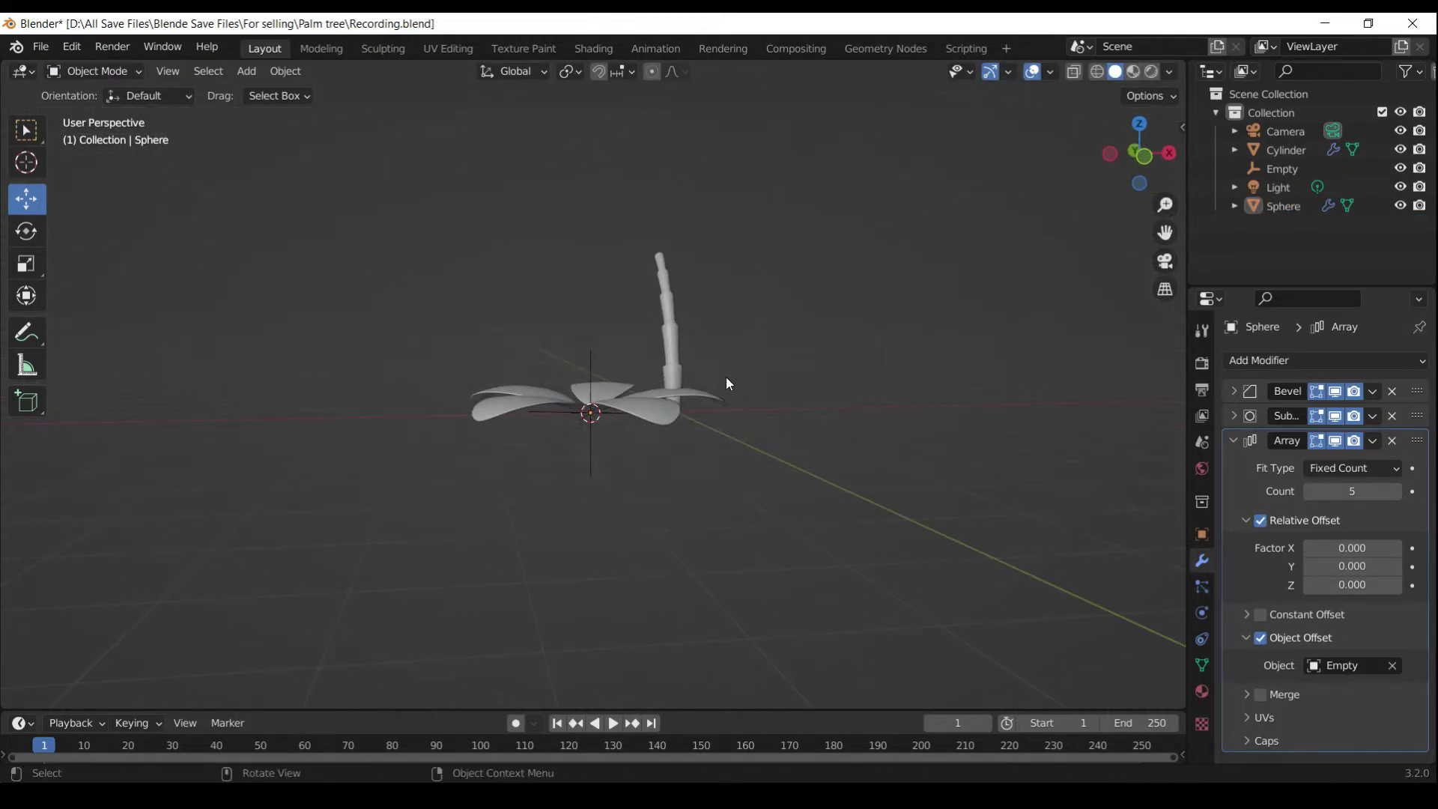
pyautogui.scroll(5, 725, 376)
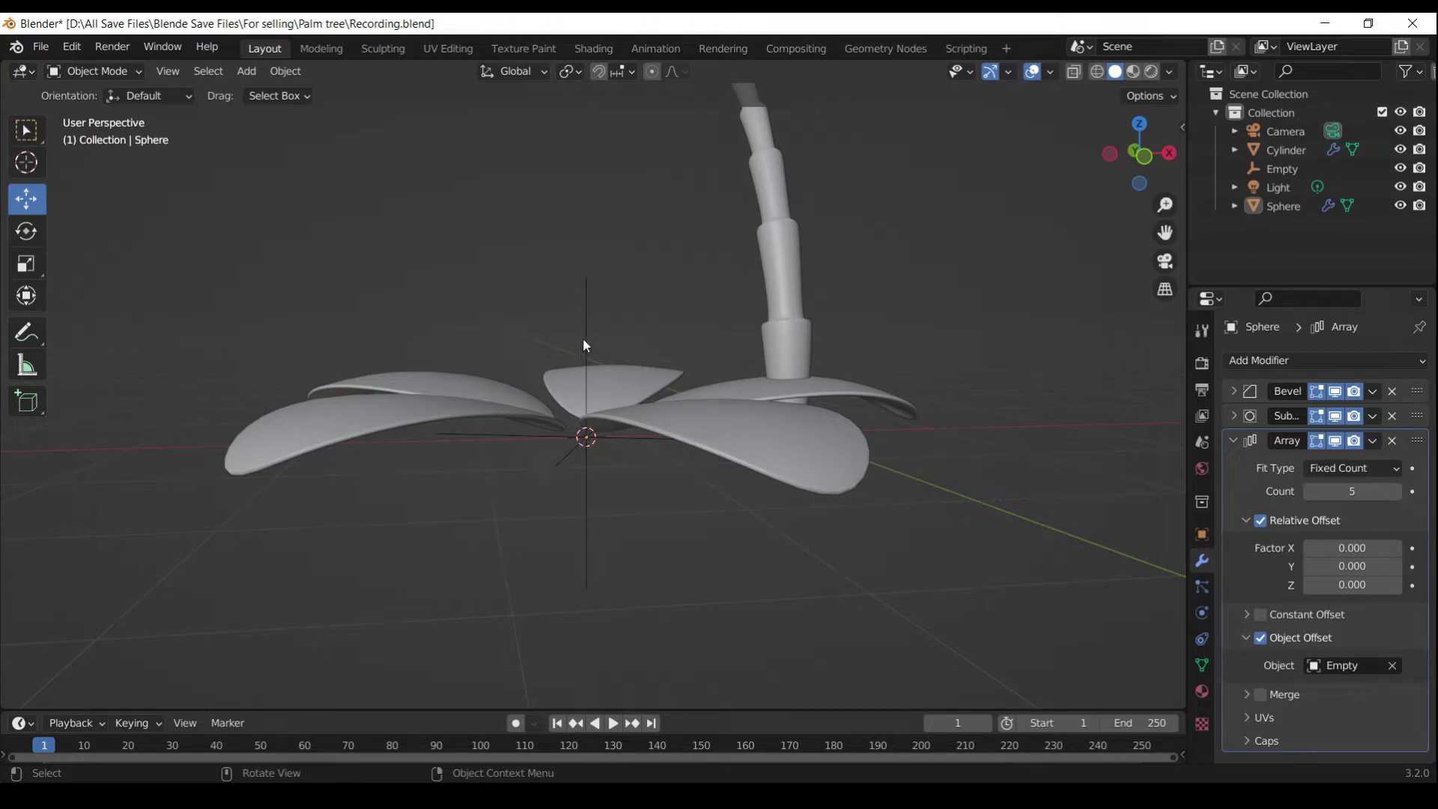
pyautogui.click(585, 308)
pyautogui.keyDown('shift'); pyautogui.click(720, 428); pyautogui.keyUp('shift')
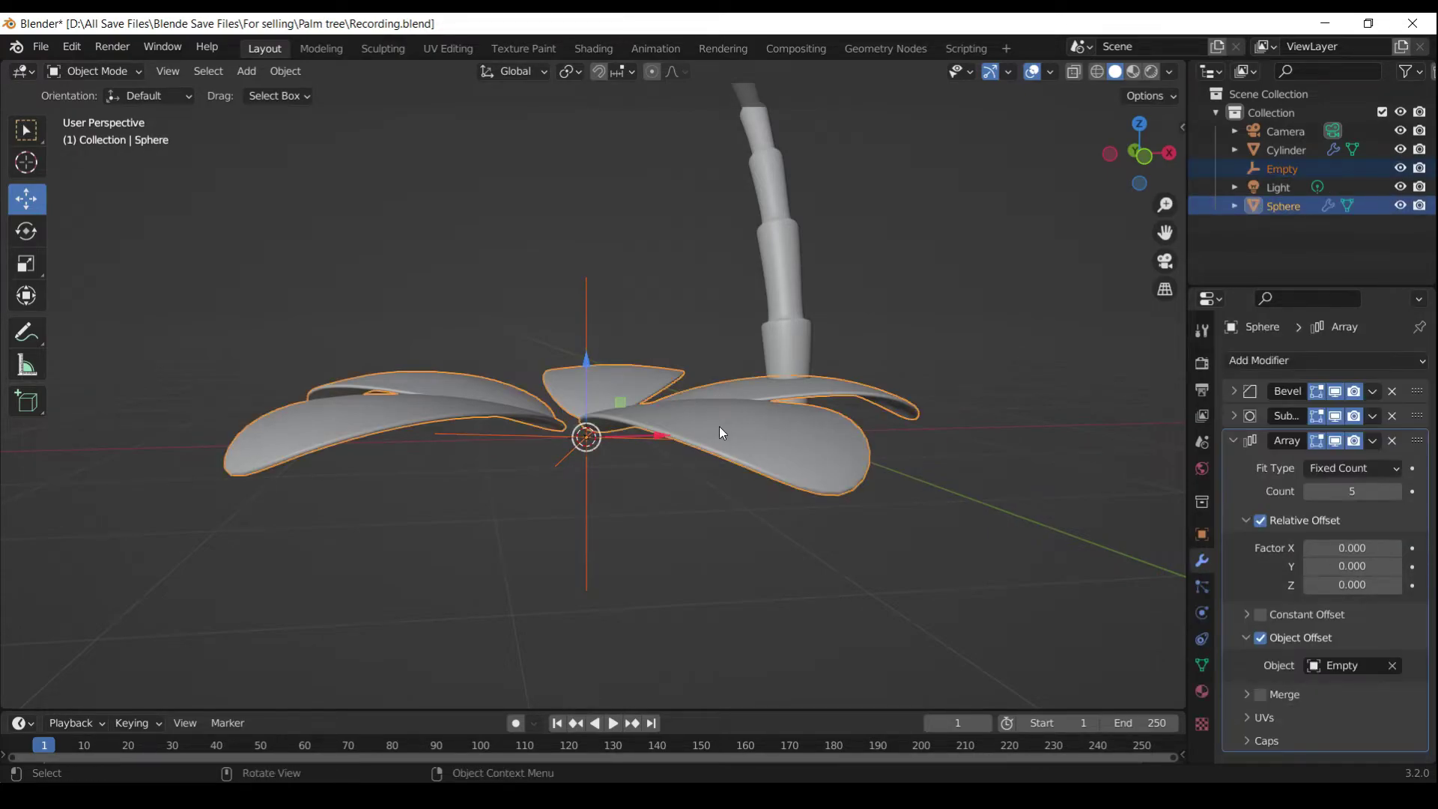
pyautogui.hotkey('ctrl', 'p')
pyautogui.click(718, 425)
pyautogui.click(777, 527)
pyautogui.click(767, 455)
pyautogui.press('g')
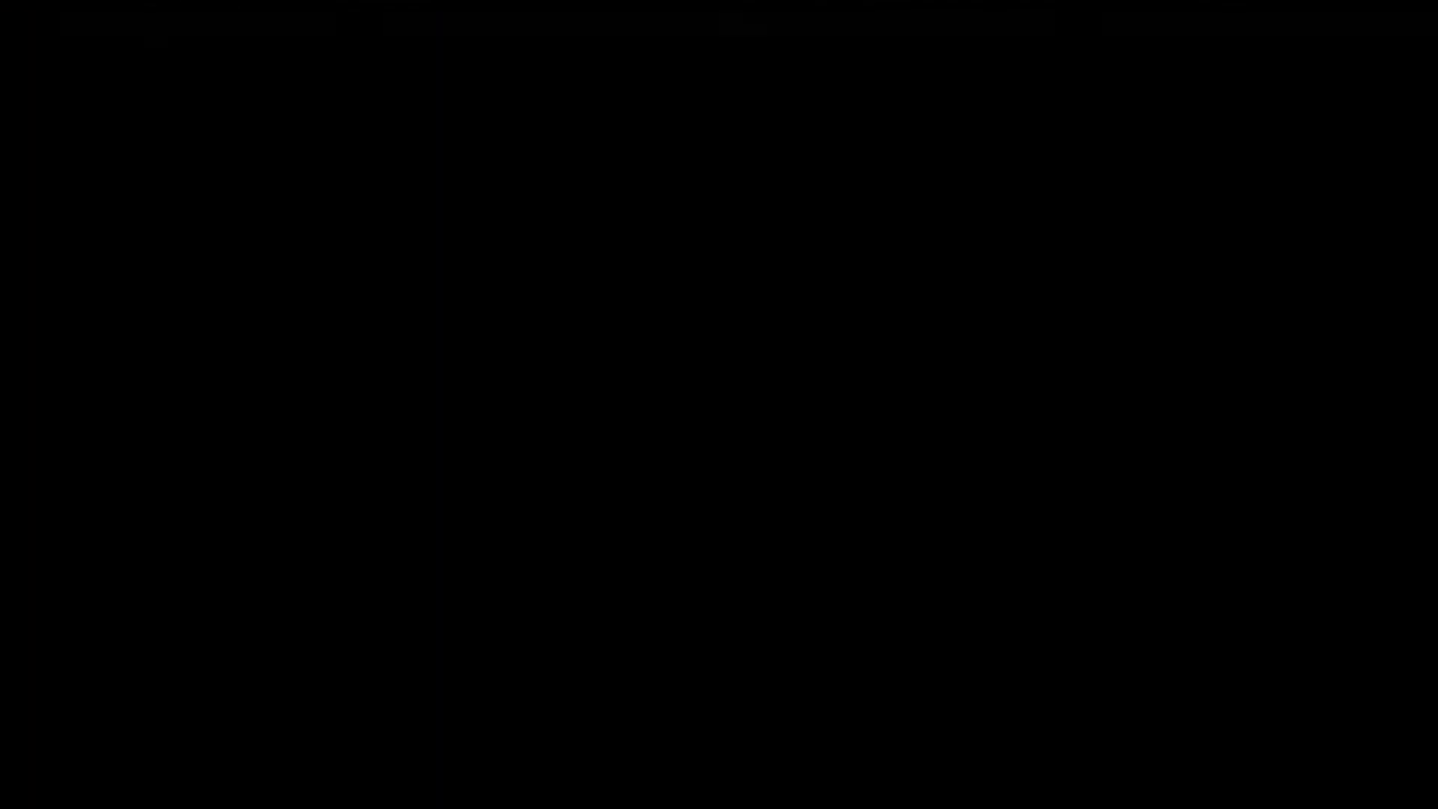
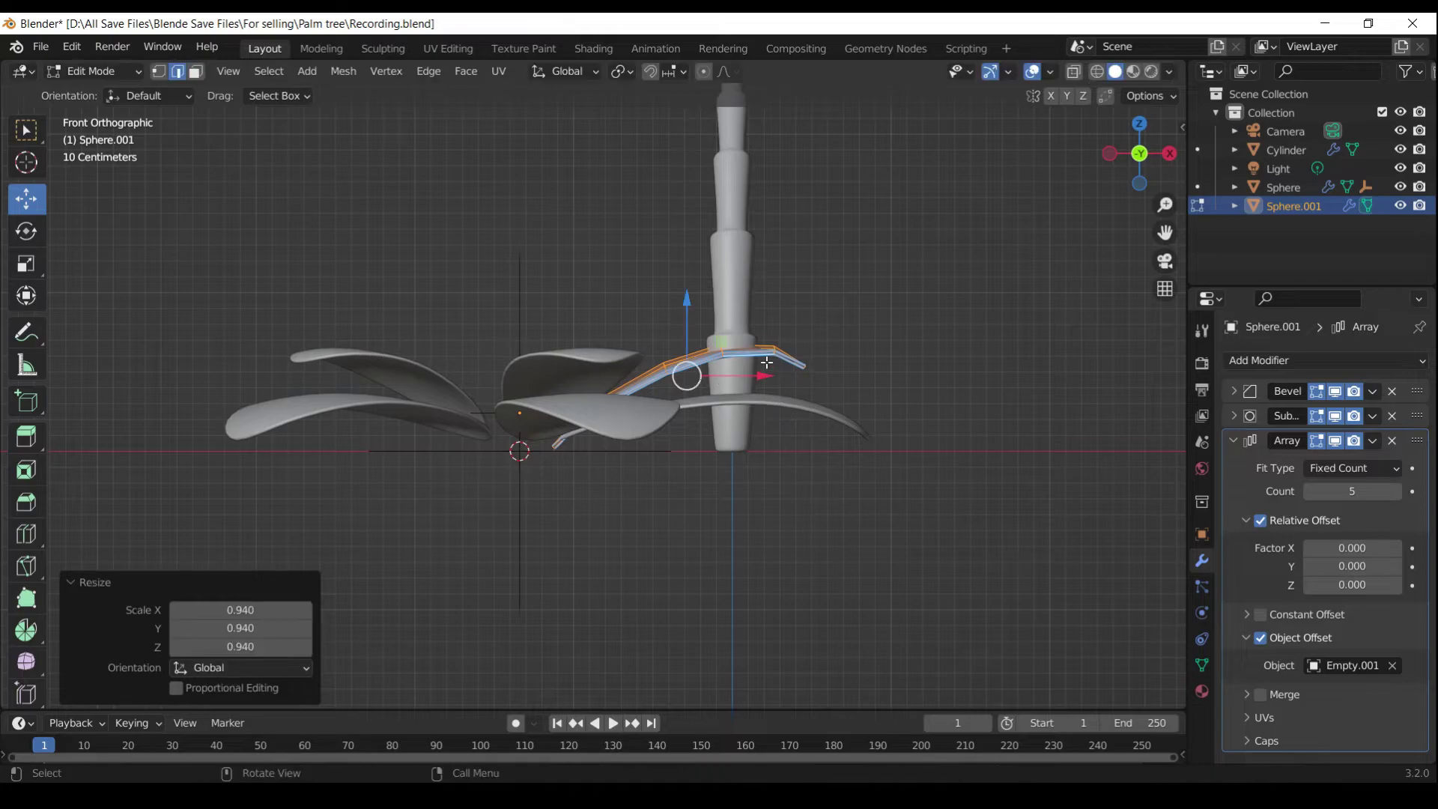
# Shift the smaller upper leaf's mesh slightly along X toward the crown centre and return to Object Mode
pyautogui.moveTo(765, 376); pyautogui.dragTo(747, 380)
pyautogui.moveTo(746, 380); pyautogui.dragTo(636, 214, button='middle')
pyautogui.press('KP_7')
pyautogui.press('Tab')
# Rotate the upper leaf layer together with its empty −33.7° in top view to stagger it over the lower leaves
pyautogui.keyDown('shift'); pyautogui.click(514, 260); pyautogui.keyUp('shift')
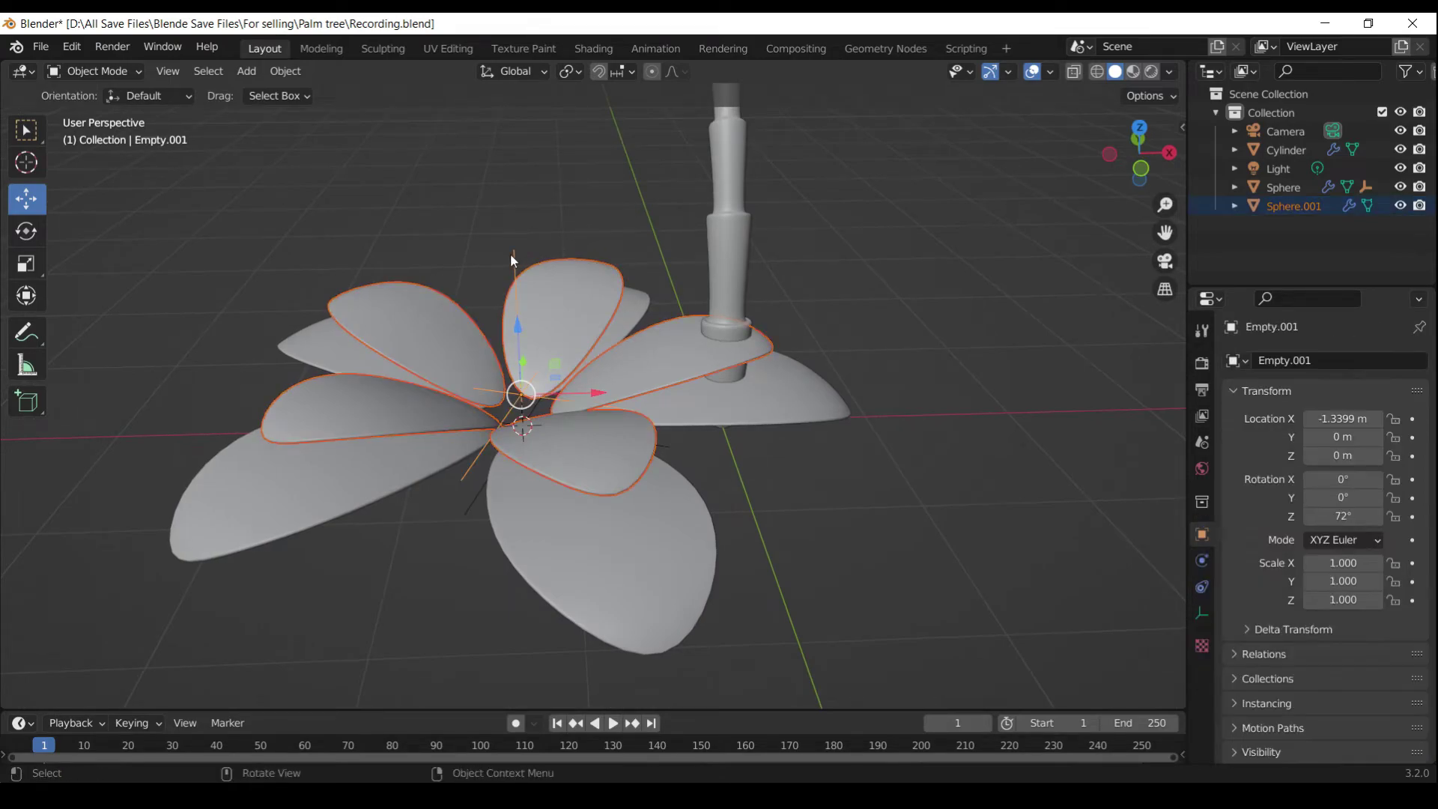
pyautogui.press('KP_7')
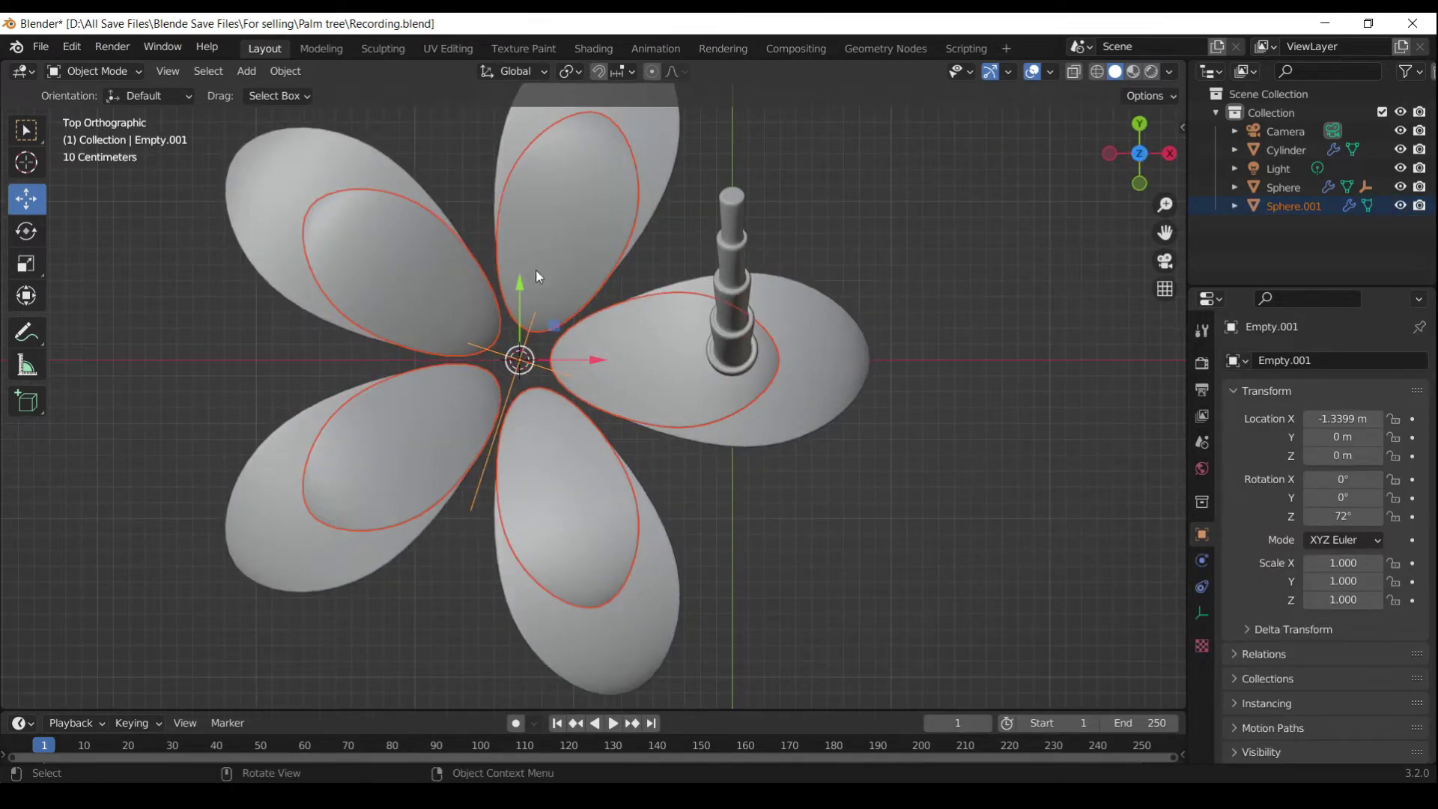
pyautogui.press('r')
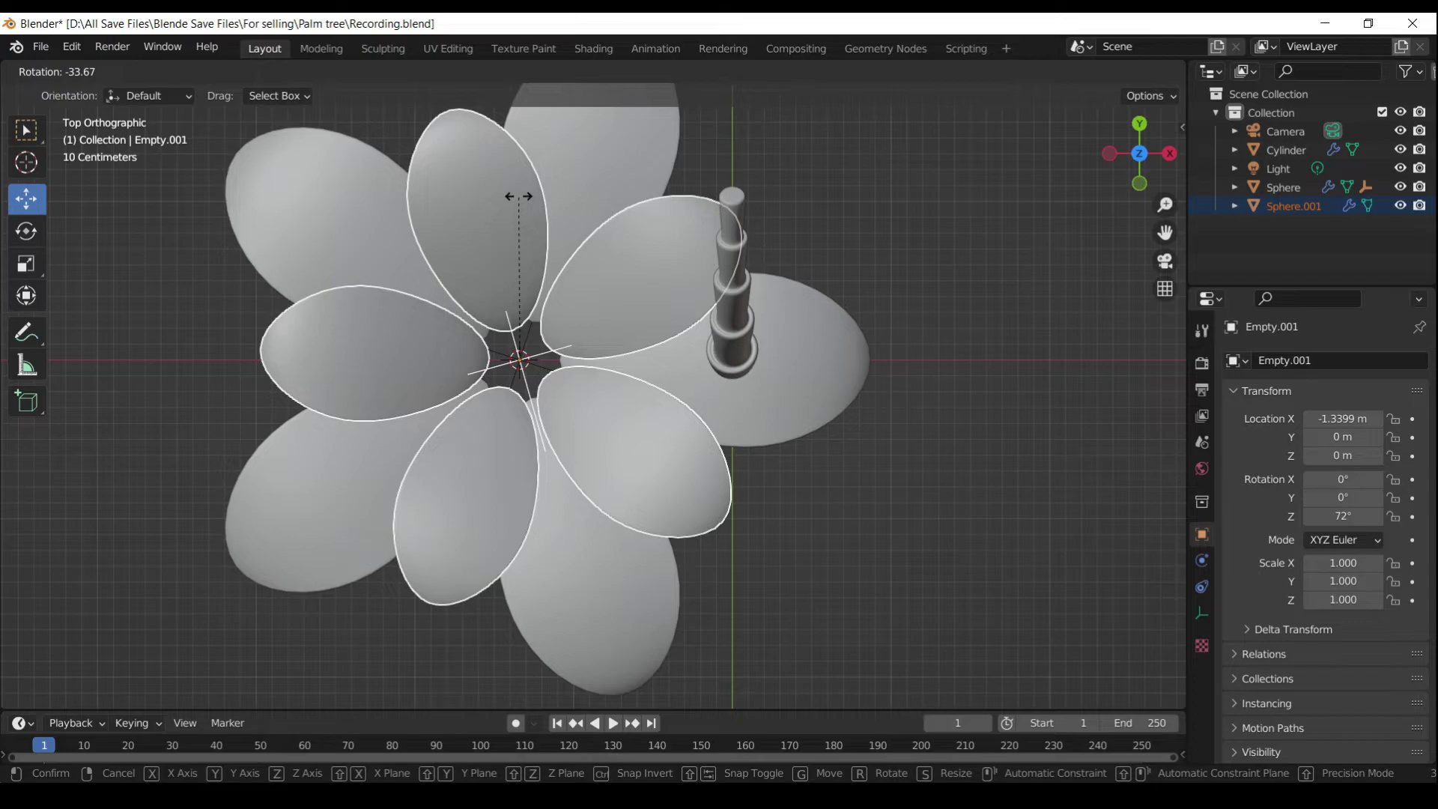
pyautogui.click(519, 196)
pyautogui.moveTo(672, 497); pyautogui.dragTo(667, 425, button='middle')
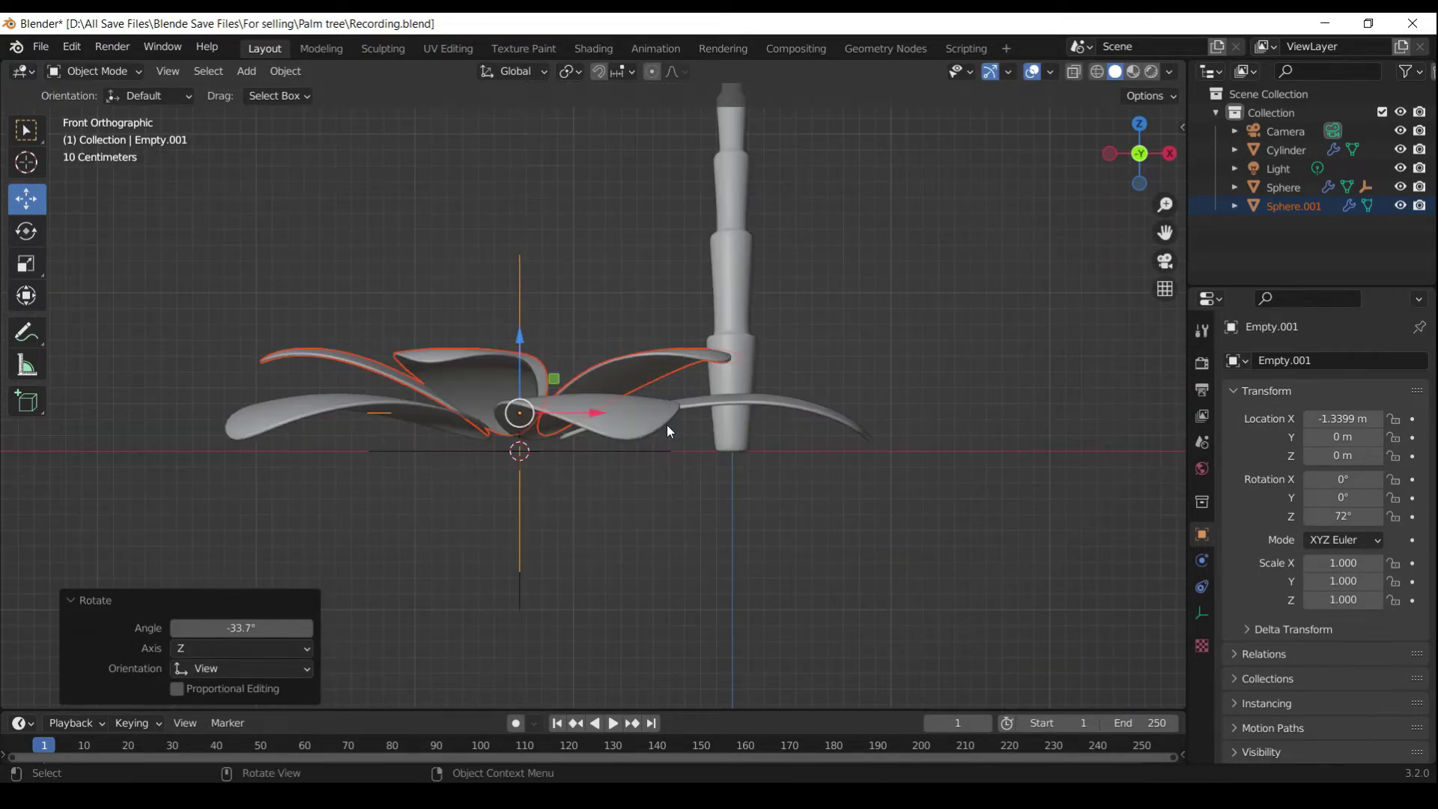
# Duplicate the upper leaf layer with its empty and raise the copy about 0.217 m along Z
pyautogui.click(717, 572)
pyautogui.click(654, 357)
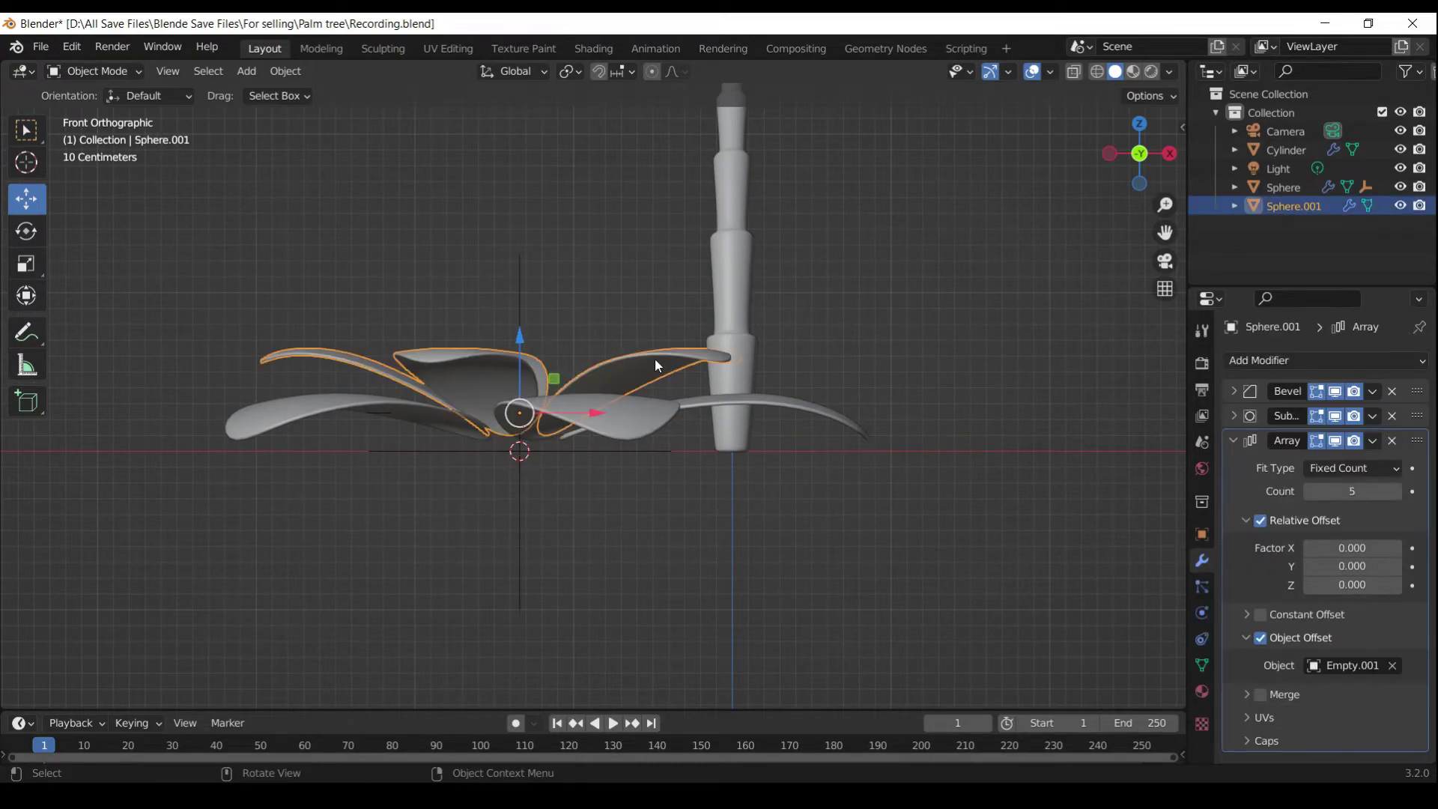
pyautogui.keyDown('shift'); pyautogui.click(518, 265); pyautogui.keyUp('shift')
pyautogui.hotkey('shift', 'd')
pyautogui.rightClick(573, 181)
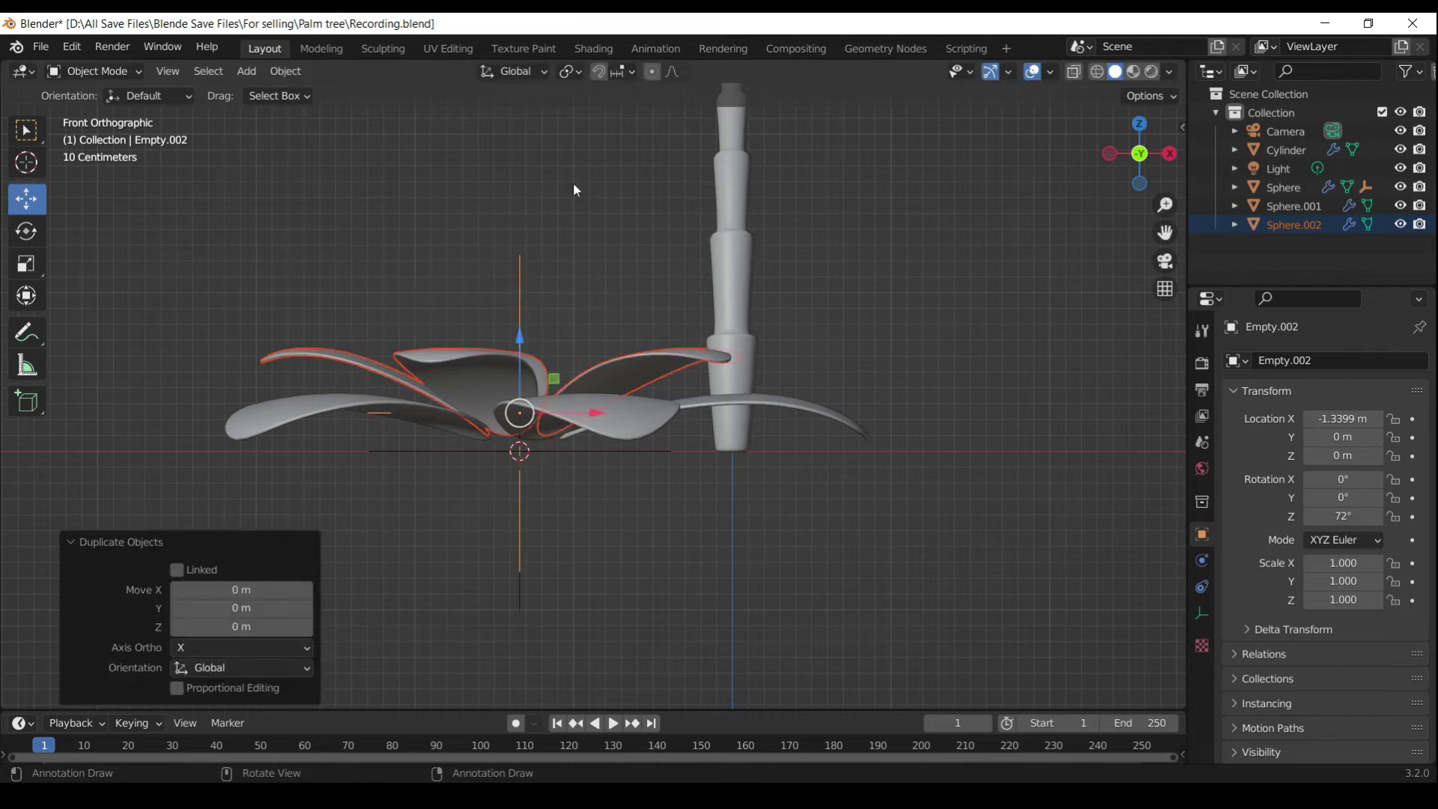
pyautogui.moveTo(521, 338); pyautogui.dragTo(517, 307)
# Rotate the new top leaf layer with its empty about −42° in top view
pyautogui.press('KP_7')
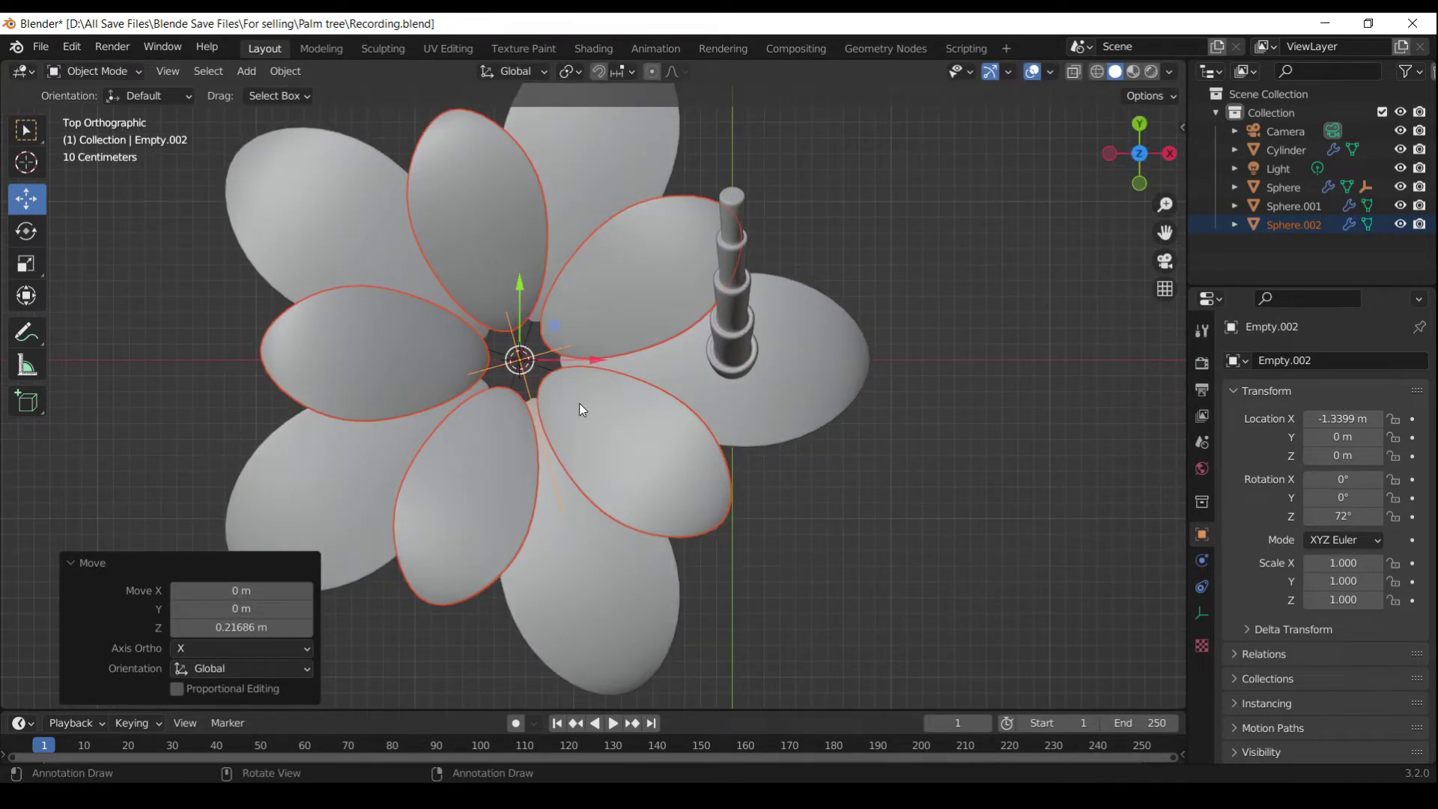
pyautogui.press('r')
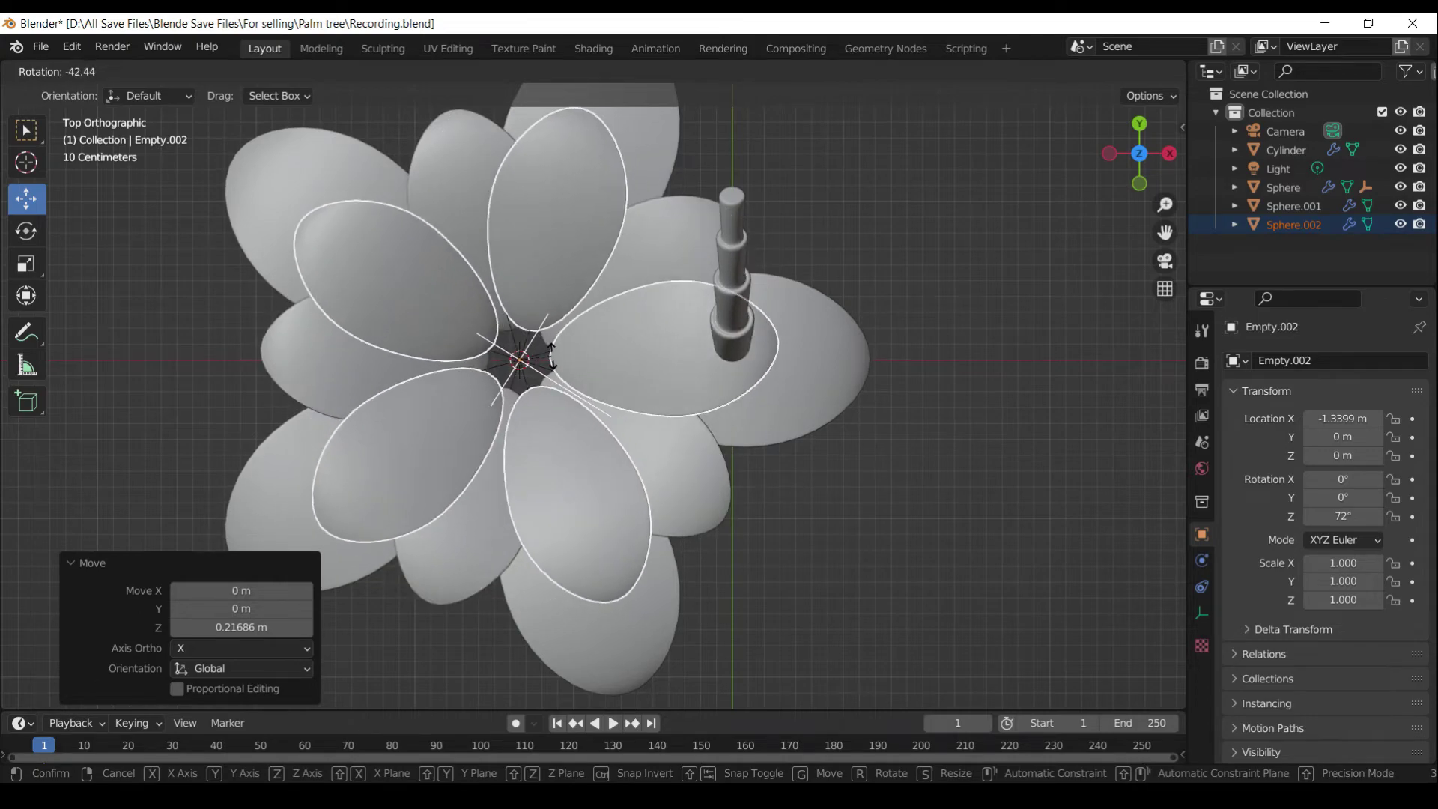
pyautogui.click(586, 361)
# Scale the top layer's leaf mesh down uniformly by 0.936 in Edit Mode
pyautogui.click(627, 364)
pyautogui.press('Tab')
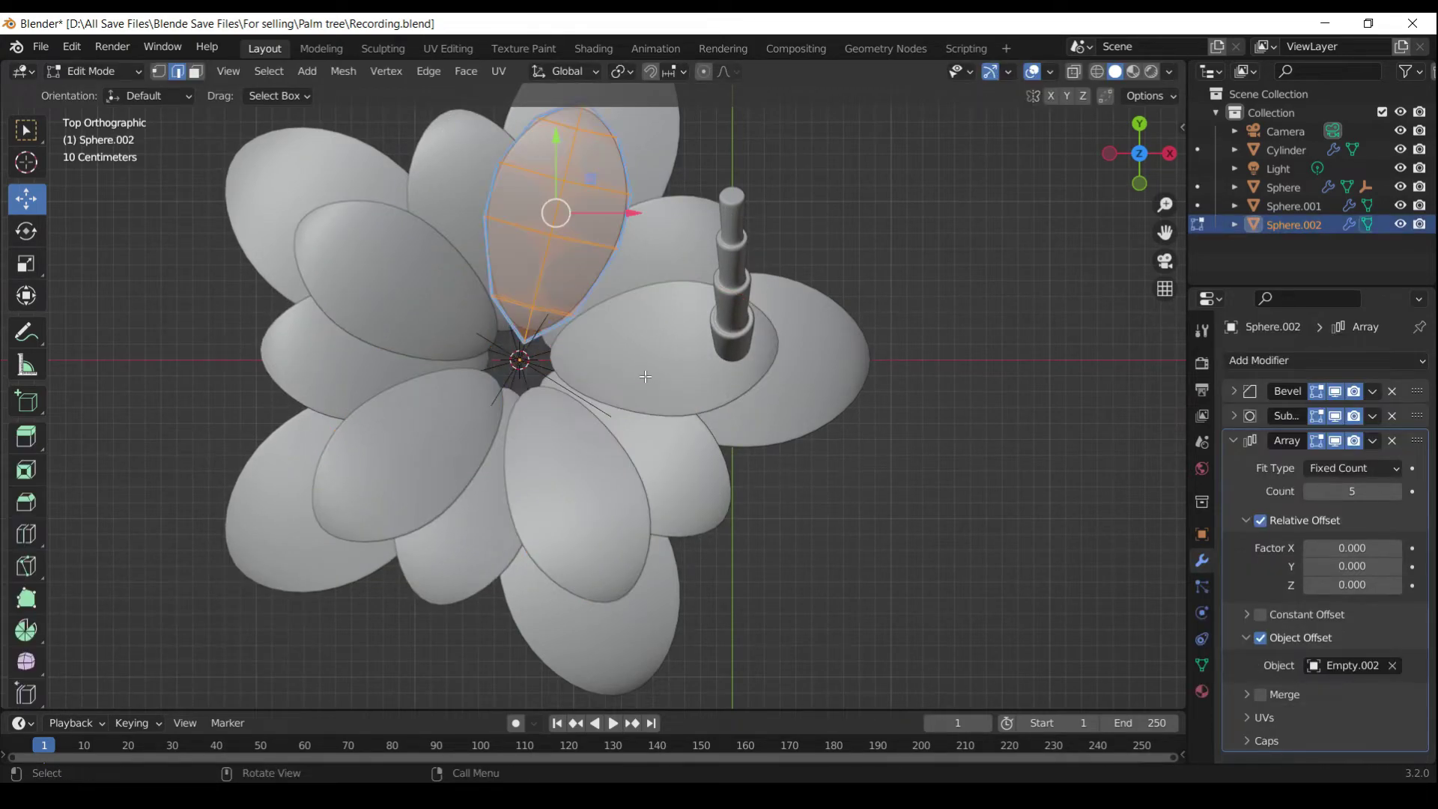
pyautogui.press('s')
pyautogui.click(620, 222)
pyautogui.press('s')
pyautogui.click(620, 222)
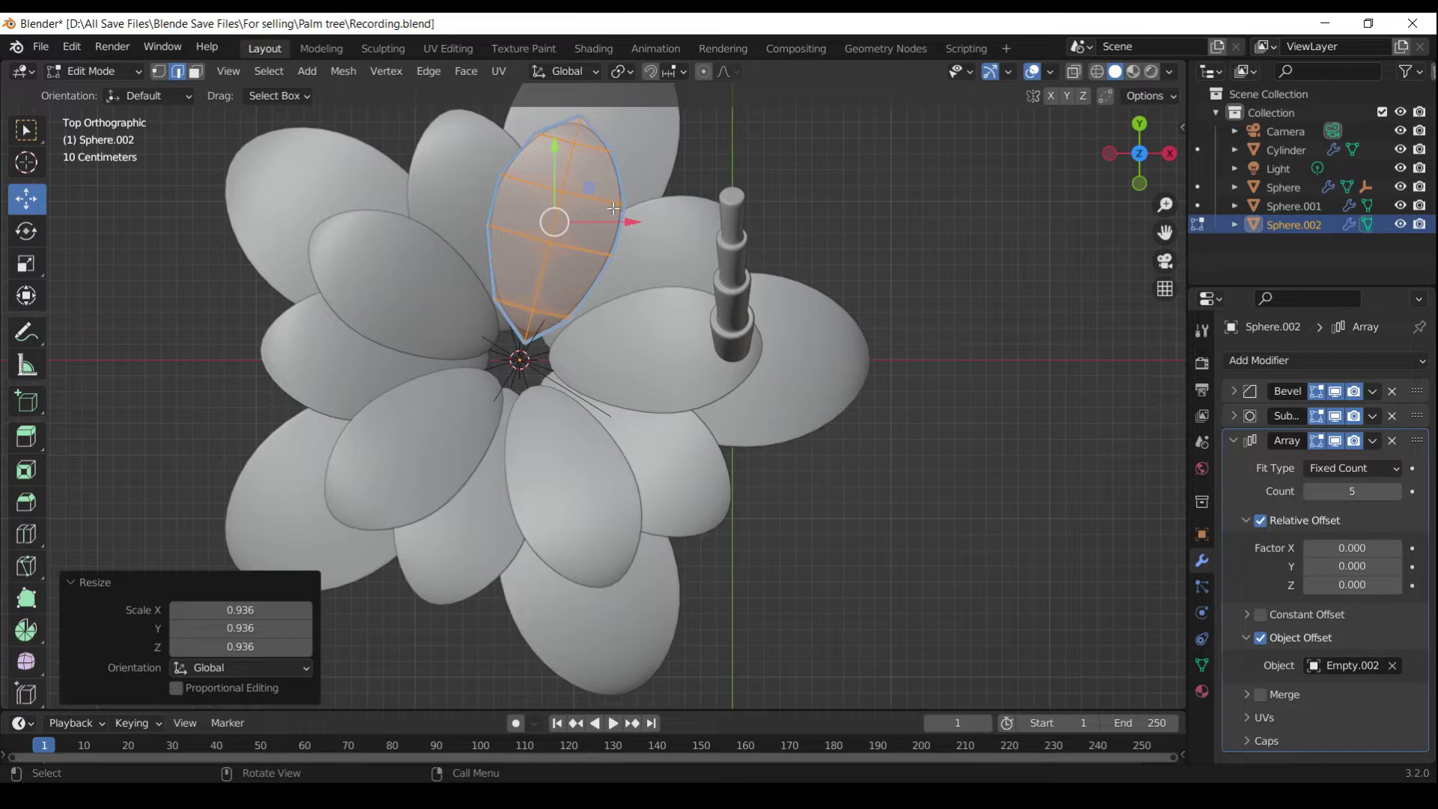
# Set the transform orientation to Local and stretch the top layer's leaf by 1.06 along its local X axis
pyautogui.click(589, 70)
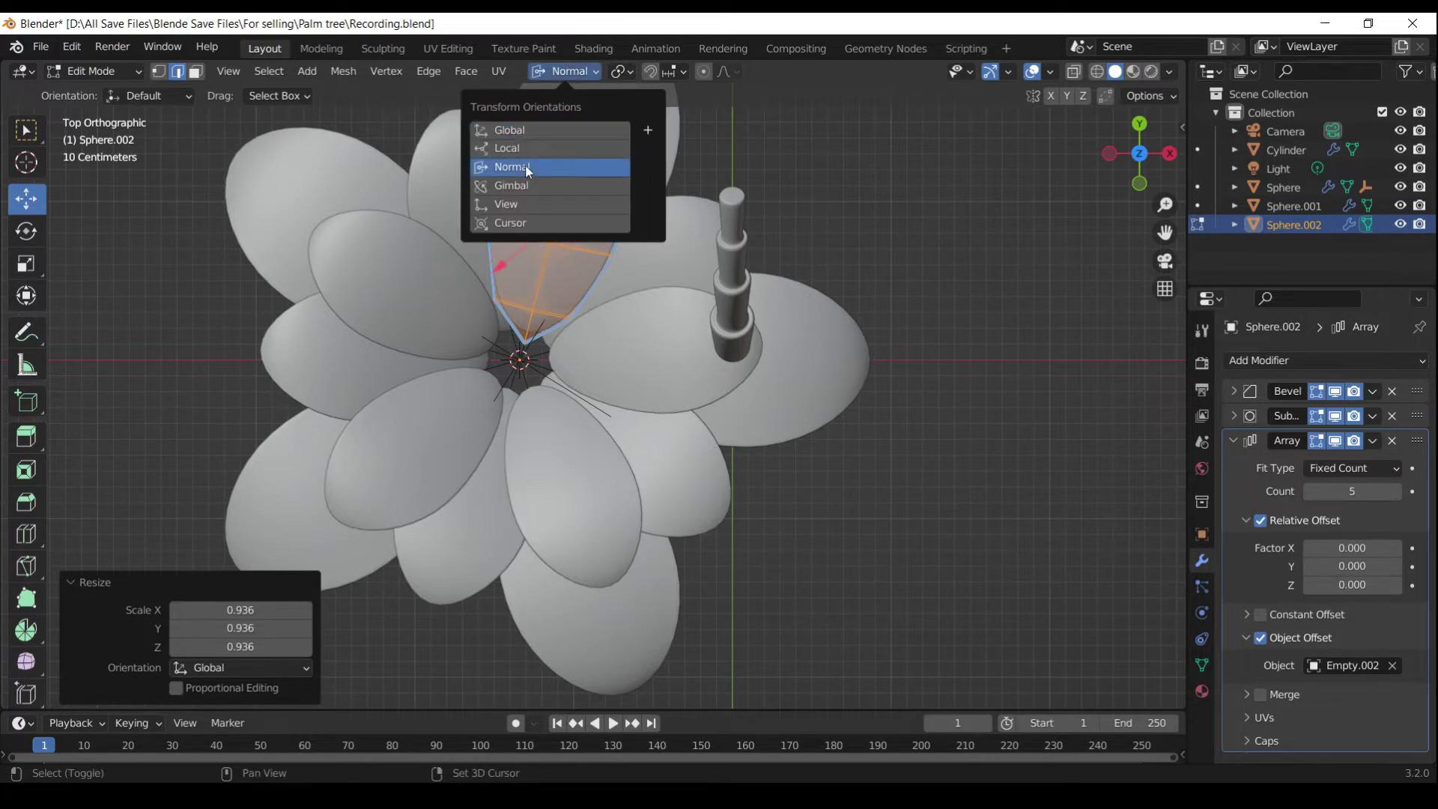
pyautogui.click(527, 164)
pyautogui.click(588, 71)
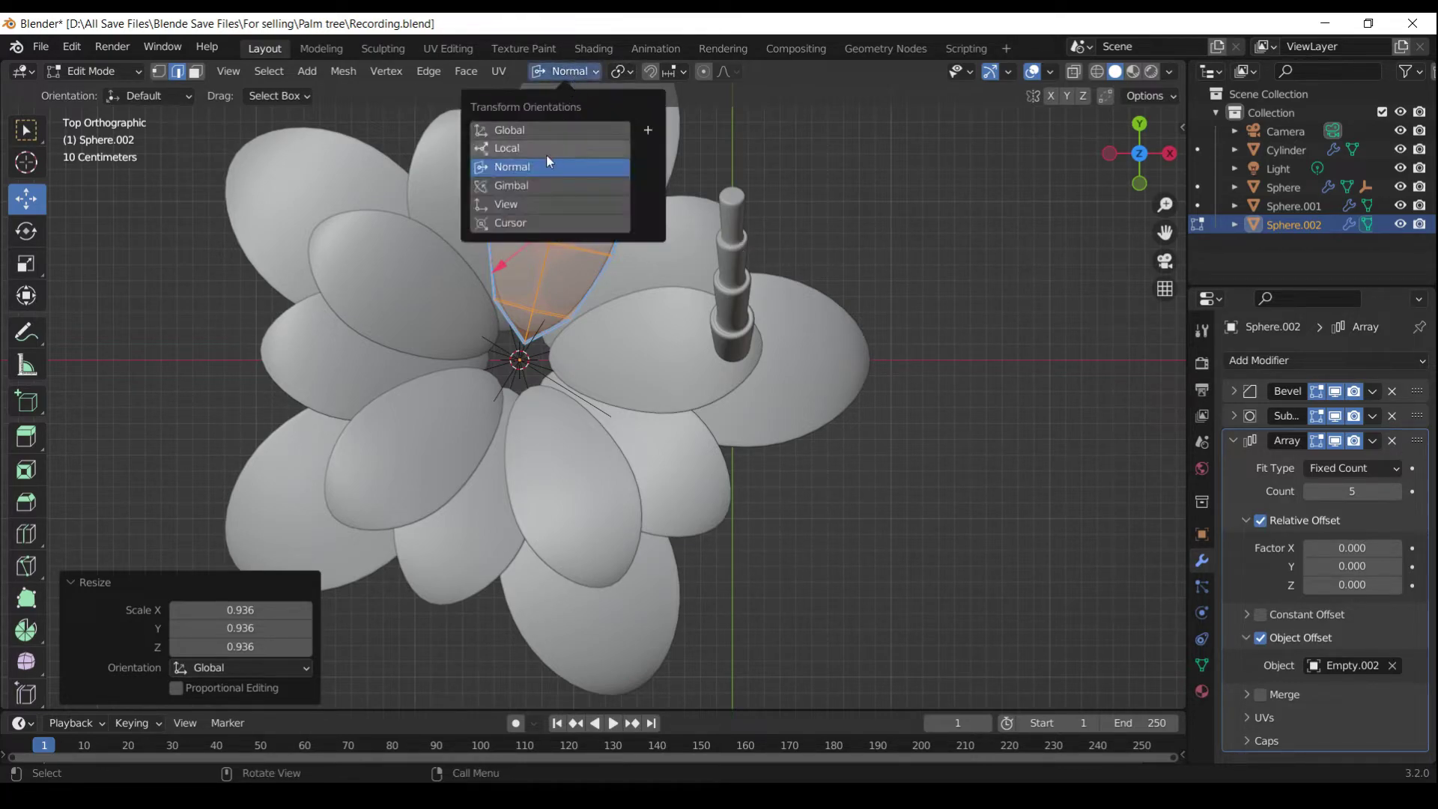
pyautogui.click(524, 144)
pyautogui.keyDown('shift'); pyautogui.moveTo(719, 259); pyautogui.dragTo(694, 335, button='middle'); pyautogui.keyUp('shift')
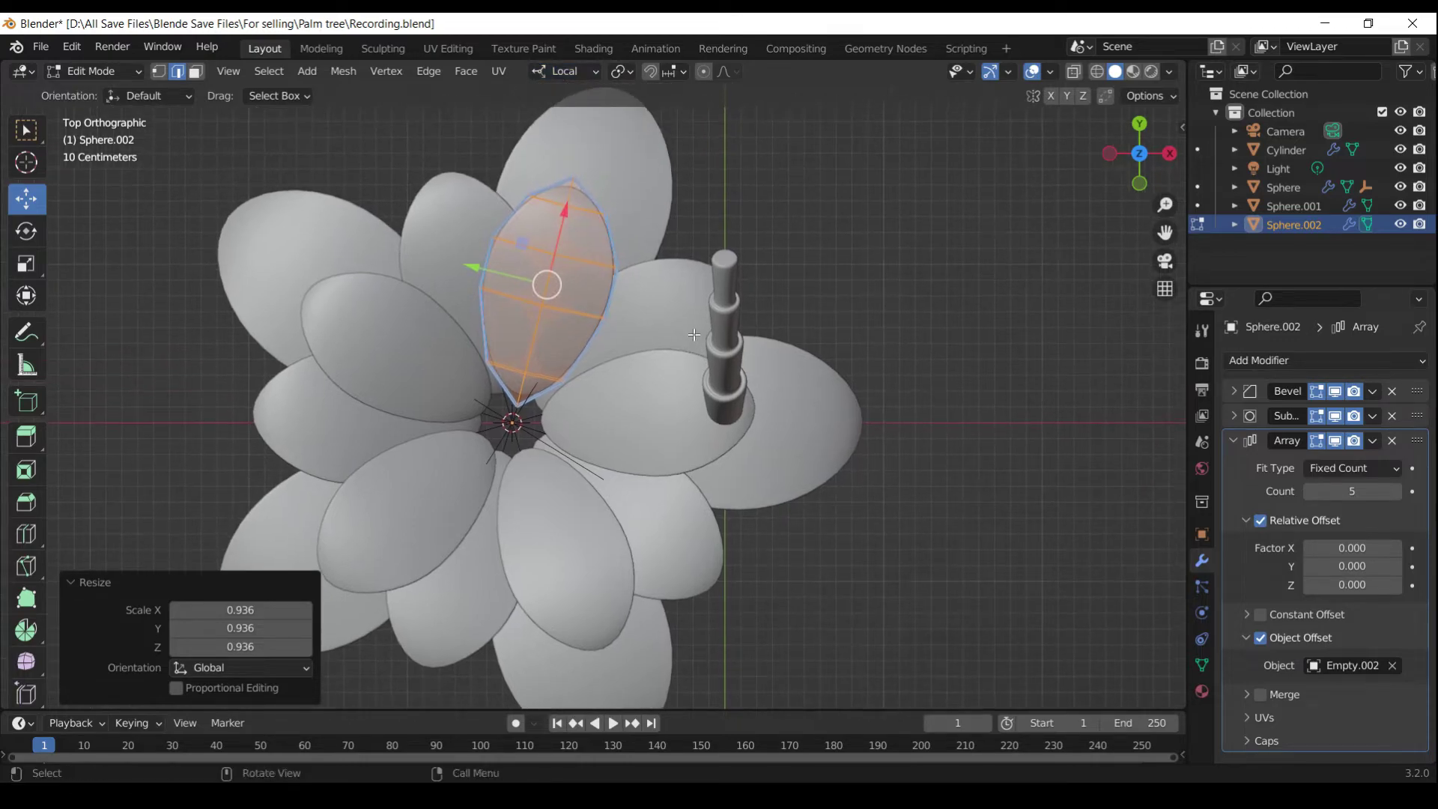
pyautogui.press('s')
pyautogui.press('x')
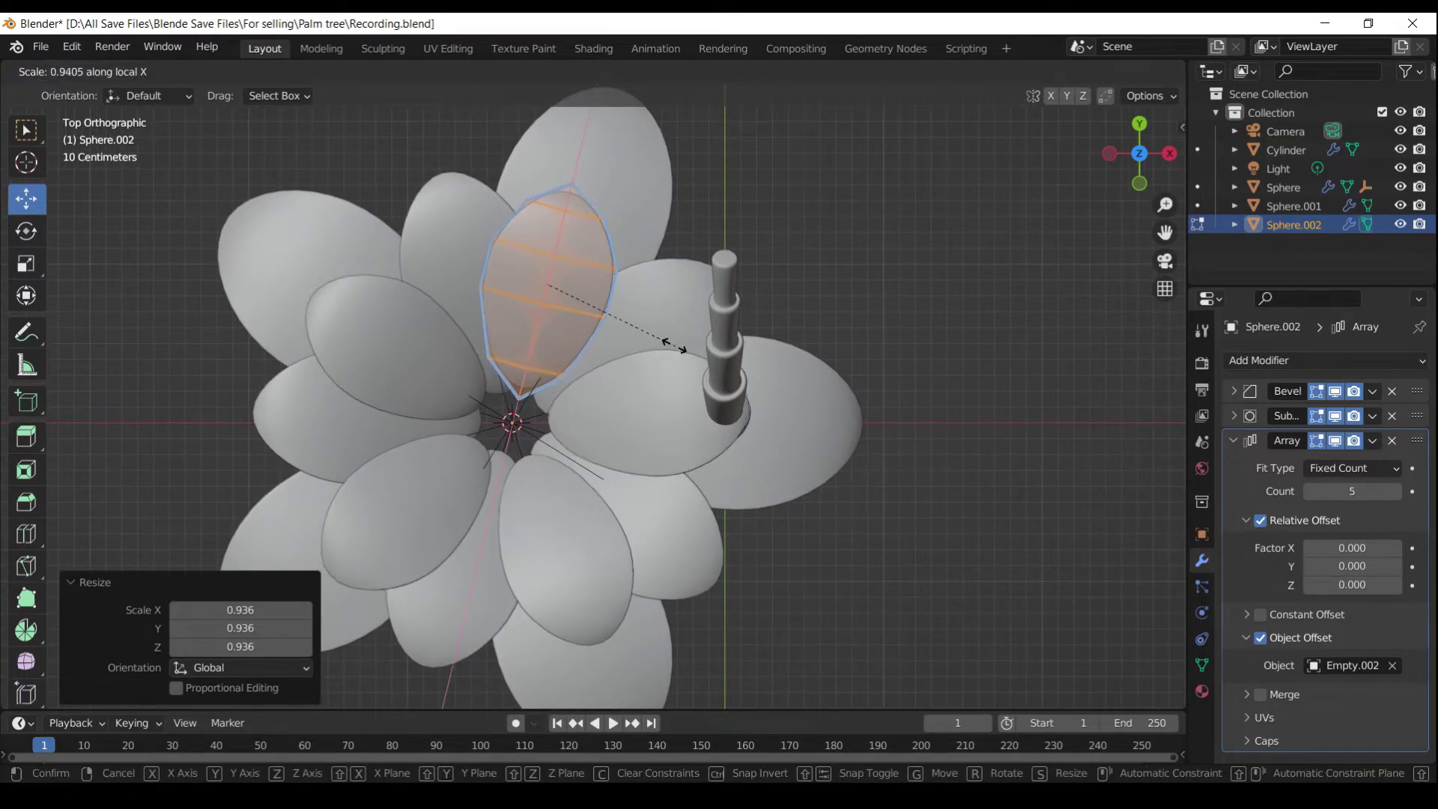
pyautogui.click(692, 354)
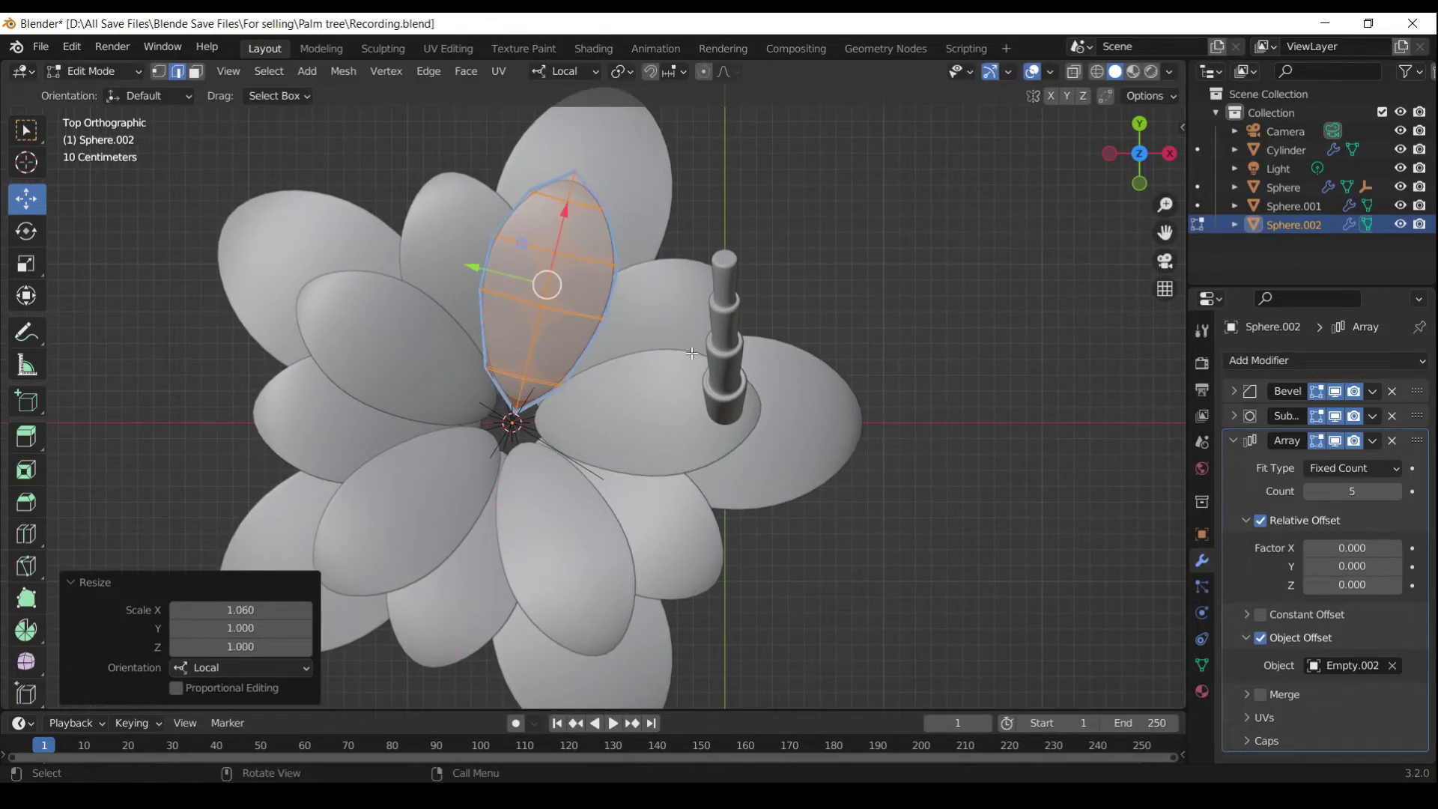
# Scale the top leaf by 0.84 on local Y and Z, and move it about 0.08 m inward along local X
pyautogui.press('s')
pyautogui.hotkey('shift', 'x')
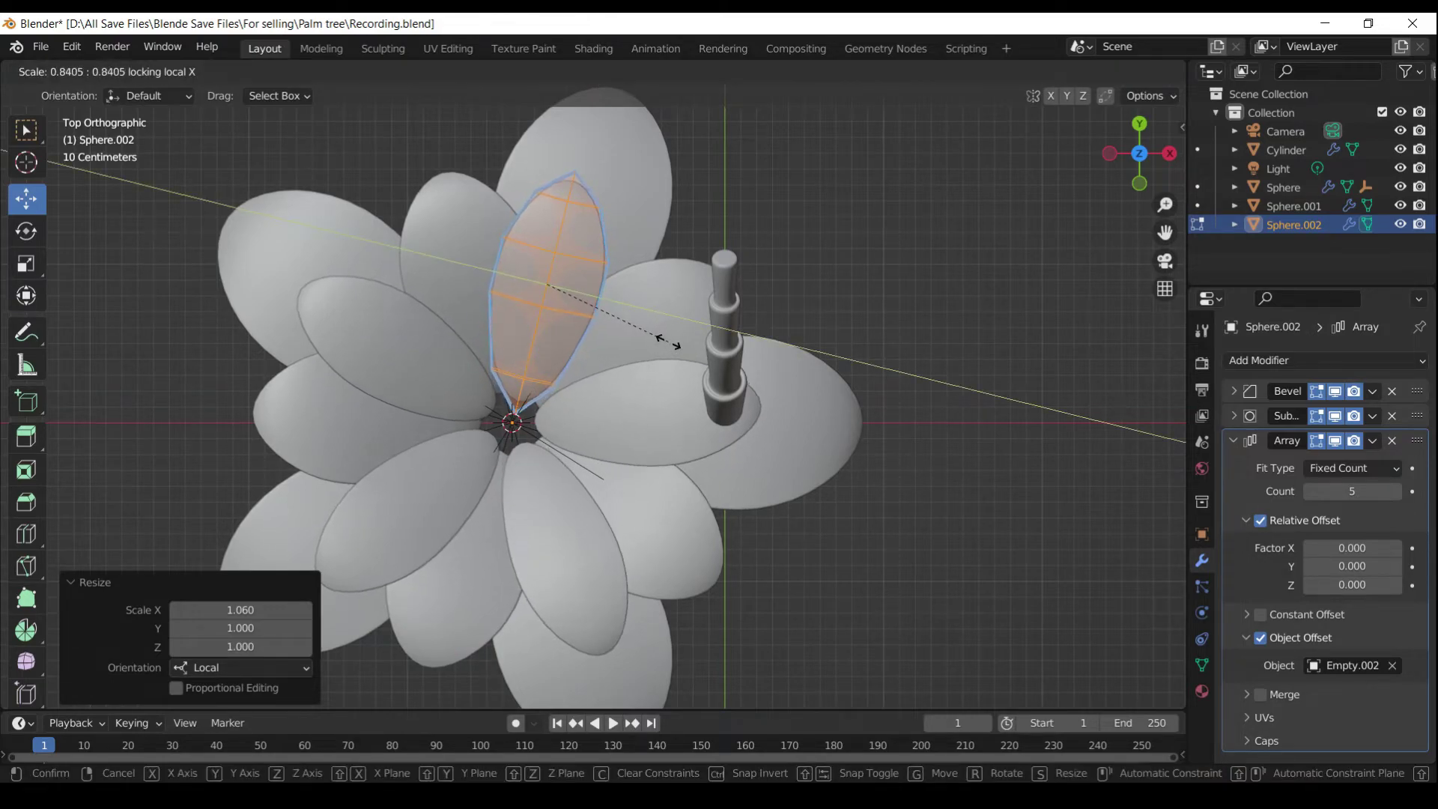
pyautogui.click(669, 342)
pyautogui.press('g')
pyautogui.press('x')
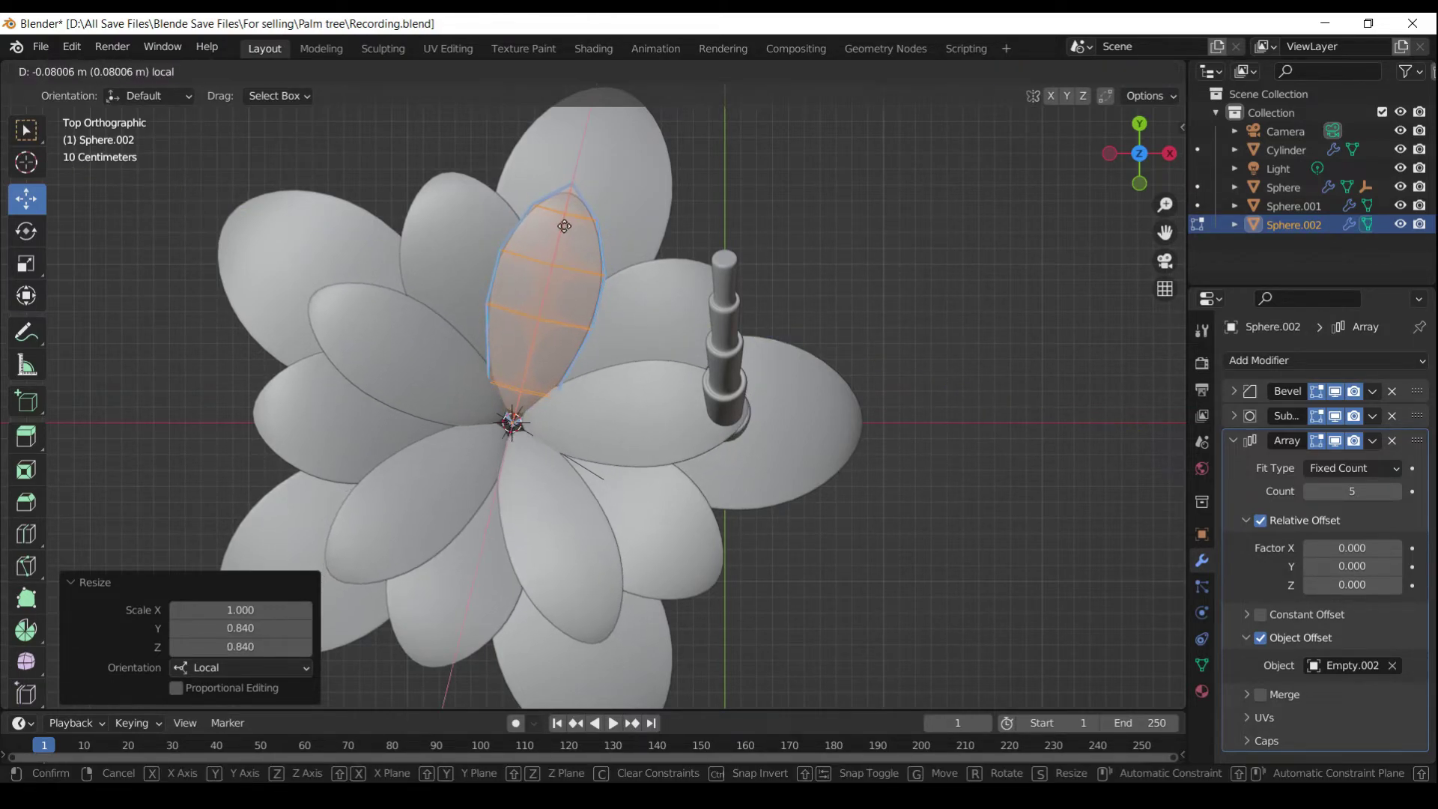
pyautogui.click(564, 231)
pyautogui.moveTo(565, 232); pyautogui.dragTo(483, 247, button='middle')
pyautogui.press('Tab')
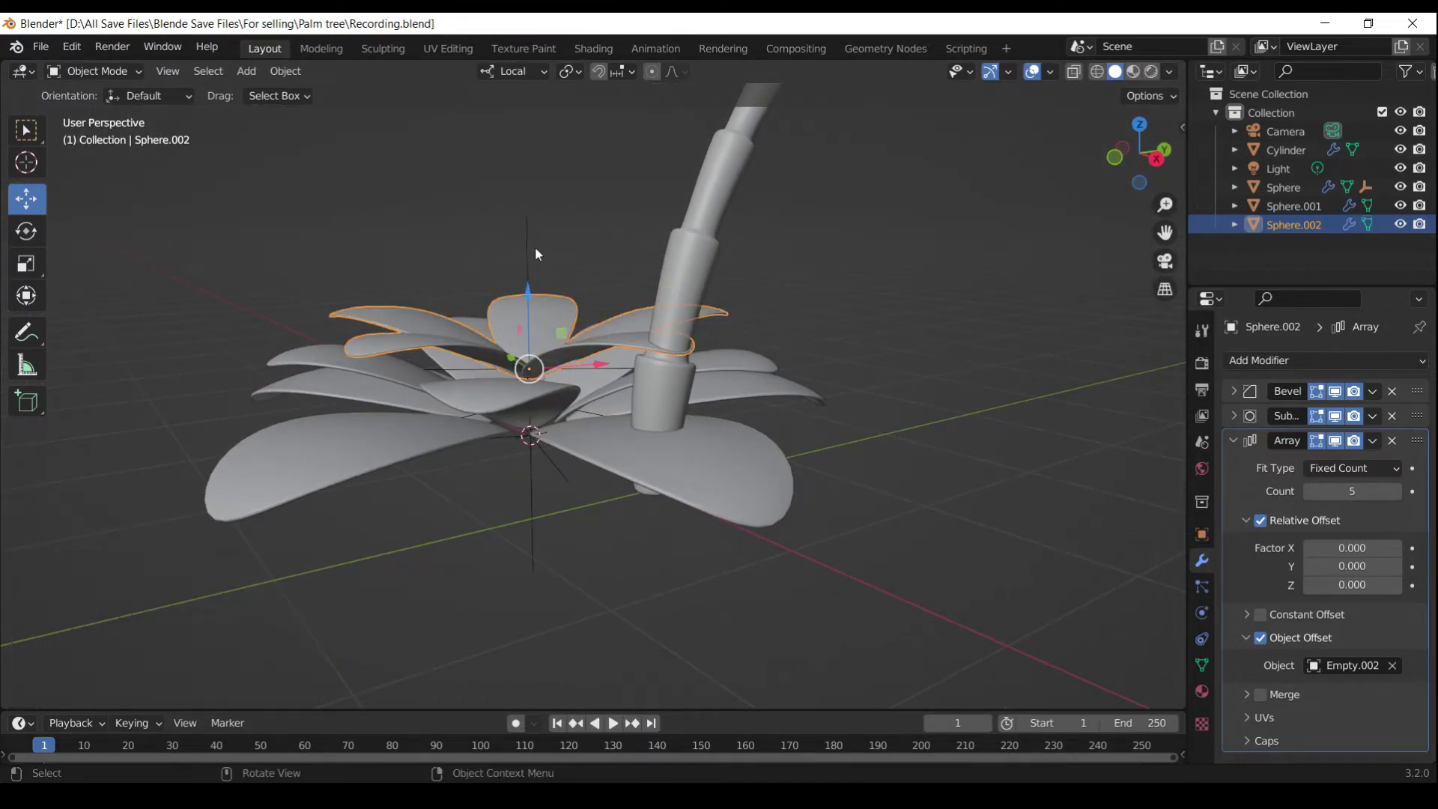
# Lower the top leaf layer slightly along Z toward the layer beneath it
pyautogui.moveTo(528, 292); pyautogui.dragTo(528, 320)
pyautogui.moveTo(528, 319); pyautogui.dragTo(633, 358, button='middle')
pyautogui.click(860, 332)
pyautogui.scroll(-3, 620, 407)
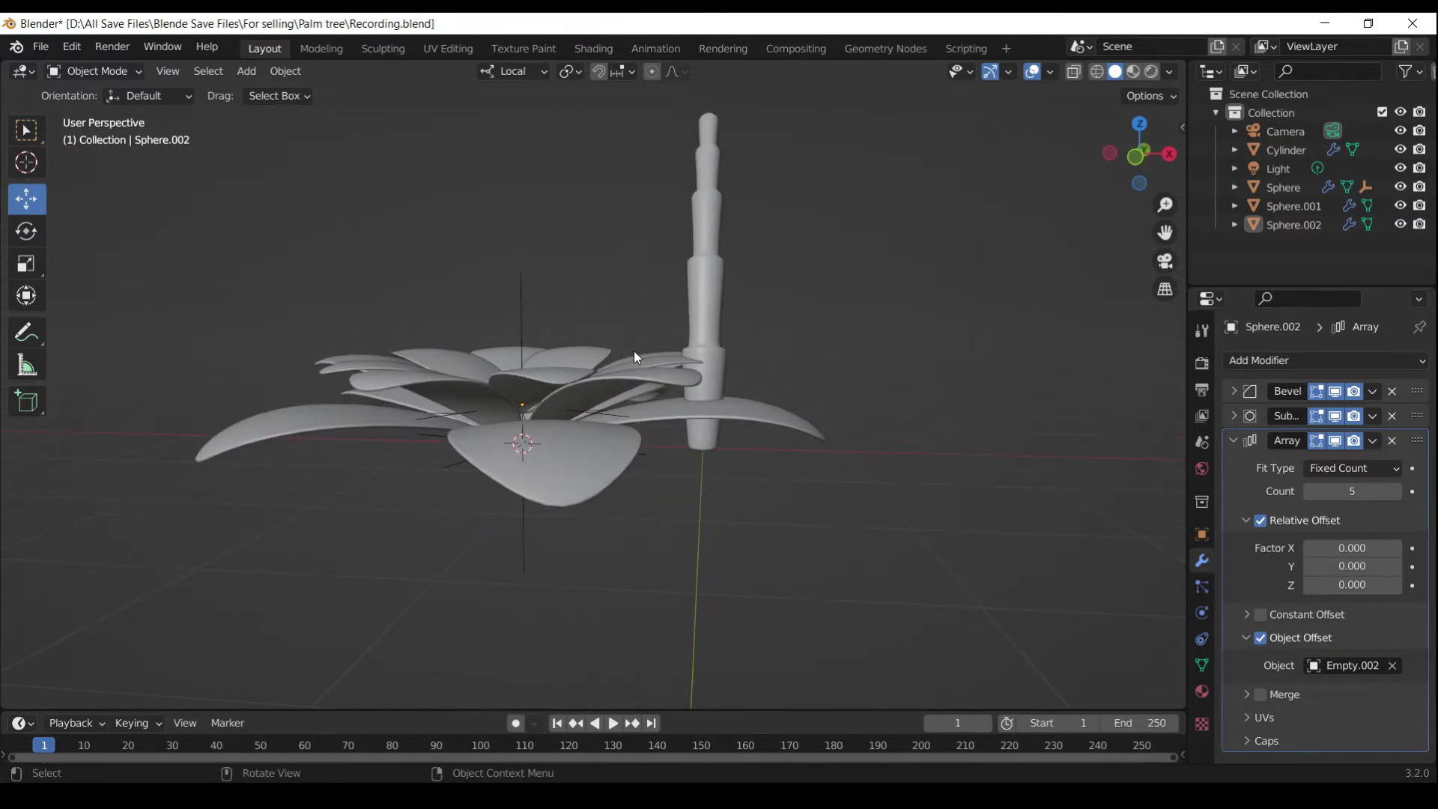
# Select the middle and top leaf layers and lower them together slightly along Z
pyautogui.moveTo(625, 429); pyautogui.dragTo(596, 432, button='middle')
pyautogui.click(536, 456)
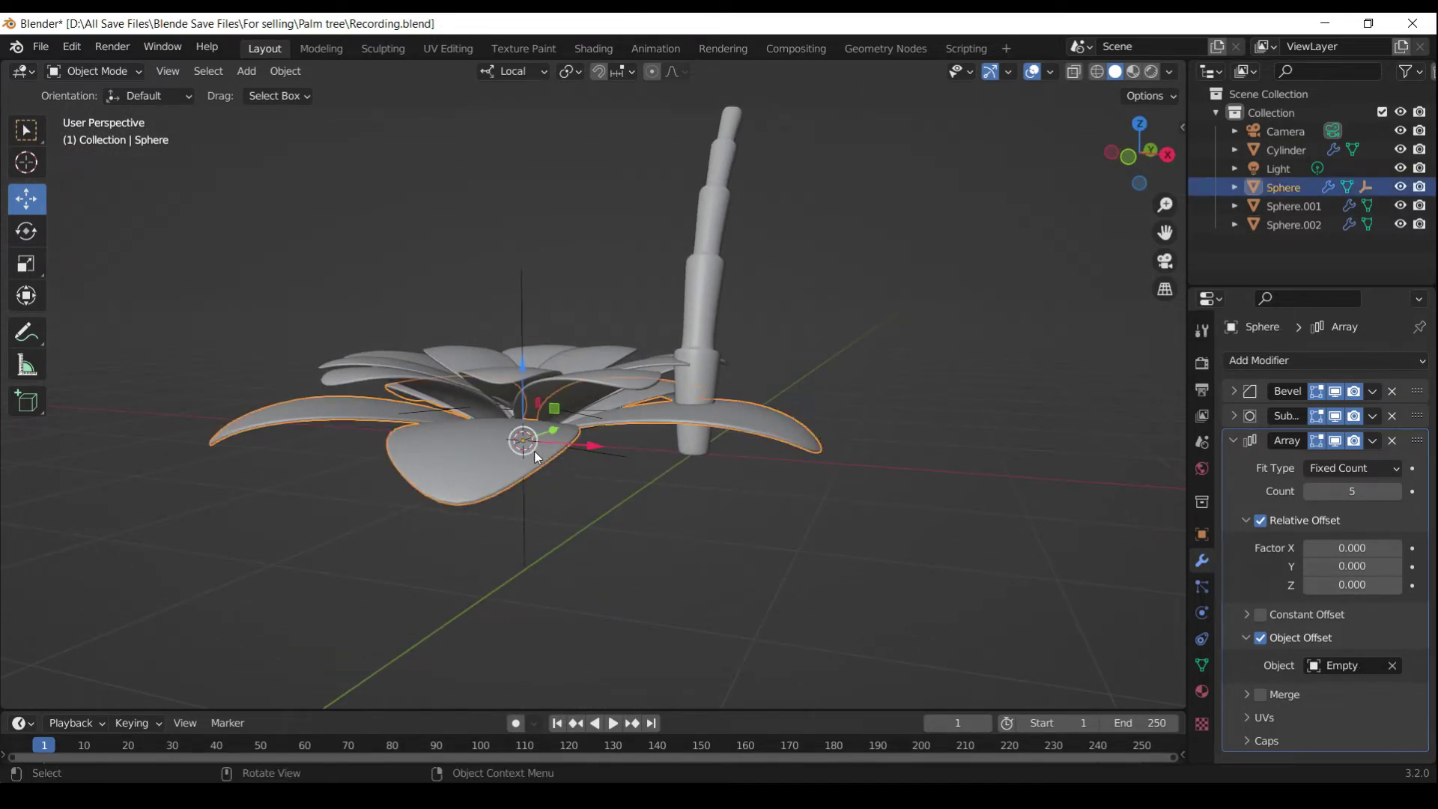
pyautogui.click(628, 380)
pyautogui.moveTo(629, 379); pyautogui.dragTo(593, 387, button='middle')
pyautogui.keyDown('shift'); pyautogui.click(627, 380); pyautogui.keyUp('shift')
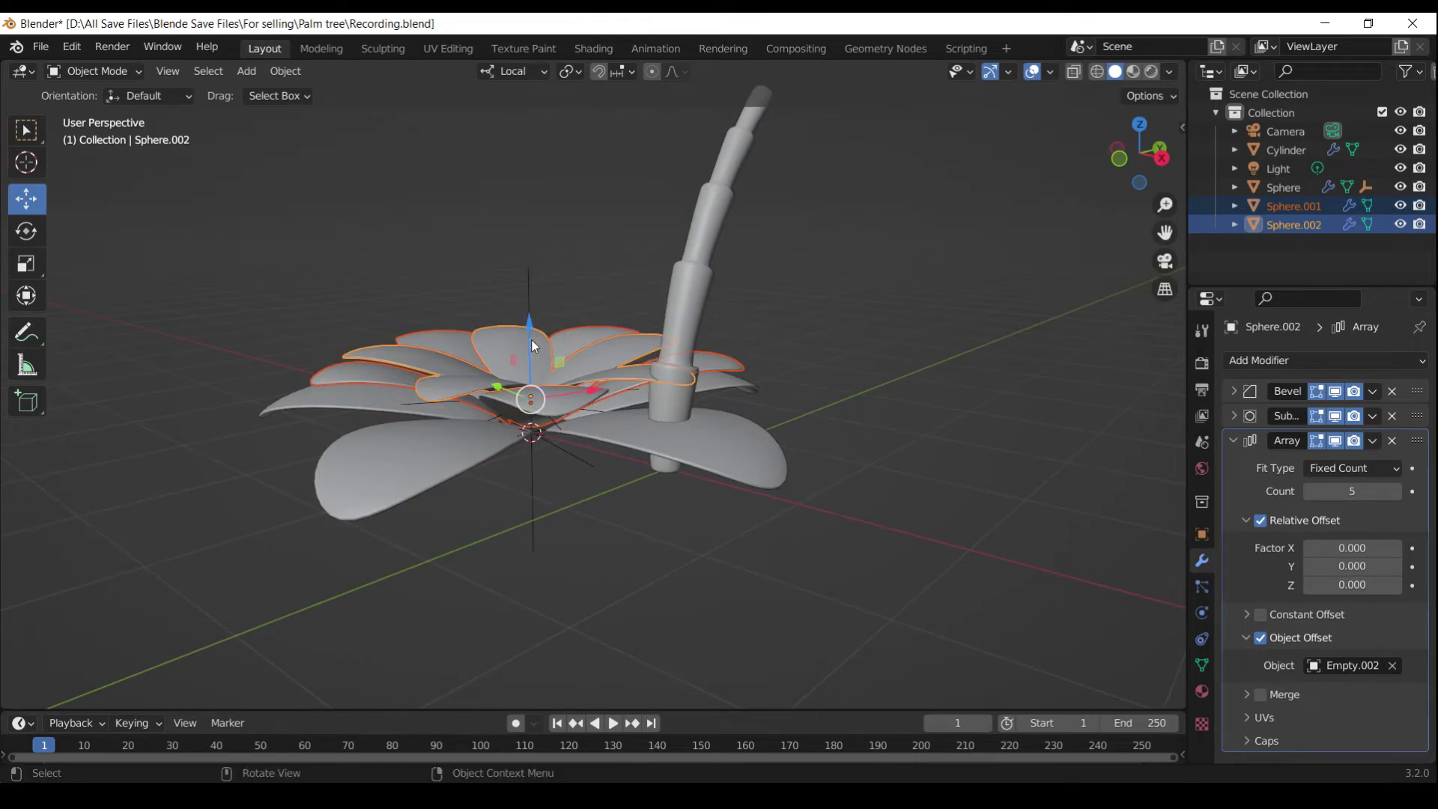
pyautogui.moveTo(529, 322); pyautogui.dragTo(529, 331)
# Add the bottom leaf layer to the selection as the active object and parent the other two layers to it with the Object option
pyautogui.moveTo(529, 331); pyautogui.dragTo(475, 500, button='middle')
pyautogui.keyDown('shift'); pyautogui.click(474, 500); pyautogui.keyUp('shift')
pyautogui.hotkey('ctrl', 'p')
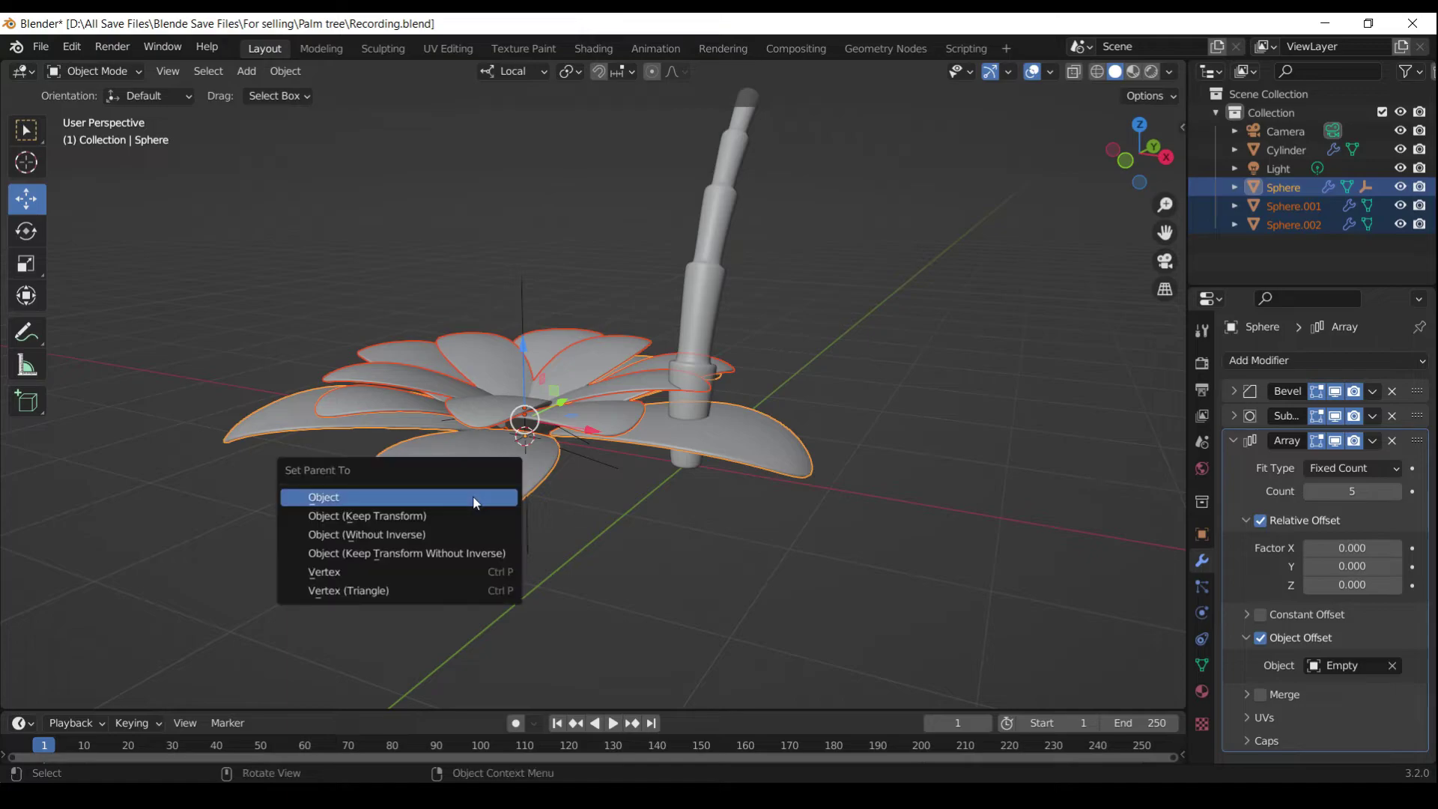
pyautogui.click(475, 497)
pyautogui.click(664, 544)
# In Edit Mode, rotate the top layer's leaf mesh by -20° in the right view and raise it about 0.215 m along local Z
pyautogui.scroll(-3, 664, 543)
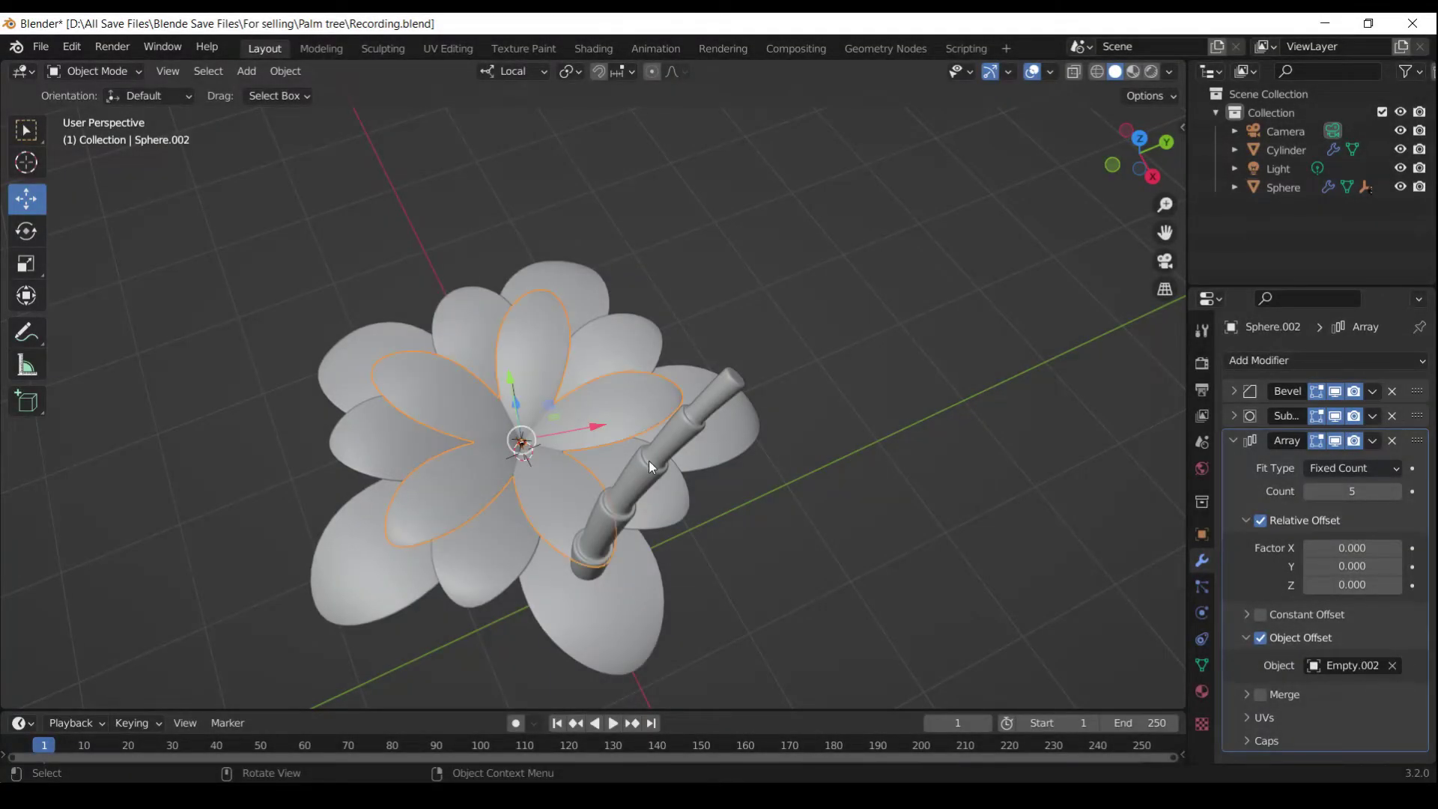
pyautogui.moveTo(648, 461); pyautogui.dragTo(645, 366, button='middle')
pyautogui.press('Tab')
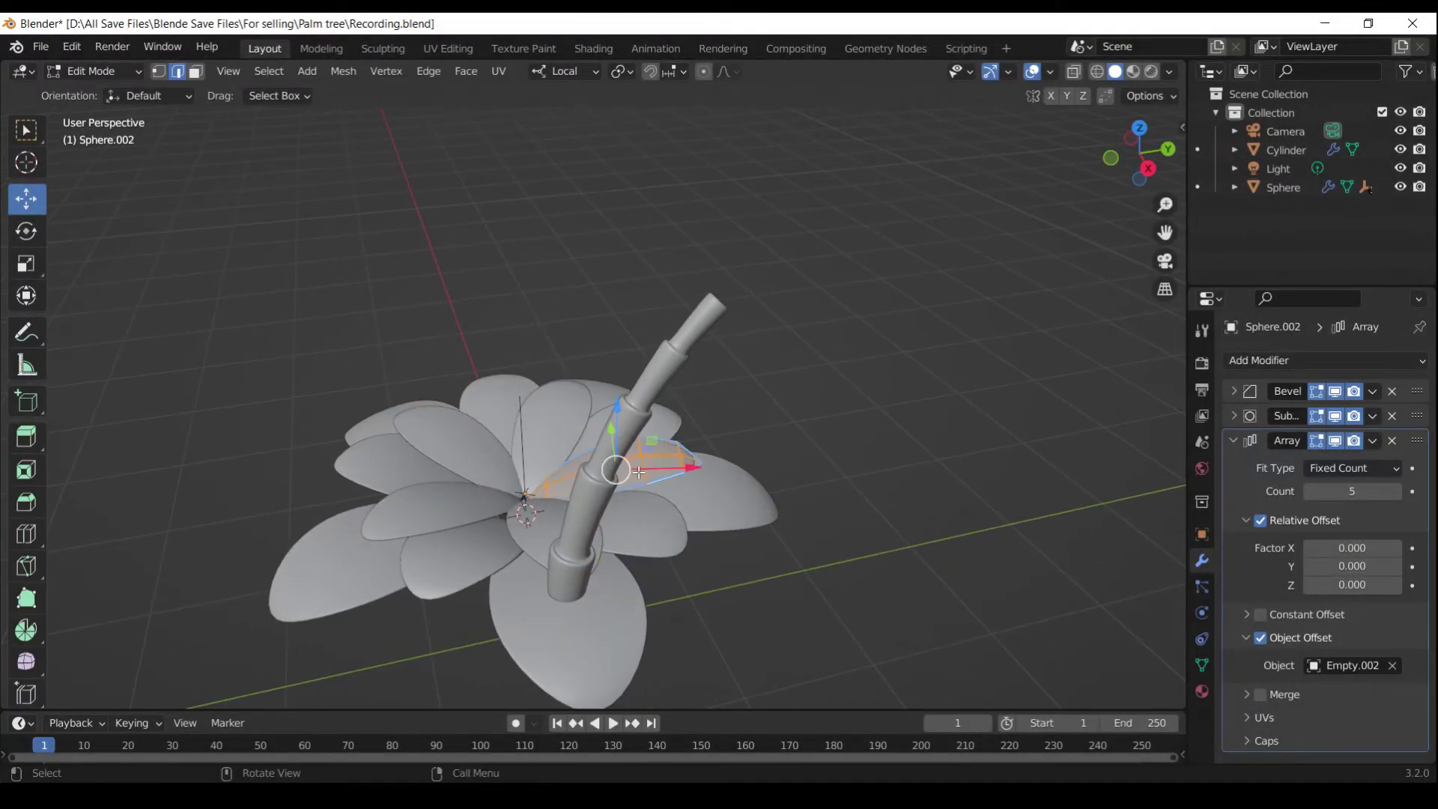
pyautogui.press('KP_3')
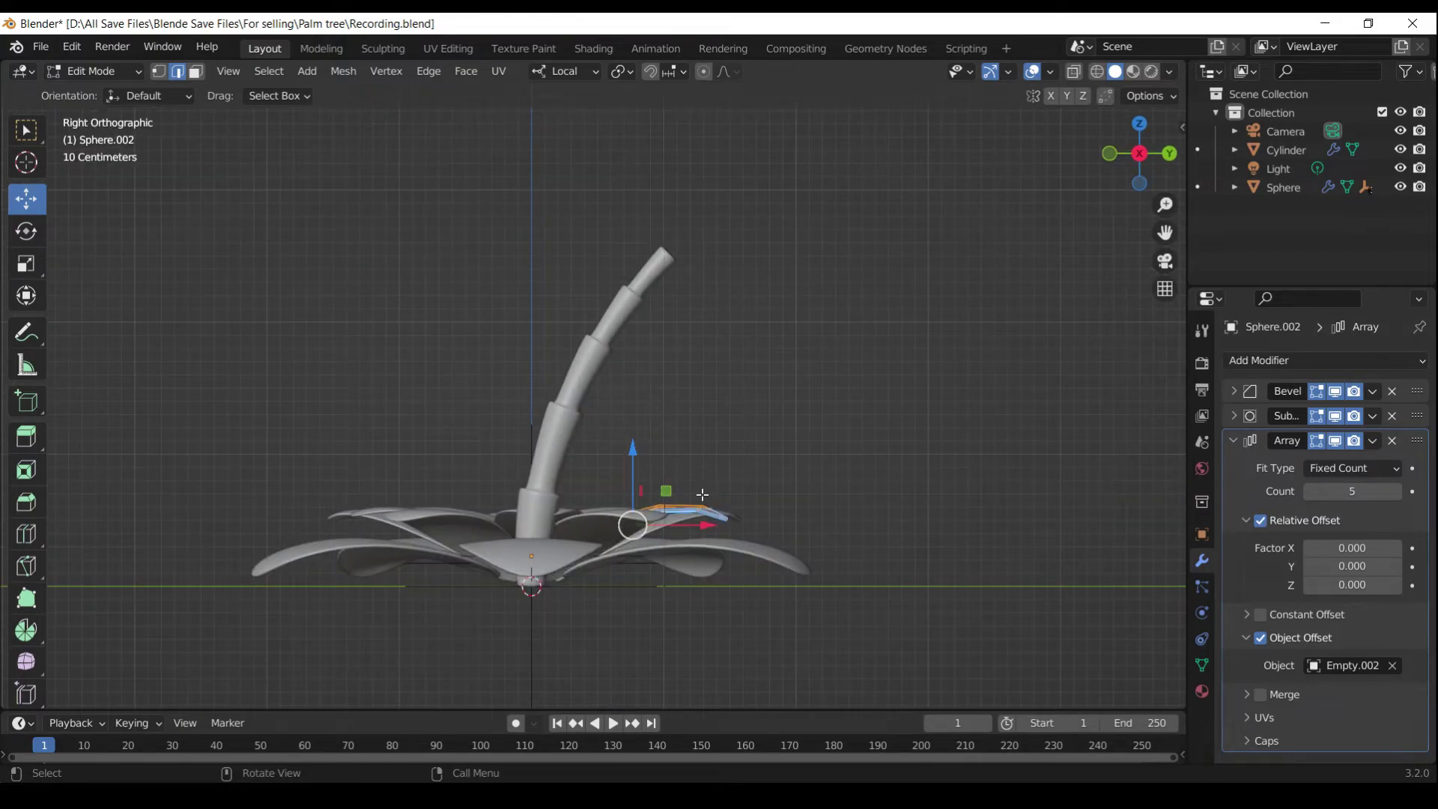
pyautogui.press('r')
pyautogui.click(687, 475)
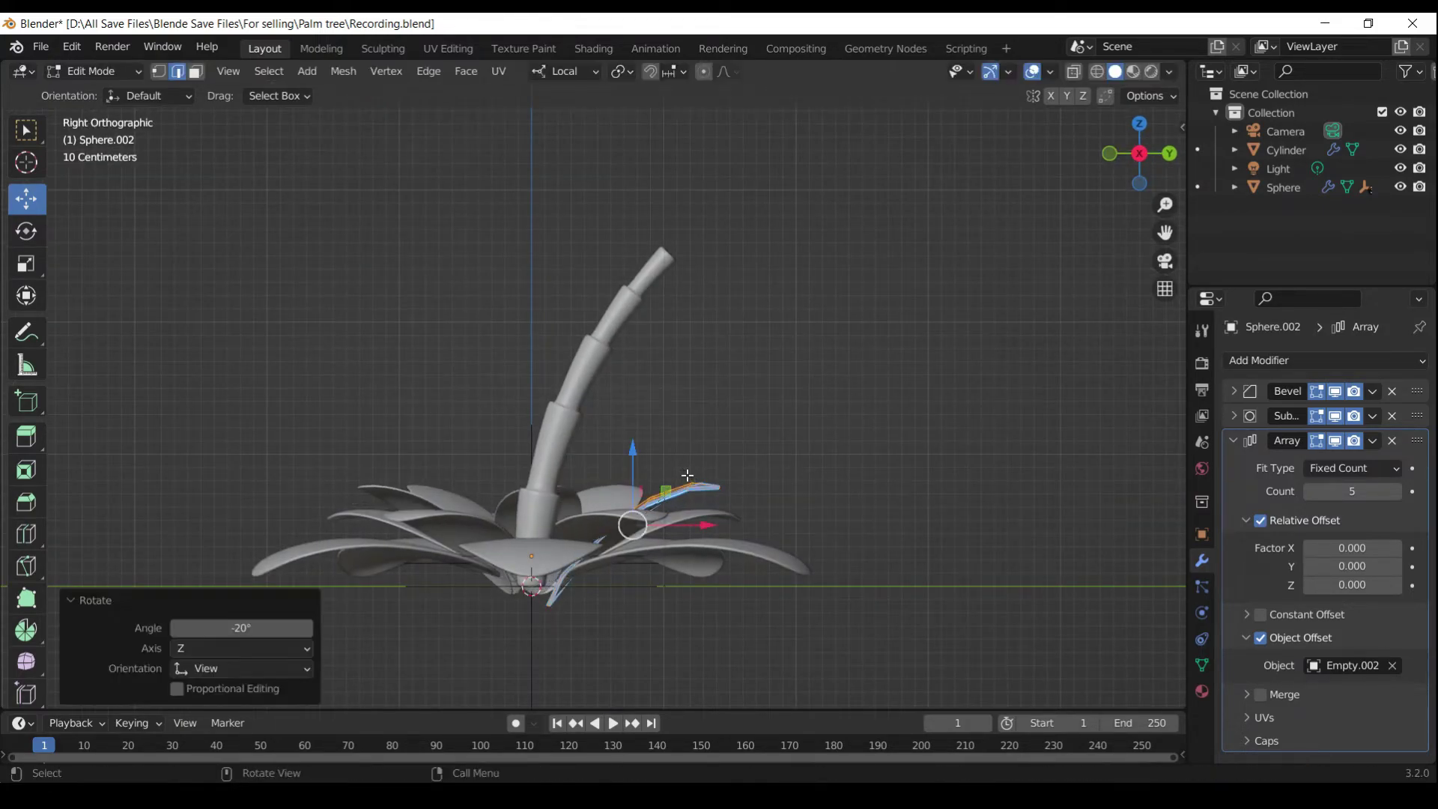
pyautogui.moveTo(637, 480); pyautogui.dragTo(638, 449)
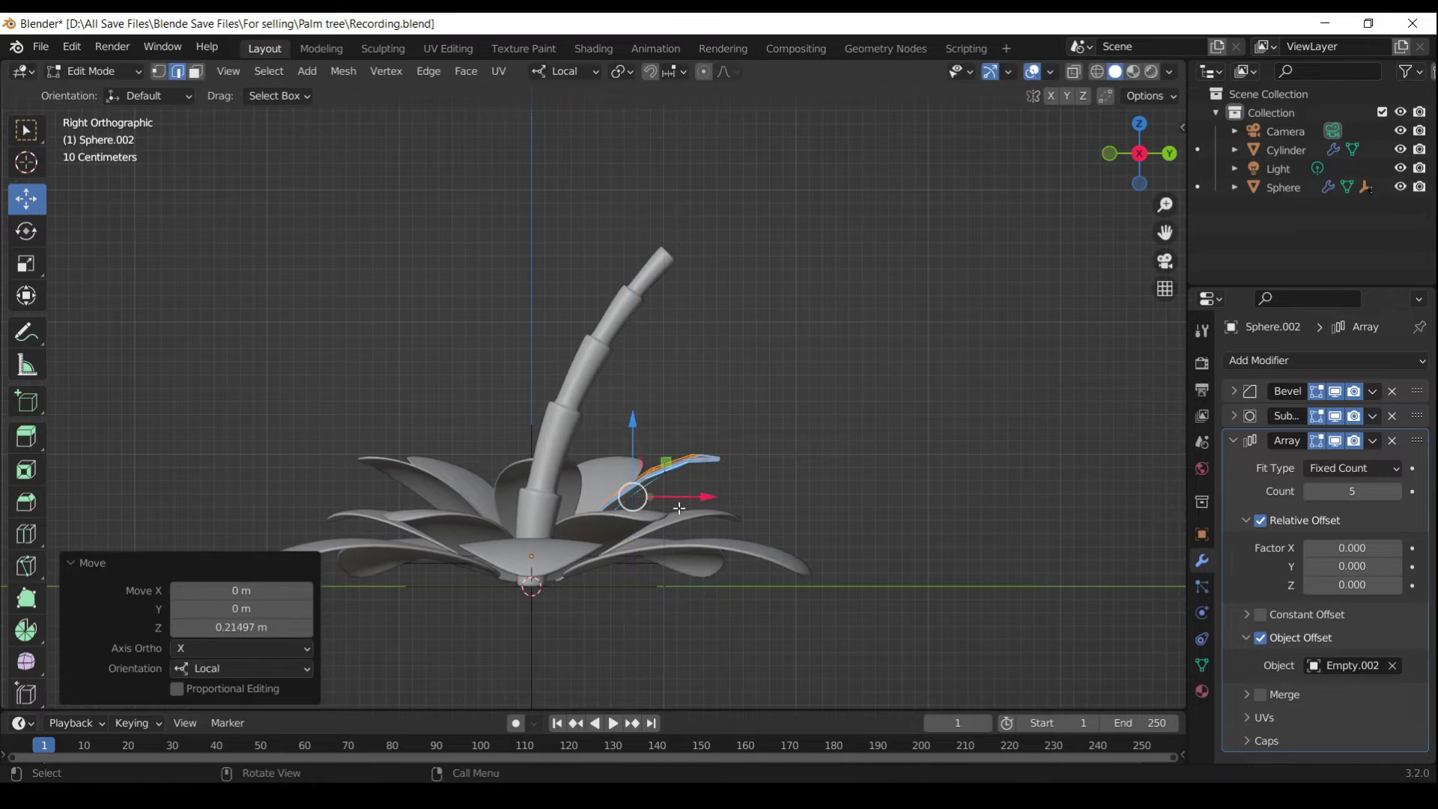
# Scale the top layer's leaf mesh by 0.893 and move it about 0.225 m inward along local X
pyautogui.press('s')
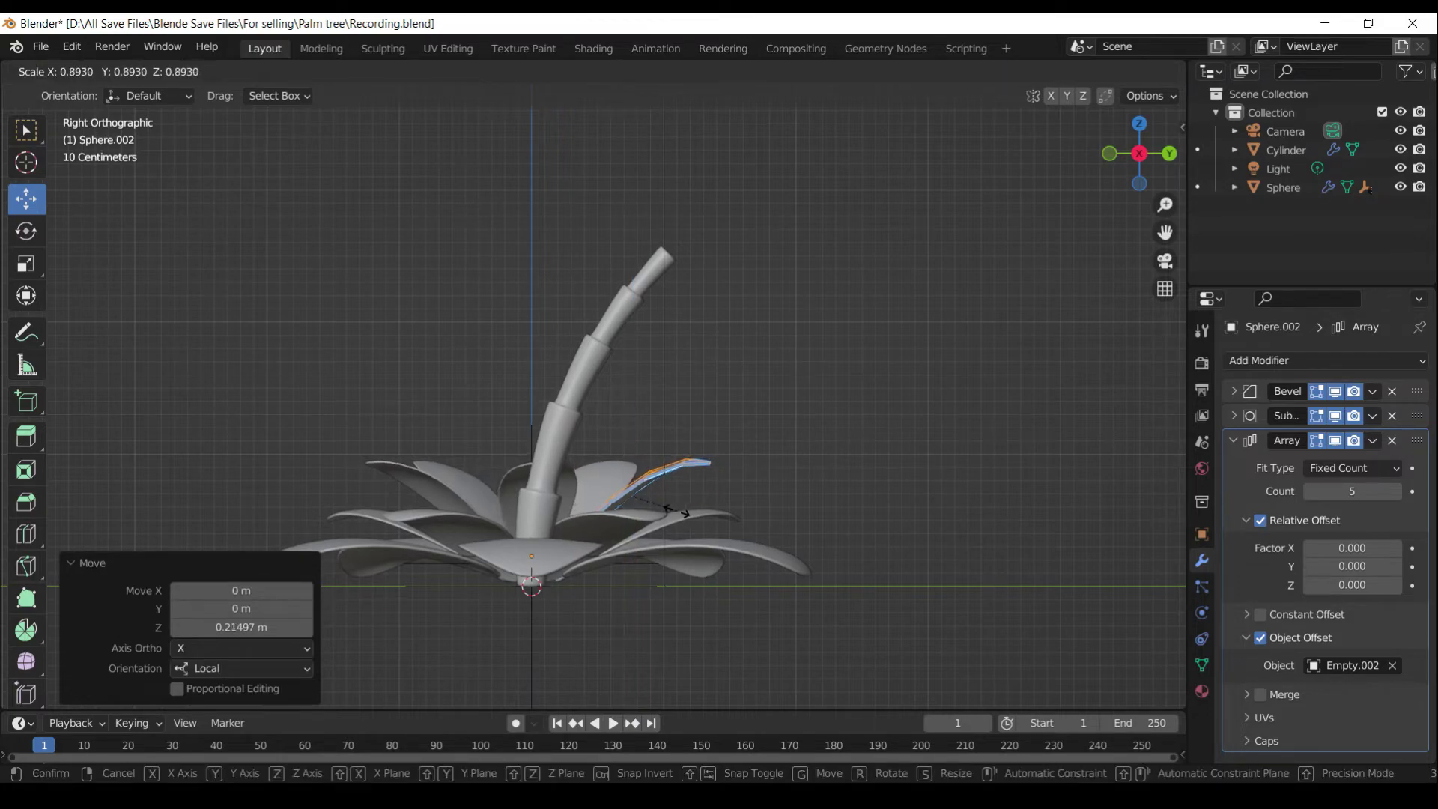
pyautogui.click(677, 507)
pyautogui.moveTo(677, 508); pyautogui.dragTo(687, 544, button='middle')
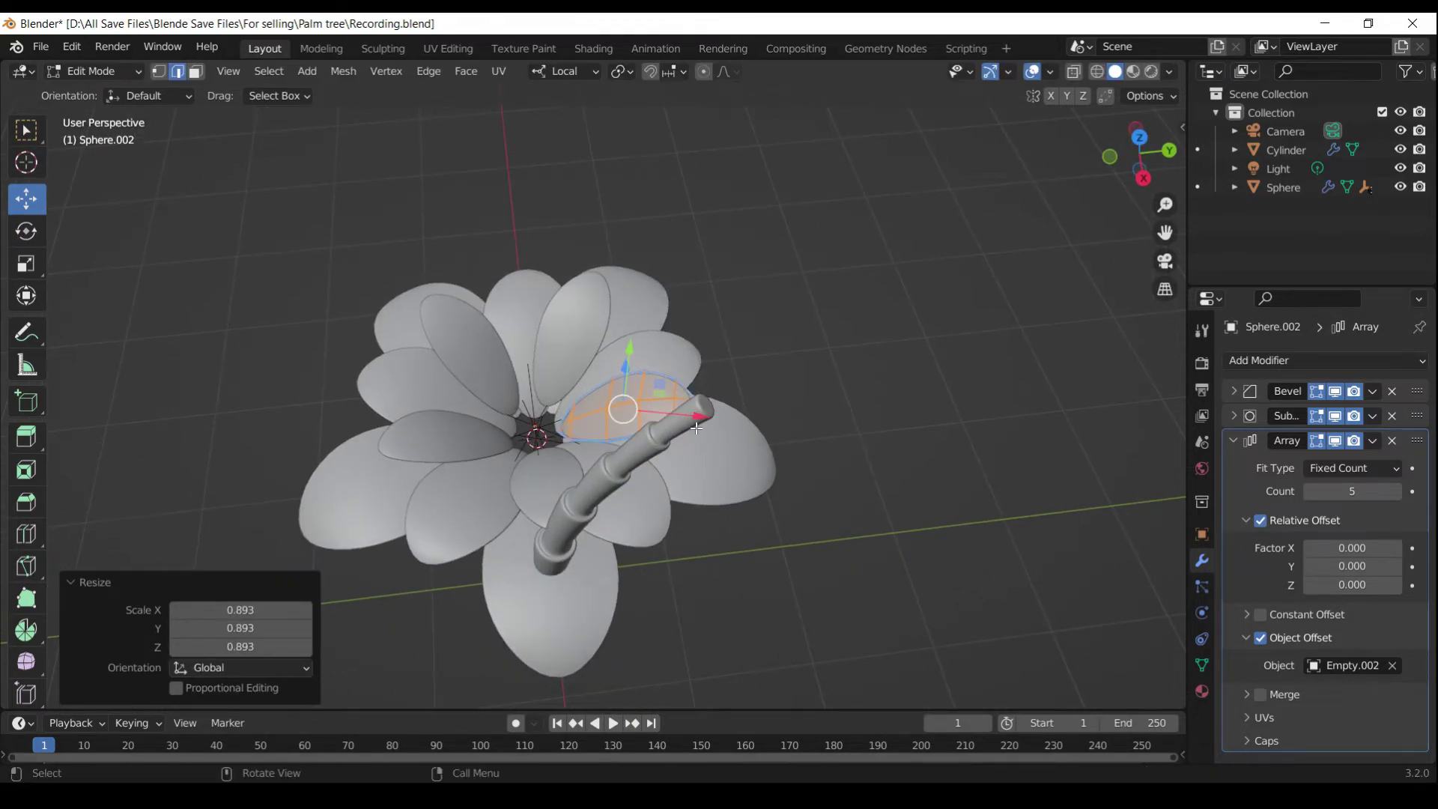
pyautogui.moveTo(697, 428); pyautogui.dragTo(659, 427)
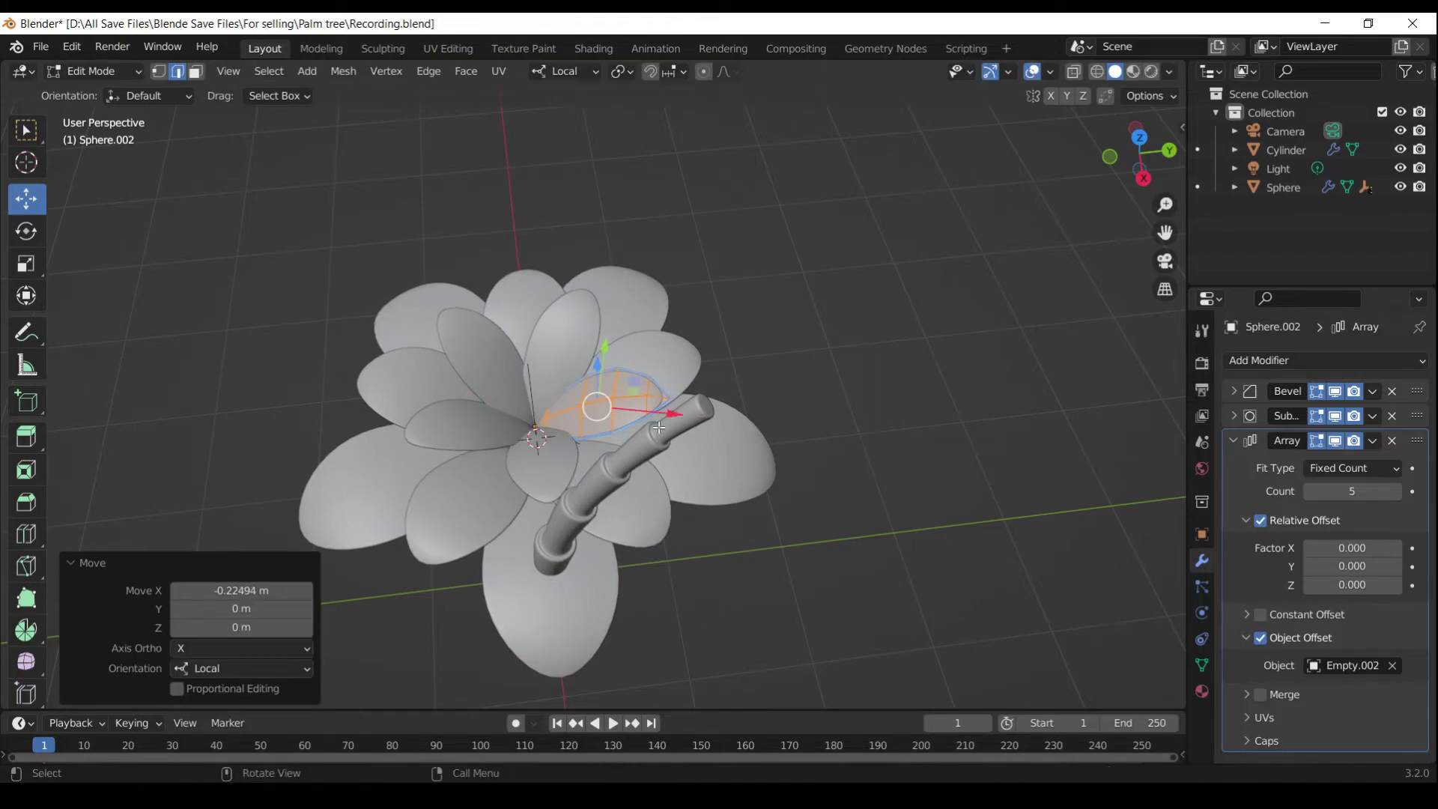
pyautogui.moveTo(659, 426); pyautogui.dragTo(561, 305, button='middle')
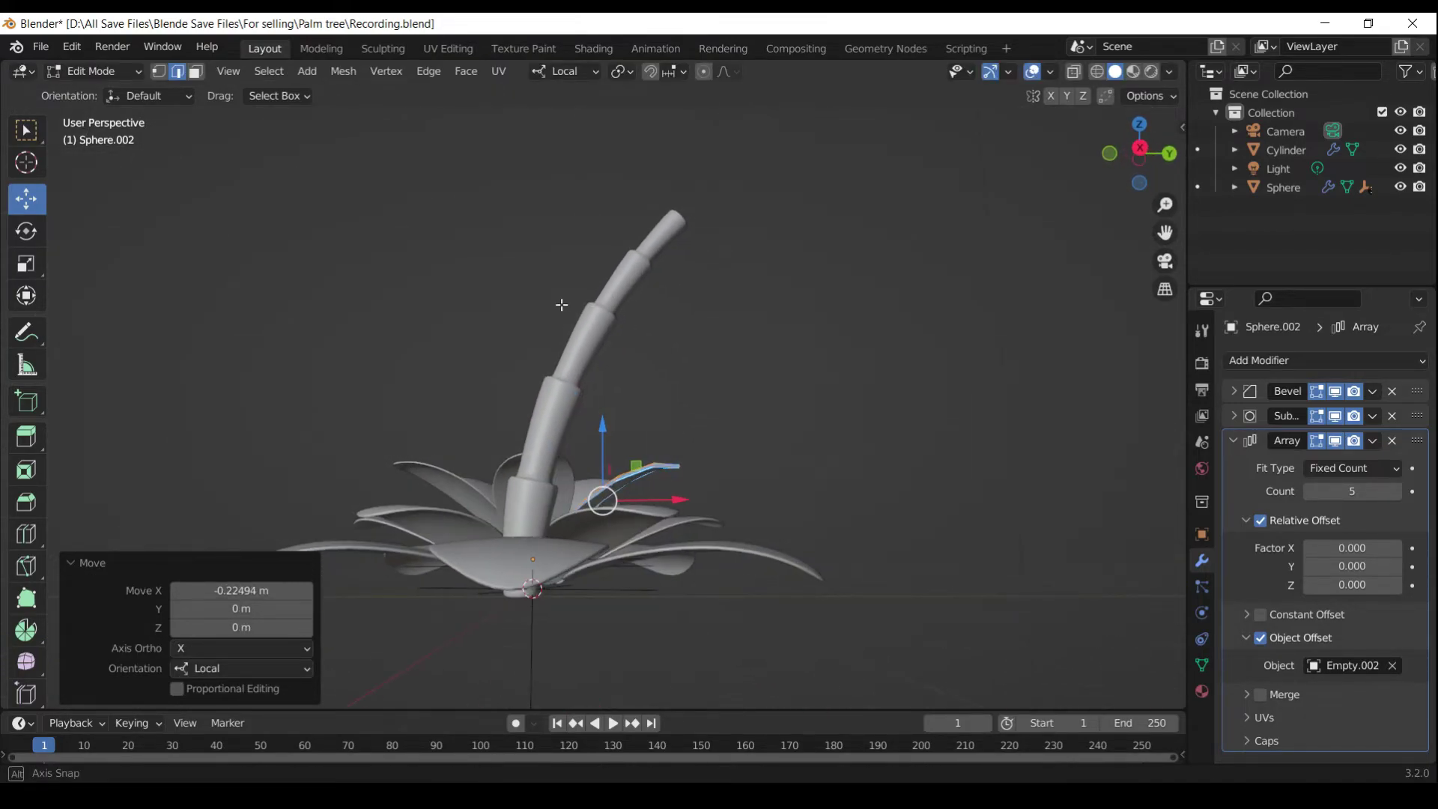
# Rotate the bottom layer's leaf mesh 13.7° in the front view and move it about -0.07 m in X and -0.32 m in Z
pyautogui.press('Tab')
pyautogui.click(792, 555)
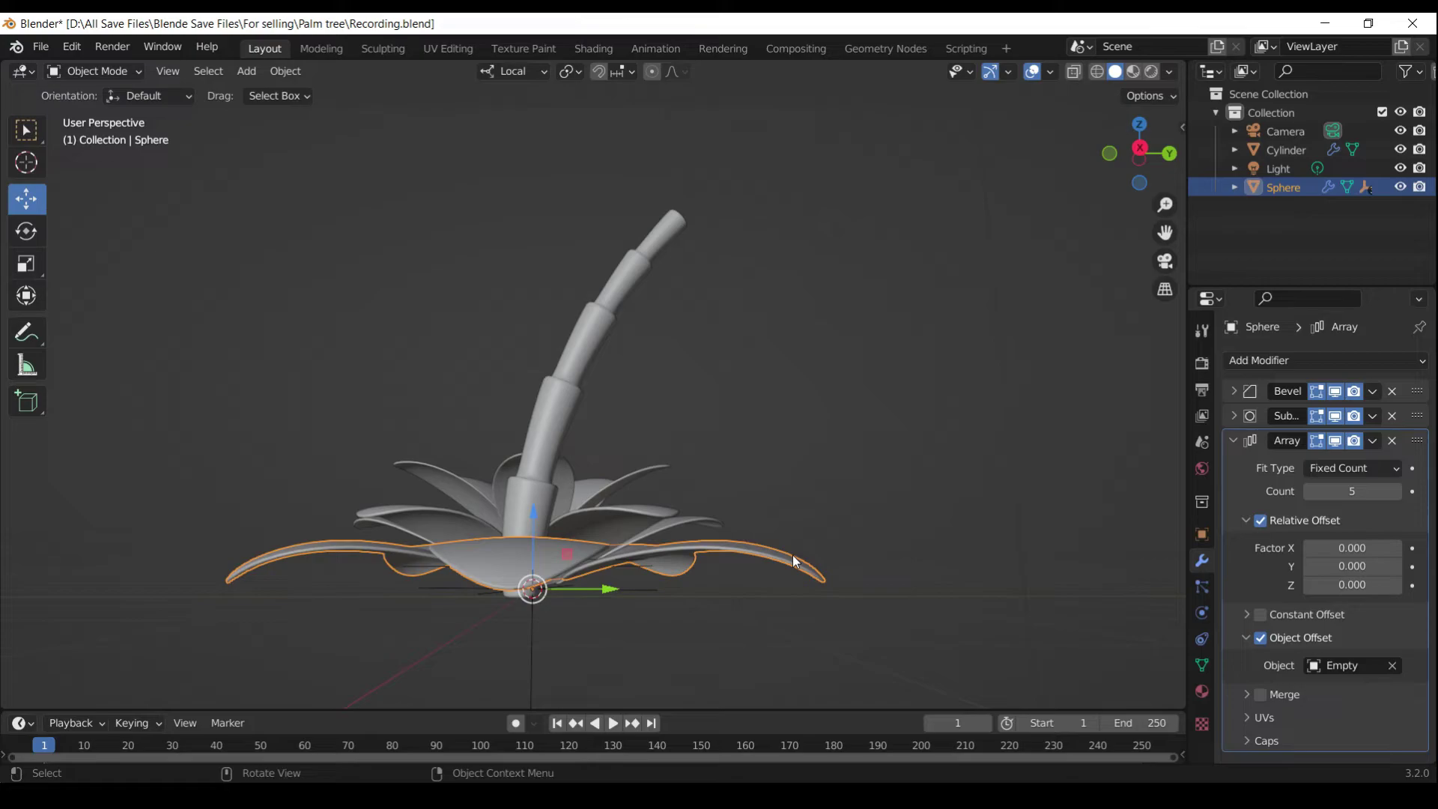
pyautogui.press('Tab')
pyautogui.press('KP_1')
pyautogui.press('r')
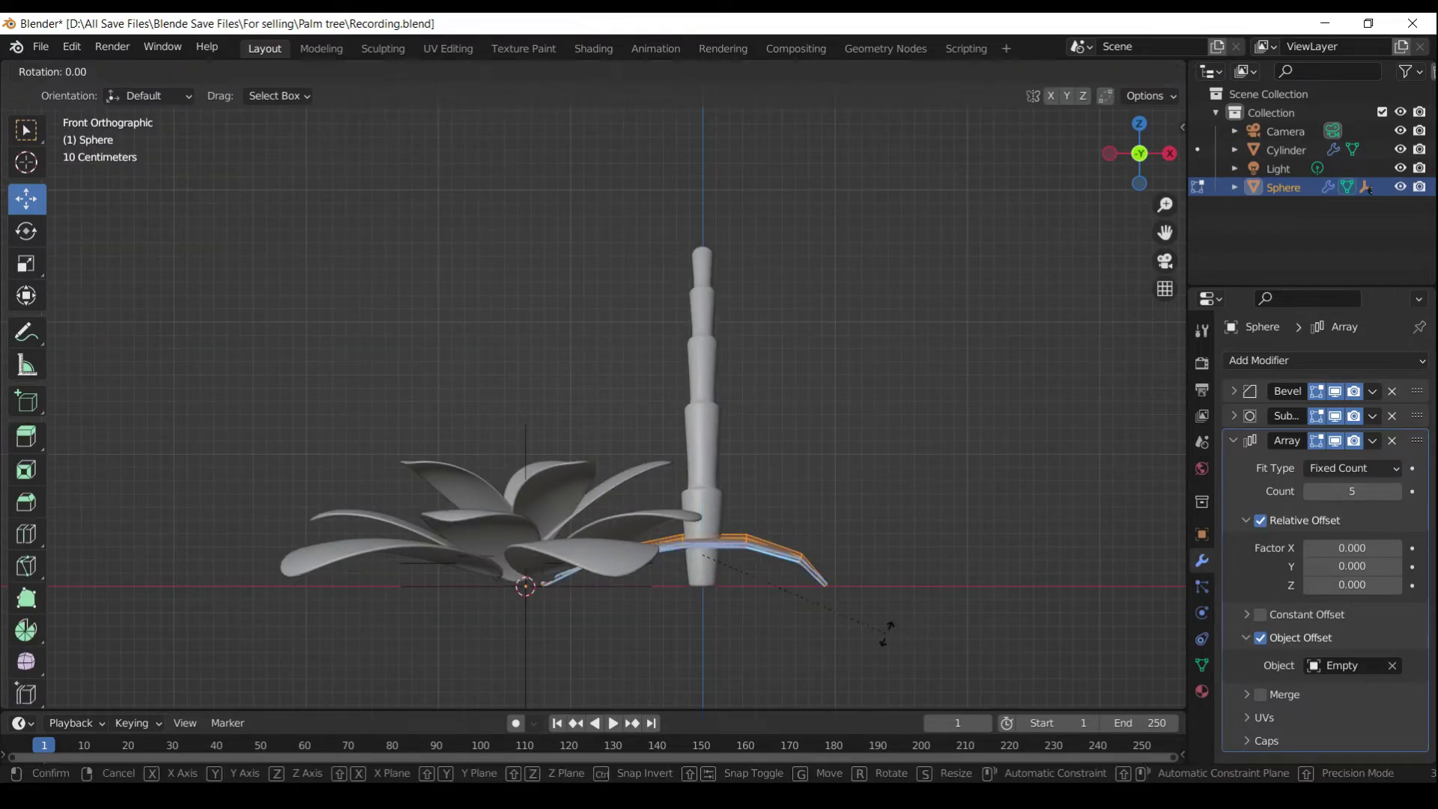
pyautogui.click(850, 652)
pyautogui.press('g')
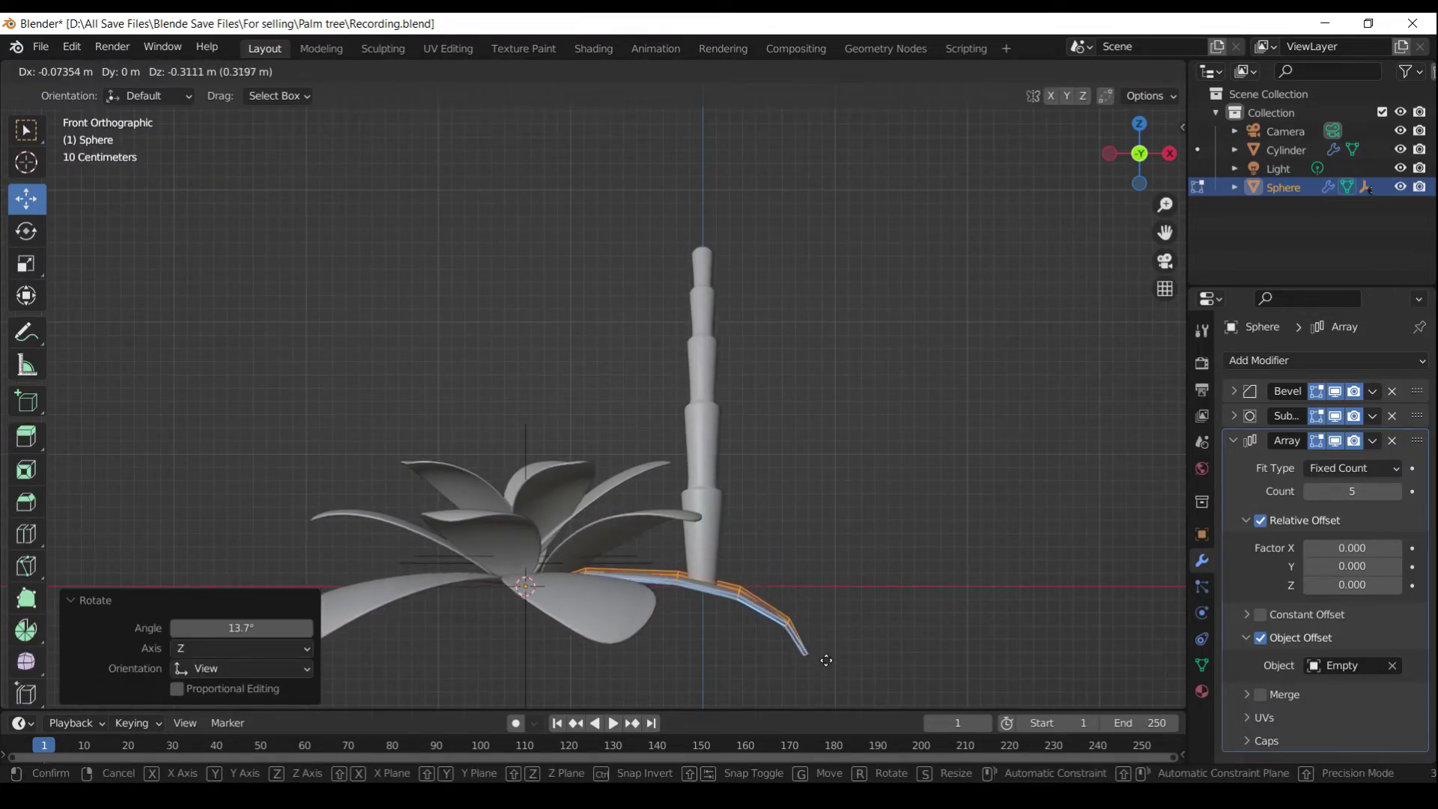
pyautogui.click(827, 658)
pyautogui.scroll(-4, 824, 592)
pyautogui.scroll(3, 824, 584)
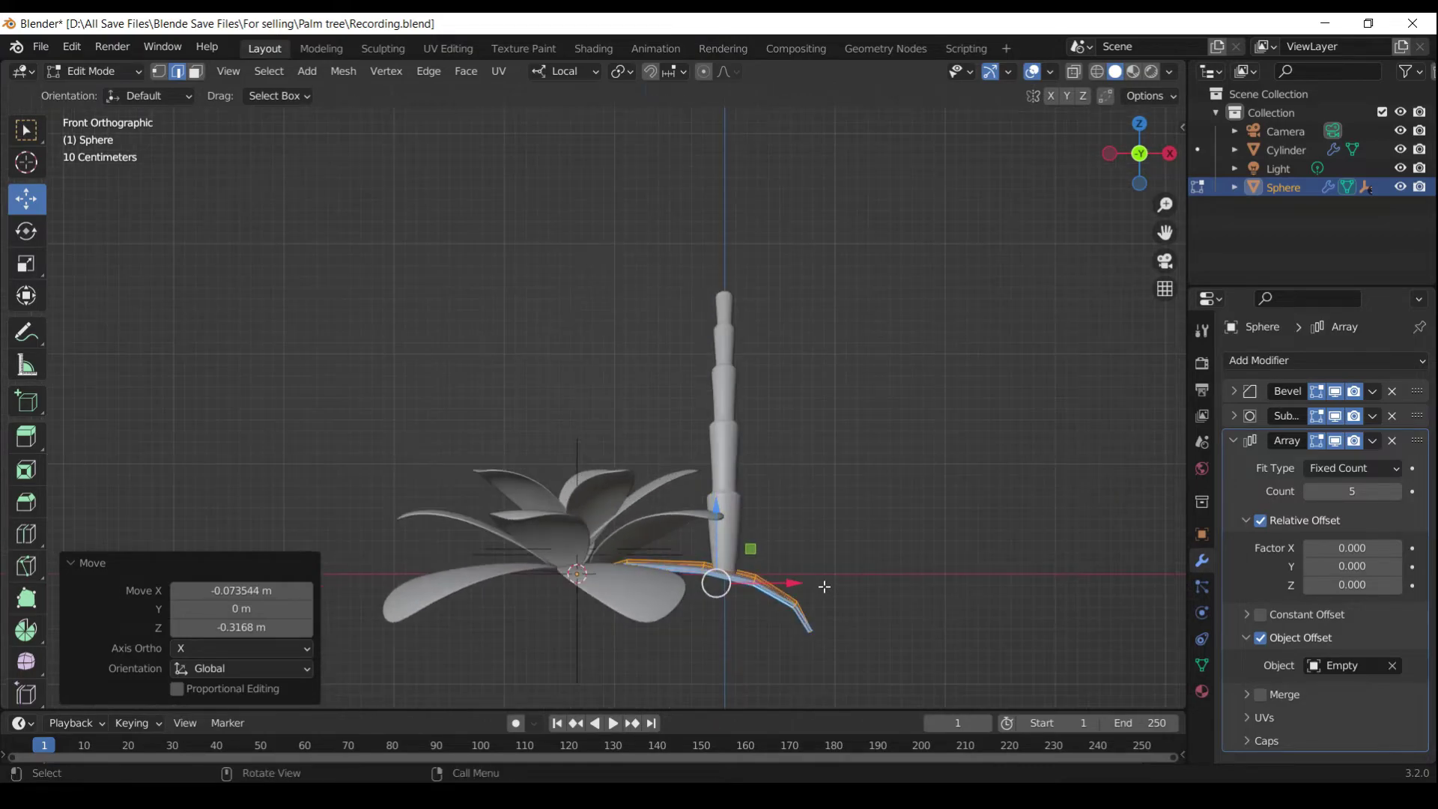
# Rotate the middle layer's leaf mesh downward by about 8° in the front view and return to Object Mode
pyautogui.press('Tab')
pyautogui.click(690, 522)
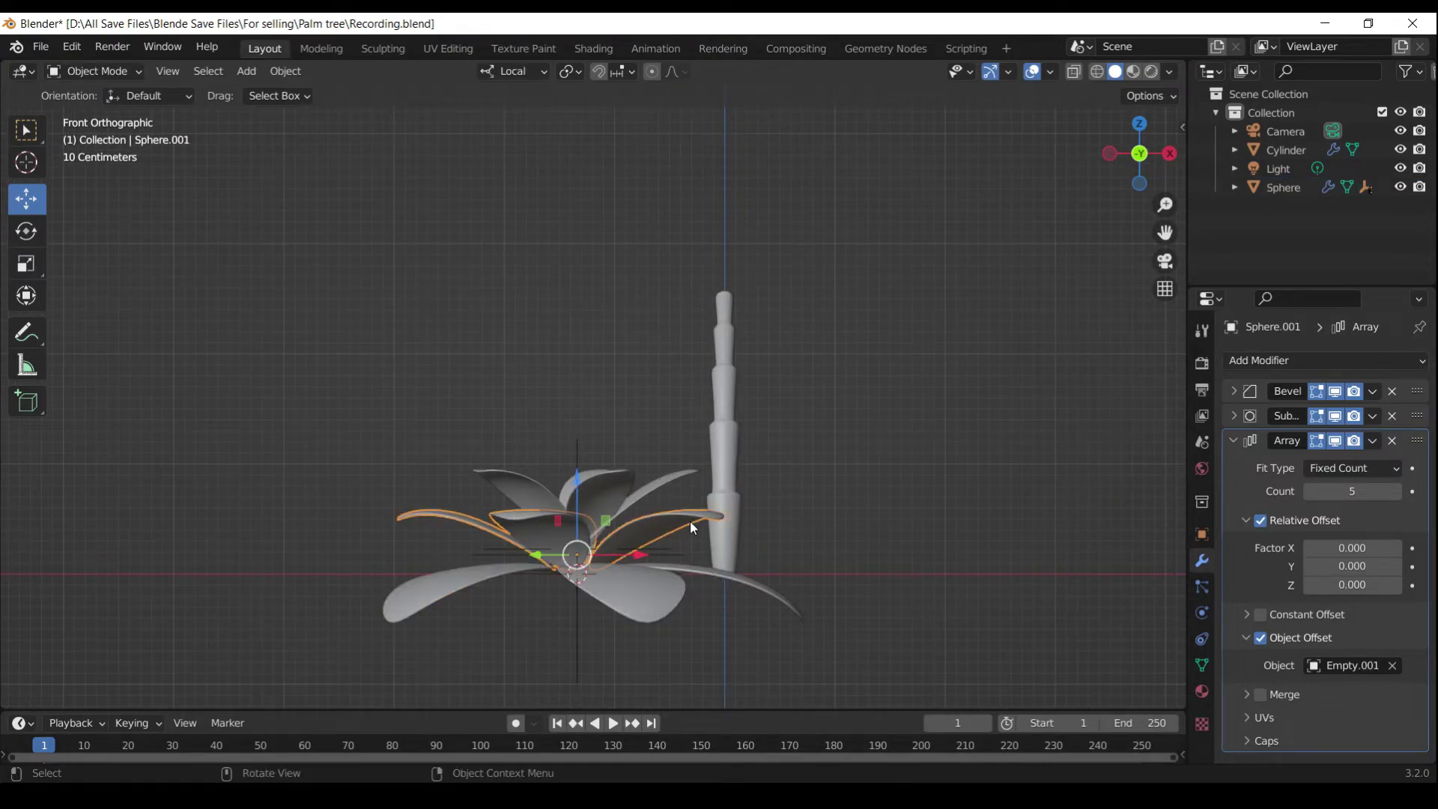
pyautogui.press('Tab')
pyautogui.press('r')
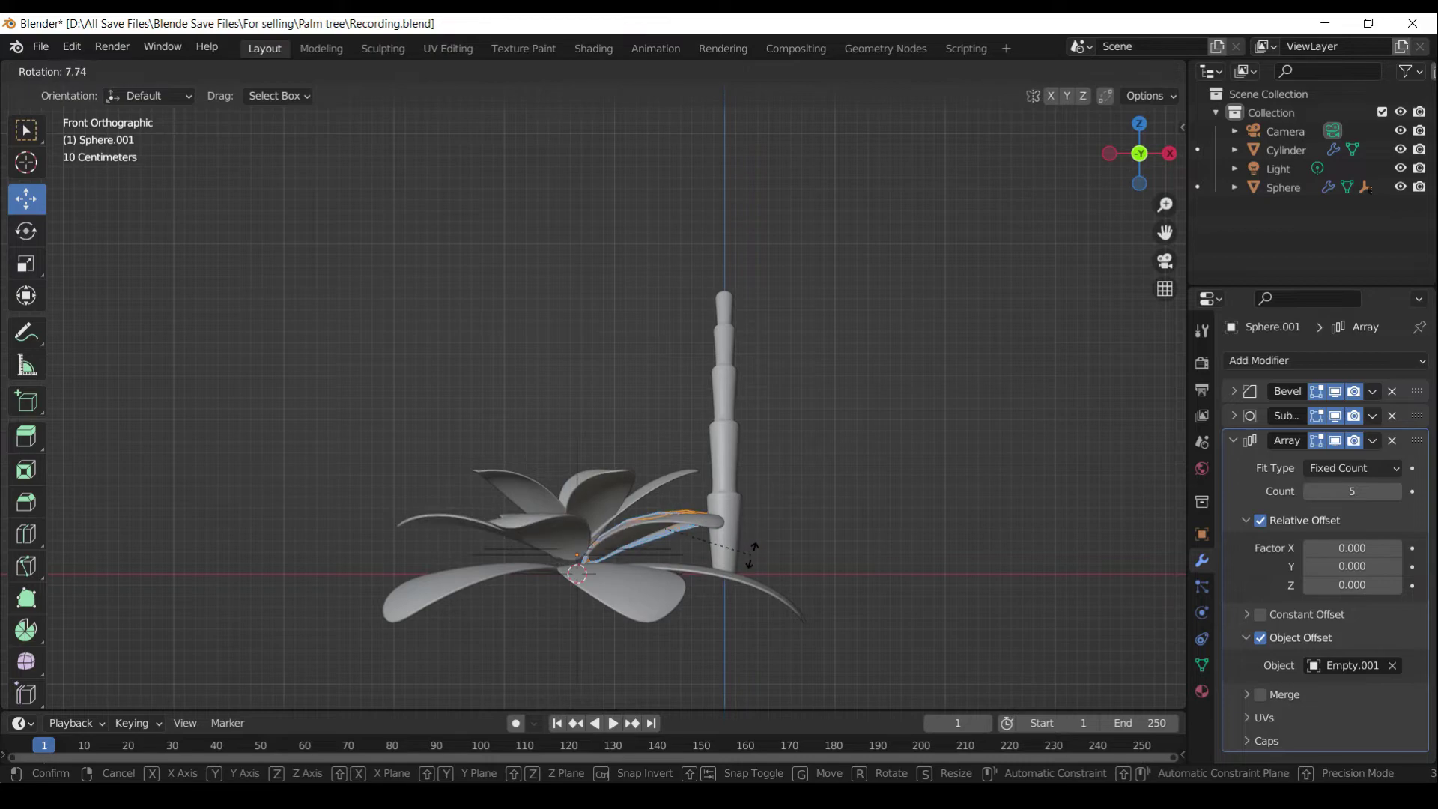
pyautogui.click(751, 564)
pyautogui.click(750, 564)
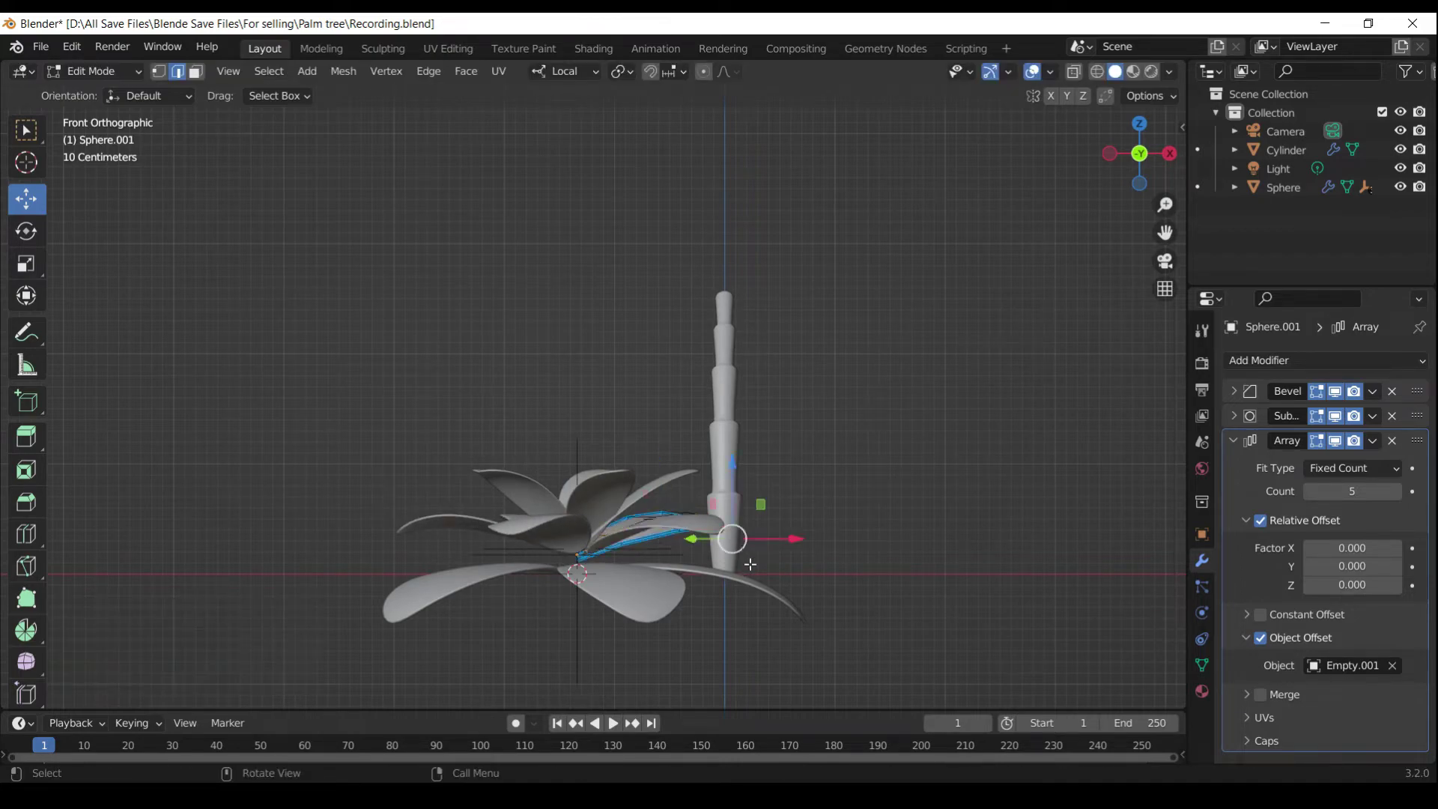
pyautogui.press('Tab')
pyautogui.click(743, 592)
pyautogui.moveTo(579, 509); pyautogui.dragTo(648, 590)
pyautogui.hotkey('ctrl', 'z')
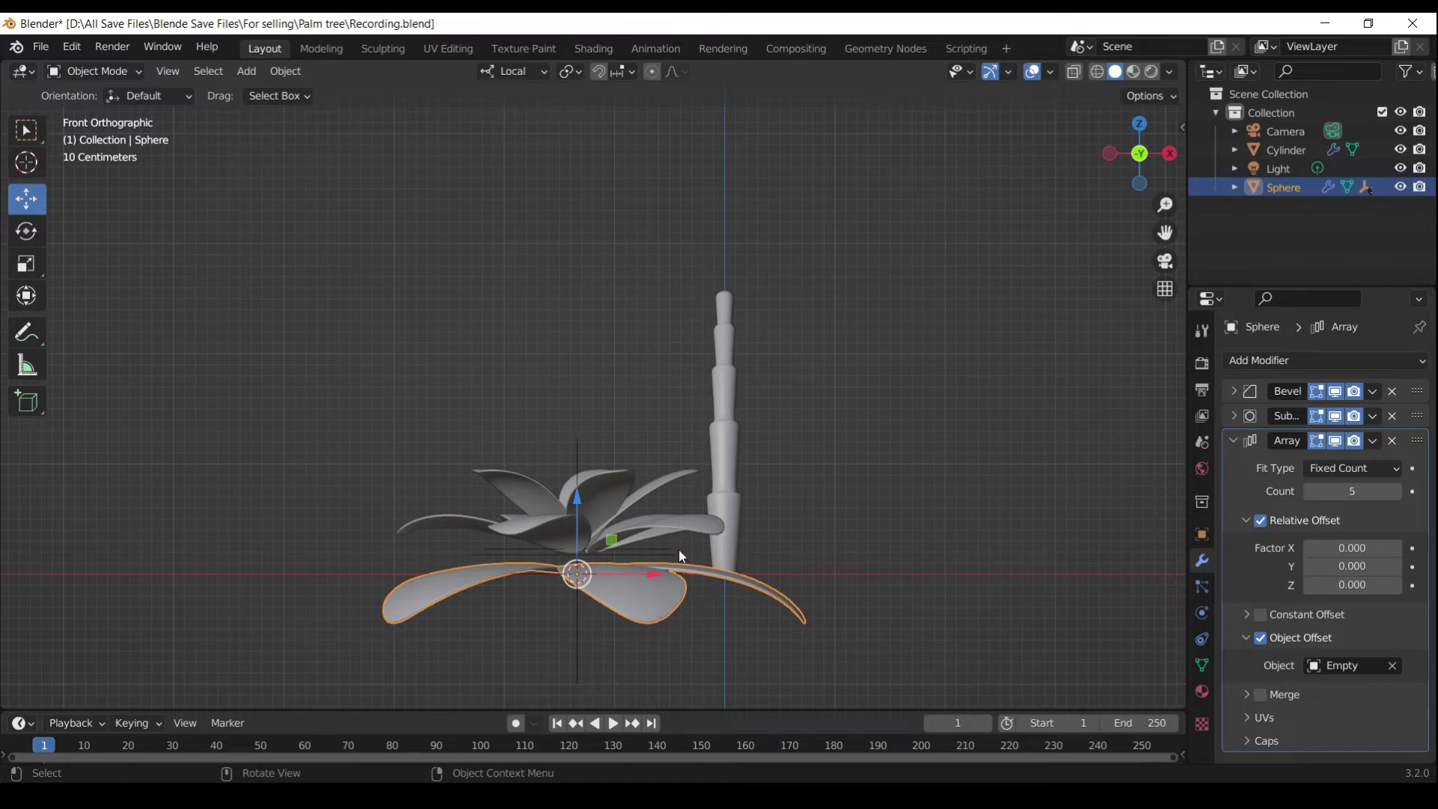
# Lower the middle leaf layer slightly along its local Z axis toward the bottom layer
pyautogui.click(668, 522)
pyautogui.moveTo(575, 477); pyautogui.dragTo(580, 491)
pyautogui.click(611, 491)
# Move the whole leaf crown by its parent layer to the trunk's tip, about 1.13 m in Y and 2.74 m in Z, and enable X-ray
pyautogui.moveTo(636, 417); pyautogui.dragTo(541, 591, button='middle')
pyautogui.click(533, 601)
pyautogui.press('KP_3')
pyautogui.press('g')
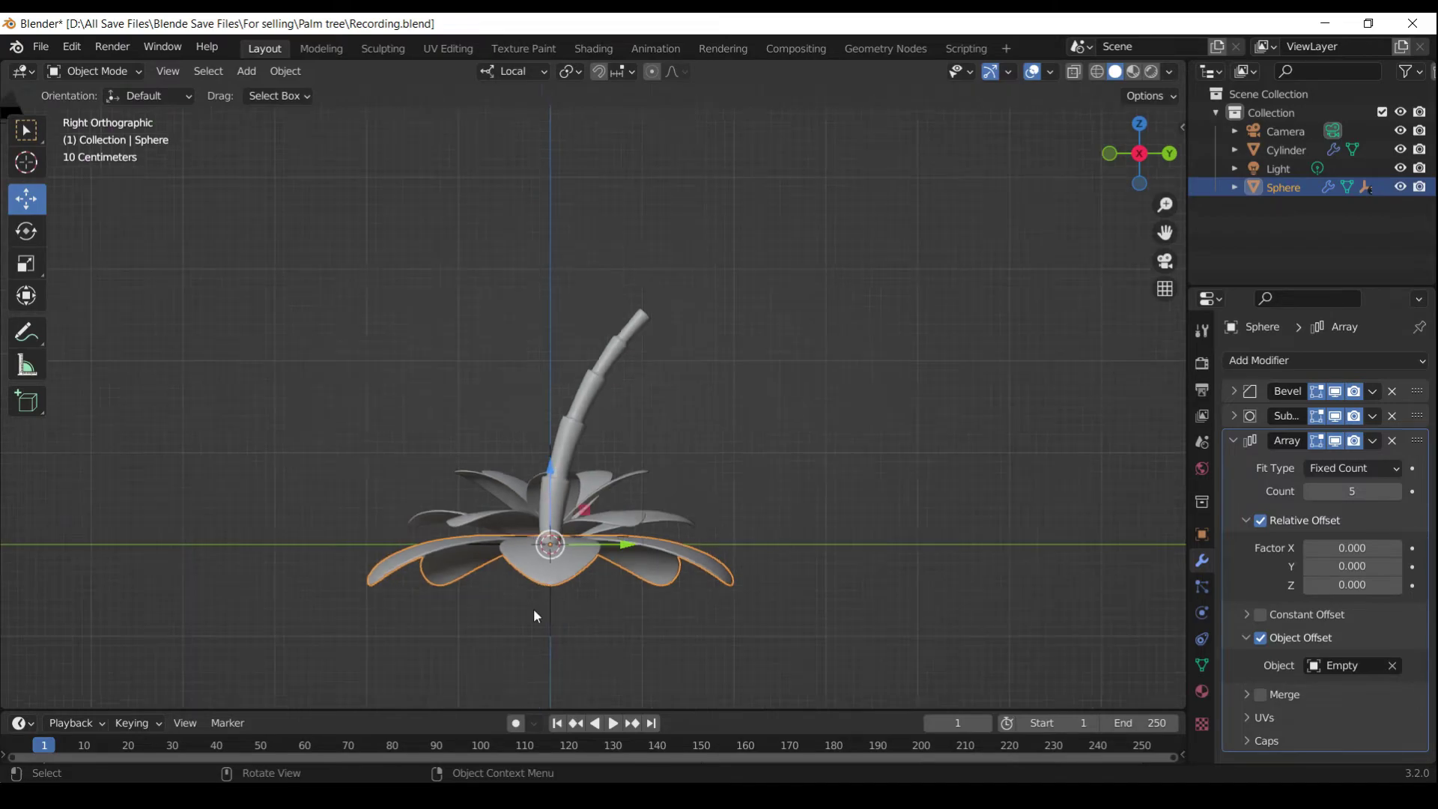
pyautogui.click(766, 346)
pyautogui.click(1073, 72)
pyautogui.scroll(4, 671, 335)
# Tilt the leaf crown 42.9° in the right view and shift it about -0.12 m in Y and -0.23 m in Z onto the trunk's end
pyautogui.press('r')
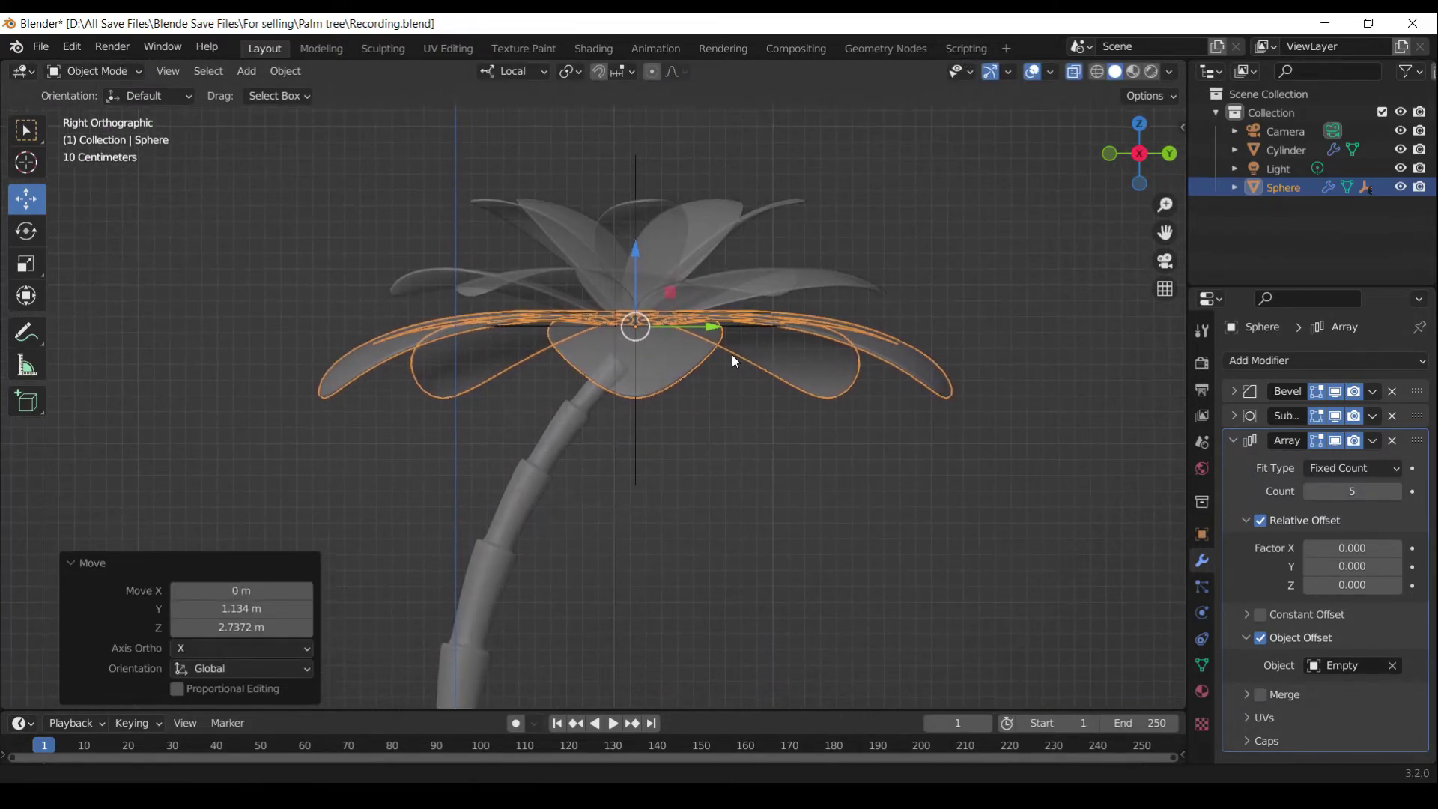
pyautogui.click(690, 443)
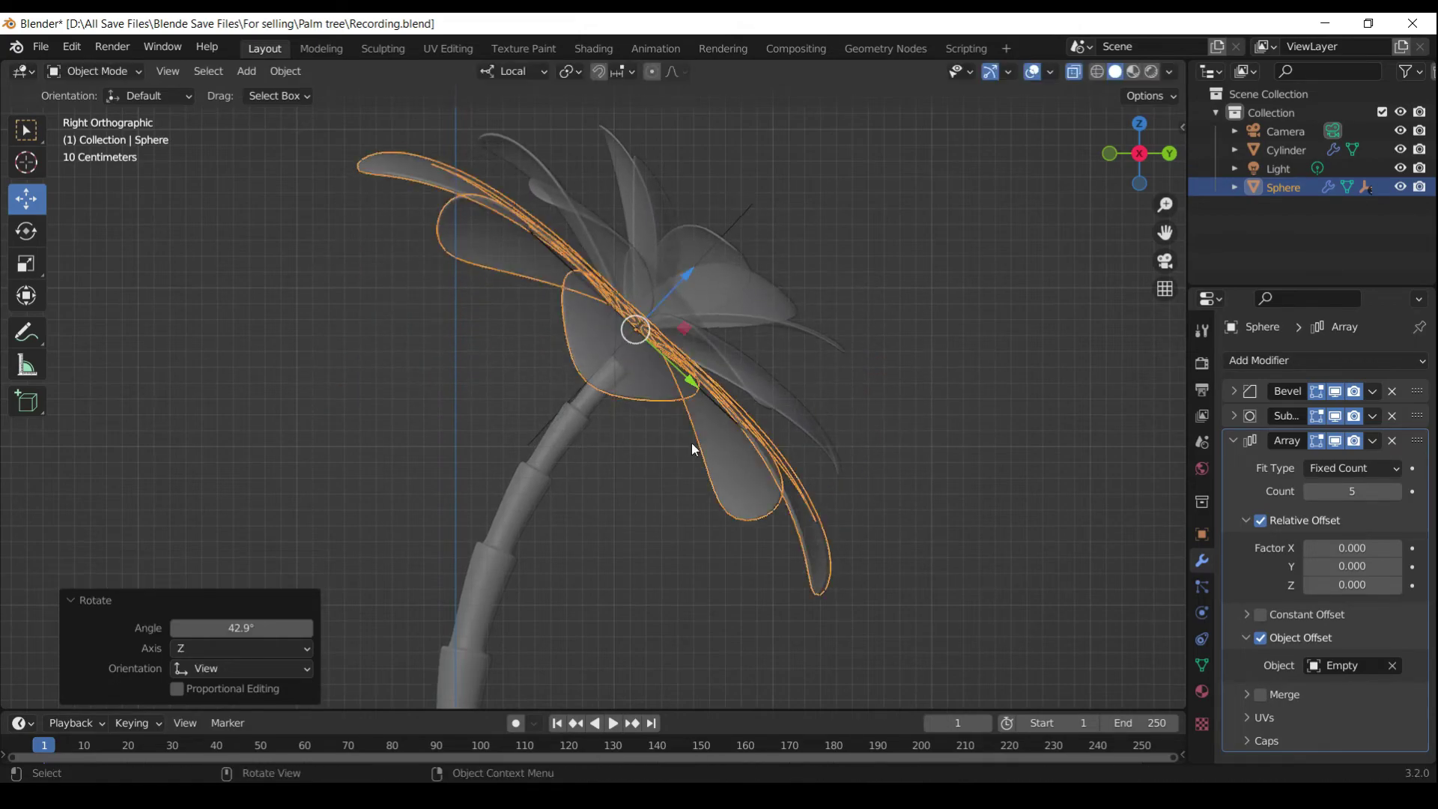
pyautogui.press('g')
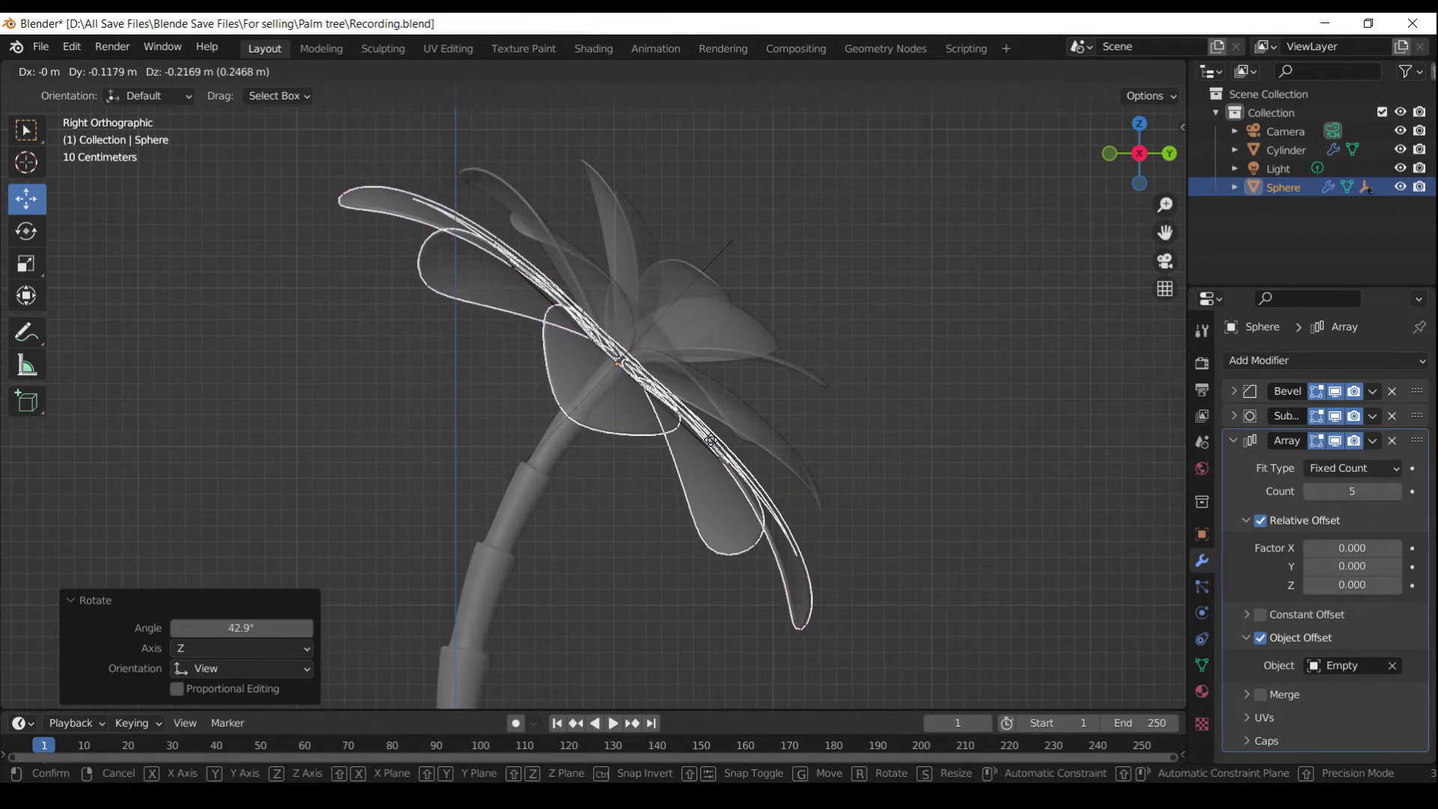
pyautogui.click(713, 449)
# Centre the leaf crown over the trunk along local X in the back view, and turn X-ray off
pyautogui.moveTo(713, 449); pyautogui.dragTo(822, 290, button='middle')
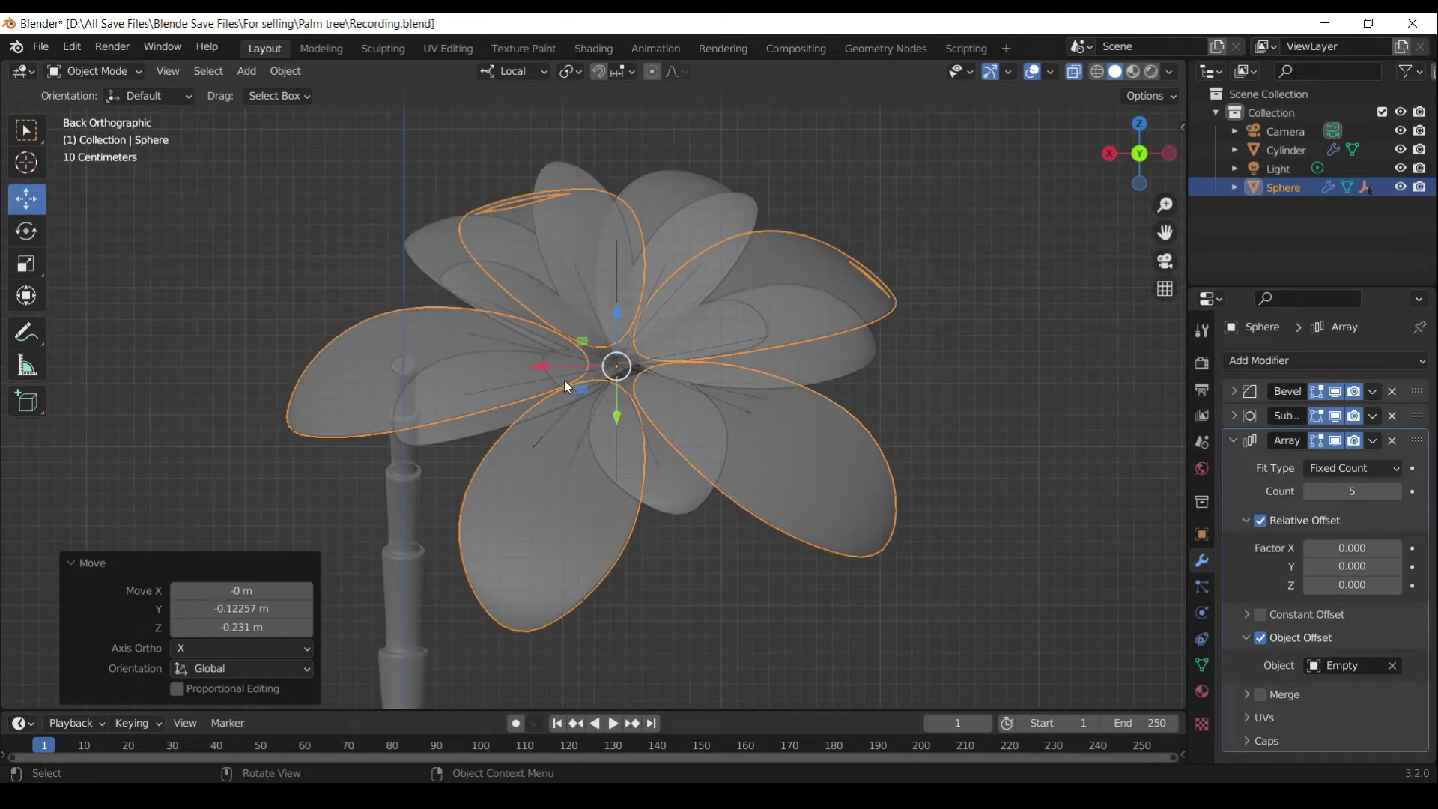
pyautogui.moveTo(558, 367); pyautogui.dragTo(340, 359)
pyautogui.click(1074, 71)
pyautogui.click(825, 384)
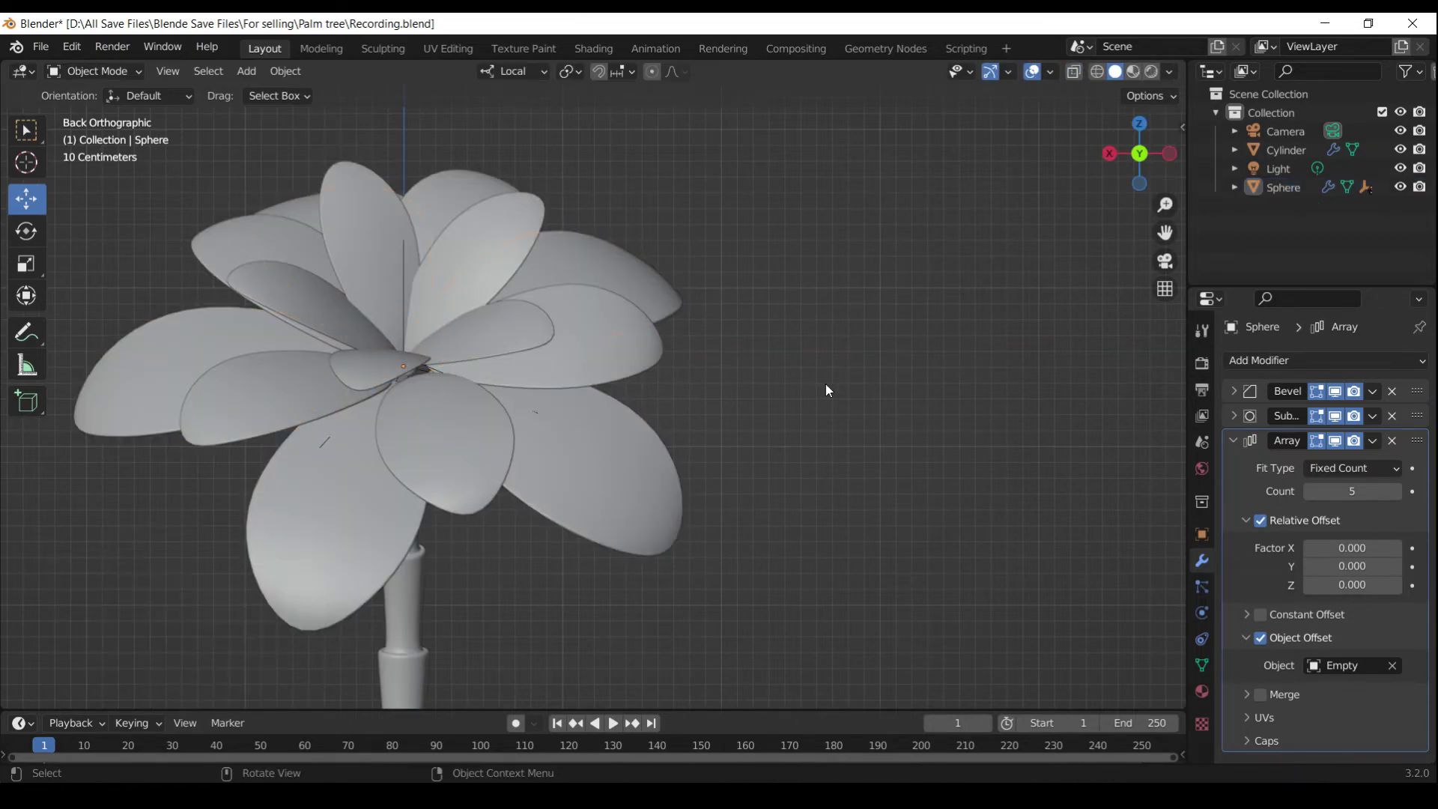
pyautogui.moveTo(825, 383); pyautogui.dragTo(852, 447, button='middle')
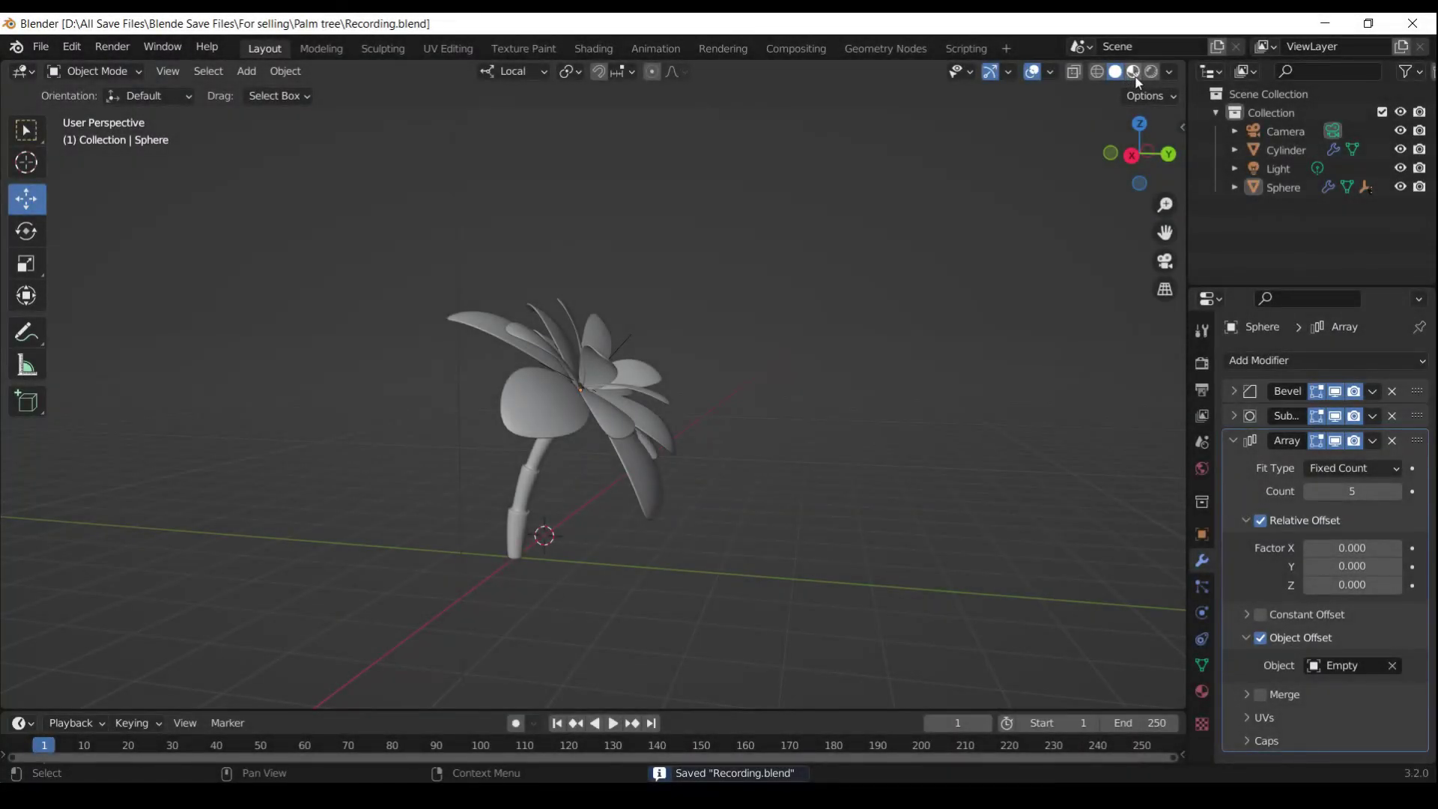
# Switch the viewport shading to Material Preview and add a new material to the trunk
pyautogui.click(1132, 71)
pyautogui.click(530, 494)
pyautogui.click(1201, 691)
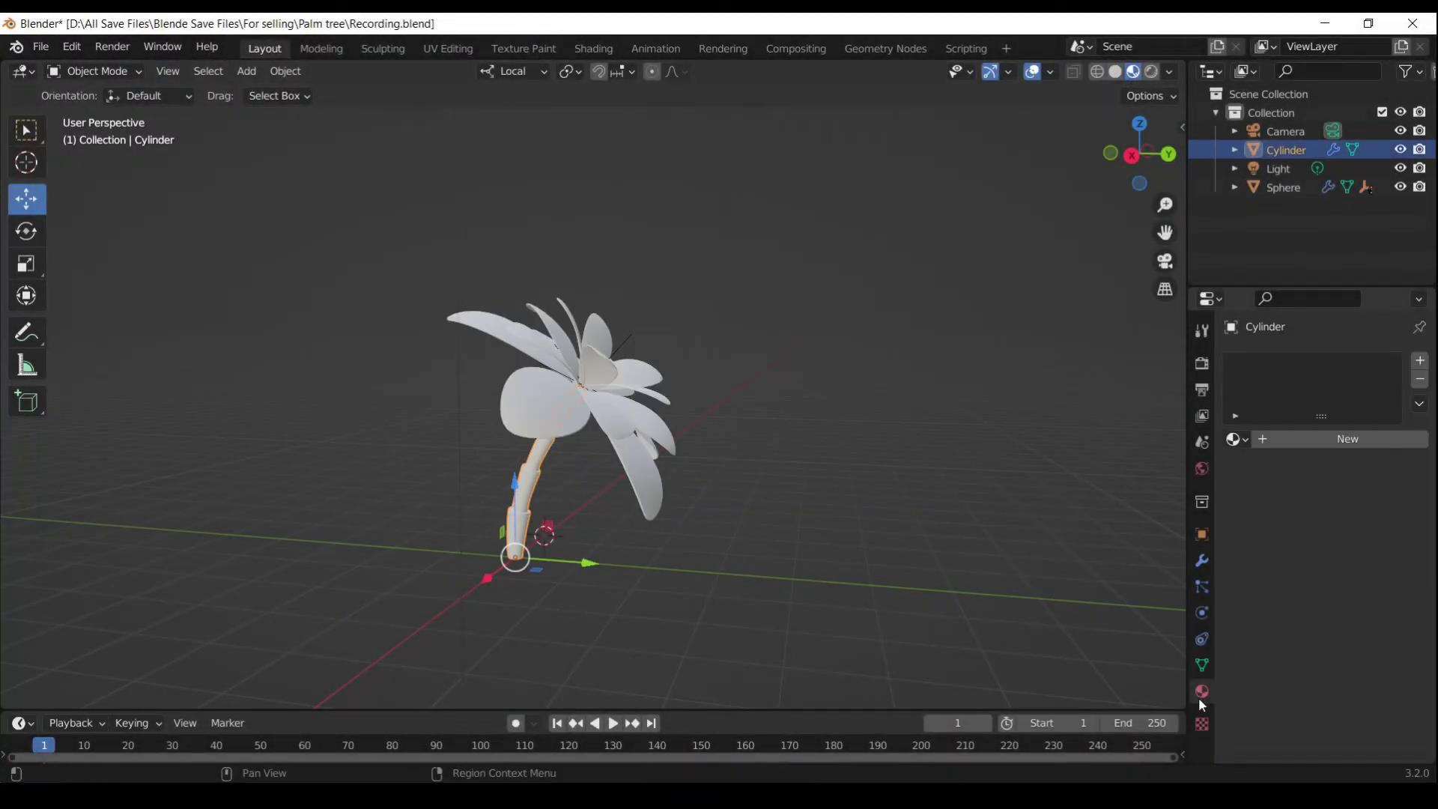
pyautogui.click(1351, 443)
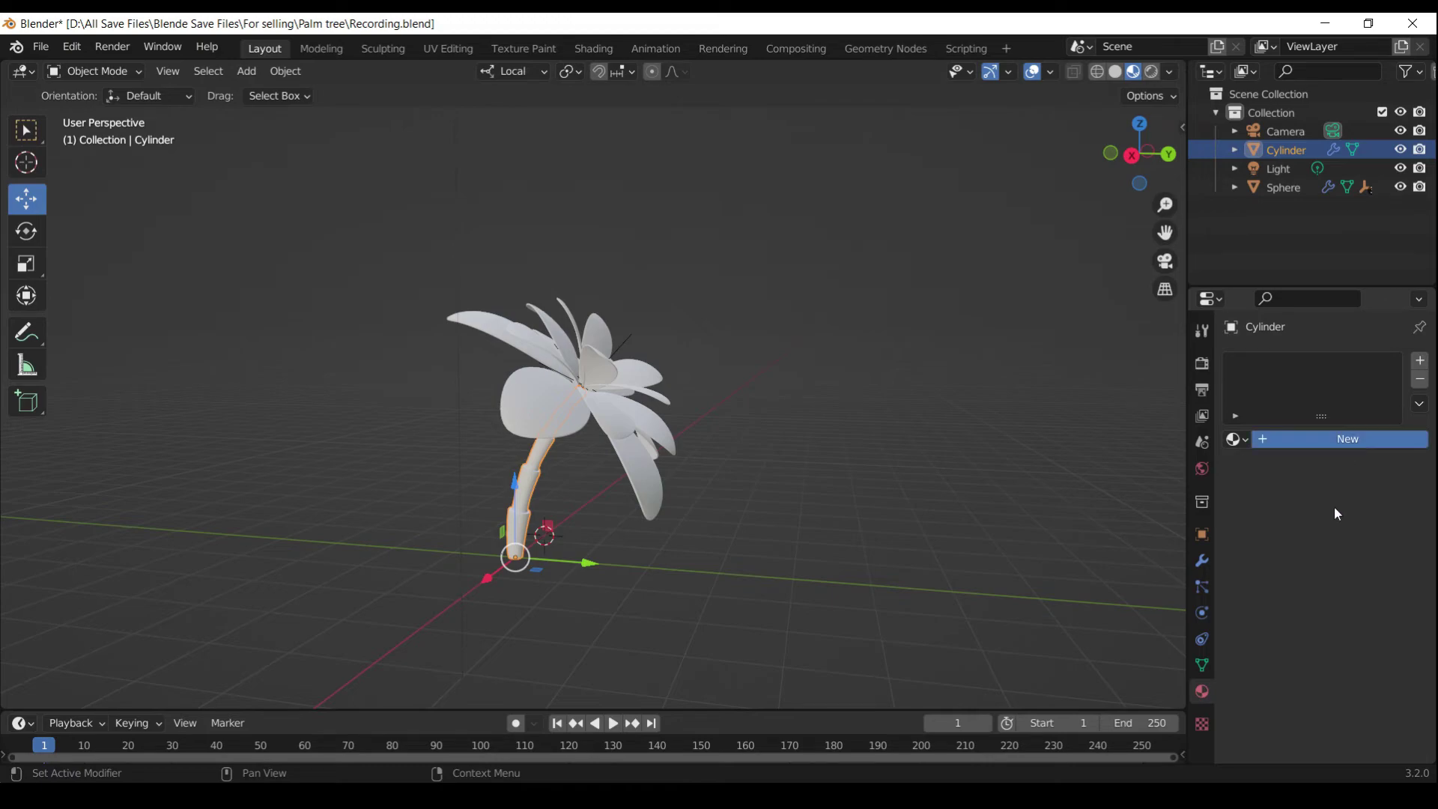
# Set the trunk material's base color to a dark reddish brown
pyautogui.click(1335, 643)
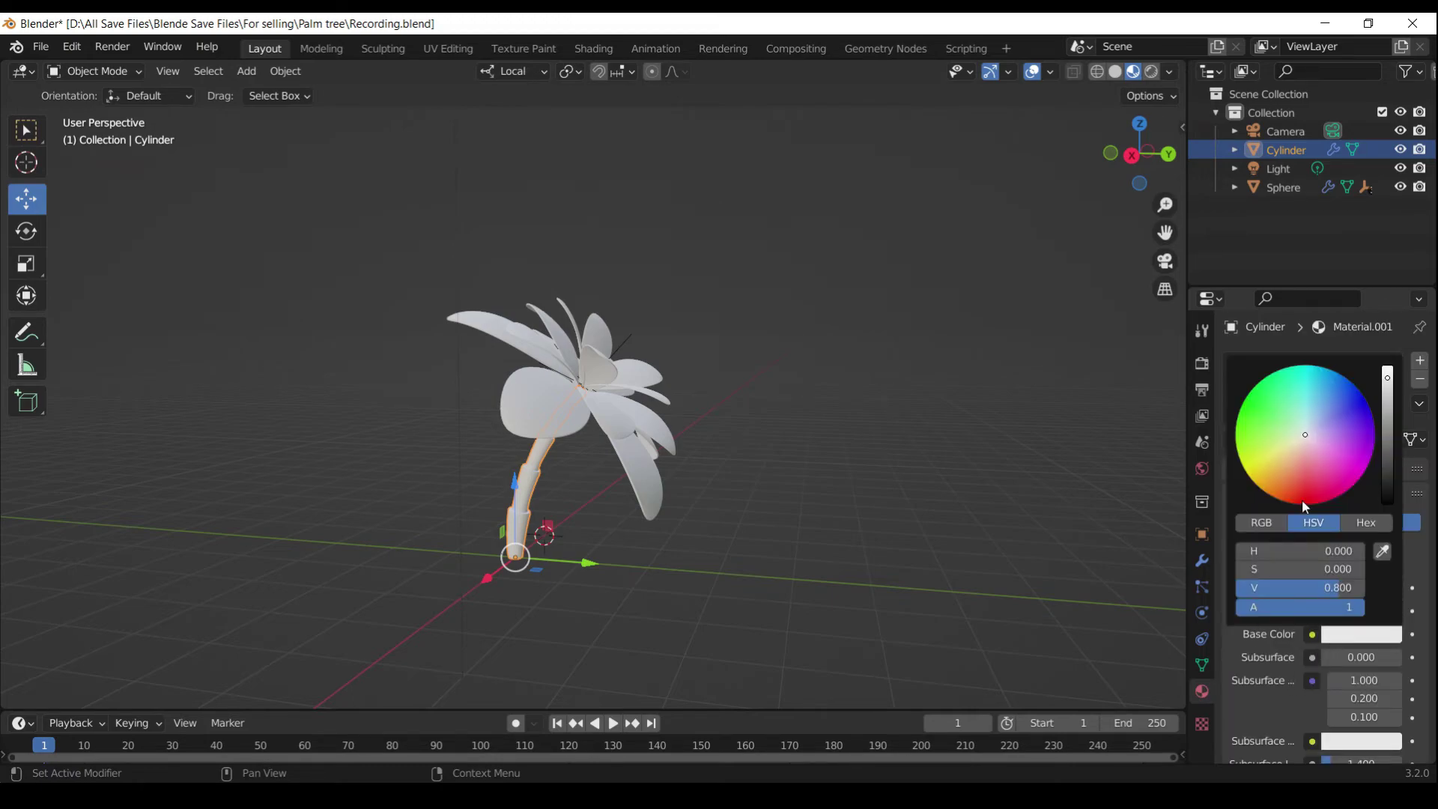
pyautogui.moveTo(1302, 499)
pyautogui.mouseDown()
pyautogui.moveTo(1272, 492)
pyautogui.moveTo(1285, 492)
pyautogui.mouseUp()
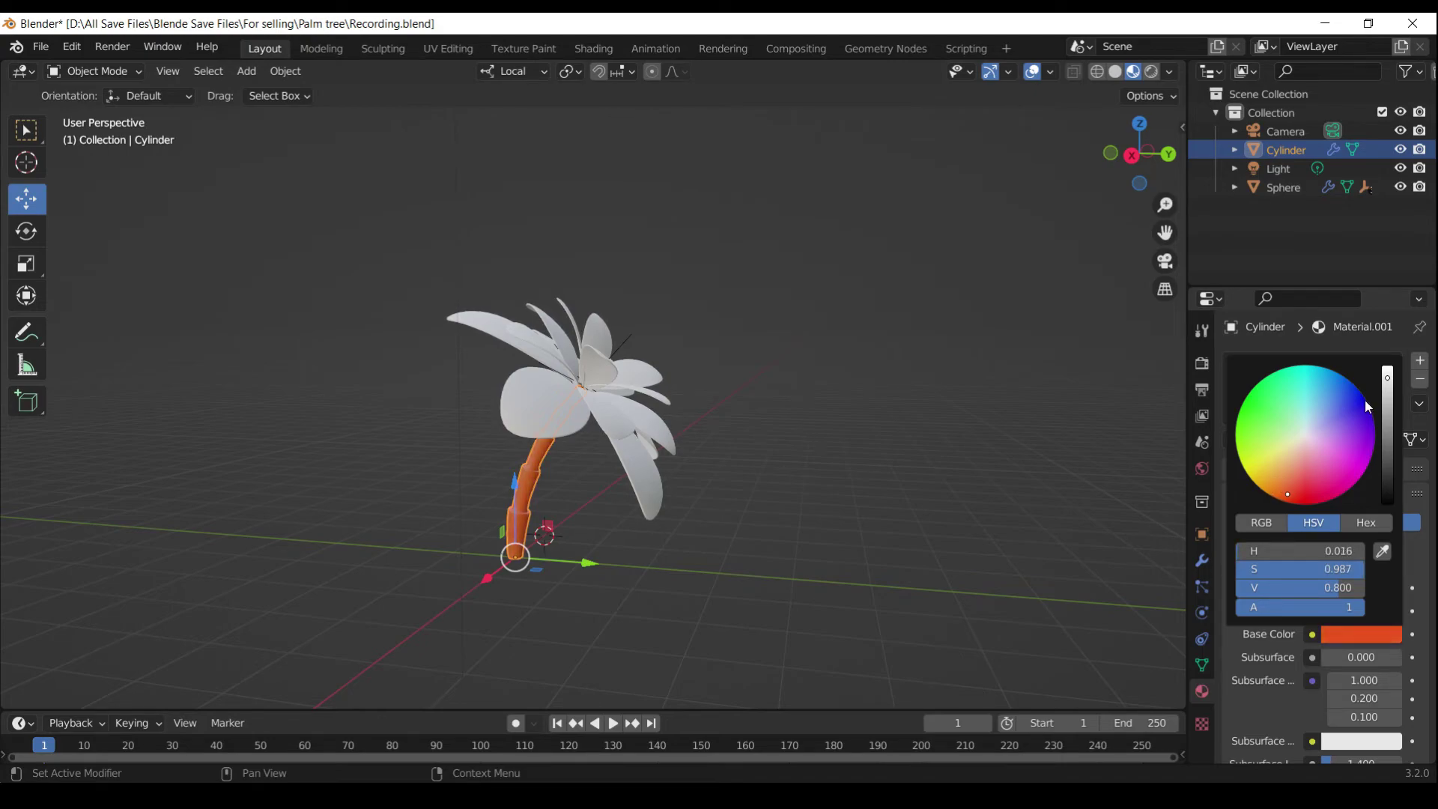
pyautogui.moveTo(1386, 381); pyautogui.dragTo(1387, 433)
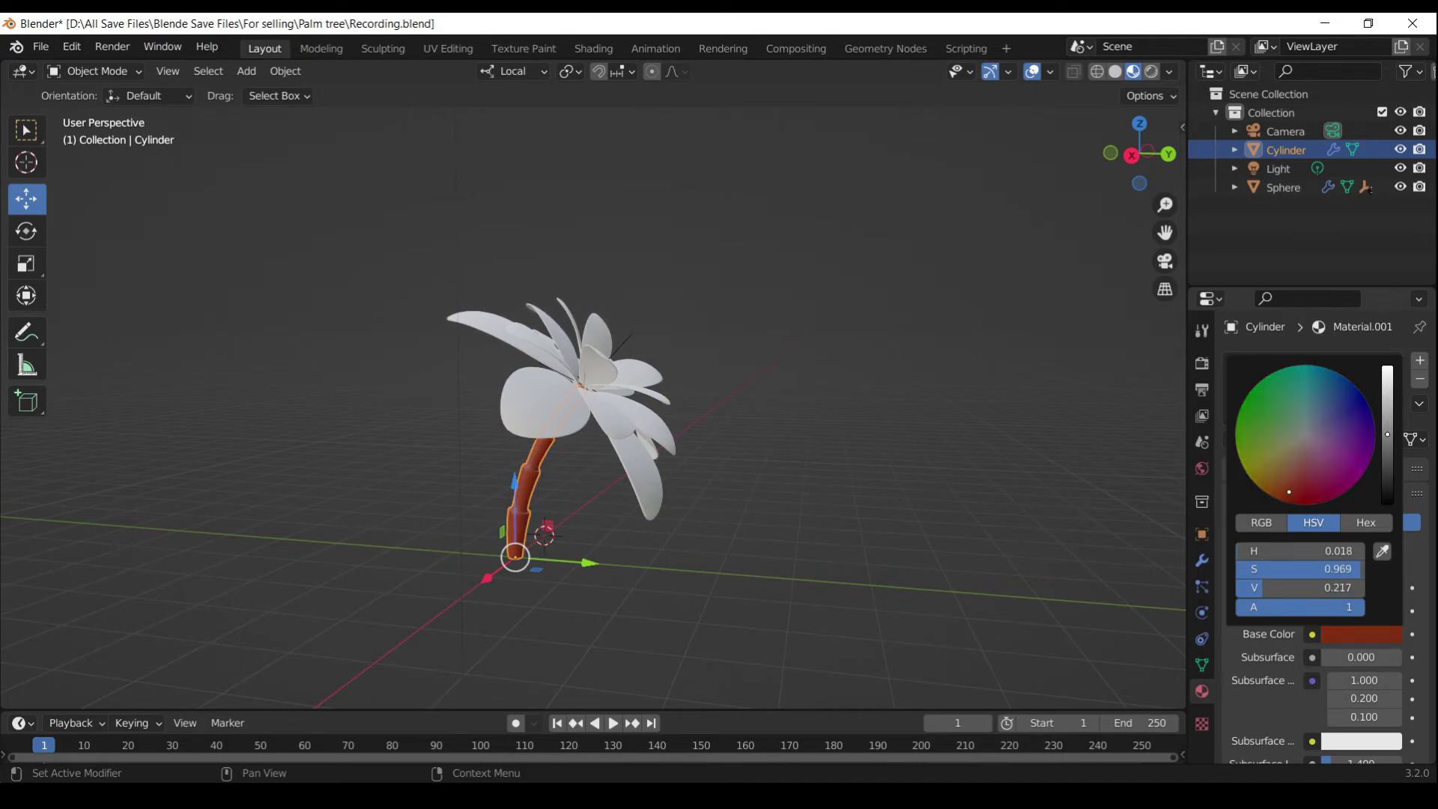
pyautogui.click(891, 509)
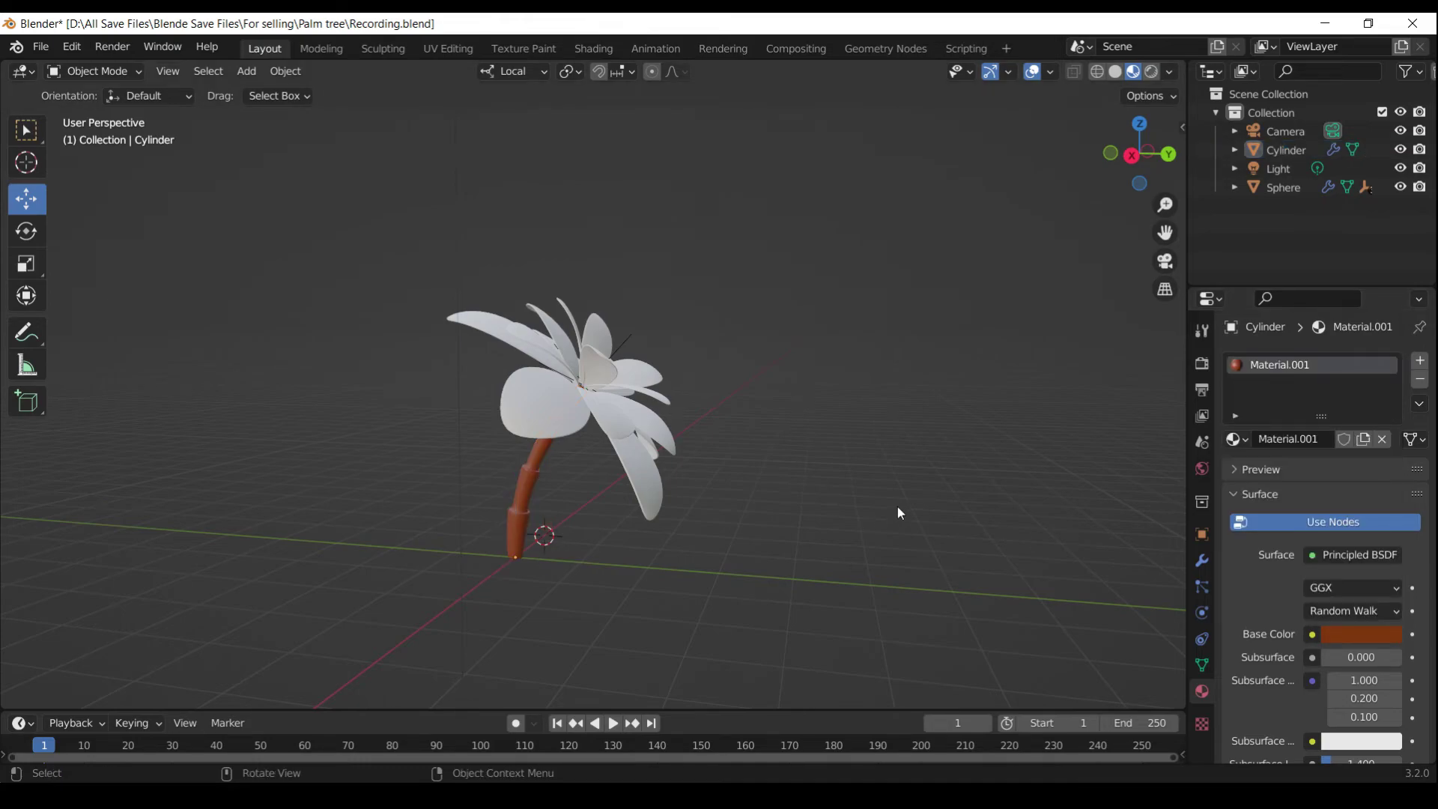
# Slightly increase the roughness of the trunk's brown material
pyautogui.moveTo(897, 506); pyautogui.dragTo(731, 564, button='middle')
pyautogui.scroll(5, 731, 564)
pyautogui.scroll(-3, 731, 569)
pyautogui.click(632, 487)
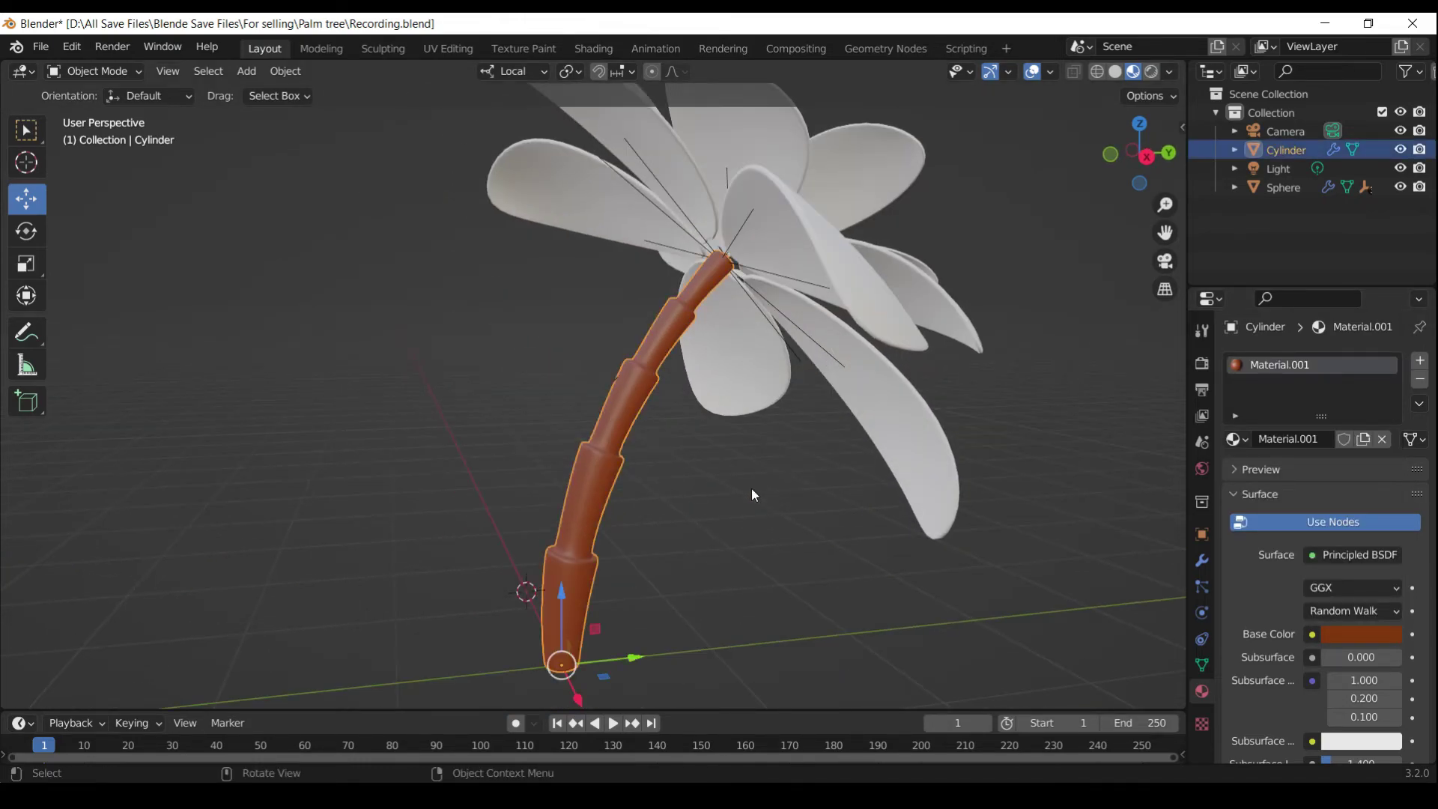
pyautogui.scroll(-6, 1304, 660)
pyautogui.moveTo(1360, 703); pyautogui.dragTo(1366, 702)
# Add a new material to the lowest leaf layer and set its base color to a fully saturated dark green, hue 0.309
pyautogui.click(939, 482)
pyautogui.moveTo(958, 478); pyautogui.dragTo(882, 503, button='middle')
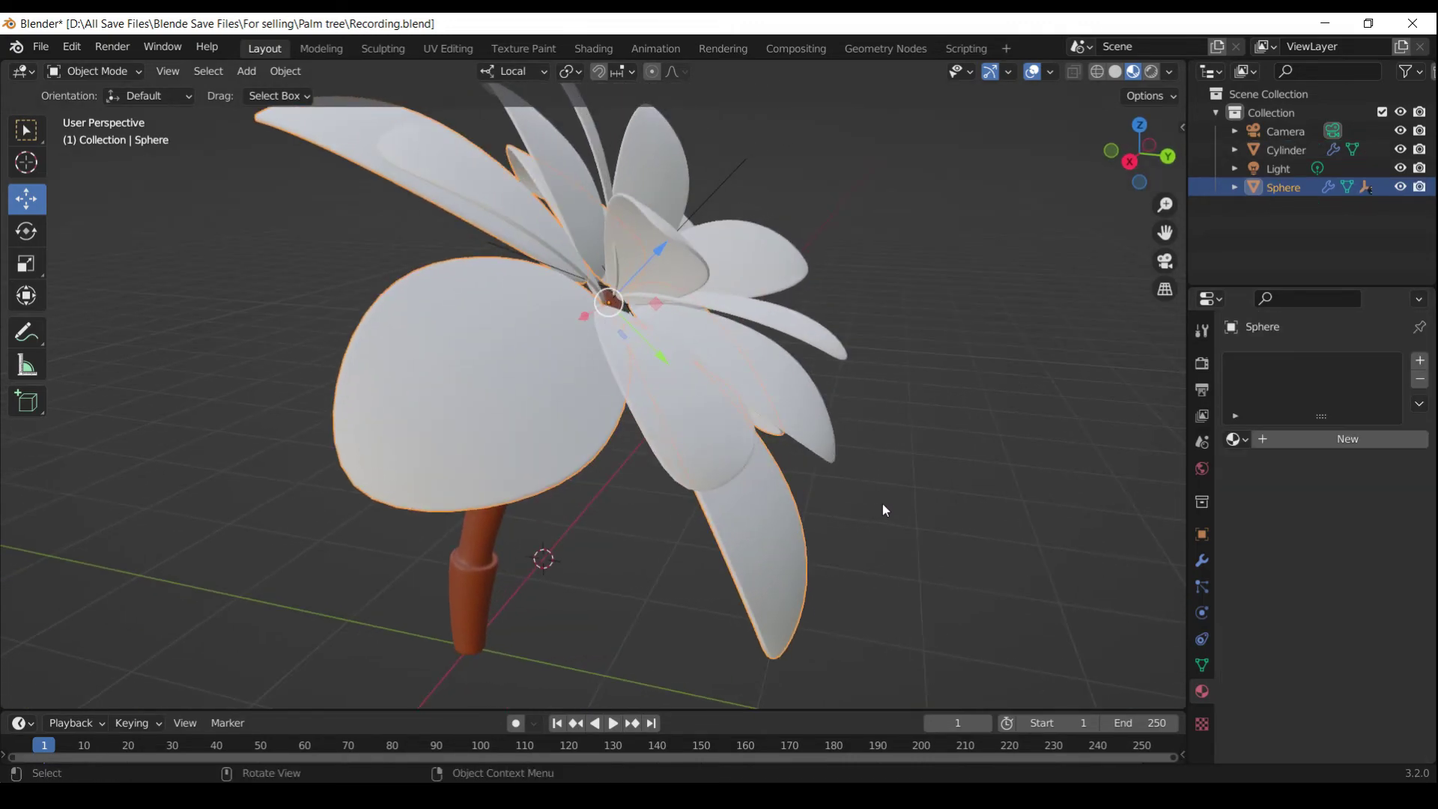
pyautogui.click(1325, 440)
pyautogui.scroll(-6, 1303, 524)
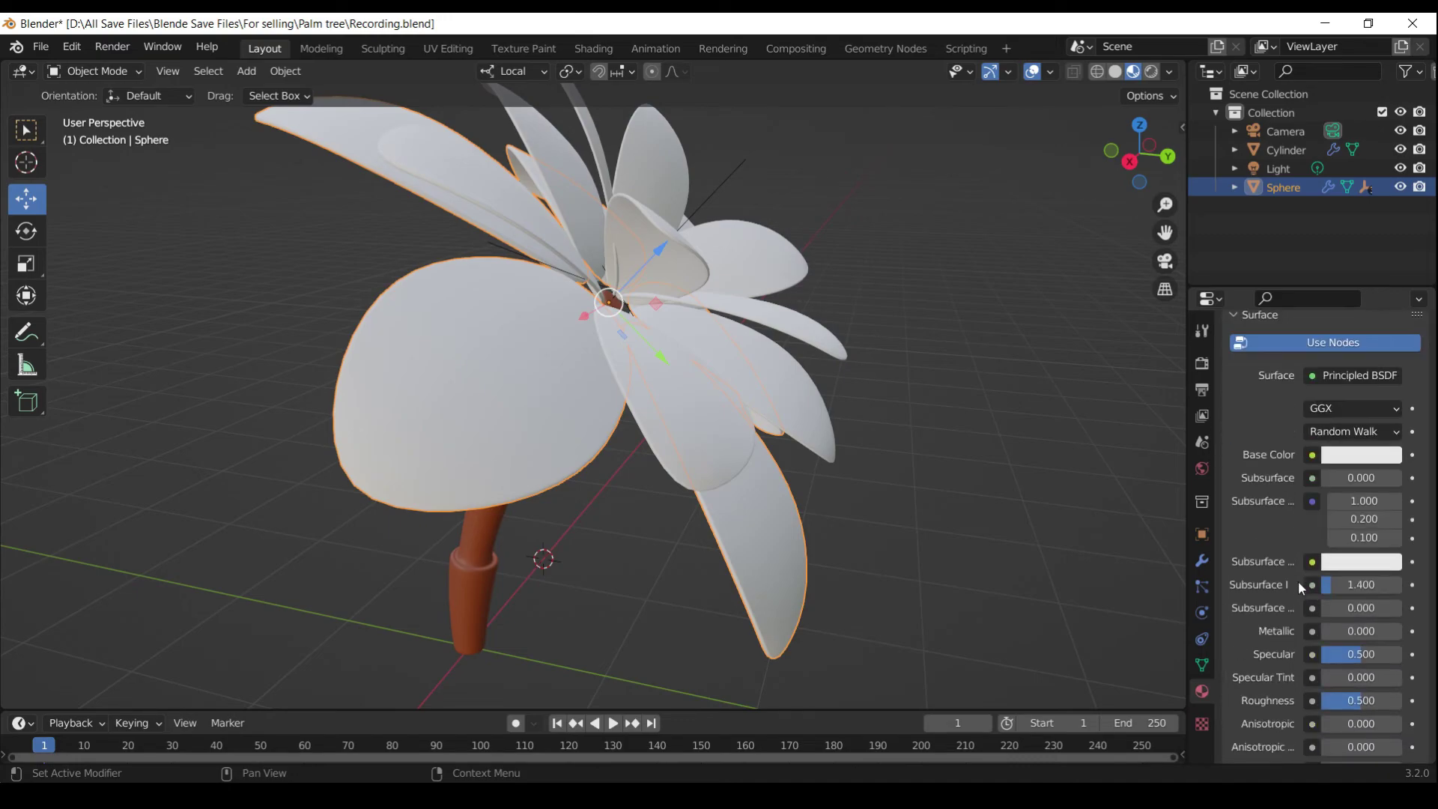
pyautogui.click(1366, 453)
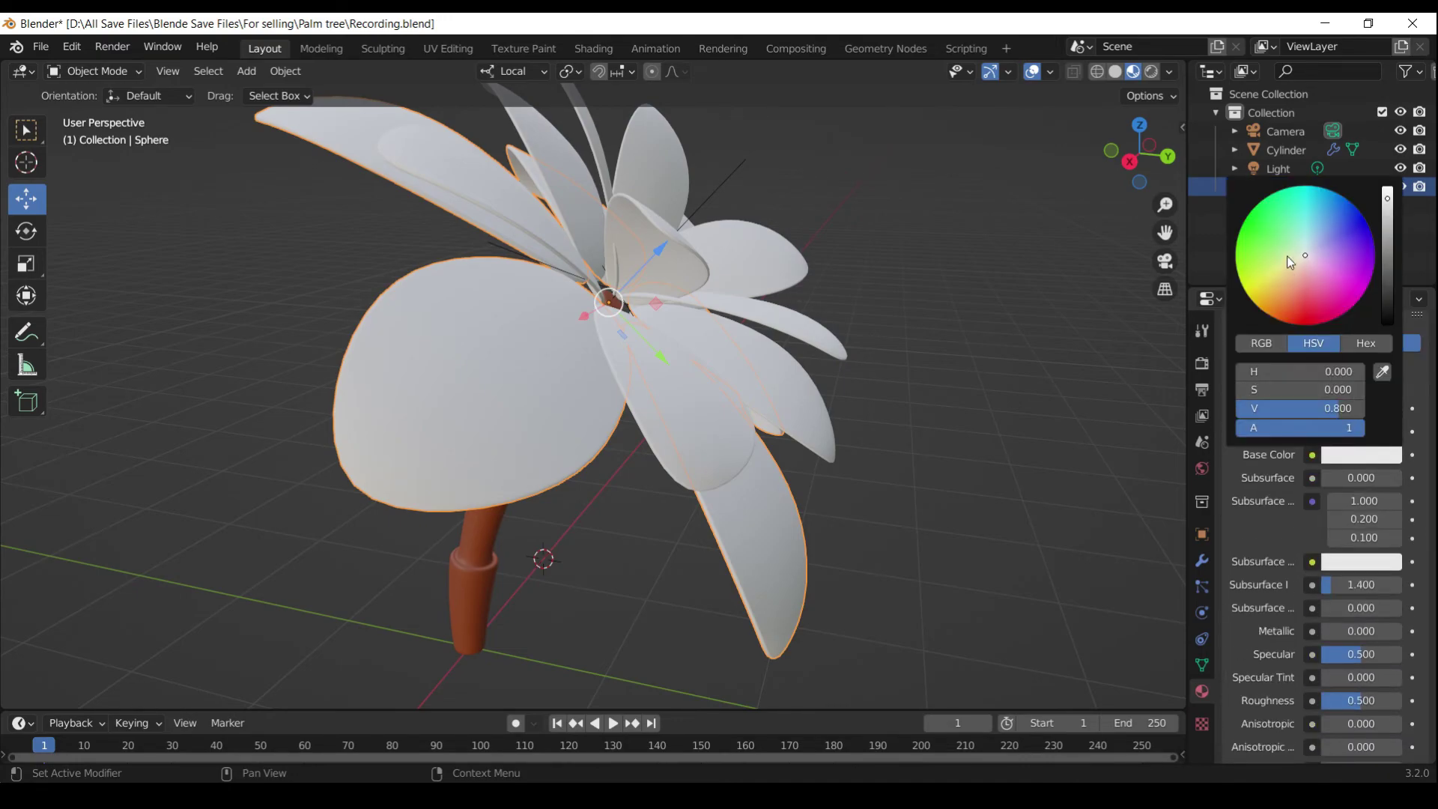
pyautogui.moveTo(1287, 255); pyautogui.dragTo(1235, 257)
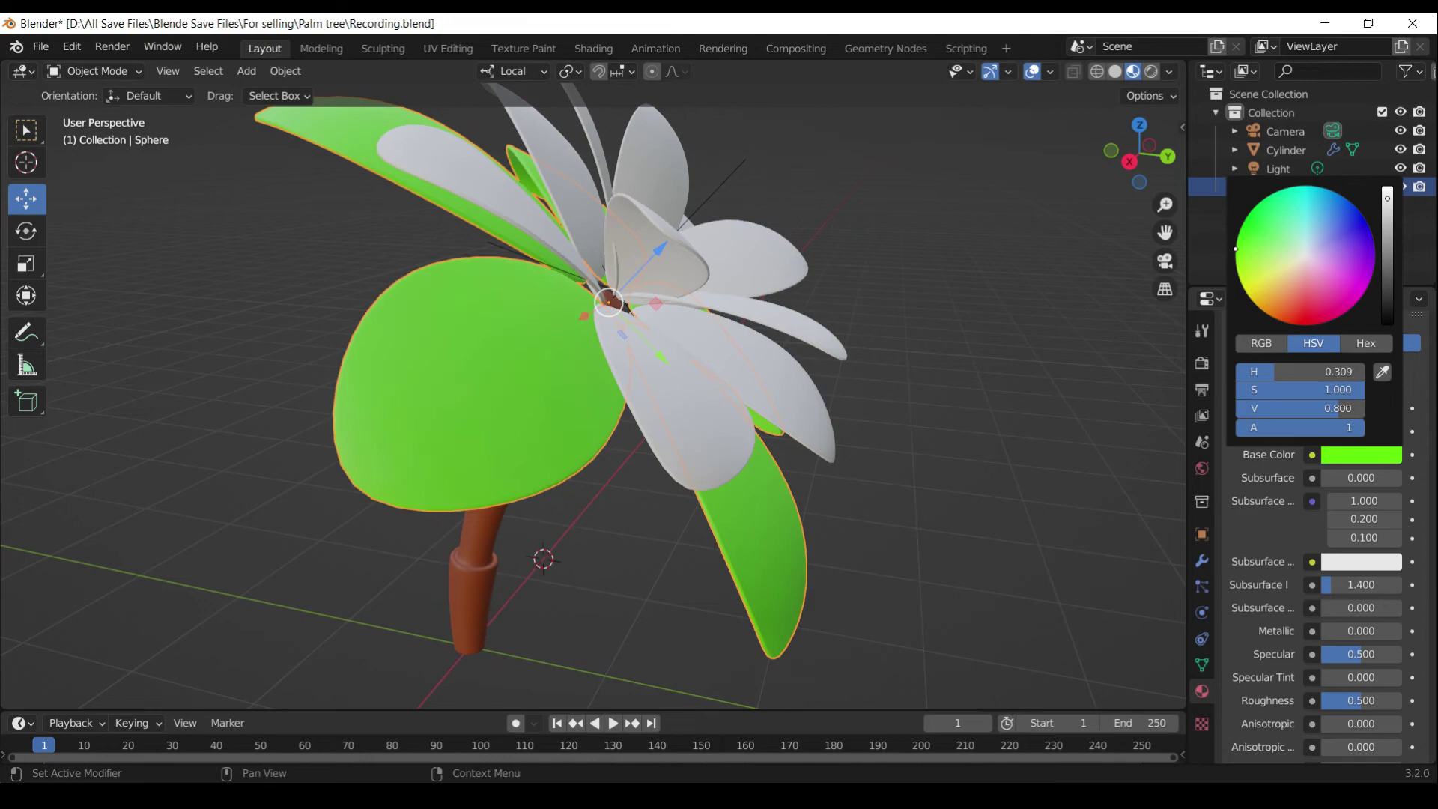
pyautogui.moveTo(1389, 239); pyautogui.dragTo(1387, 263)
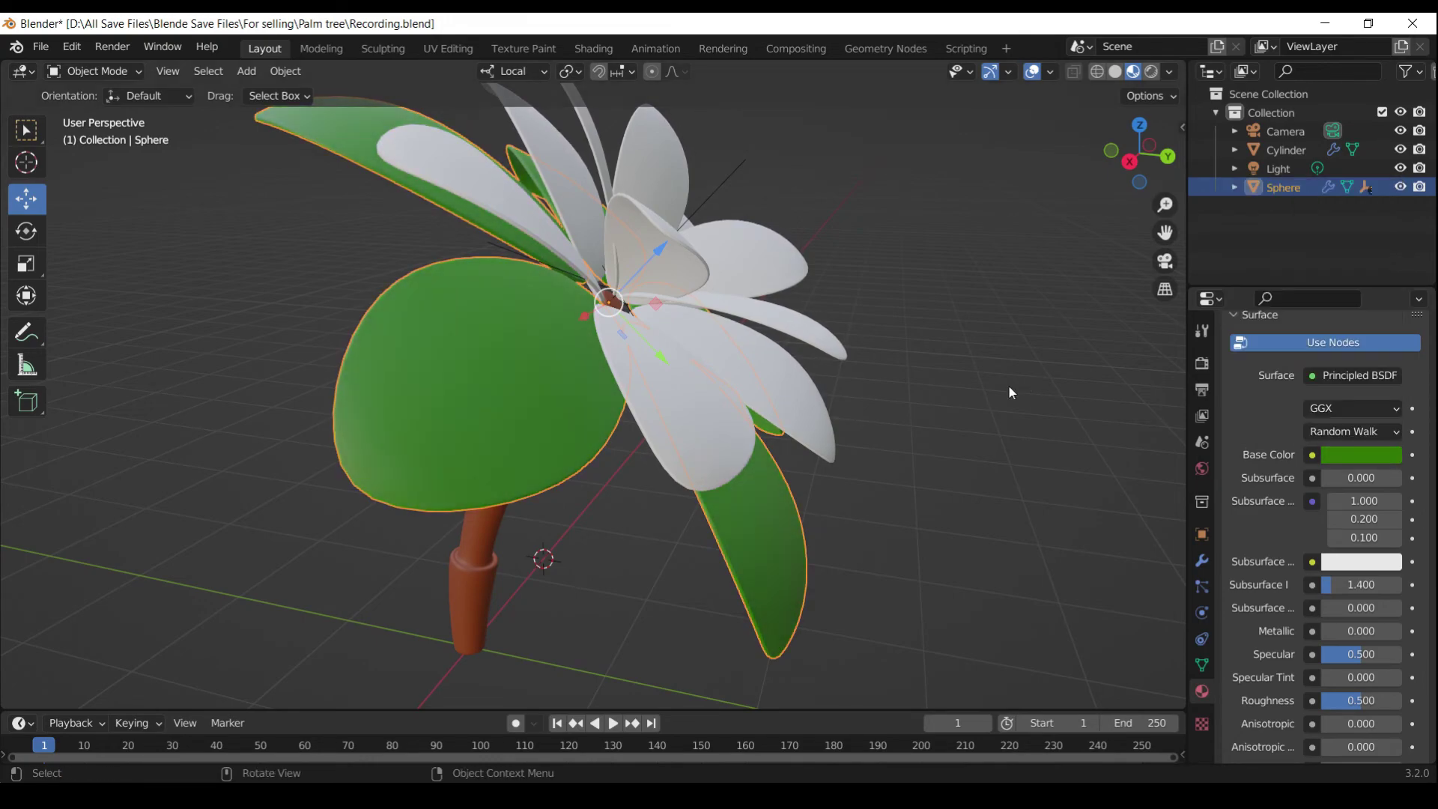
pyautogui.click(946, 420)
# Assign Material.002 to the middle leaf layer and make it a single-user copy
pyautogui.click(694, 447)
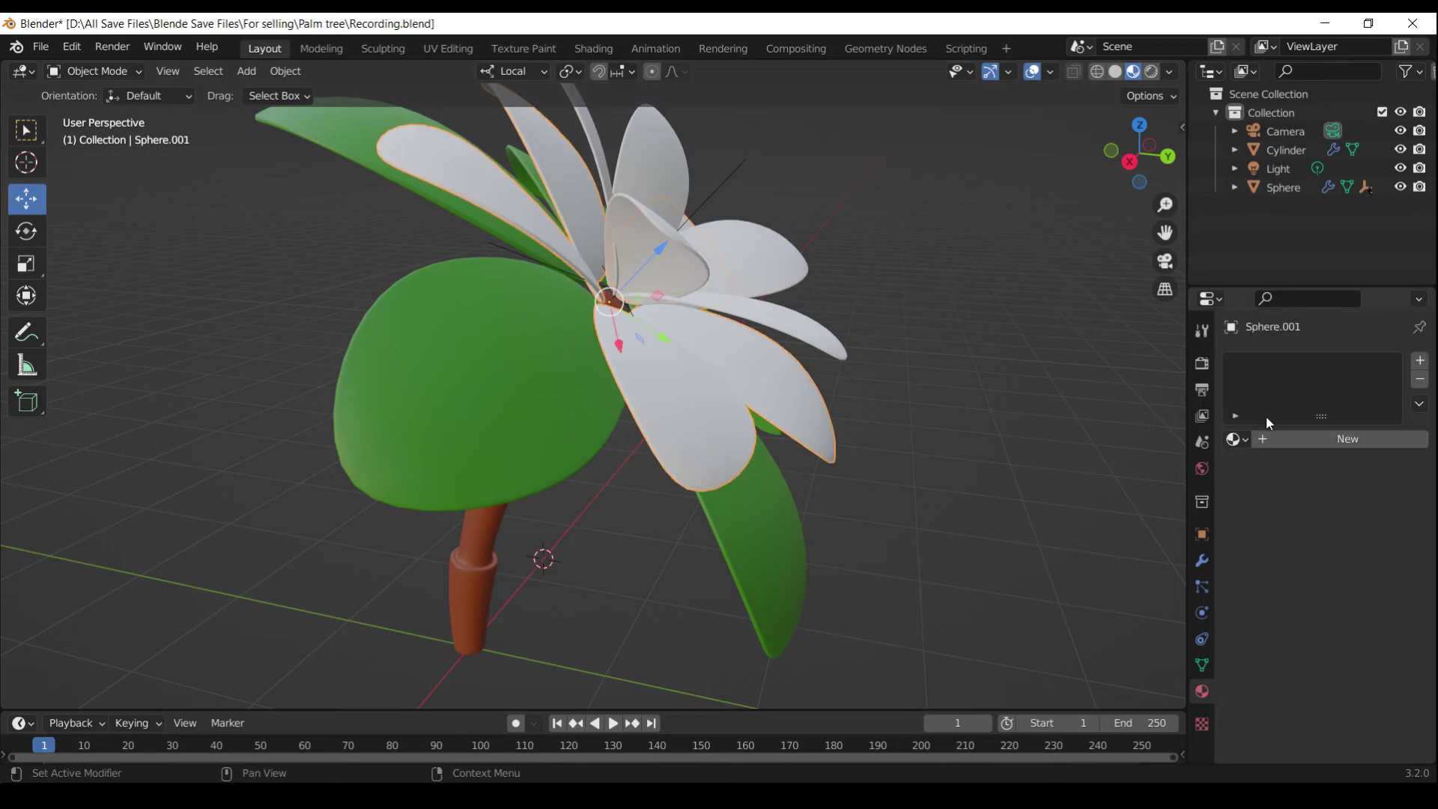
pyautogui.click(1237, 442)
pyautogui.click(1092, 505)
pyautogui.click(1319, 440)
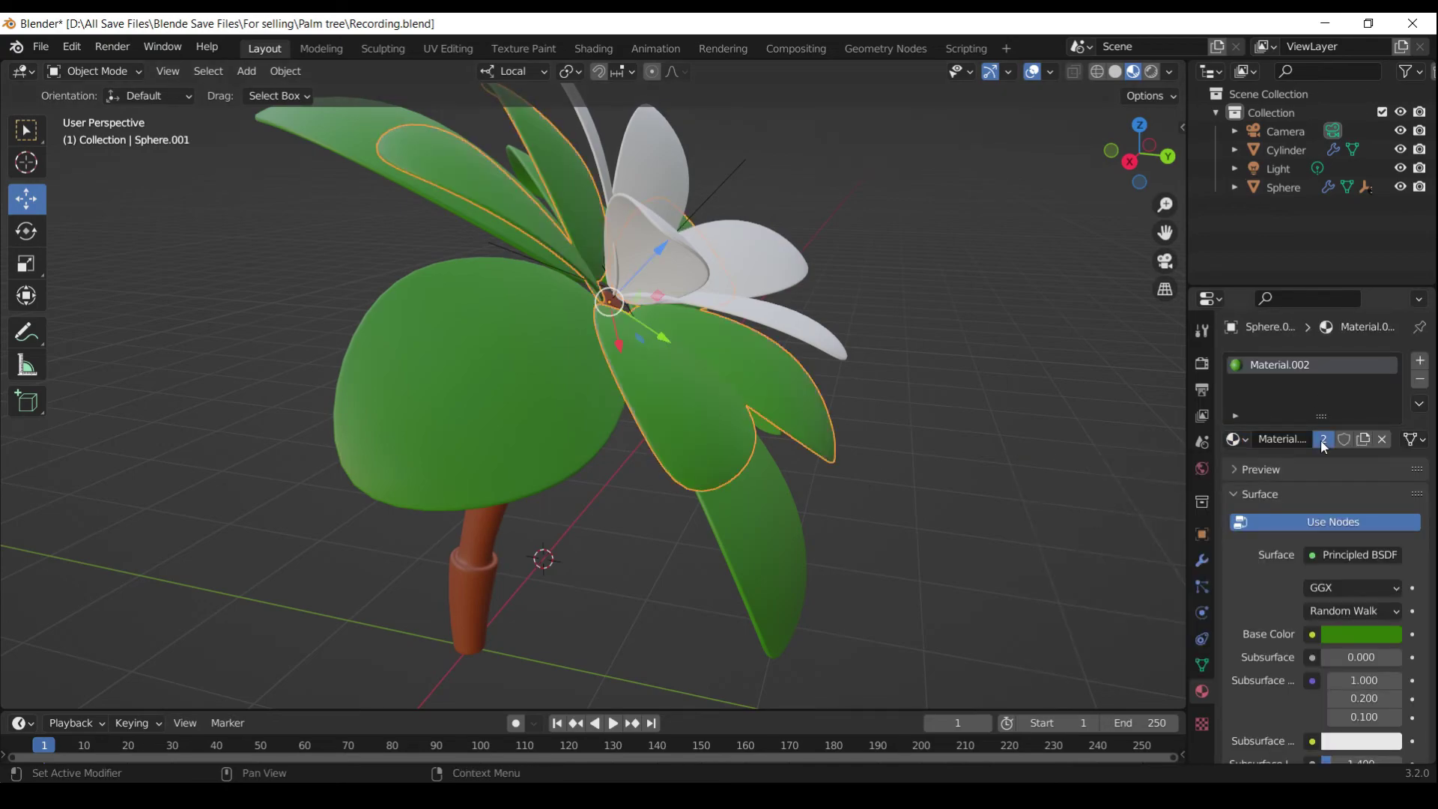
# Set the middle leaf layer's base color to a lighter yellowish green with hue 0.264, saturation 0.995 and value 0.376
pyautogui.click(1344, 635)
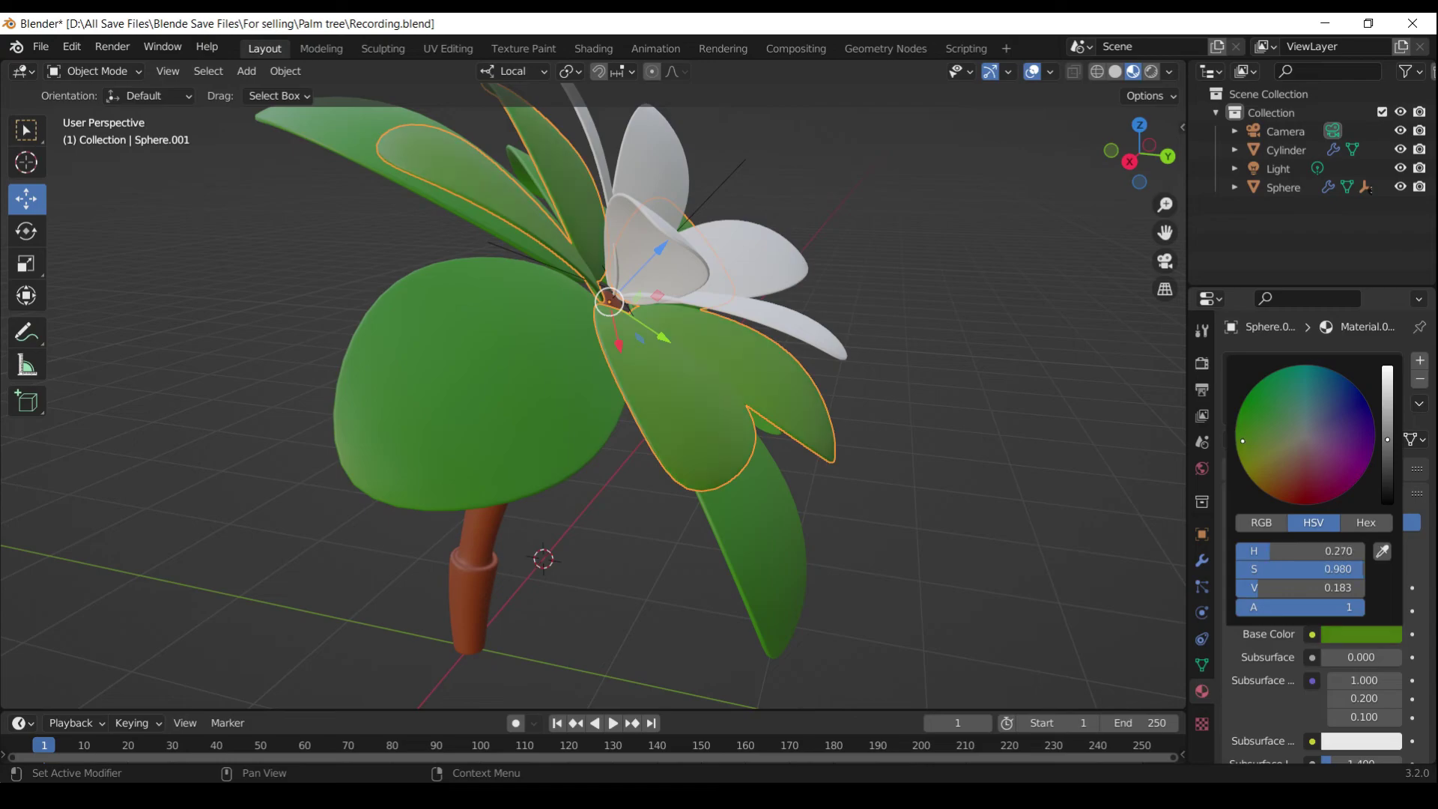
pyautogui.click(1339, 633)
pyautogui.moveTo(1378, 437); pyautogui.dragTo(1385, 424)
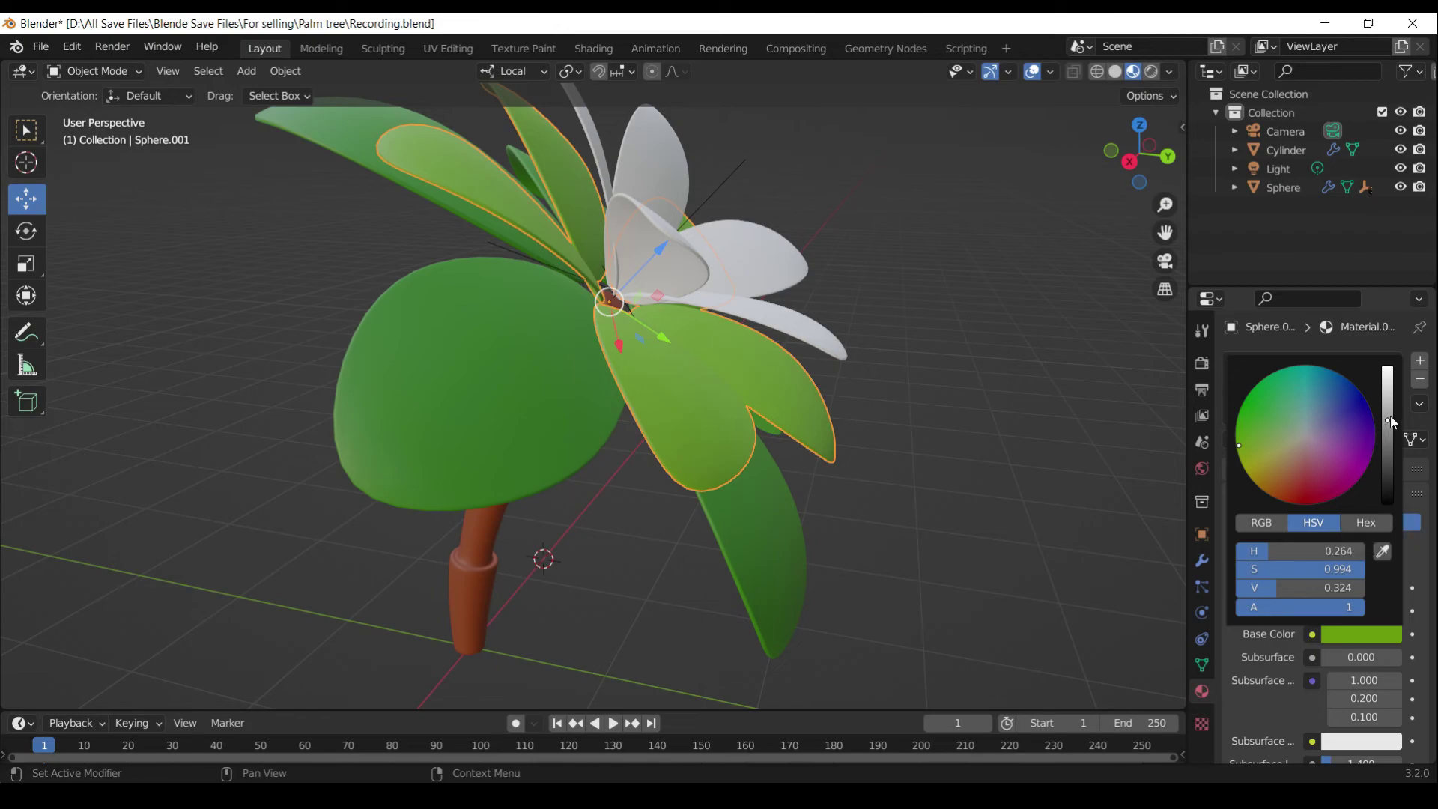
pyautogui.moveTo(1390, 420); pyautogui.dragTo(1386, 413)
pyautogui.click(967, 404)
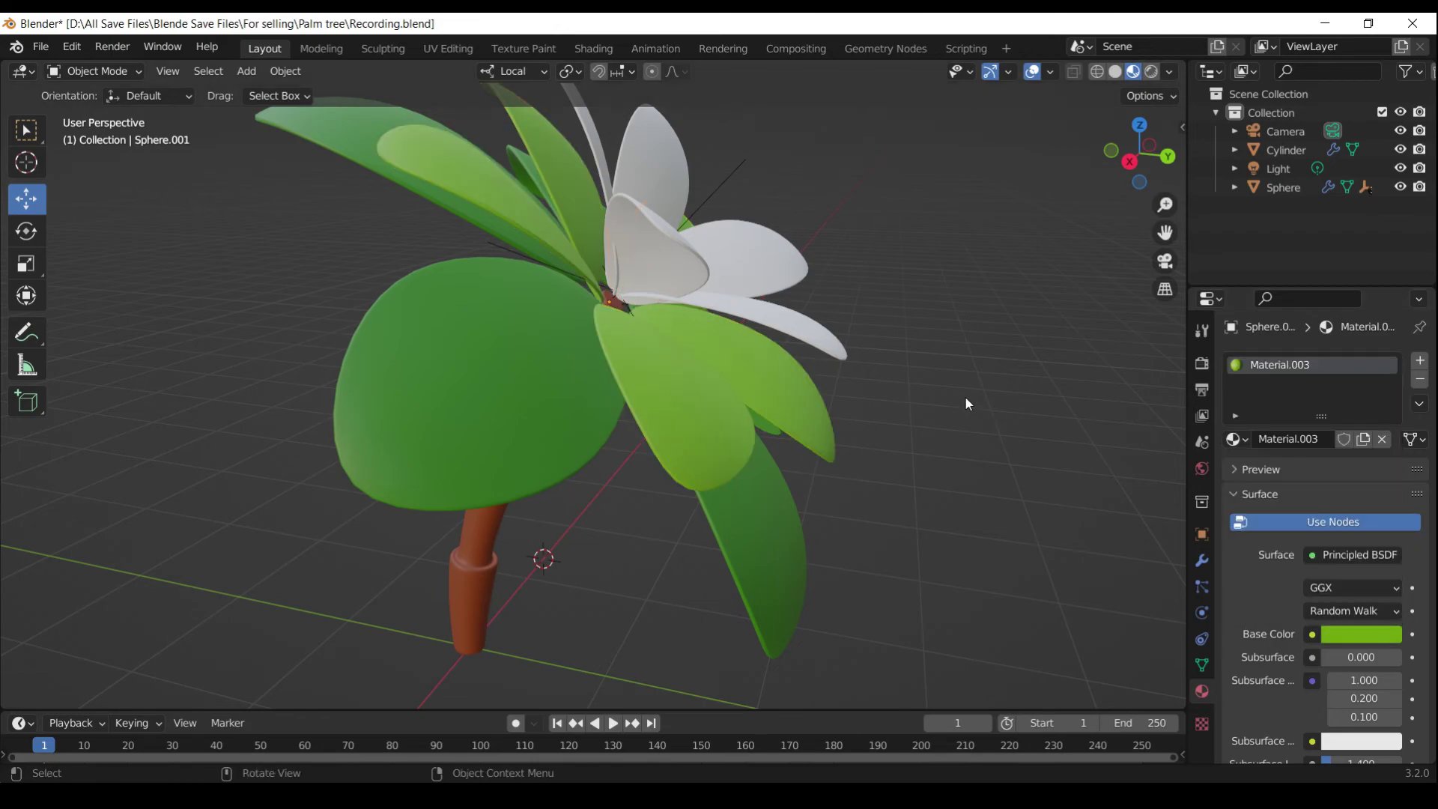
# Assign the light green Material.003 to the top leaf layer
pyautogui.click(685, 298)
pyautogui.click(1237, 440)
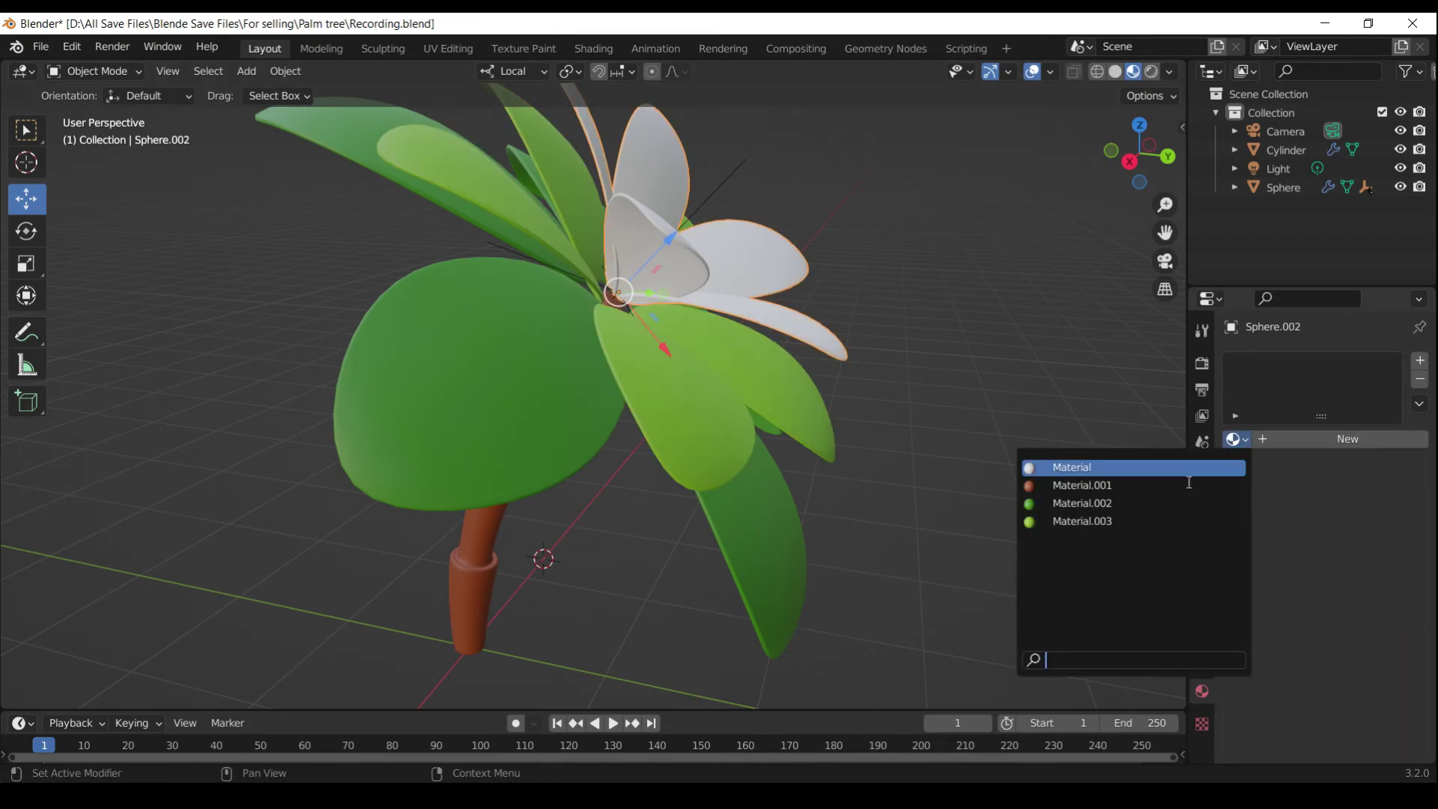
pyautogui.click(1066, 523)
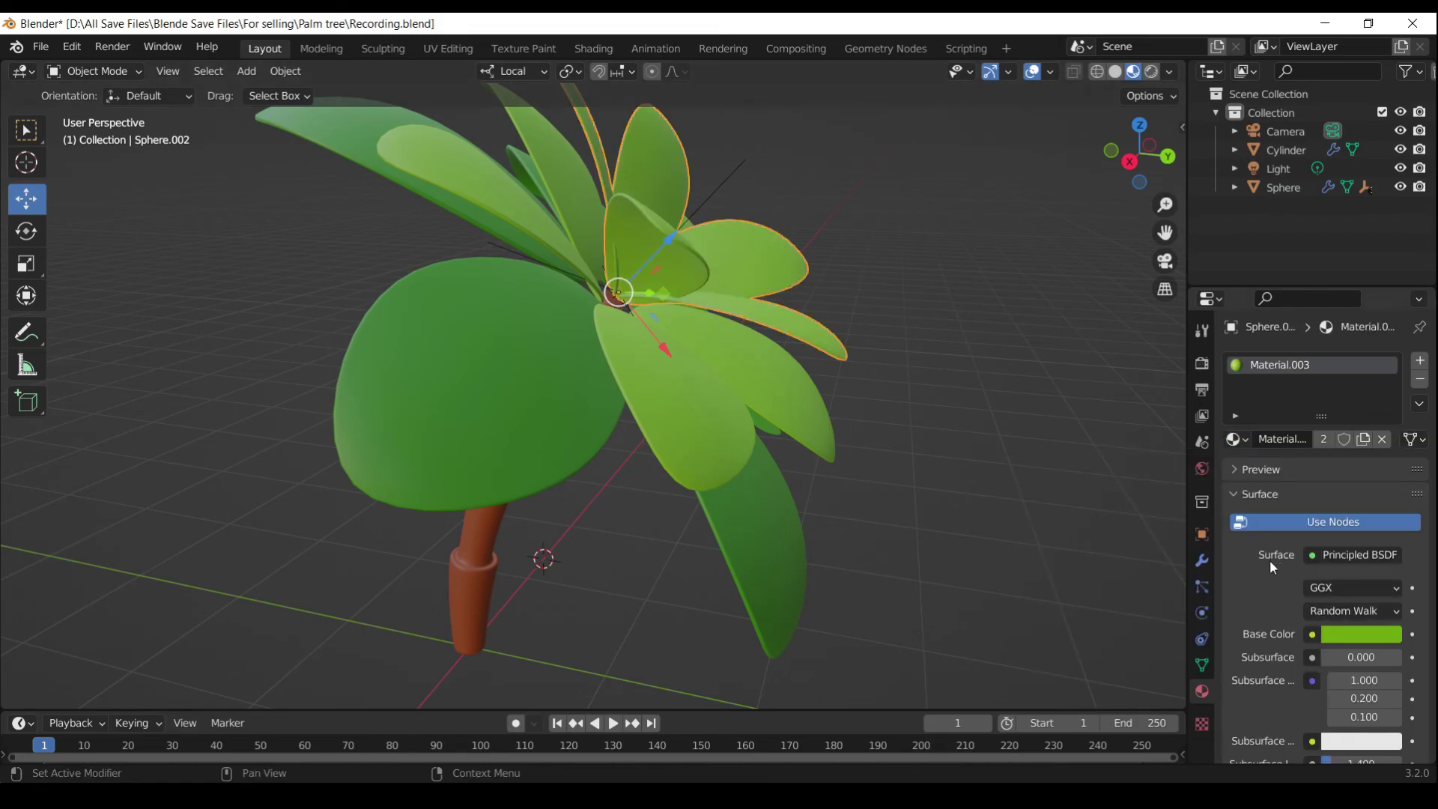
# Make the top leaf layer's material single-user and set its base color to bright yellow-green: hue 0.235, saturation 0.997, value 0.626
pyautogui.click(1367, 636)
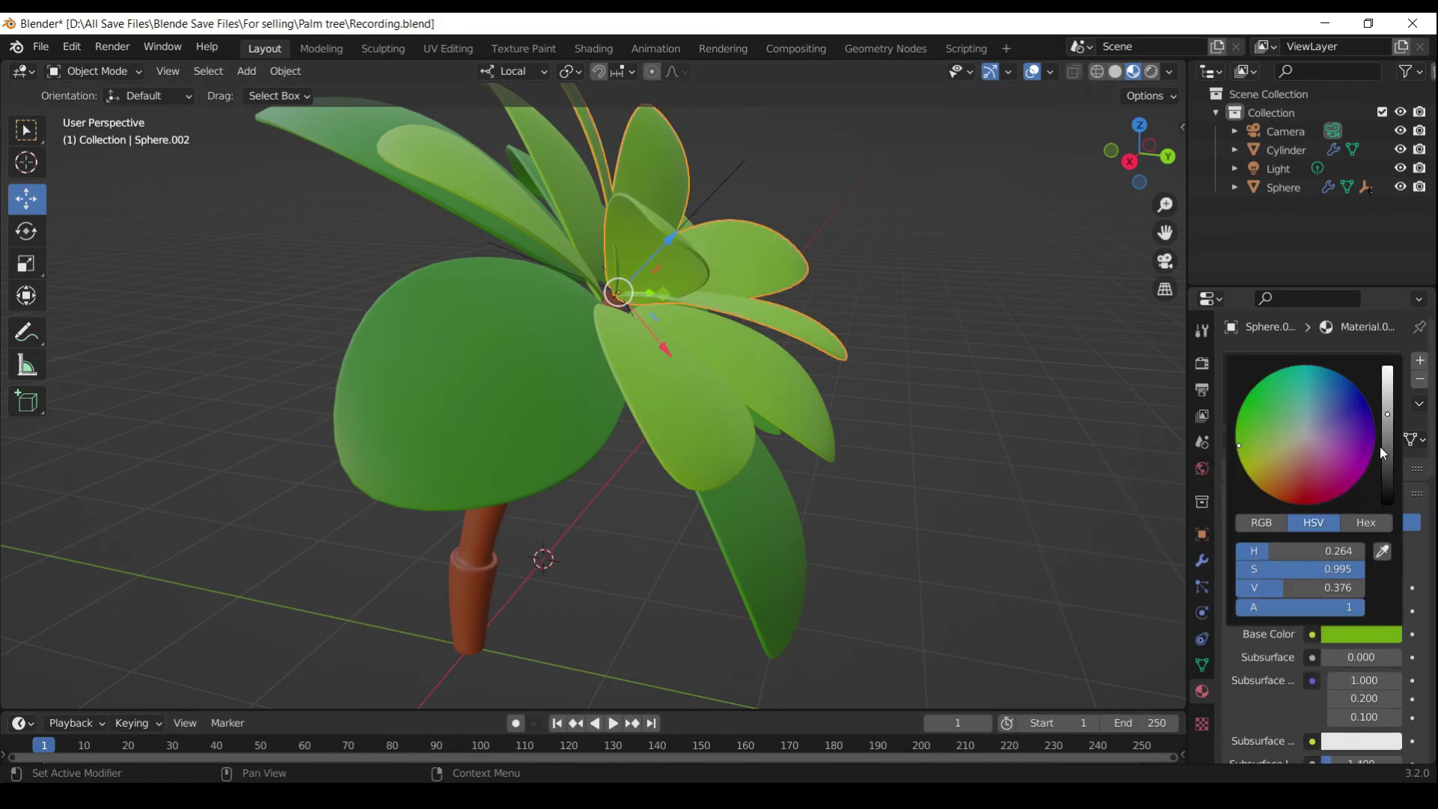
pyautogui.moveTo(1388, 413); pyautogui.dragTo(1387, 410)
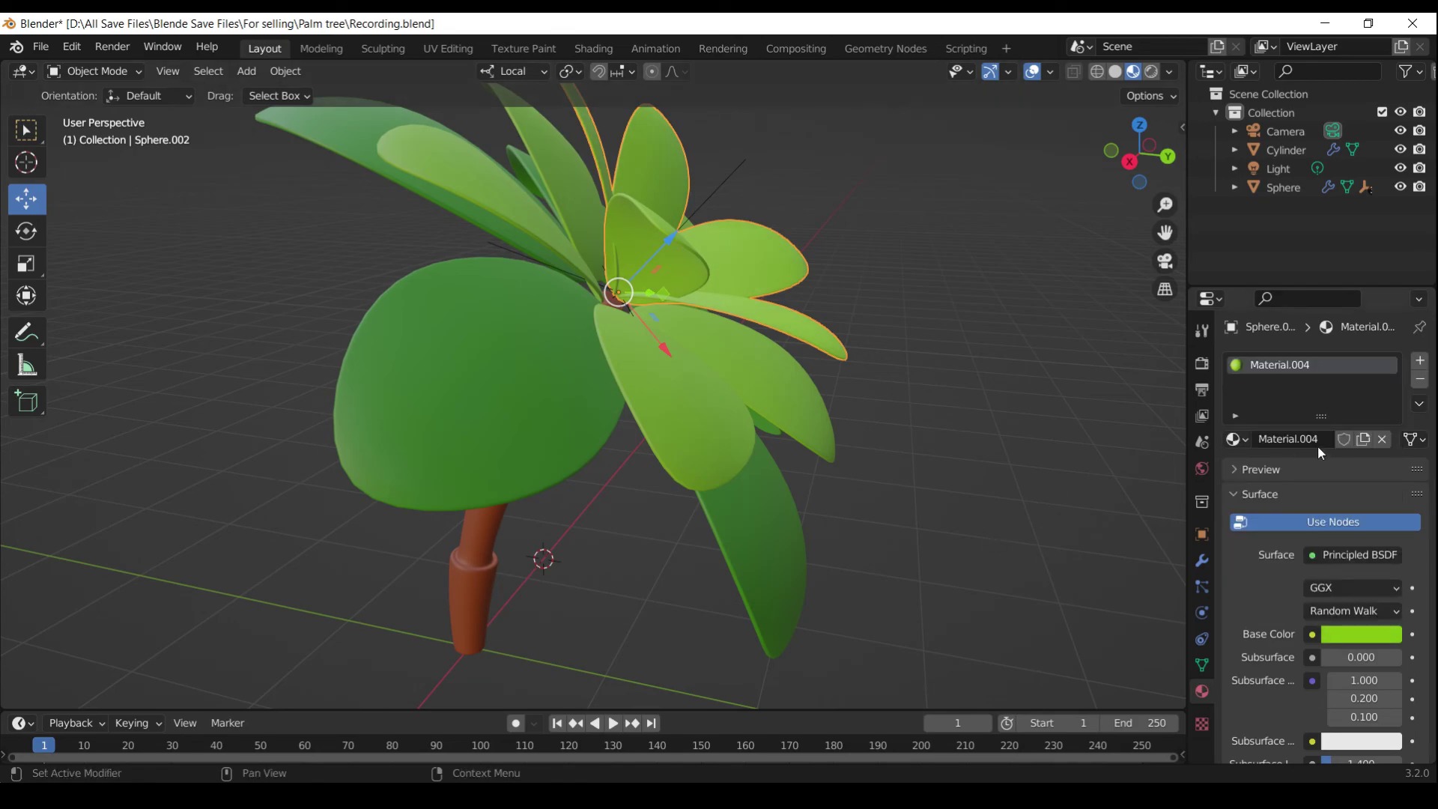
pyautogui.click(1385, 640)
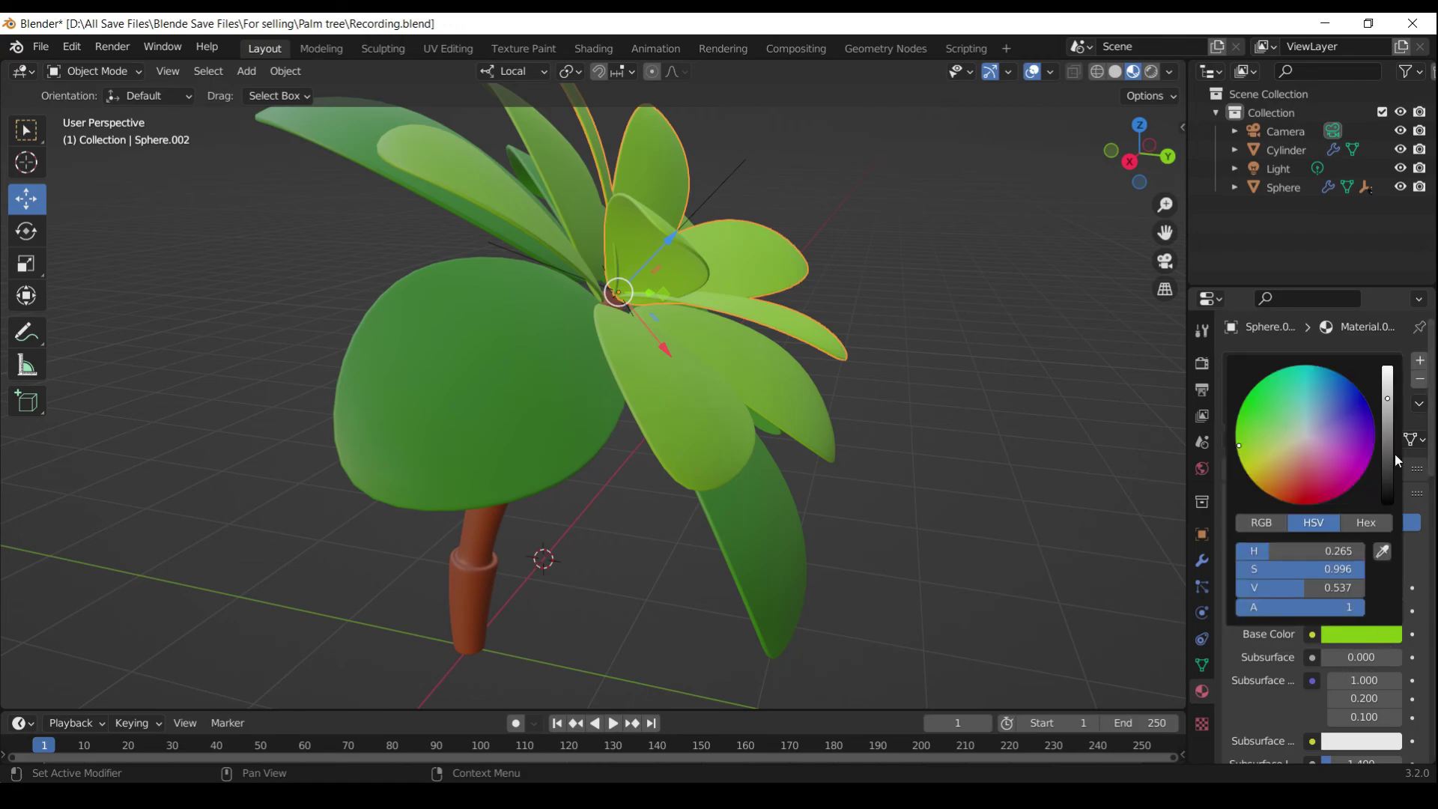
pyautogui.click(1387, 391)
pyautogui.click(1243, 453)
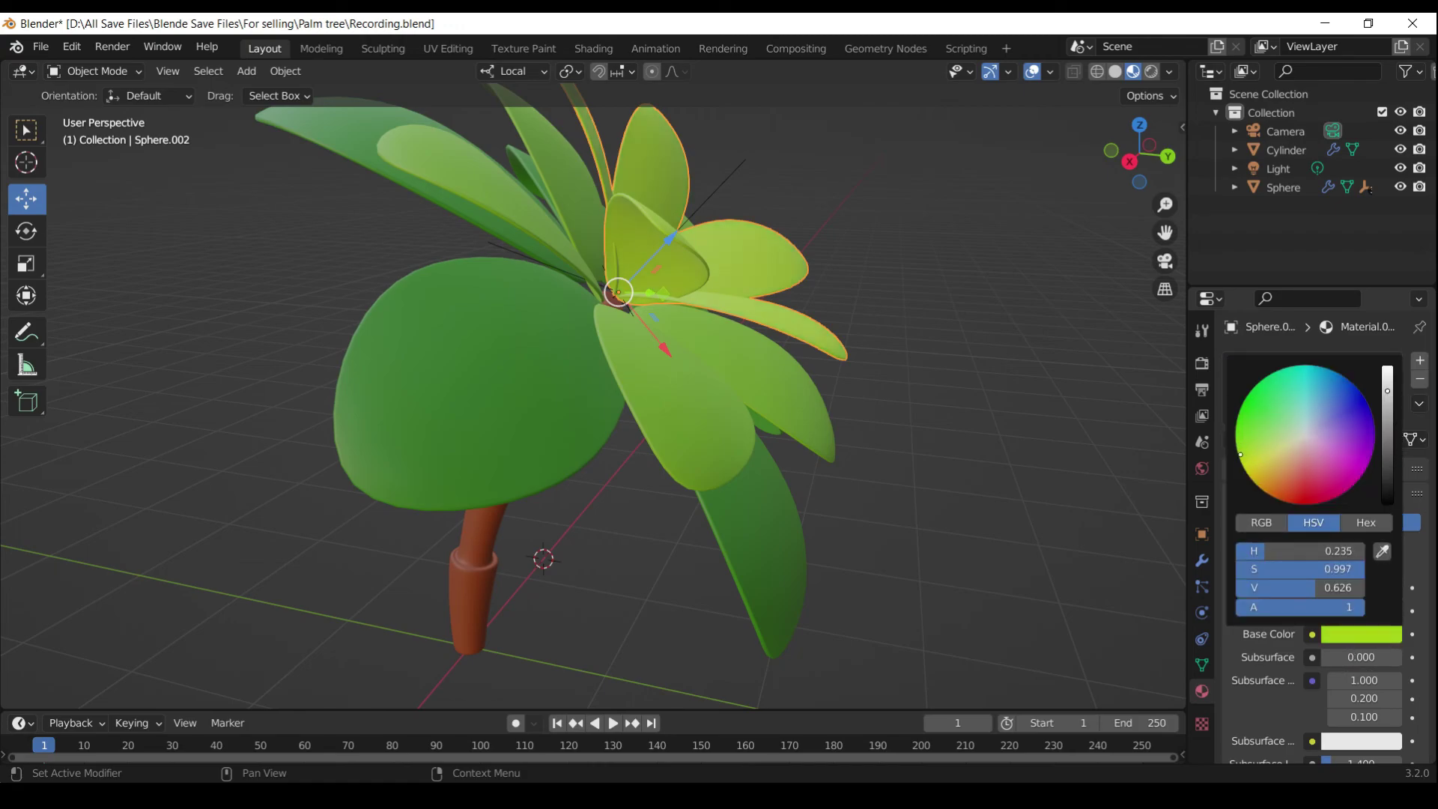
pyautogui.scroll(-4, 990, 475)
pyautogui.moveTo(990, 476); pyautogui.dragTo(916, 500, button='middle')
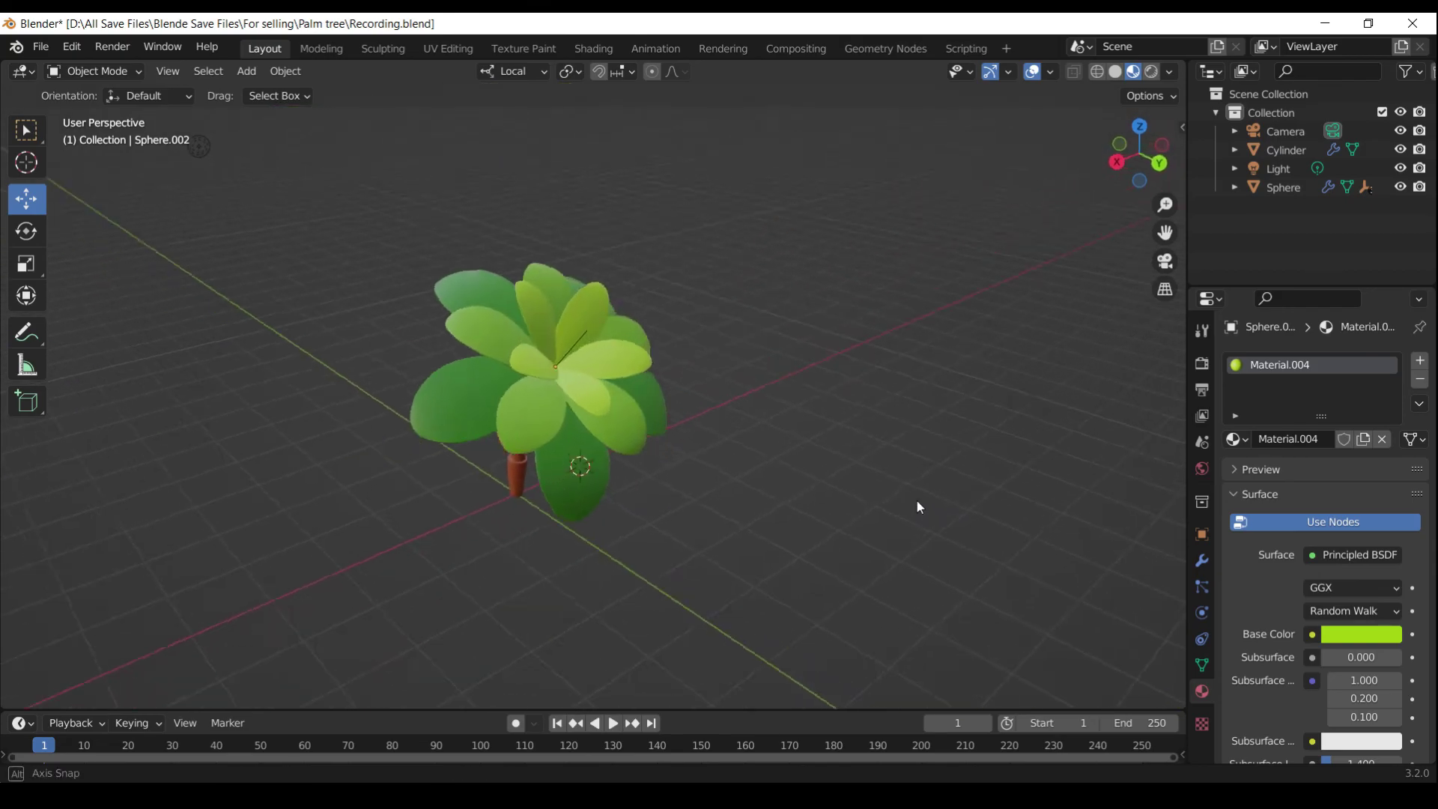